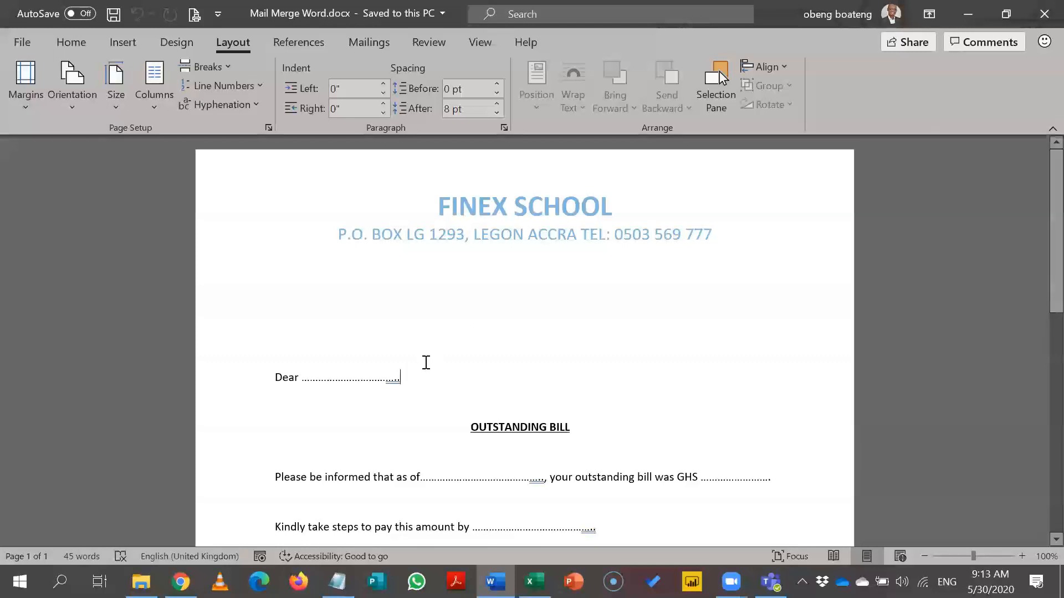
Check the dotted placeholder after Dear, then open Excel's Data sheet with the recipient table.
drag(407, 378, 301, 377)
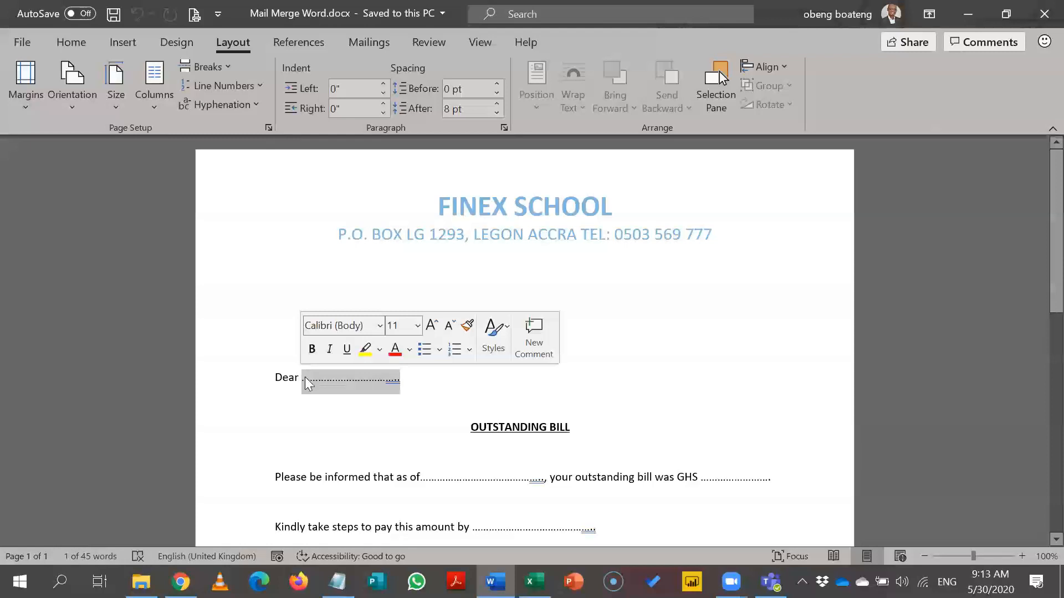
click(406, 388)
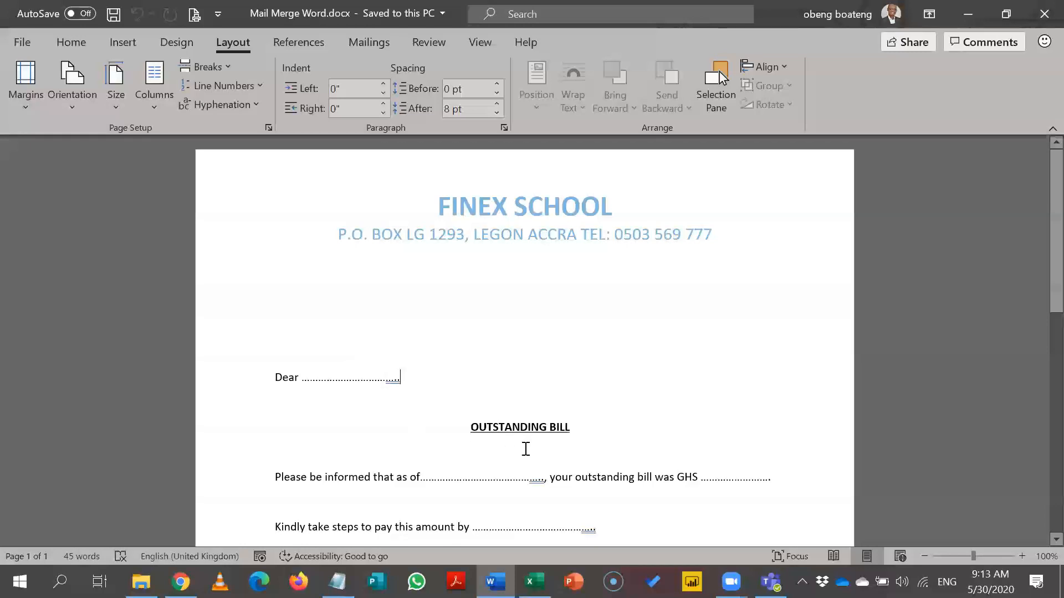
click(533, 580)
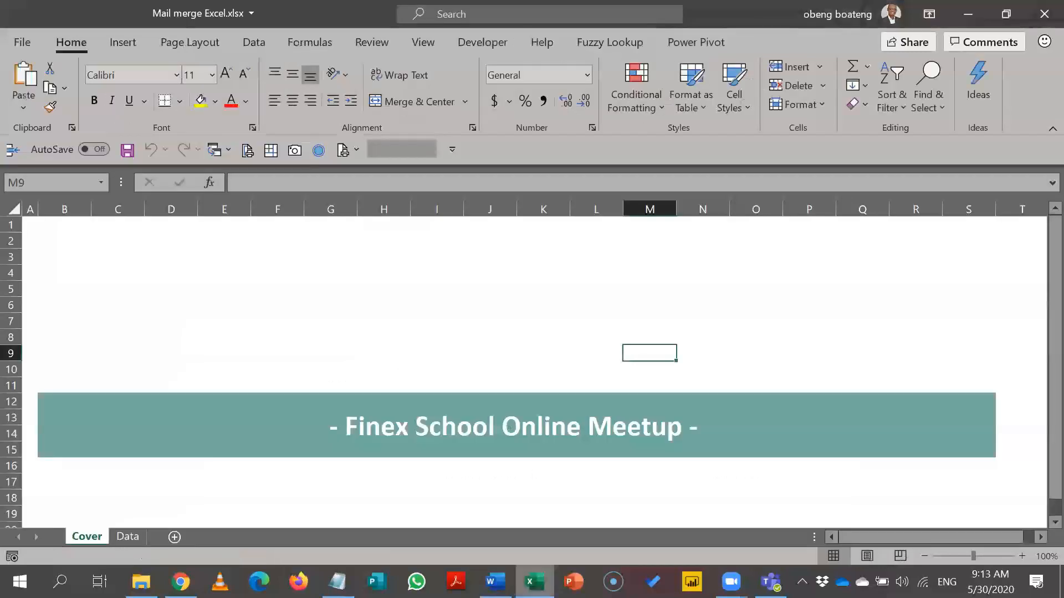
click(134, 535)
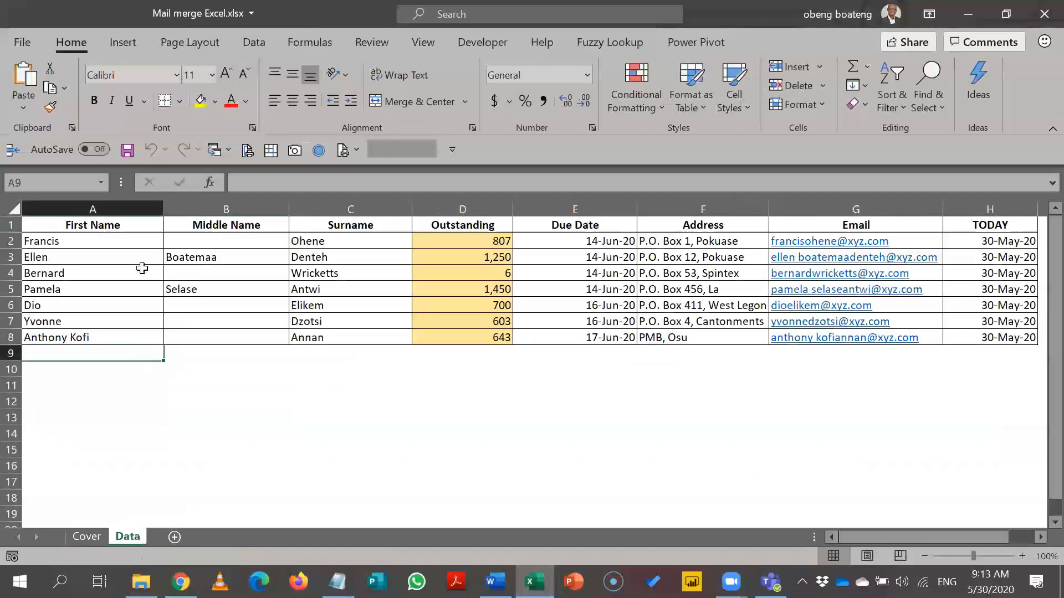
Review the First Name, Middle Name, Surname, Outstanding and Due Date columns, then return to Word.
drag(143, 260, 174, 319)
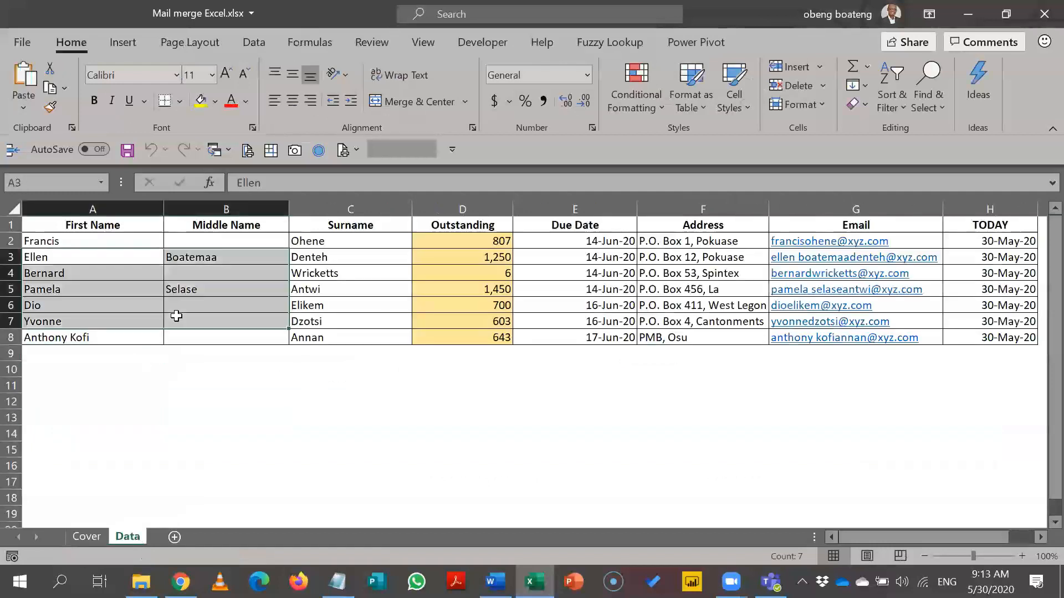
click(366, 283)
click(128, 209)
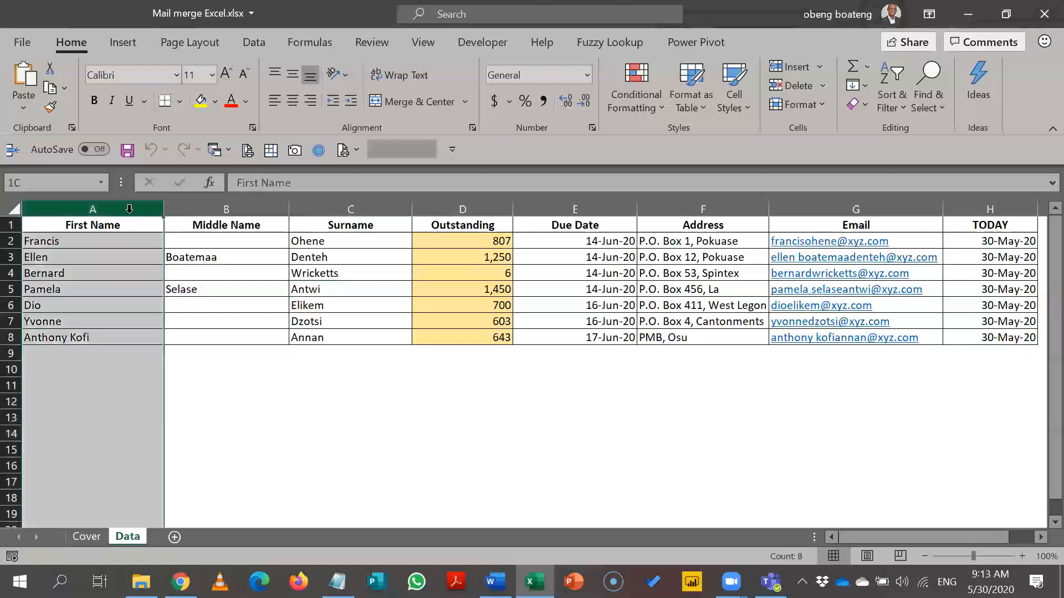
click(192, 212)
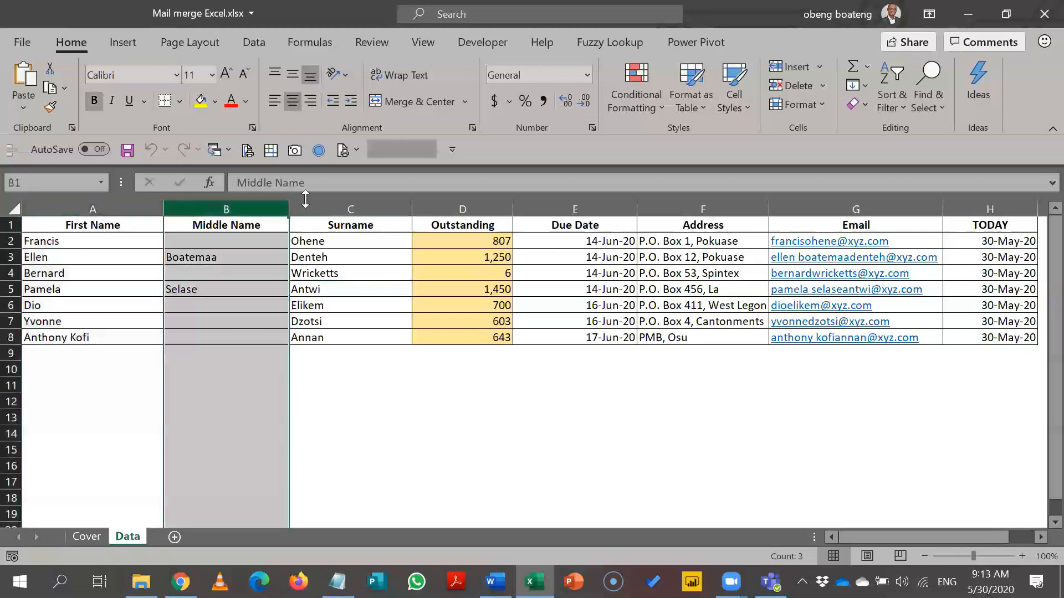
click(351, 205)
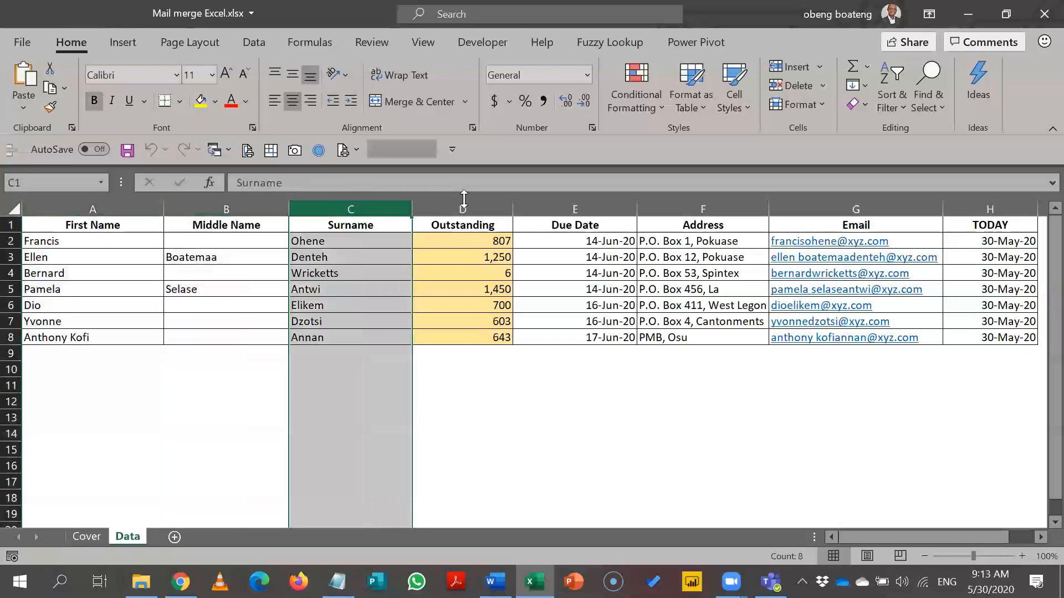
click(466, 201)
click(554, 202)
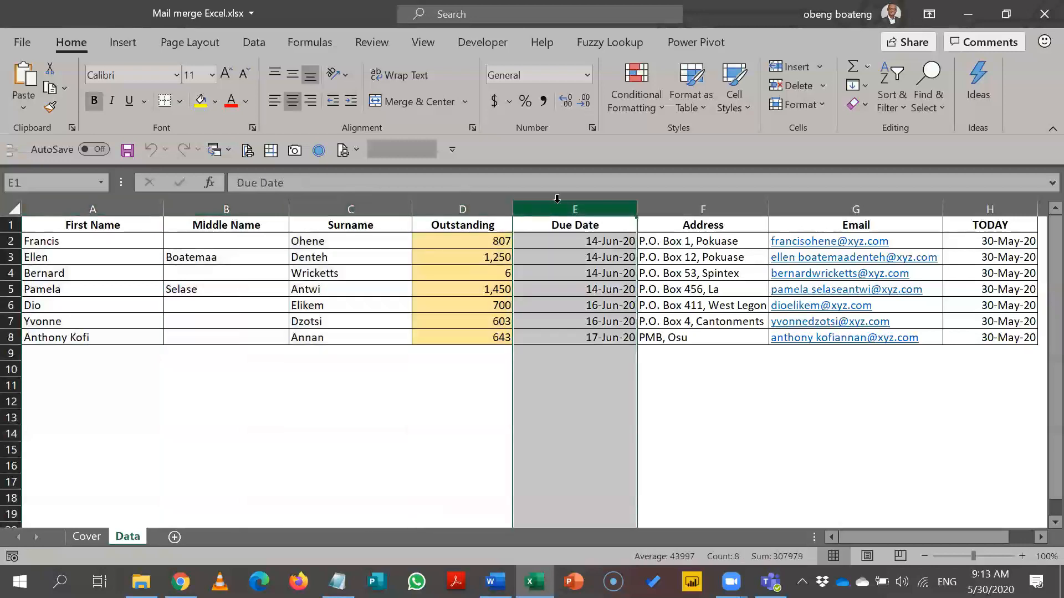
click(495, 582)
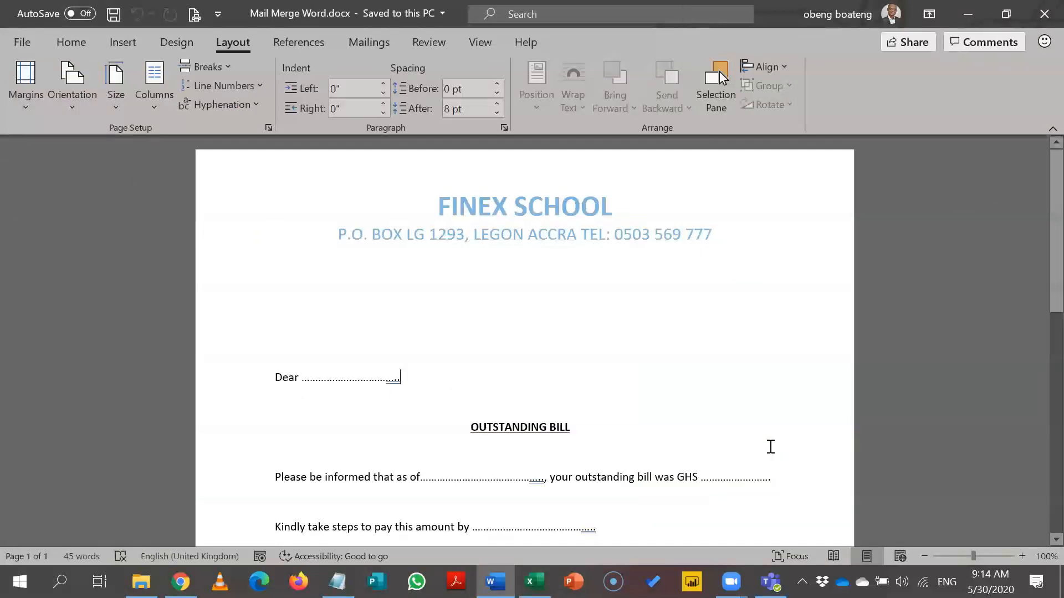
Scroll through the Word letter, then switch to Excel and select cell D14 below the table.
scroll(1038, 304, down, 5)
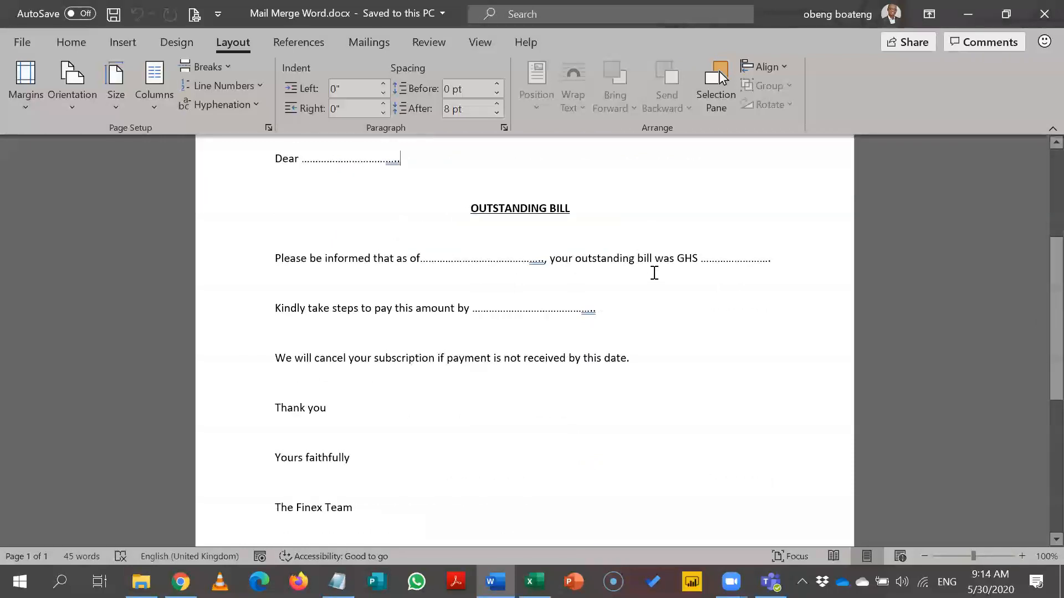
scroll(1037, 238, up, 3)
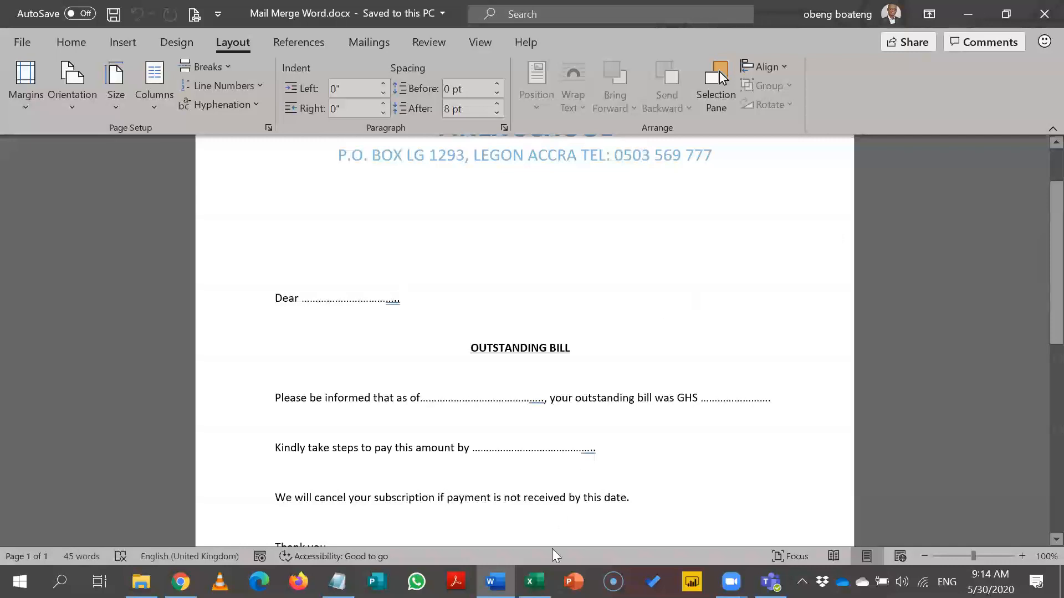
click(534, 581)
click(463, 427)
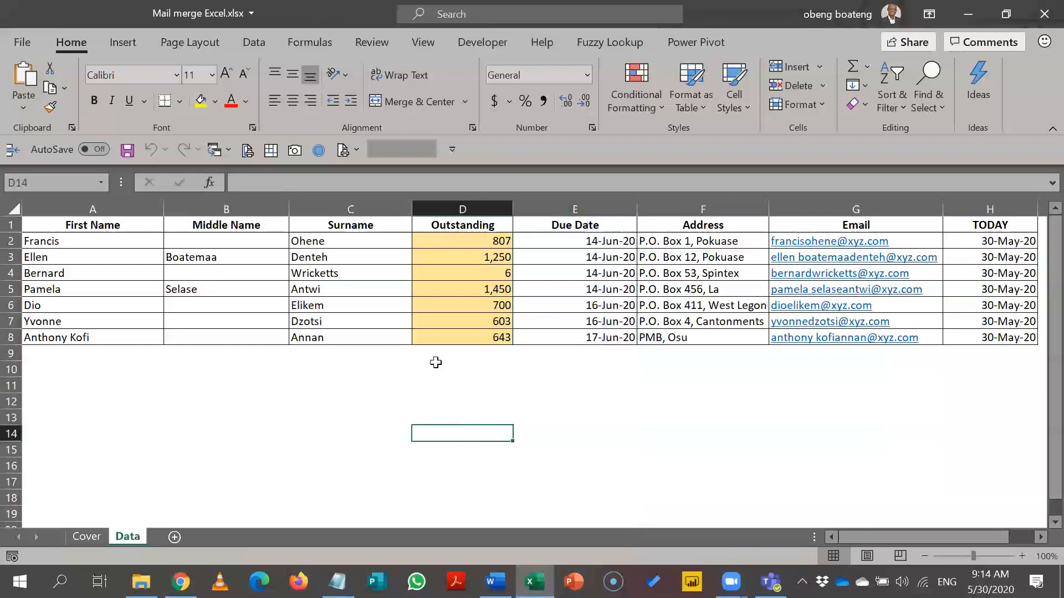
Check cell A2 and the empty middle names in B2 and B6, then return to Word.
click(138, 242)
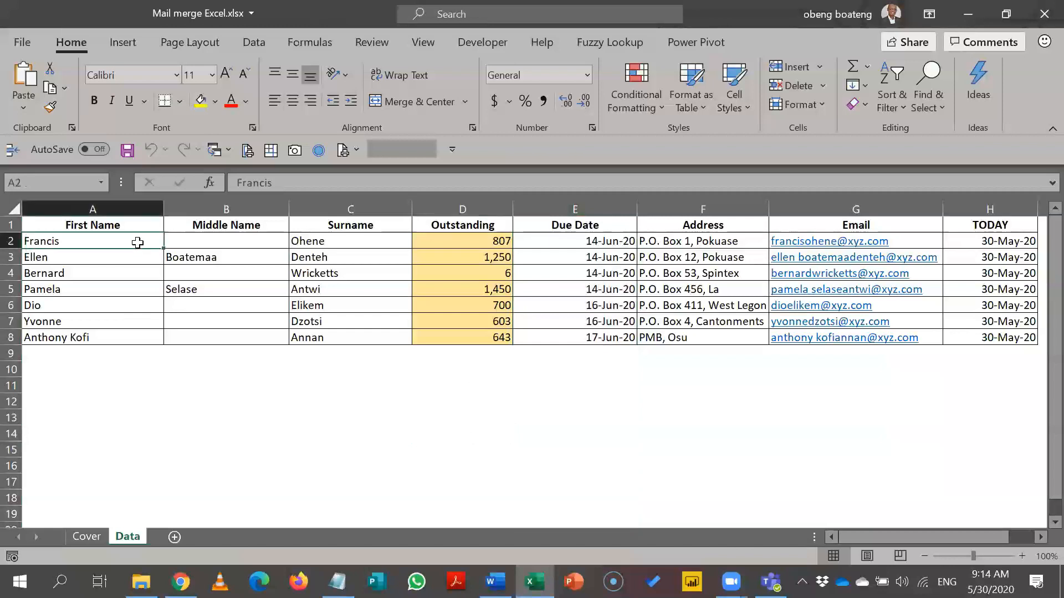
click(194, 242)
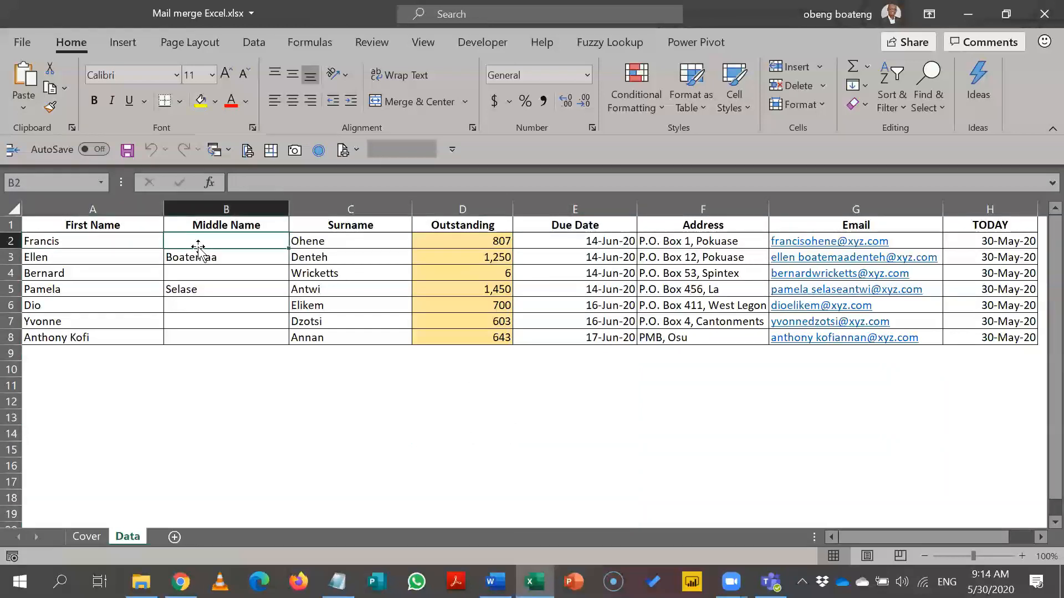
click(232, 302)
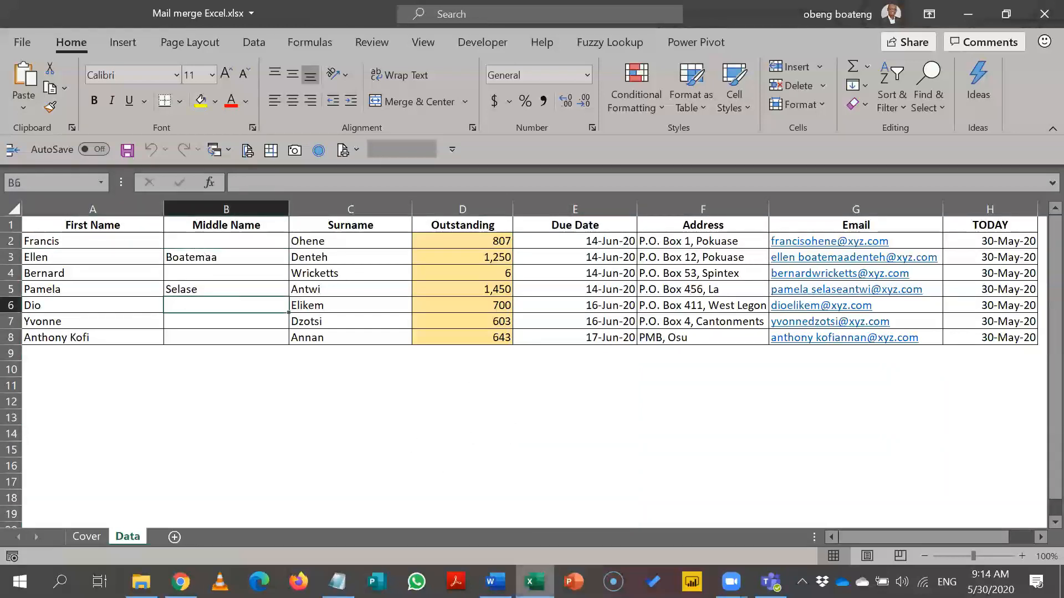
click(495, 582)
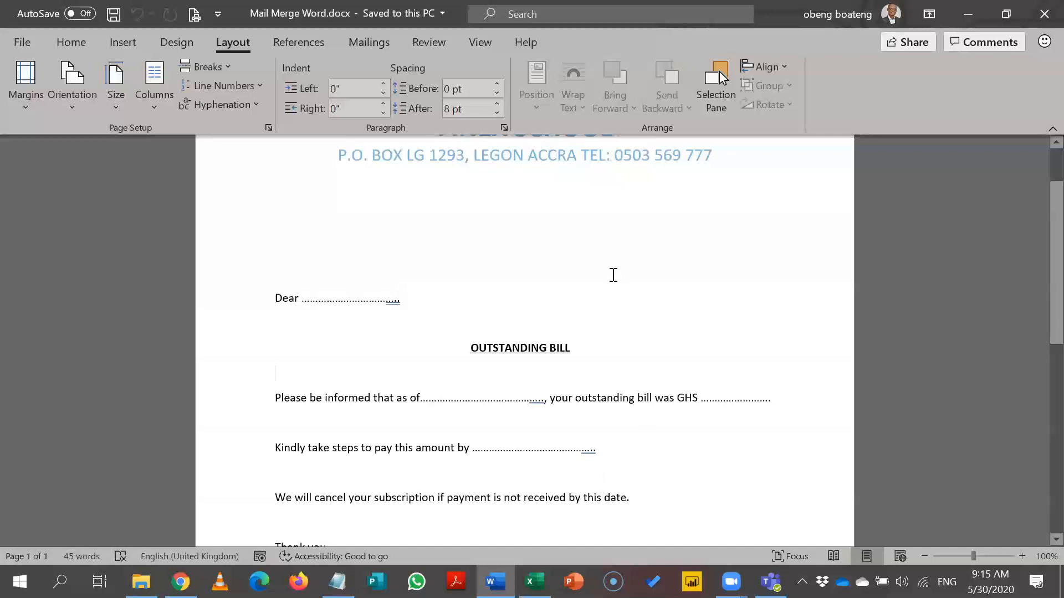
Look over the letter from the empty line under the header, then Alt+Tab to Excel.
click(564, 235)
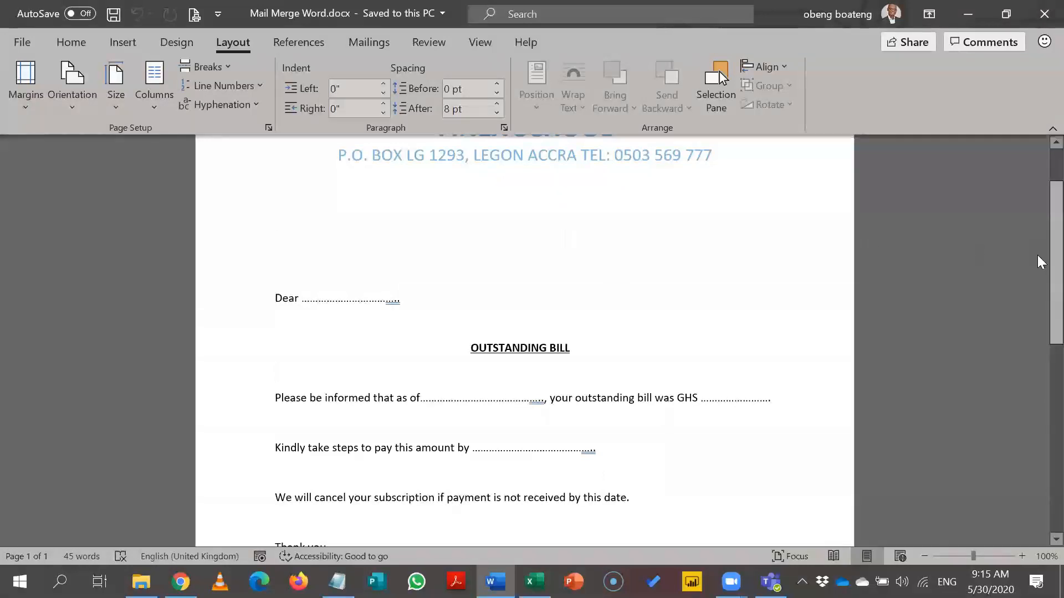
scroll(1037, 255, up, 3)
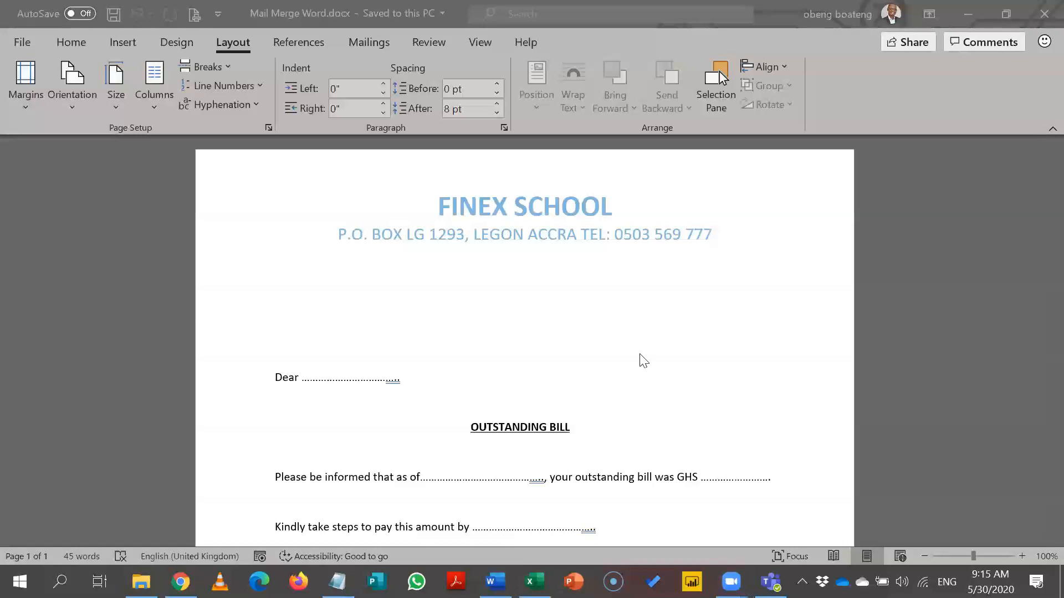
click(709, 235)
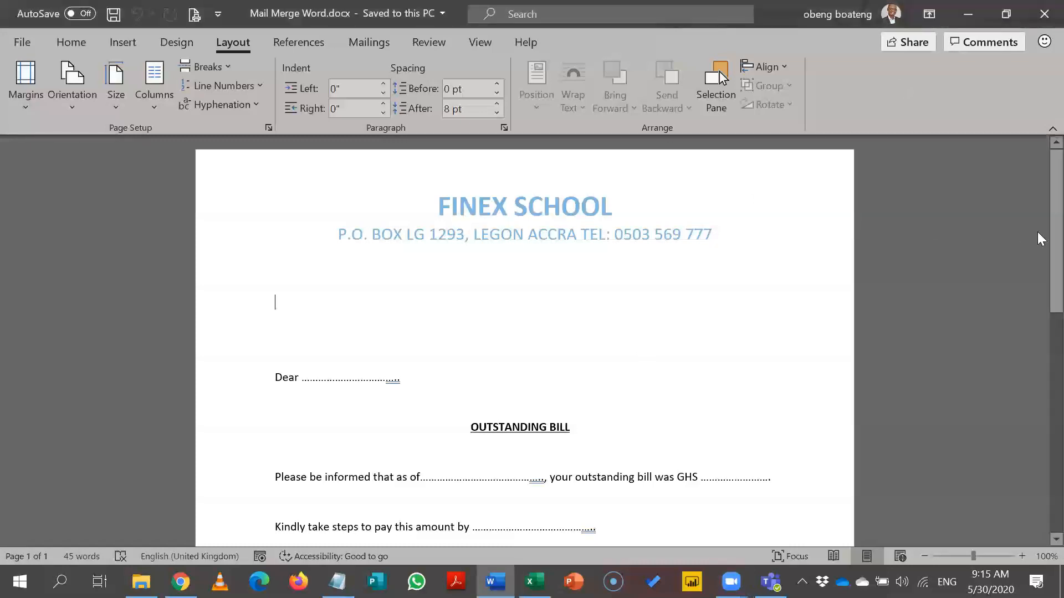
scroll(1037, 238, down, 2)
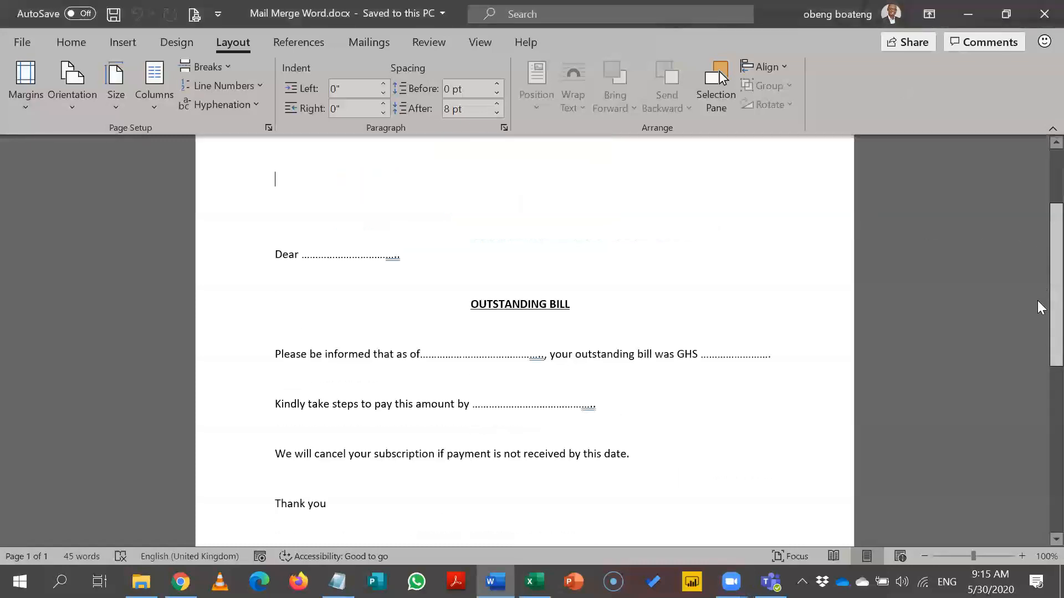
scroll(1037, 249, up, 2)
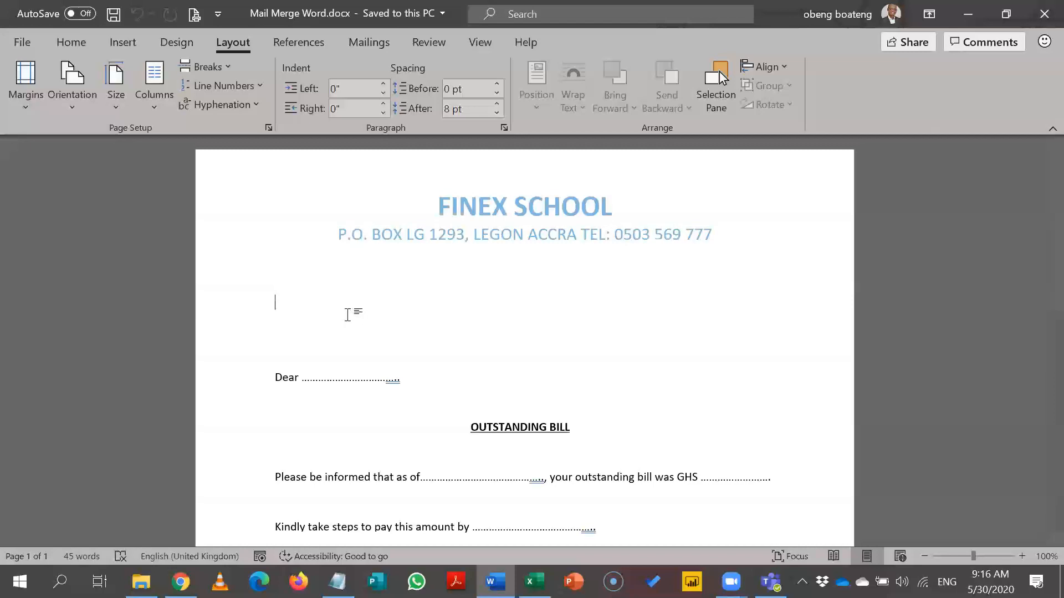
key(alt+Tab)
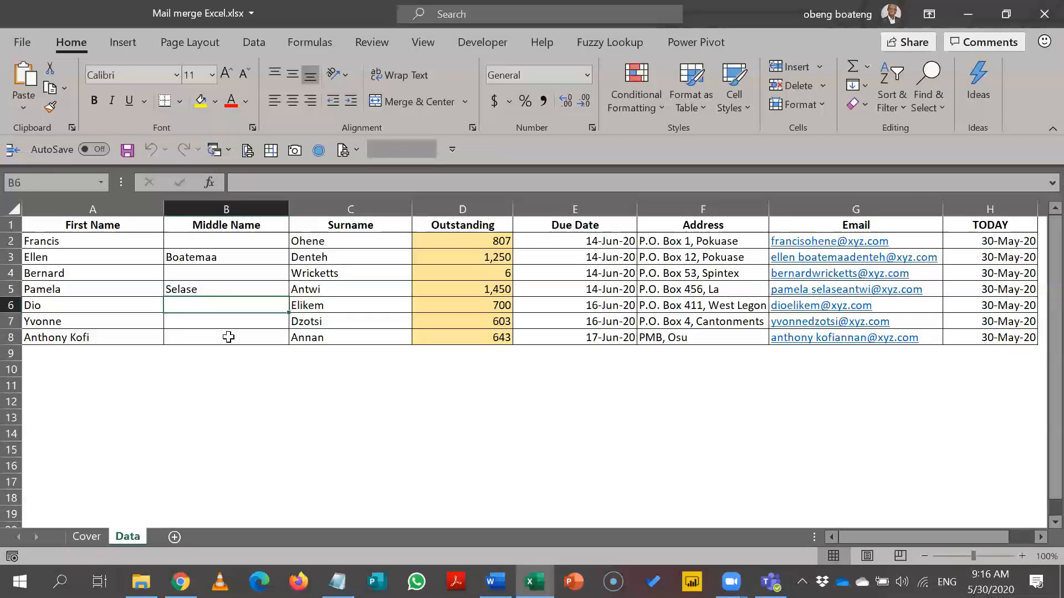
Review the Outstanding, Due Date, Address and Email columns of the recipient table.
click(450, 209)
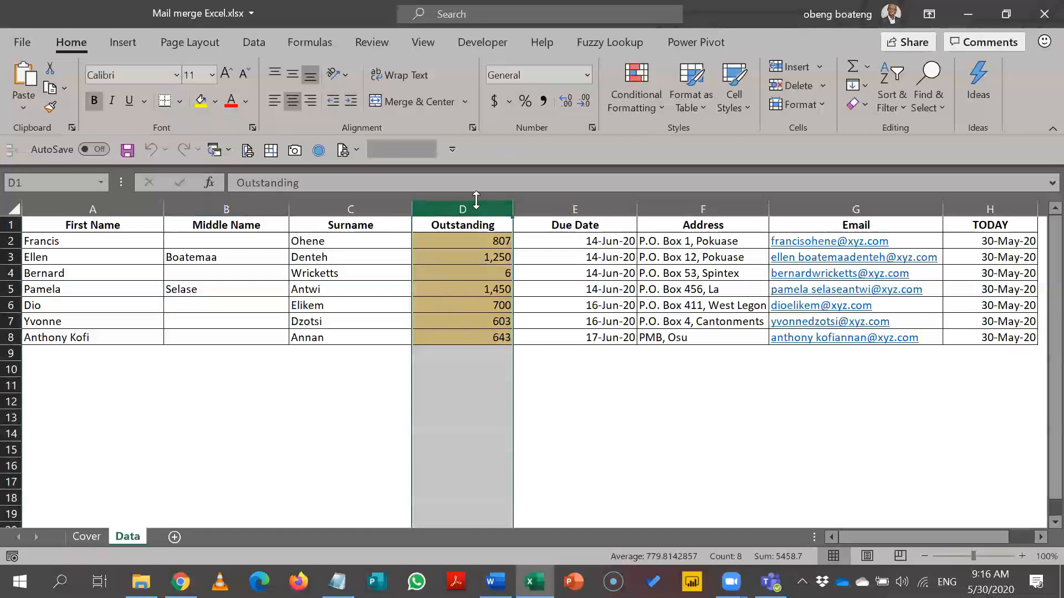
click(542, 209)
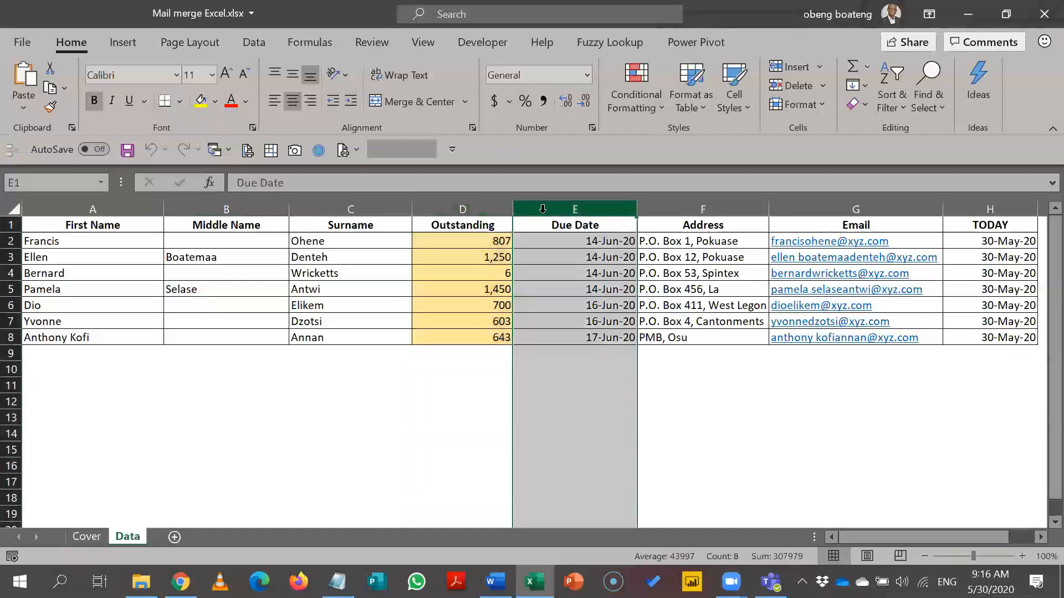
click(677, 209)
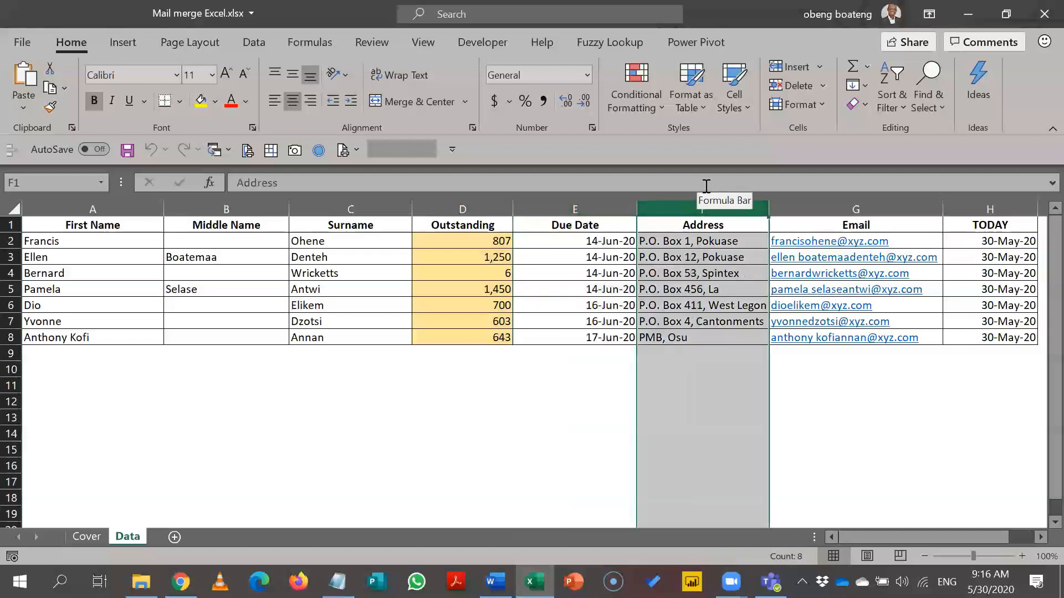
click(848, 209)
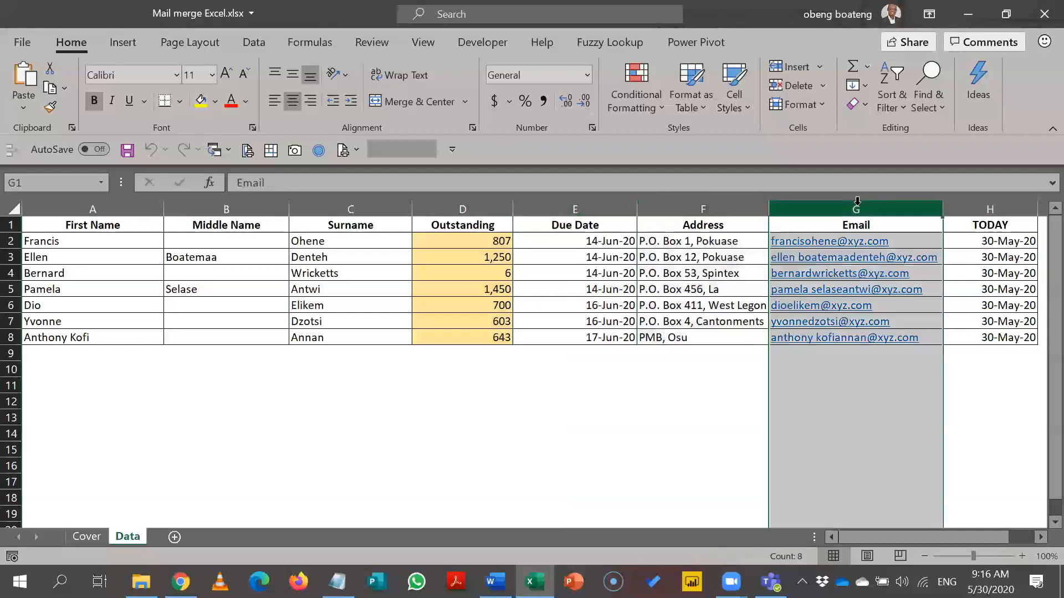
click(845, 368)
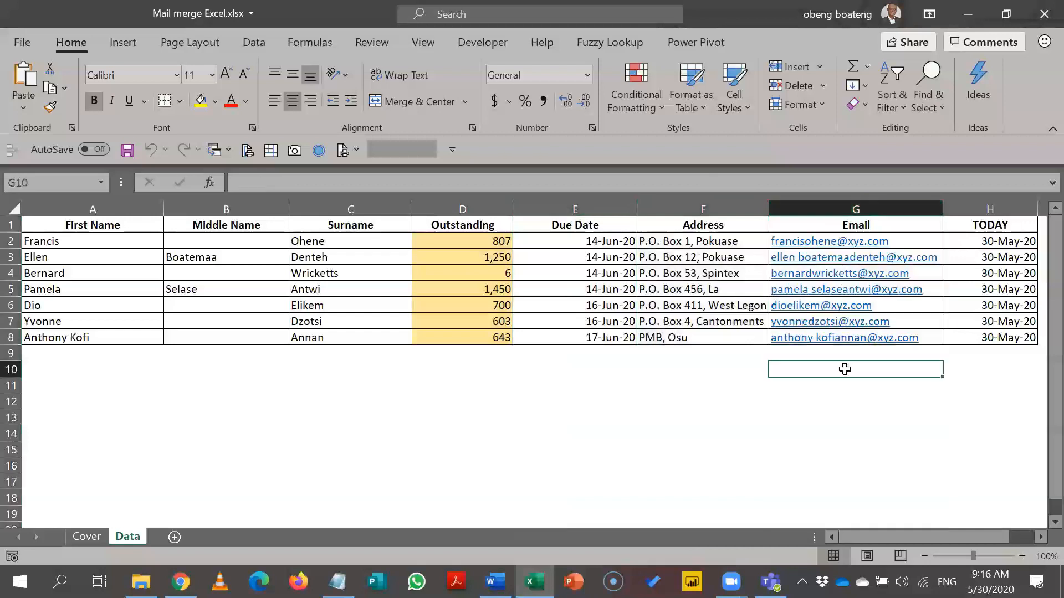
Show the TODAY formula in cell H2, then Alt+Tab back to Mail Merge Word.docx.
key(Up)
key(Right)
key(Up)
key(ctrl+Up)
key(Down)
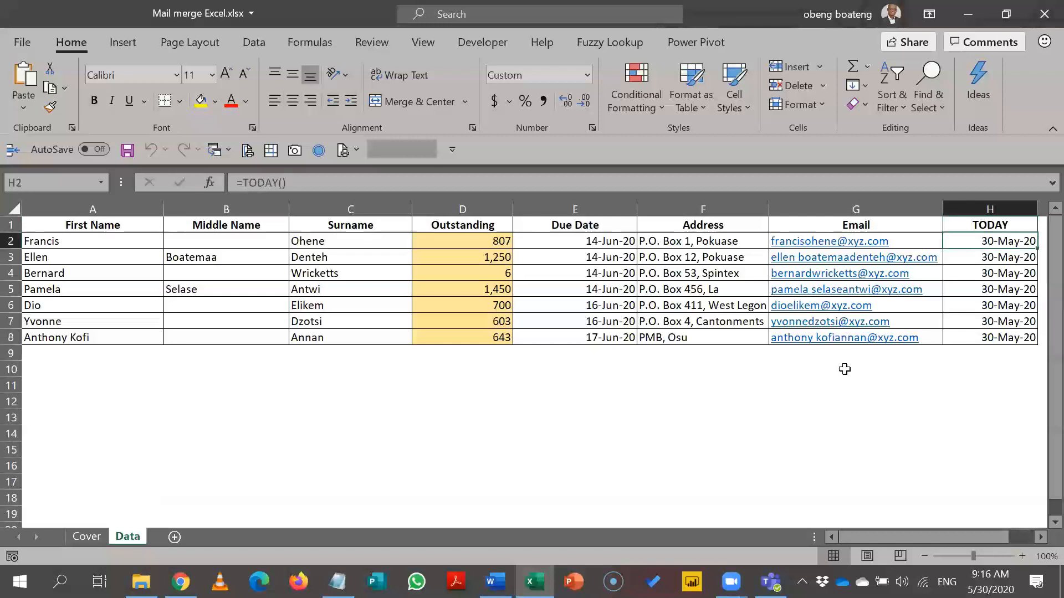
scroll(844, 369, right, 1)
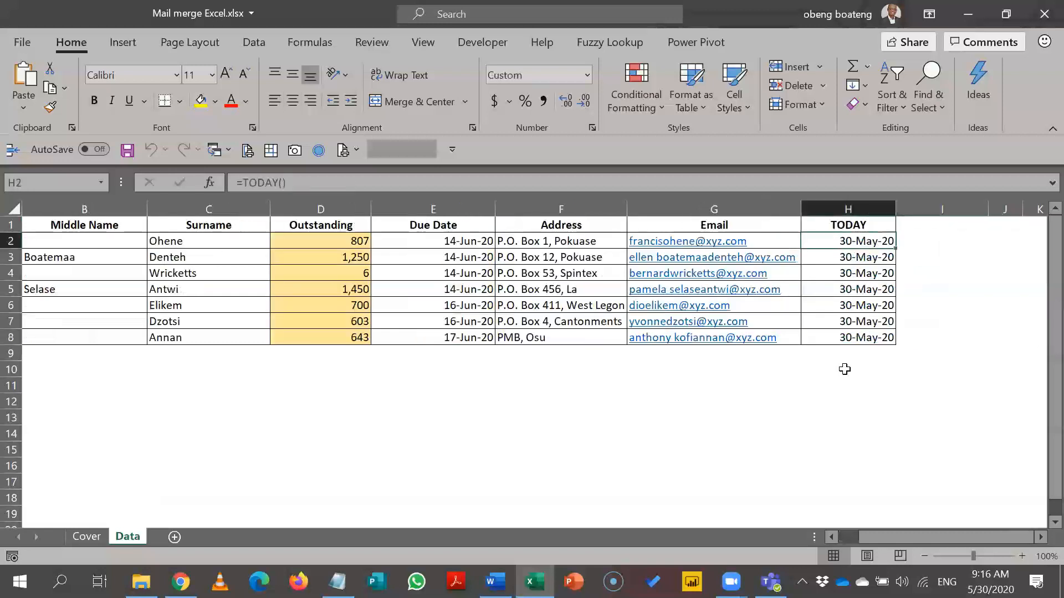
key(shift+Left)
key(shift+Left)
key(shift+Left)
key(shift+Left)
key(shift+Left)
key(shift+Left)
key(shift+Left)
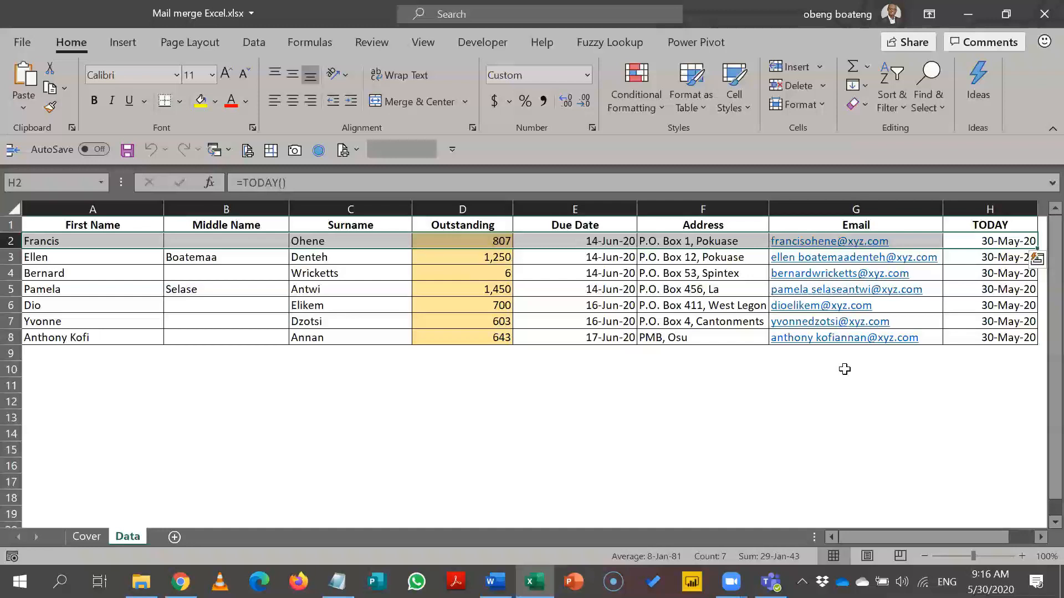
key(alt+Tab)
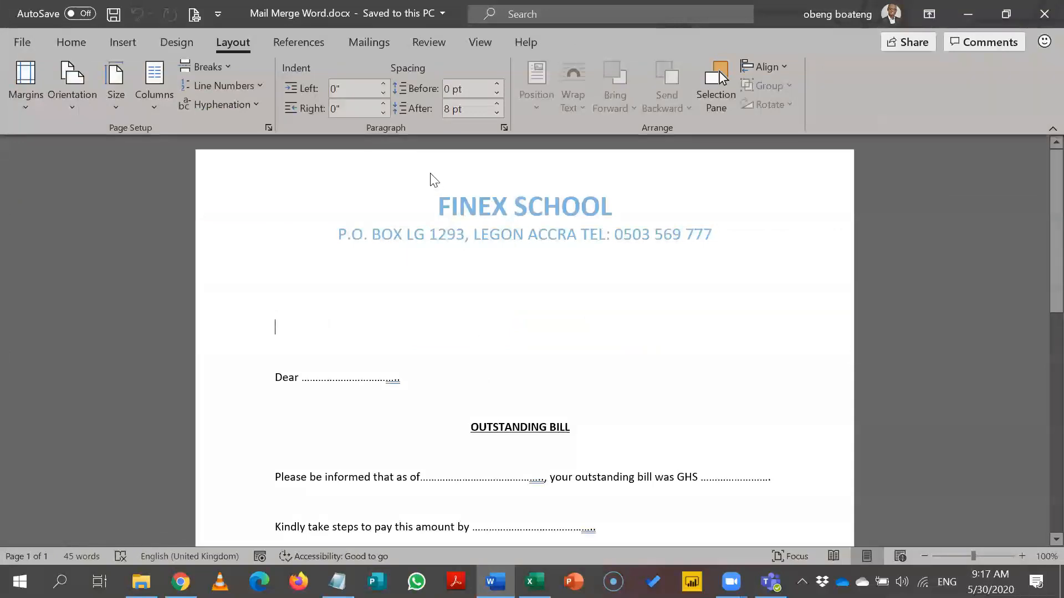
Switch the ribbon to the Mailings tab.
click(384, 43)
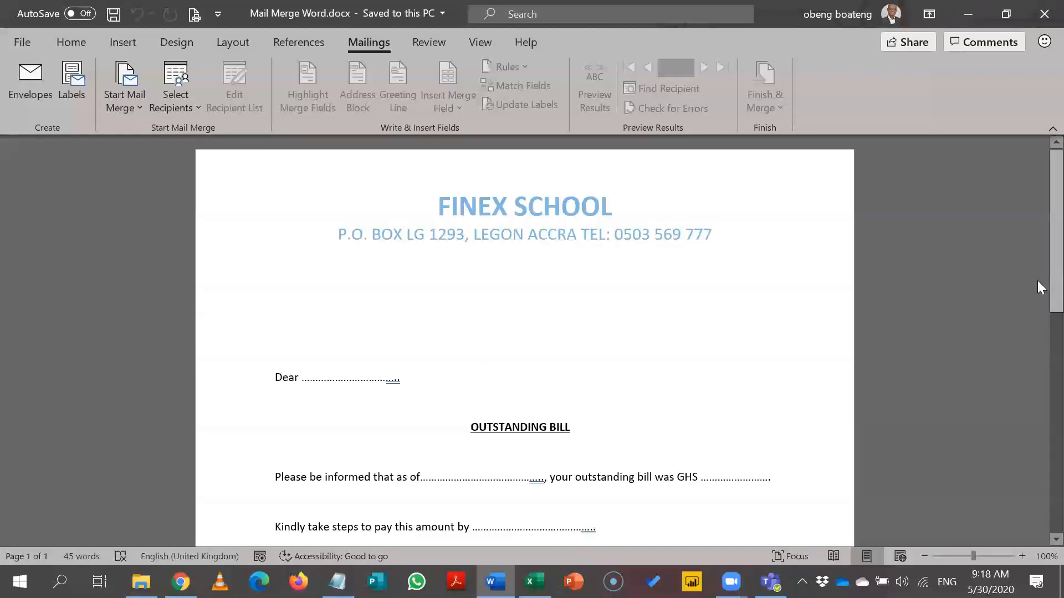
Use Start Mail Merge to make the document a Letters merge.
scroll(1037, 333, down, 8)
scroll(1038, 478, up, 8)
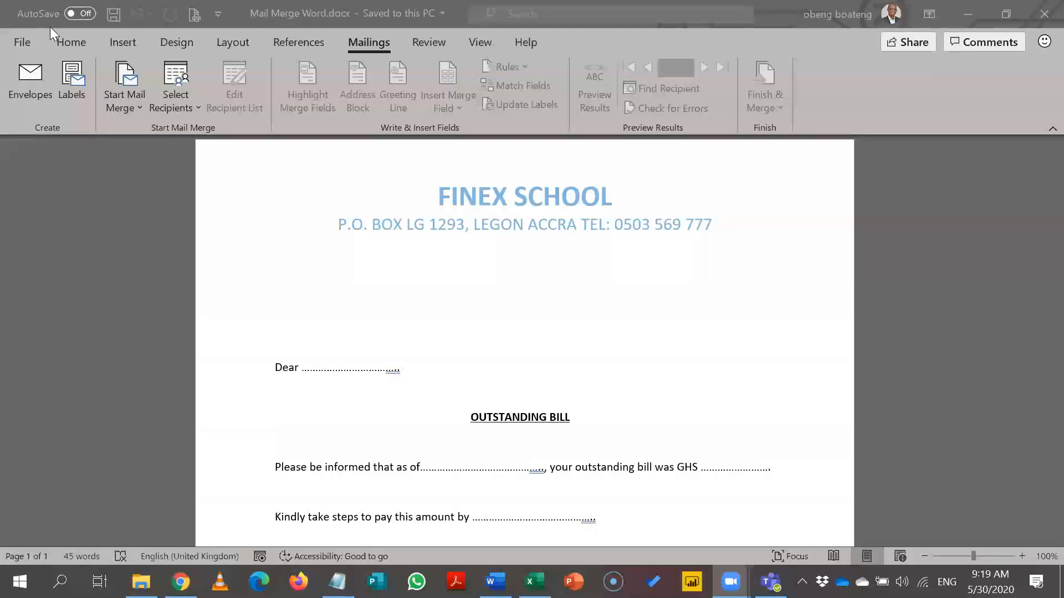
click(126, 100)
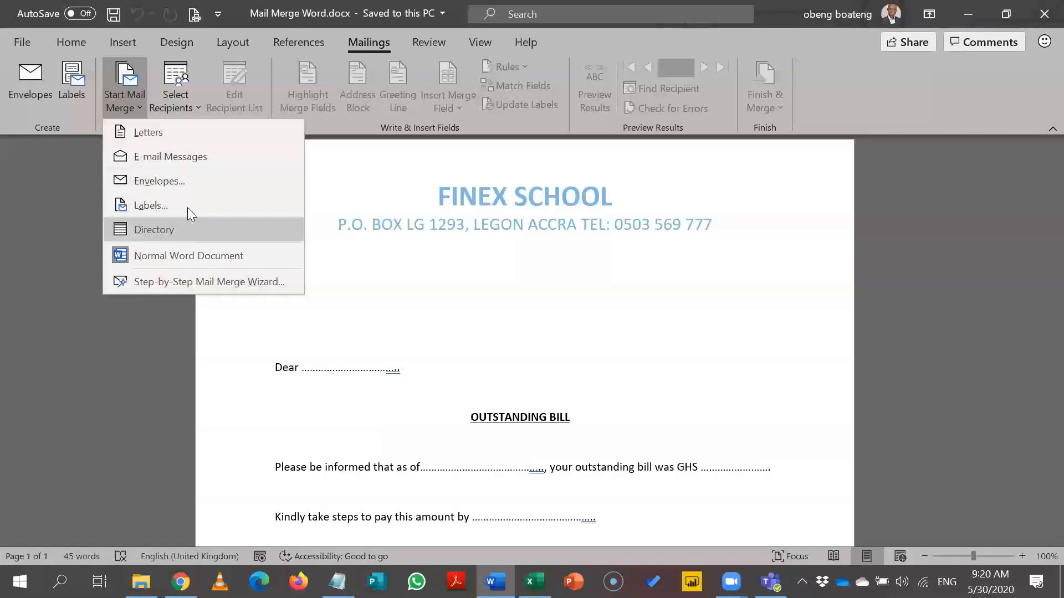
click(192, 138)
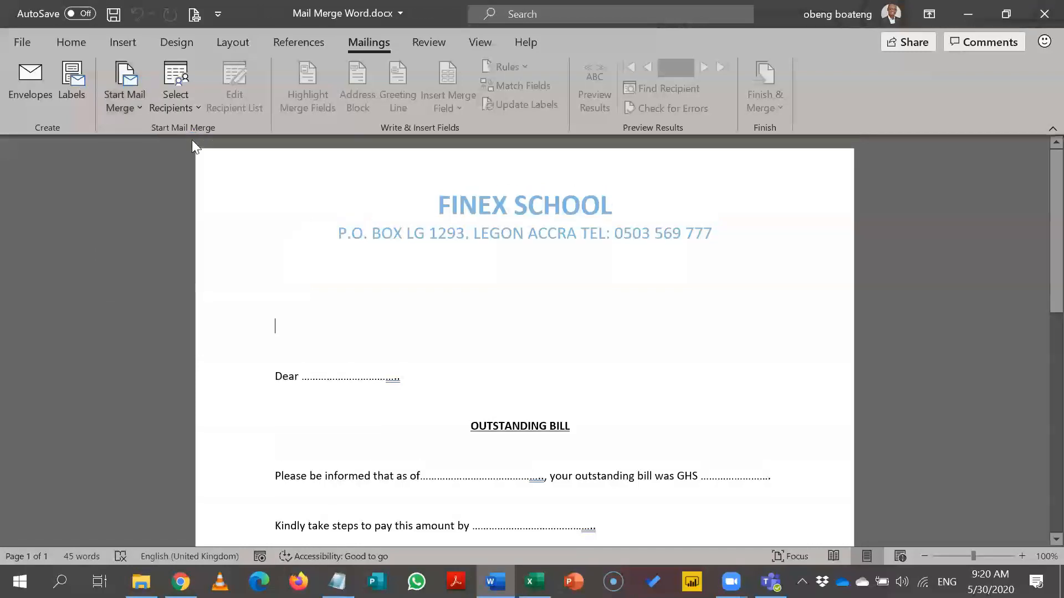
click(135, 103)
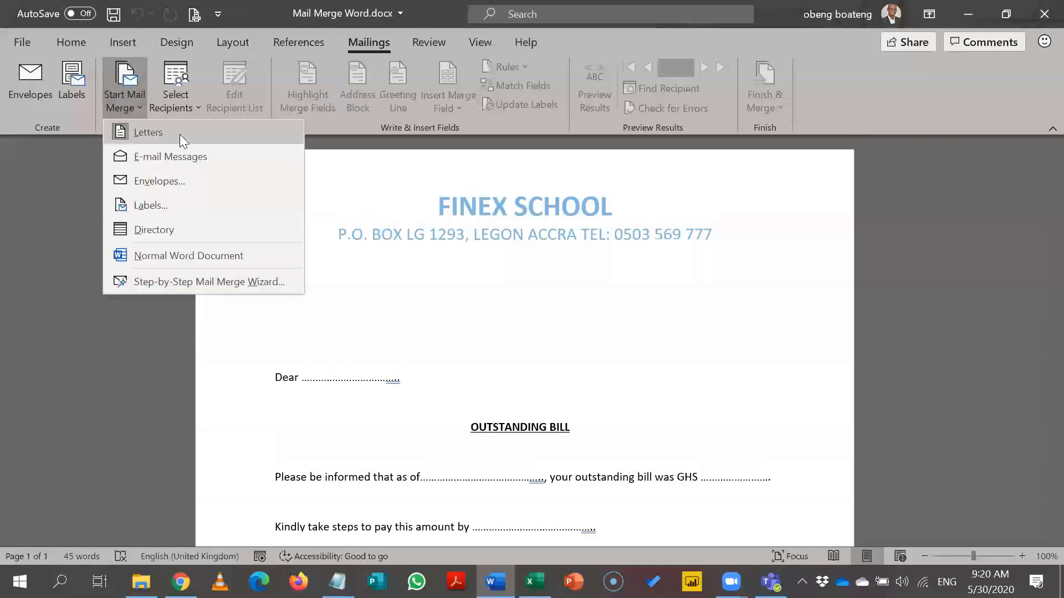
click(375, 190)
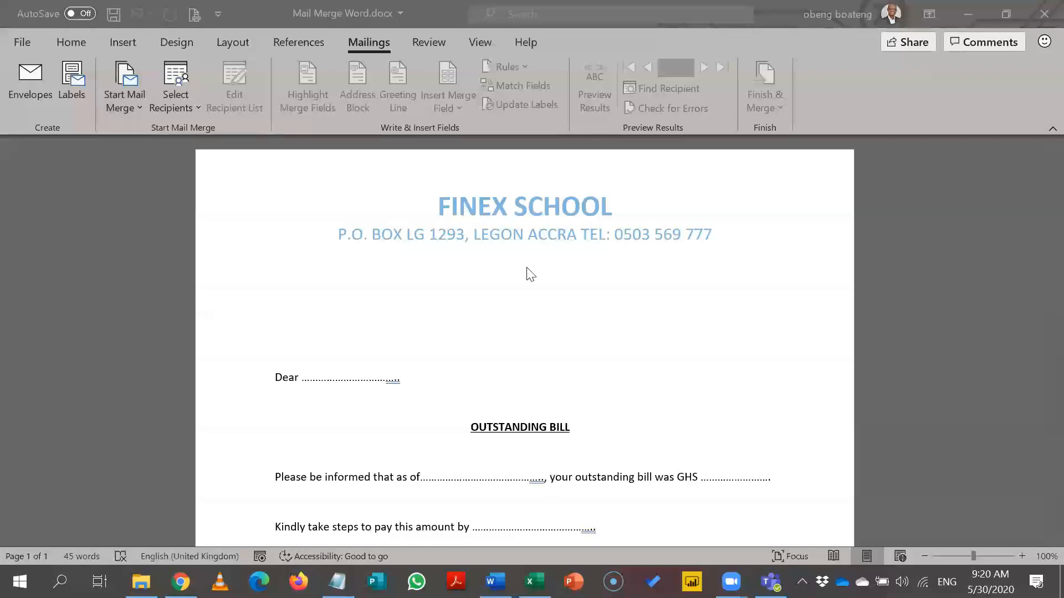
Select the dotted placeholder after Dear and open the Select Recipients dropdown.
click(404, 297)
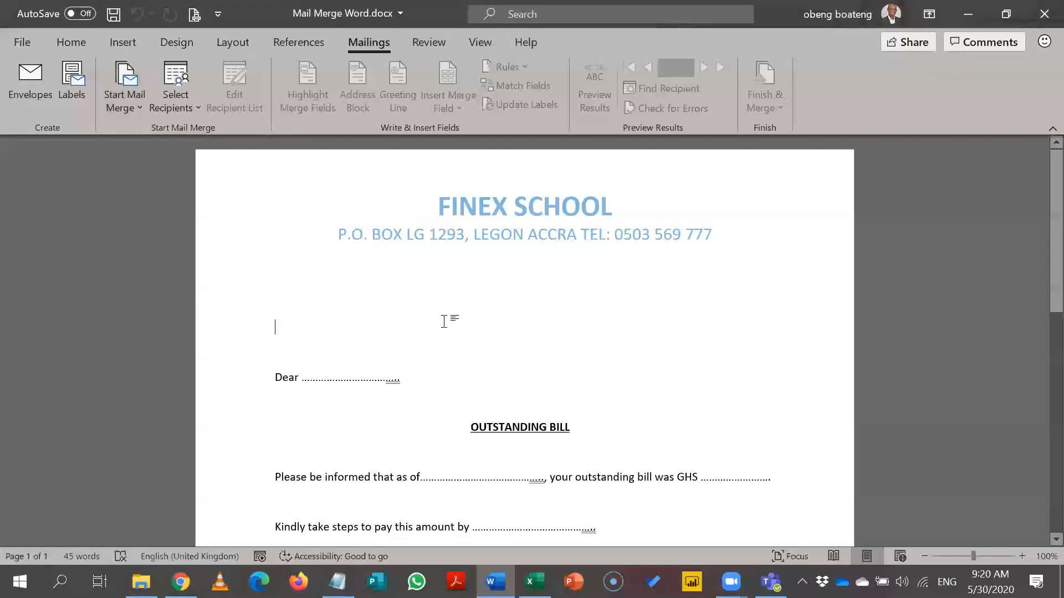
drag(408, 376, 299, 378)
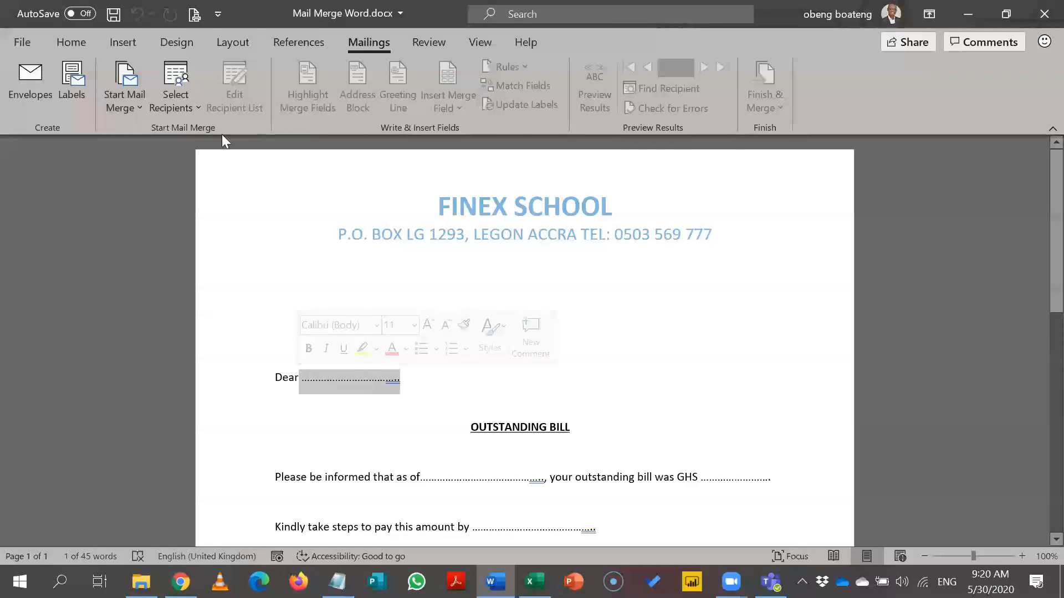
click(189, 107)
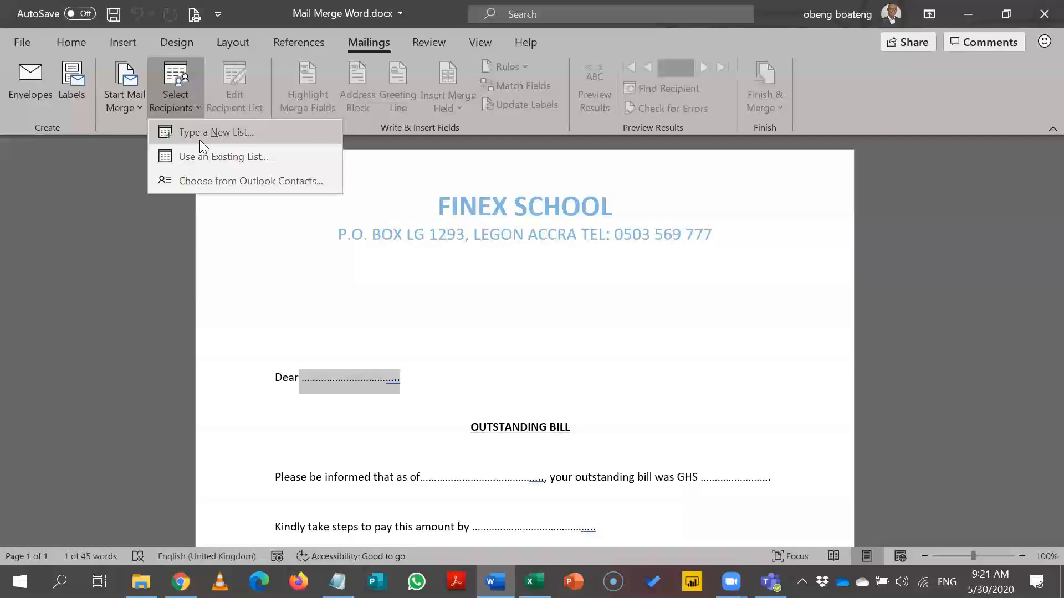
Choose Use an Existing List, cancel Select Data Source, and Alt+Tab to Mail merge Excel.xlsx.
click(243, 157)
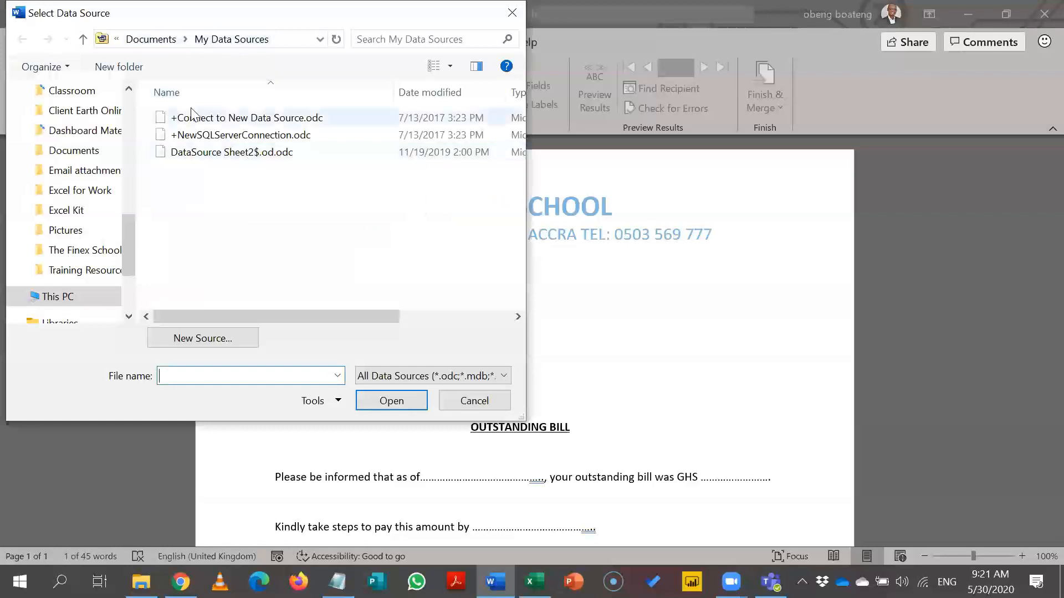
drag(128, 230, 135, 110)
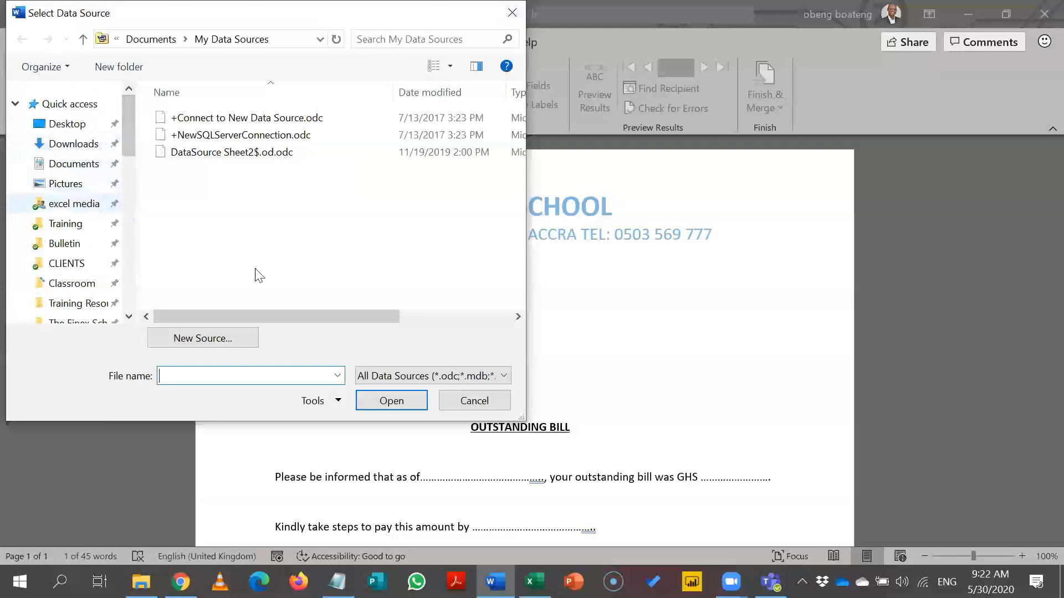
click(478, 401)
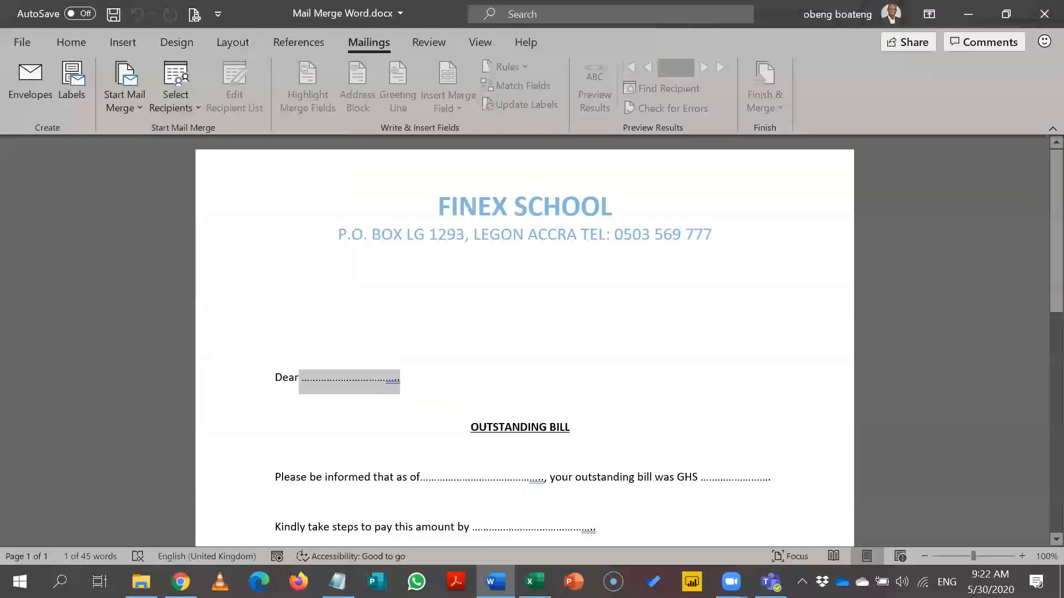
key(alt+Tab)
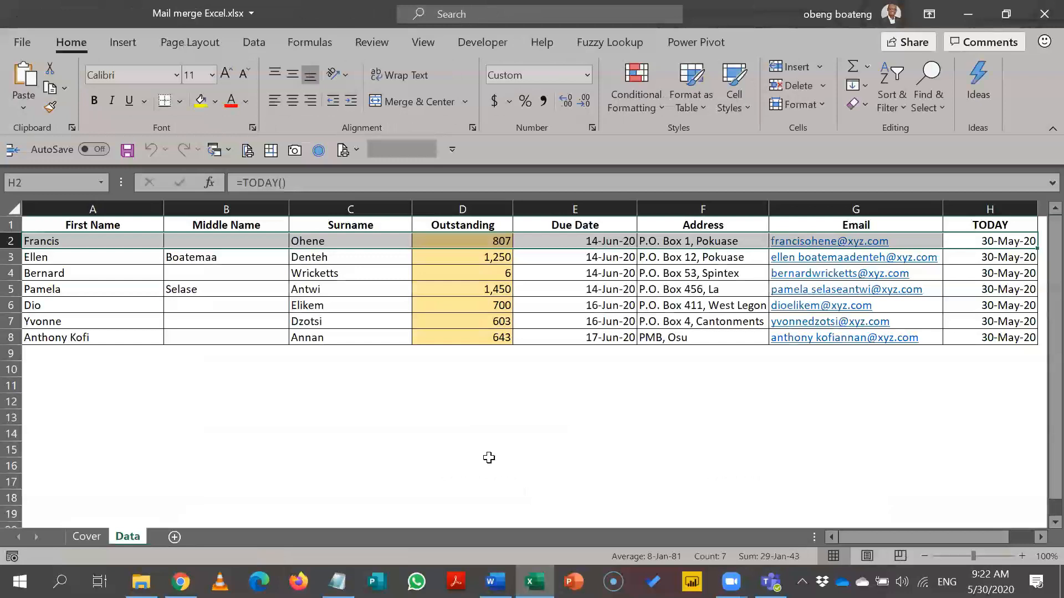
click(273, 296)
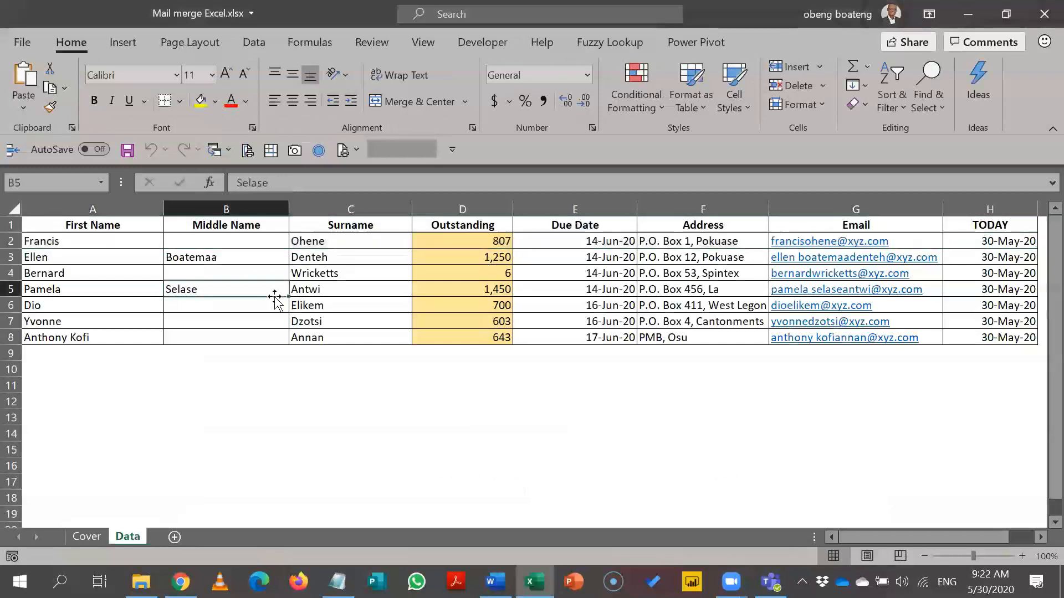
key(Left)
key(Up)
key(Up)
key(Up)
key(Down)
key(Down)
key(Down)
key(Down)
key(Down)
key(Down)
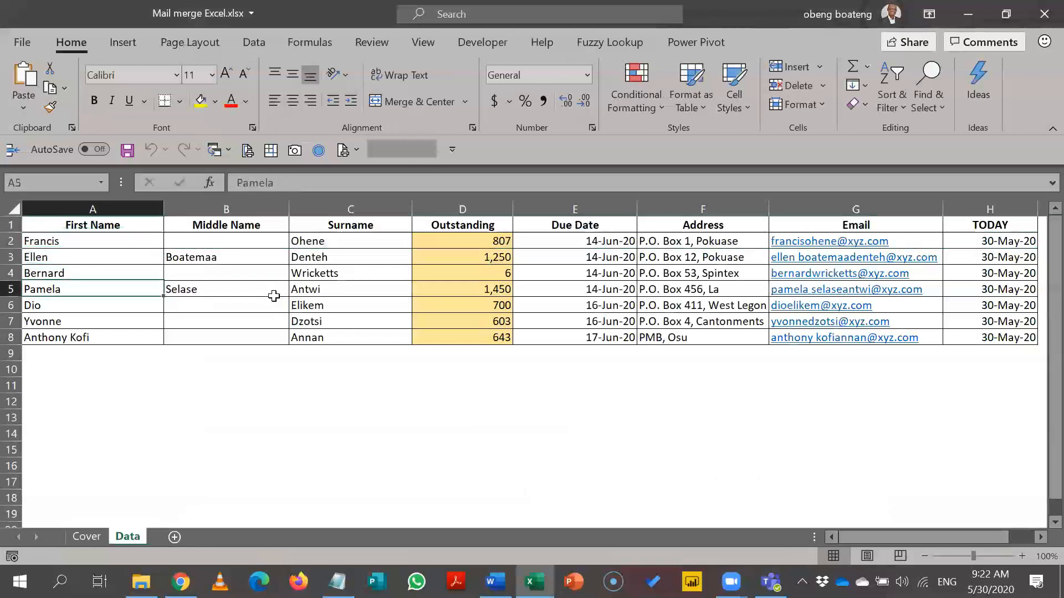
key(Right)
key(Right)
key(Right)
key(Right)
key(Right)
key(Right)
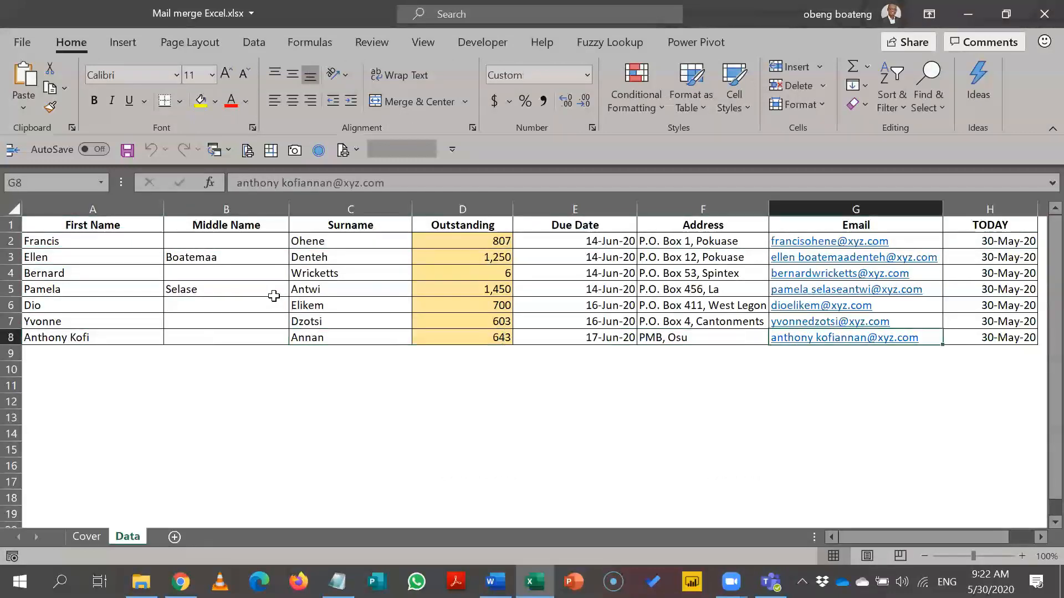
key(Up)
key(ctrl+Up)
key(Left)
key(ctrl+Left)
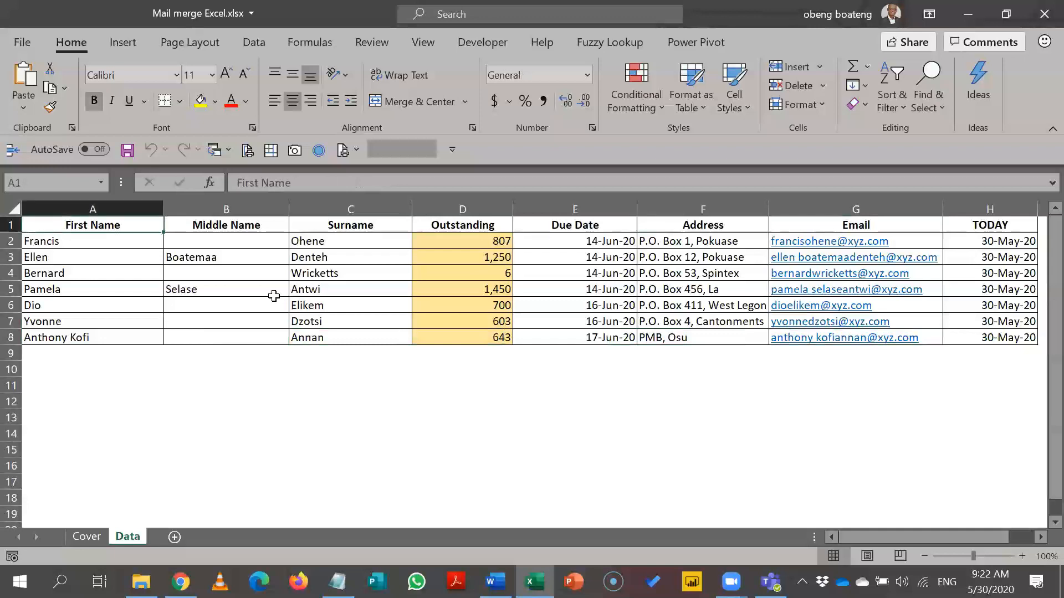
key(shift+Down)
key(shift+Down)
key(shift+Down)
key(shift+Down)
key(shift+Down)
key(shift+Down)
key(shift+Down)
key(shift+Right)
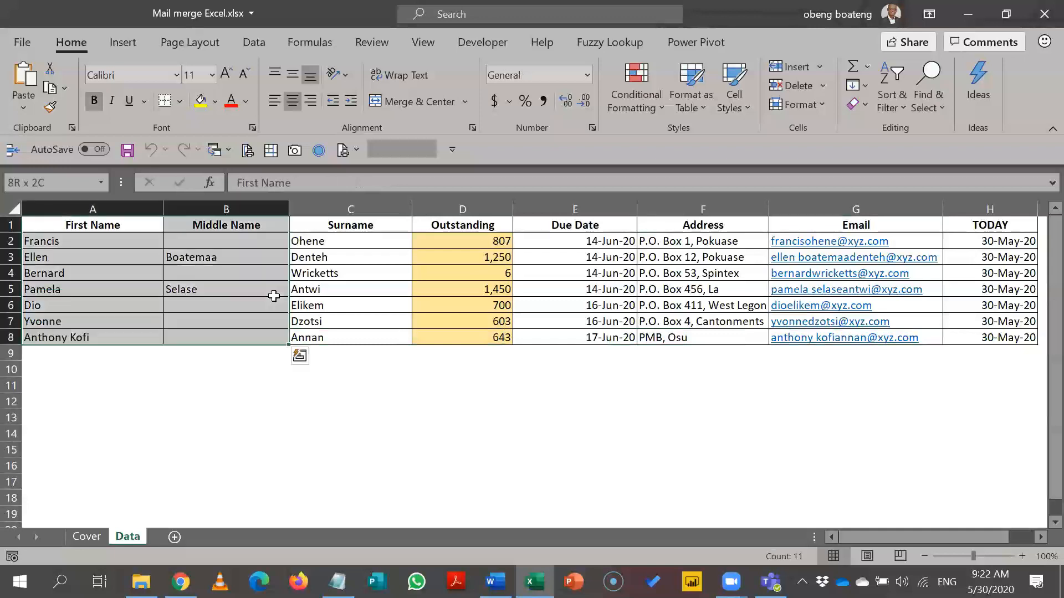
key(ctrl+shift+Right)
key(ctrl+Home)
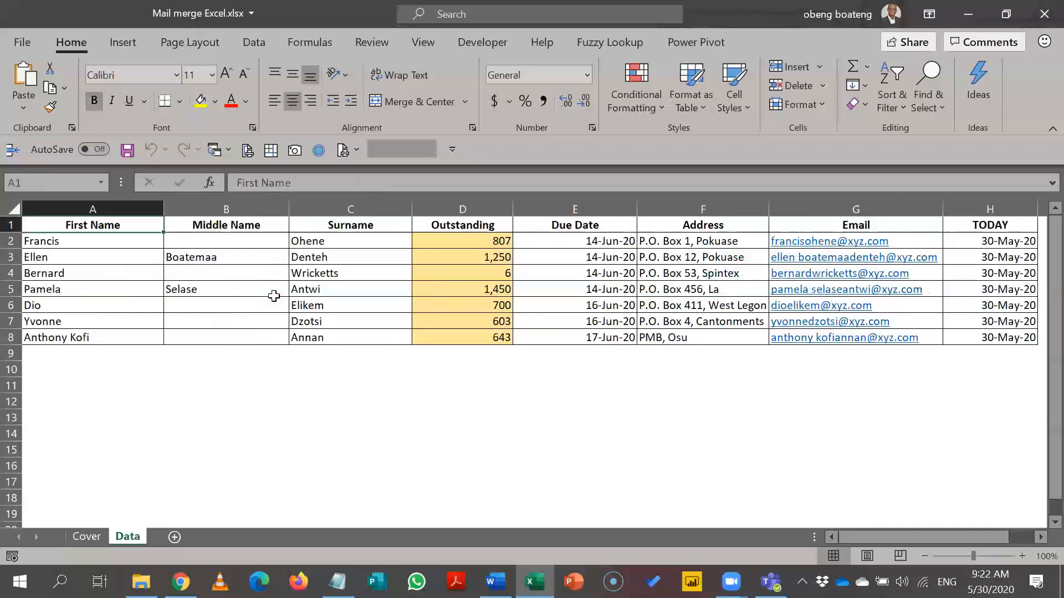
key(Down)
key(Down)
key(Down)
key(Down)
key(Down)
key(Down)
key(Down)
key(Up)
key(Up)
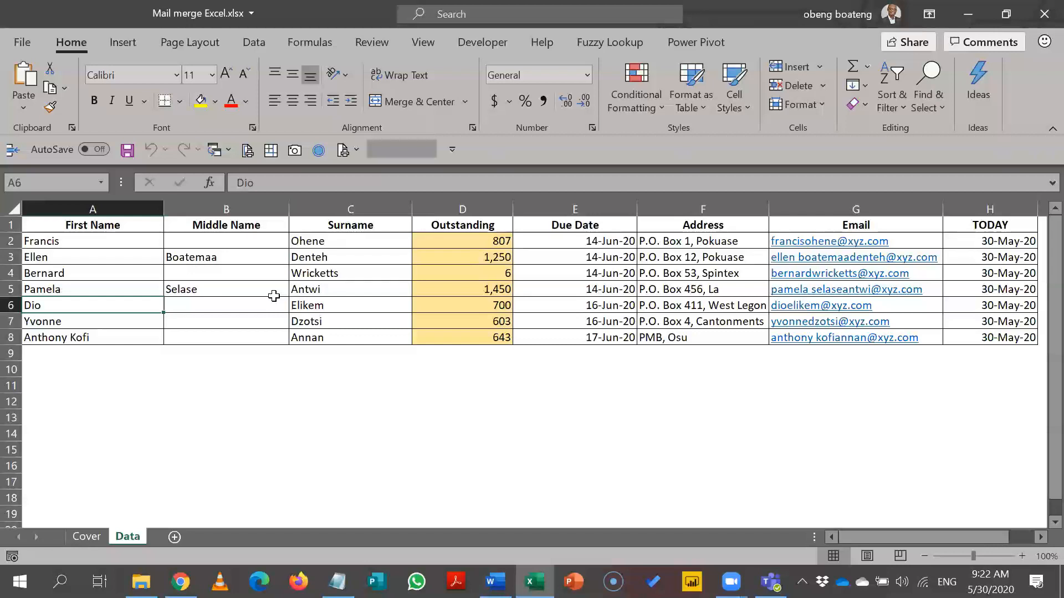
drag(124, 226, 959, 345)
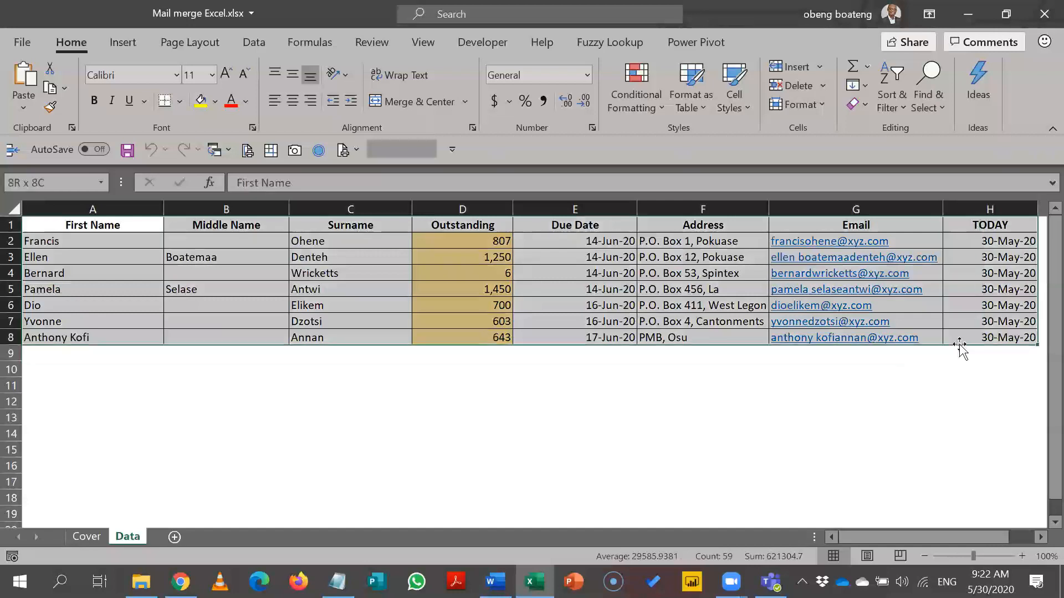
click(83, 356)
drag(83, 364, 81, 493)
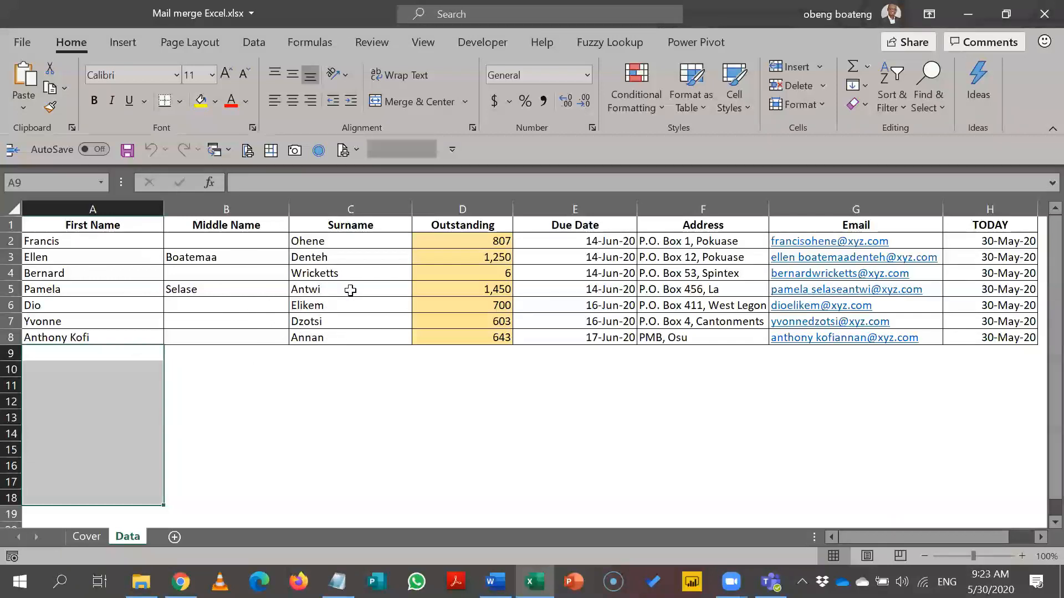
click(321, 354)
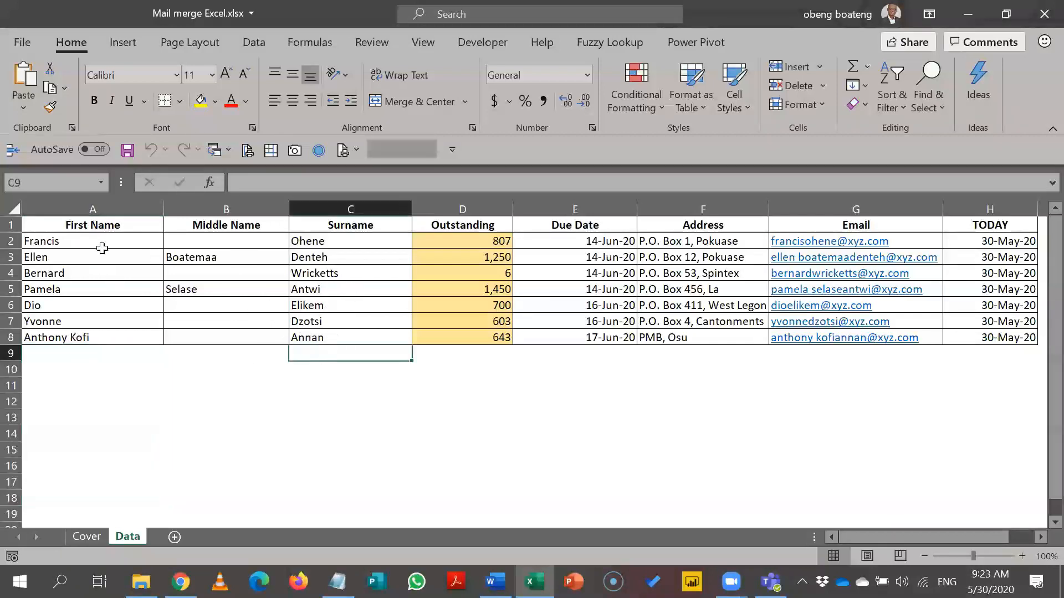
drag(100, 222, 996, 349)
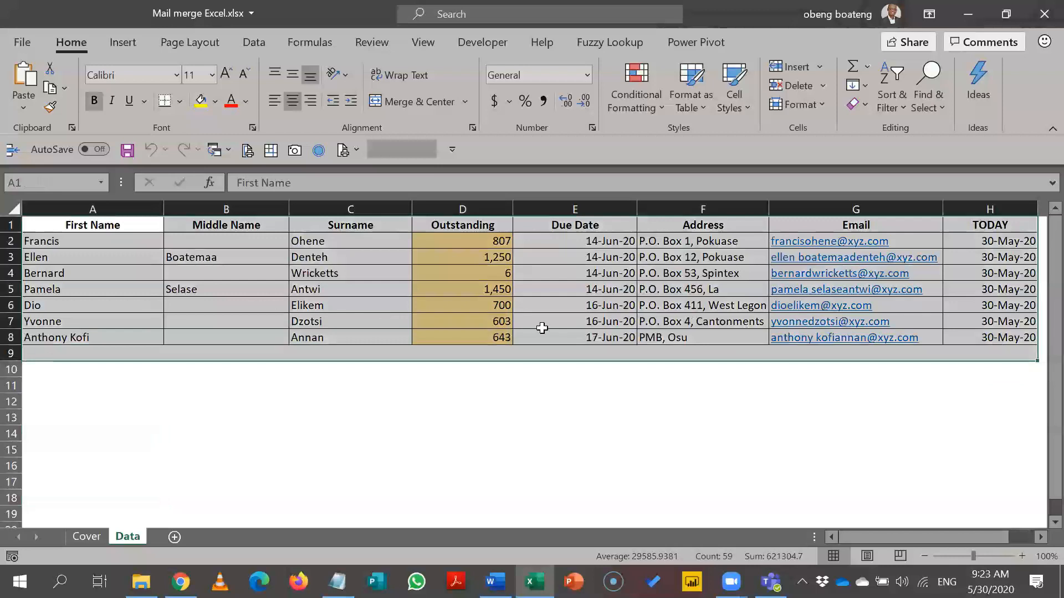
click(323, 304)
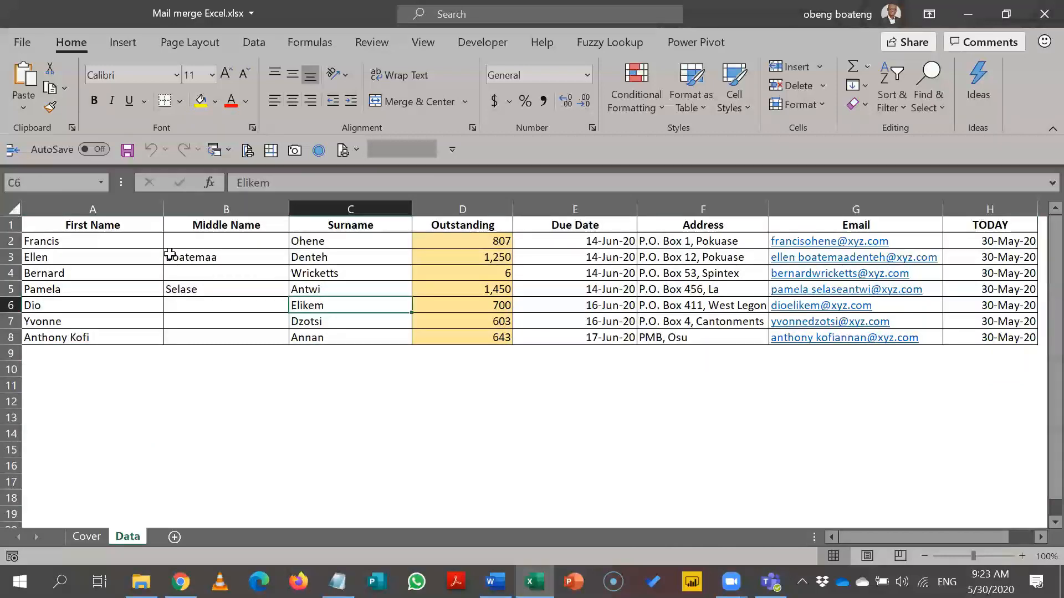
On the Insert tab, select header row 1 and first names A2:A8 to check the data range.
click(124, 43)
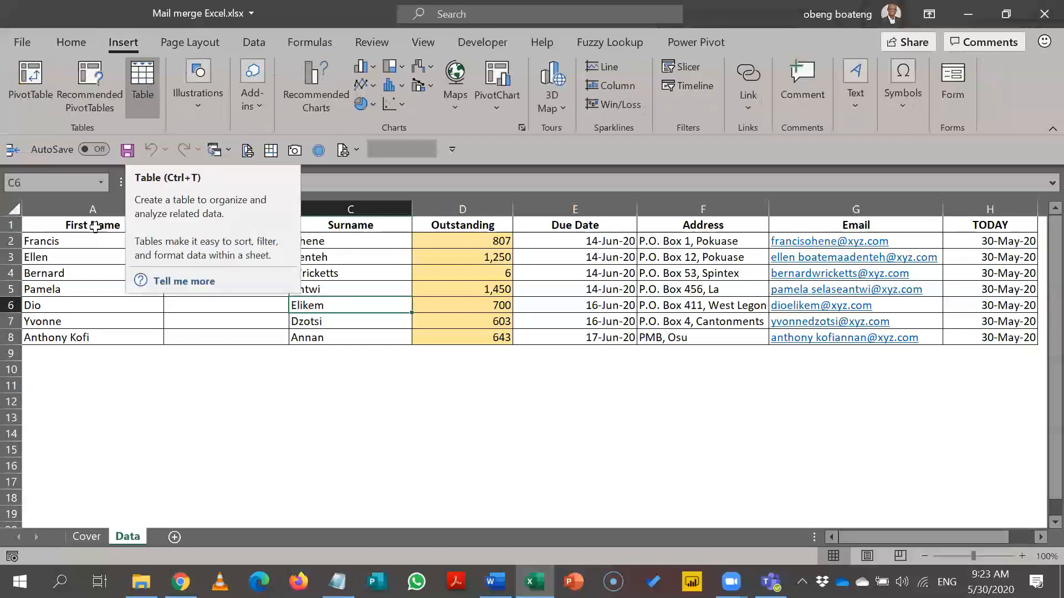
click(93, 252)
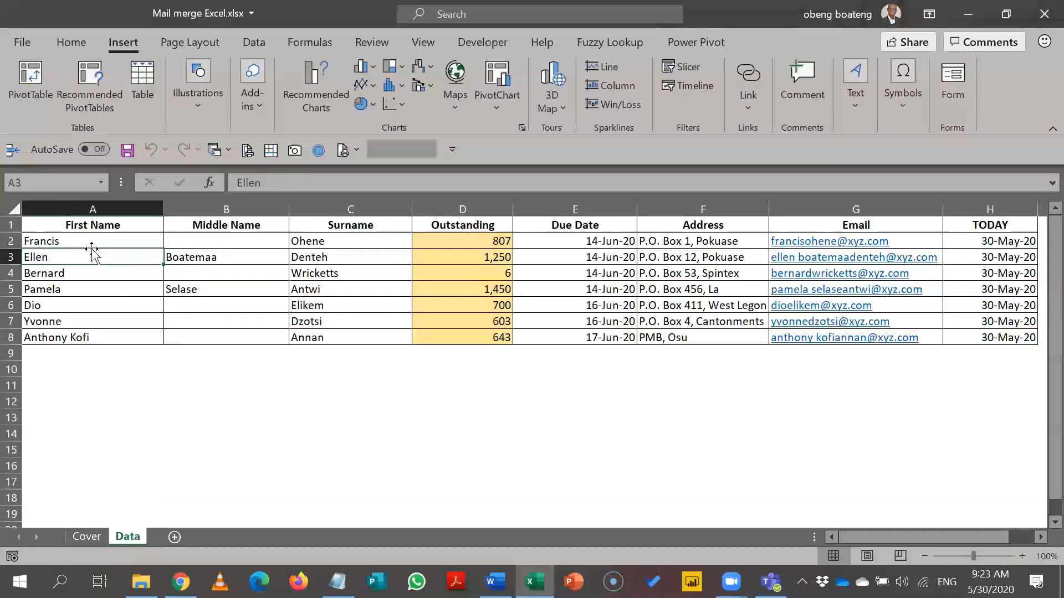
click(10, 225)
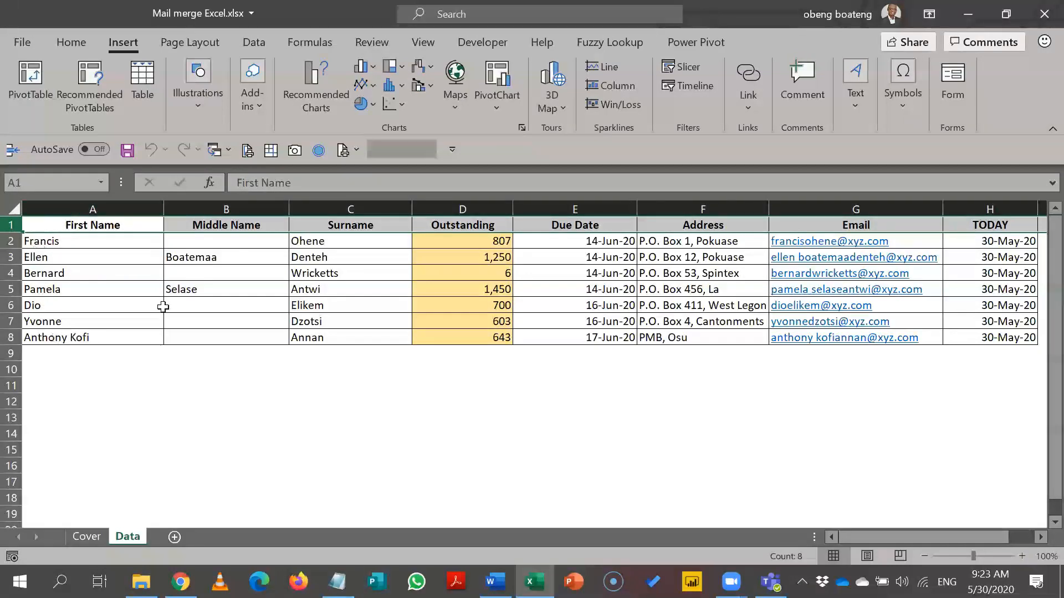
click(74, 226)
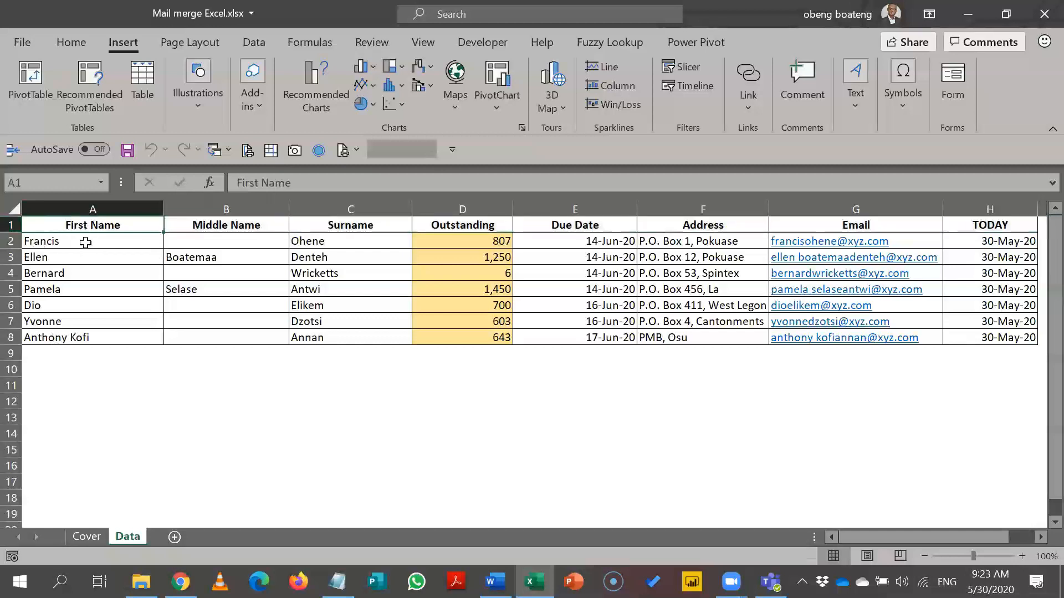
drag(85, 245, 84, 337)
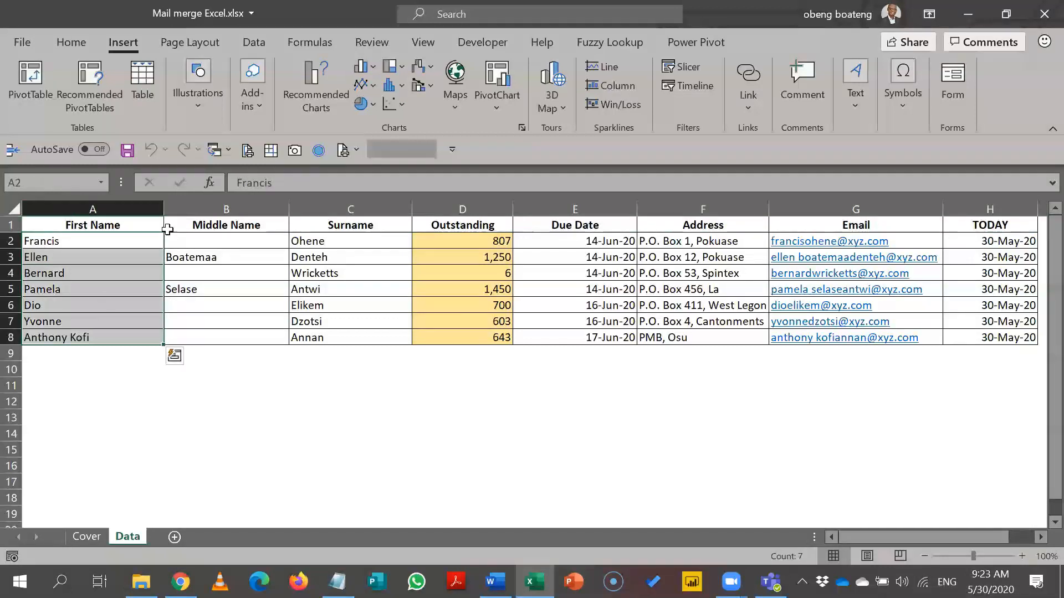
Open Create Table for range $A$1:$H$8 with the first row as headers.
click(148, 74)
click(238, 269)
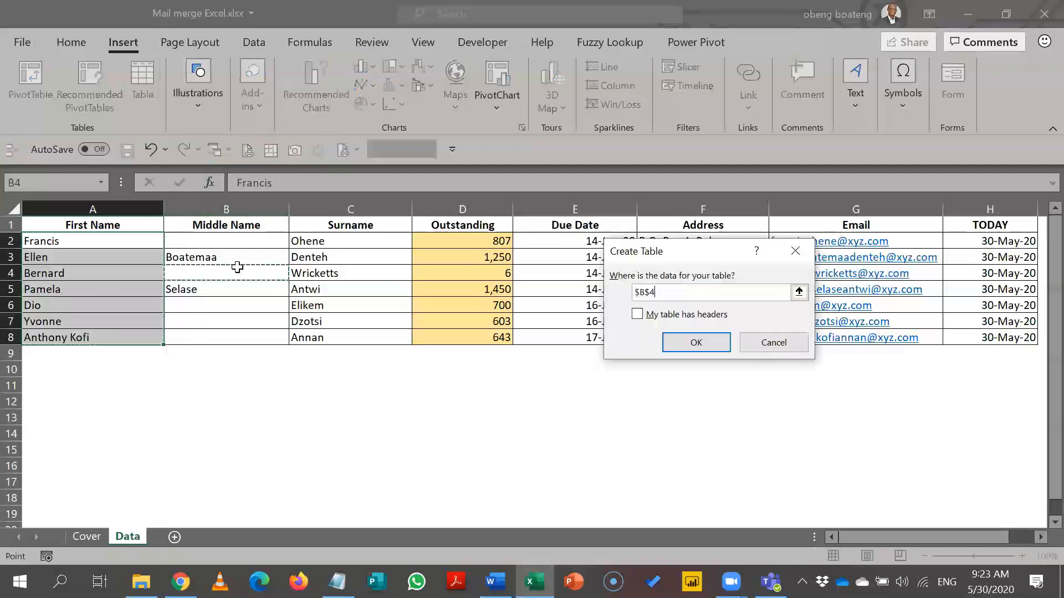
click(790, 251)
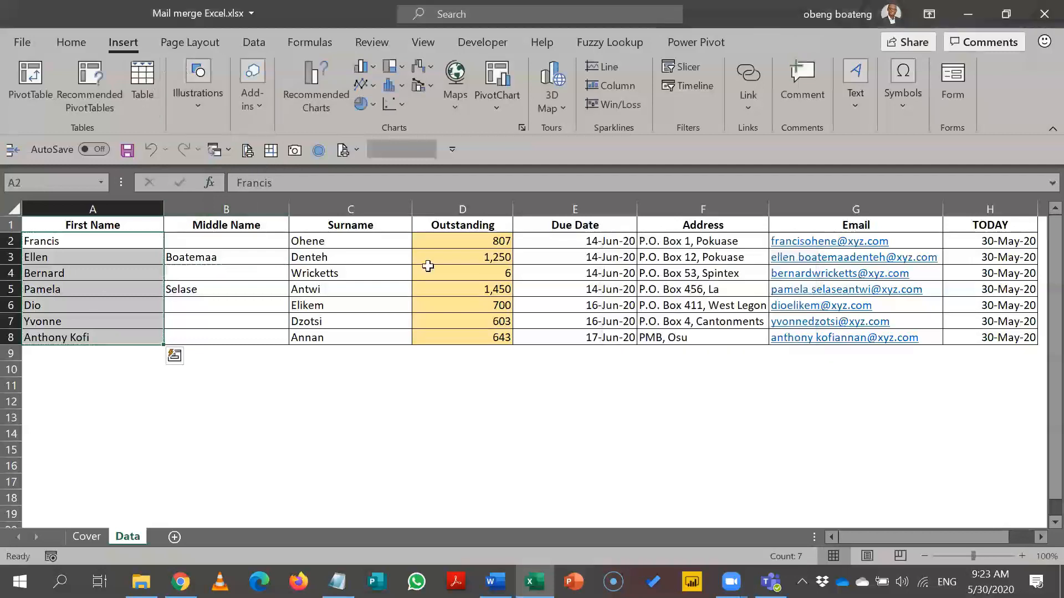
click(297, 268)
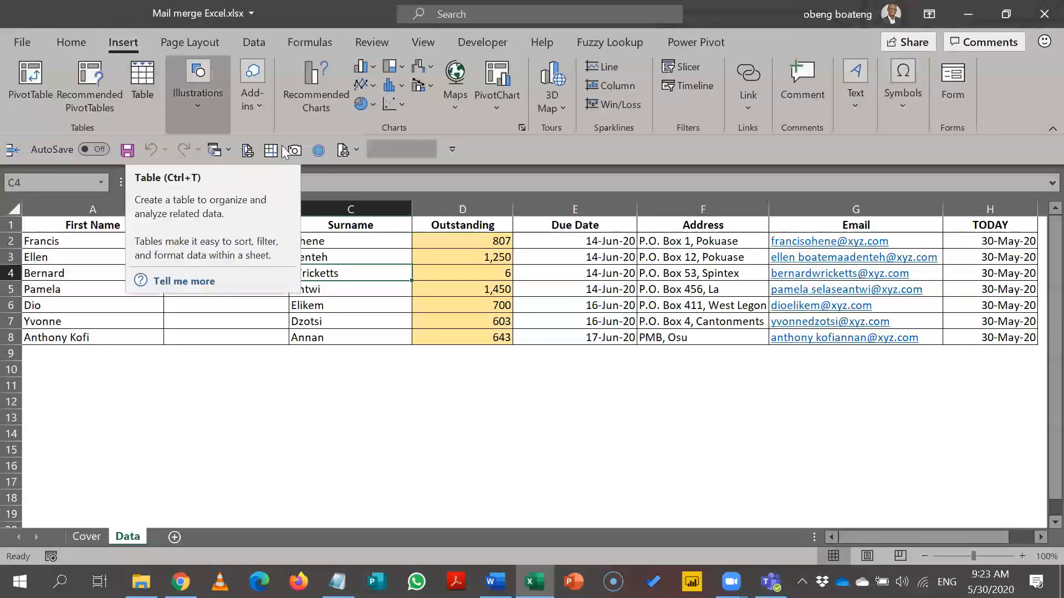
click(403, 257)
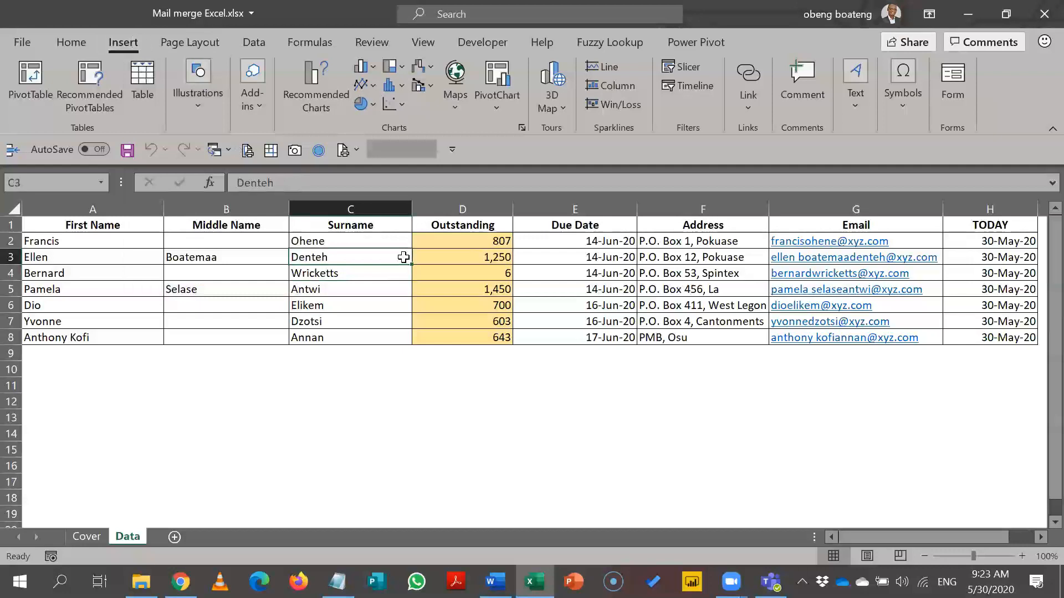
key(ctrl+t)
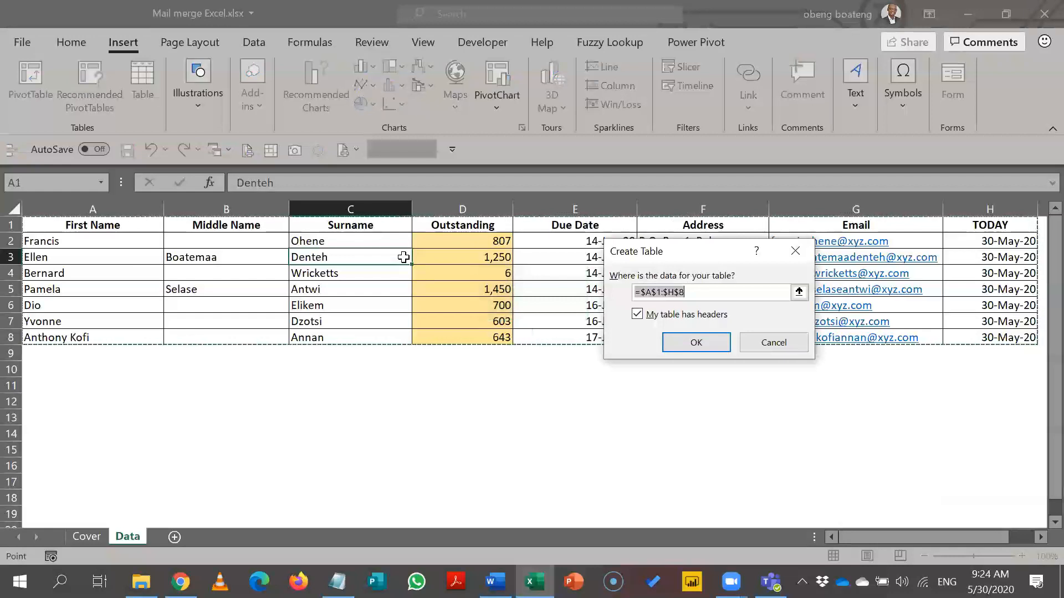
Turn A1:H8 into a table and rename it from Table1 to Bills.
click(679, 343)
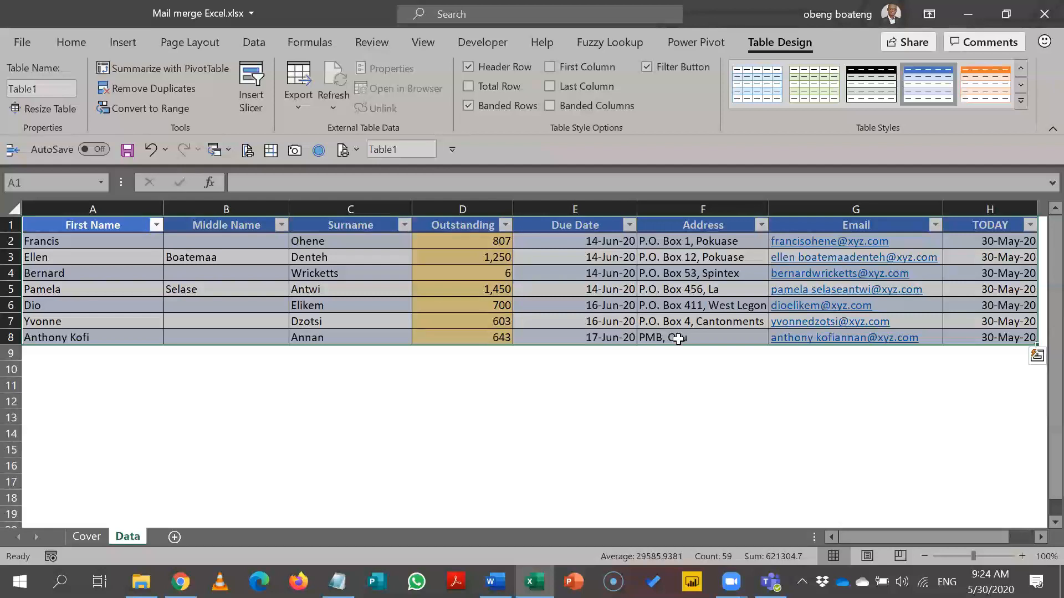
click(384, 302)
click(48, 89)
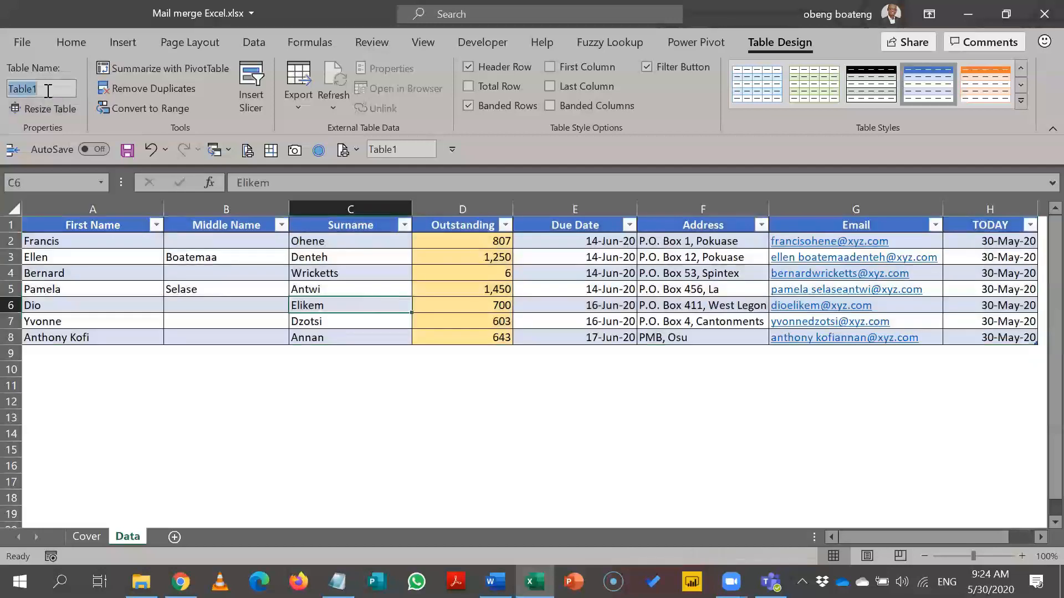
click(149, 272)
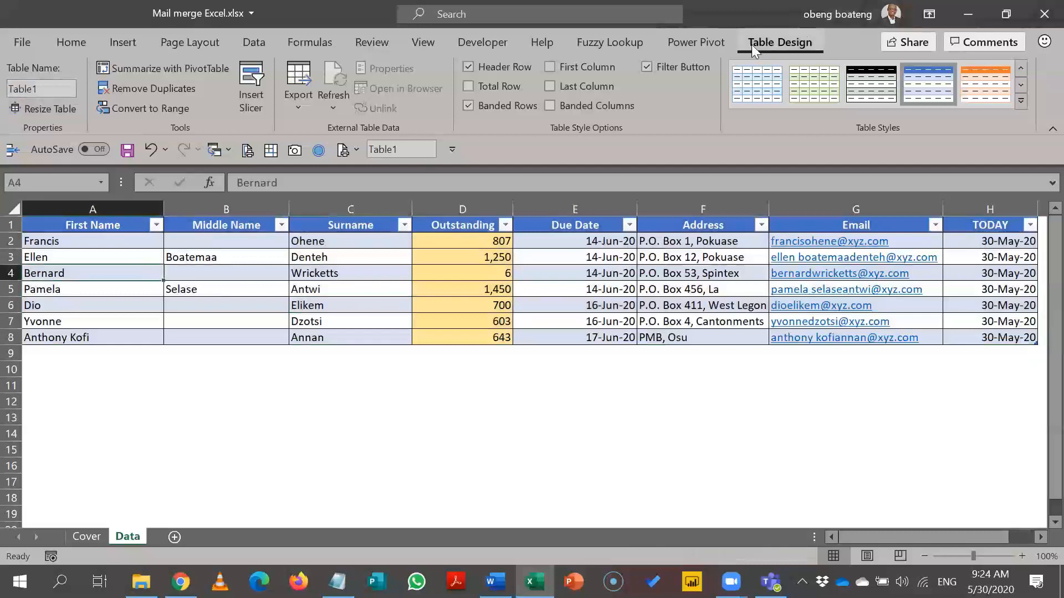
click(65, 88)
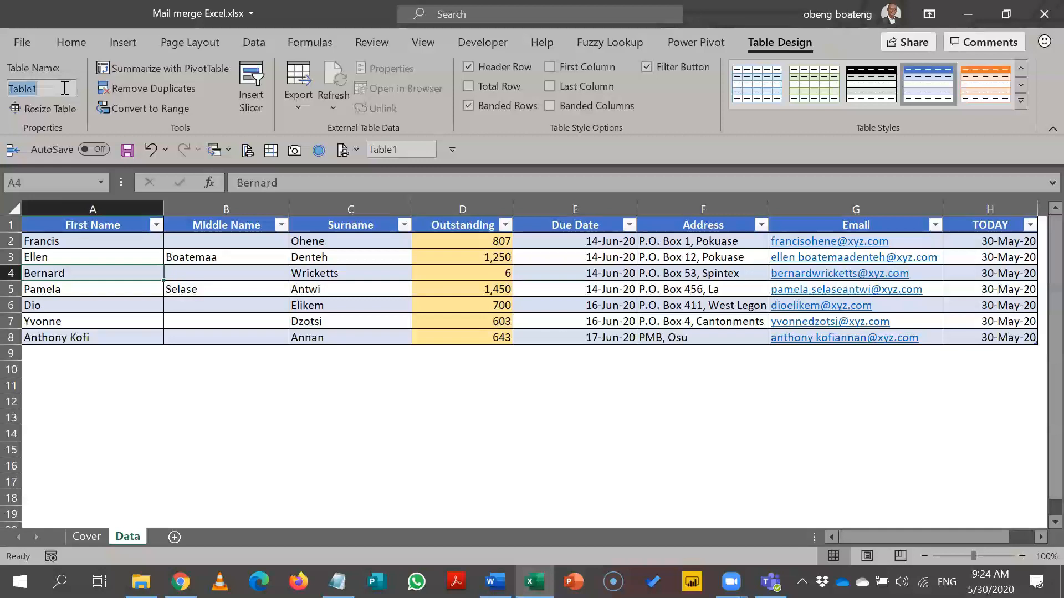
text(Bills)
key(Return)
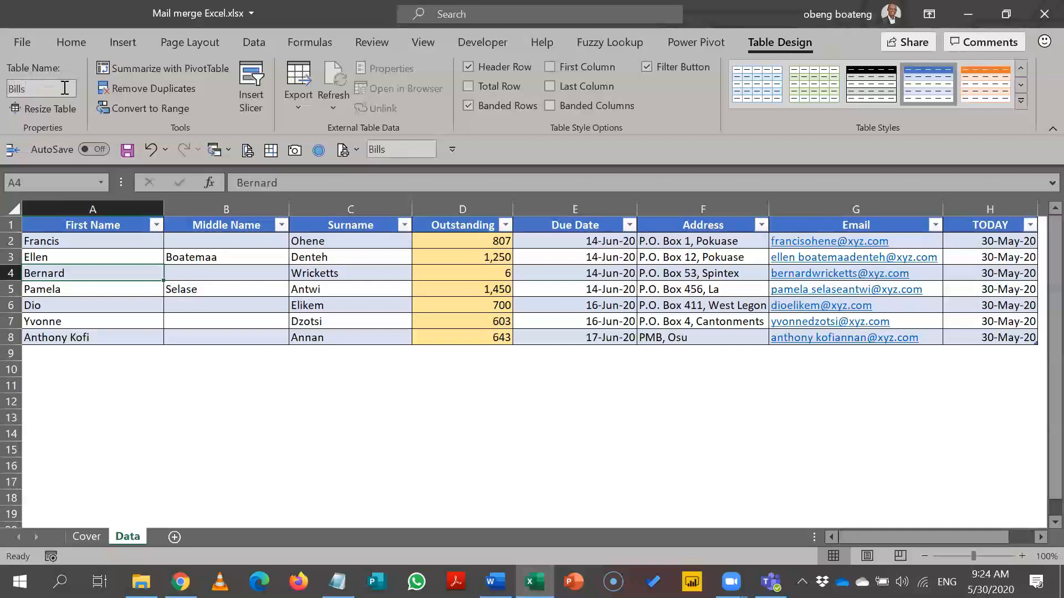
click(118, 336)
click(146, 418)
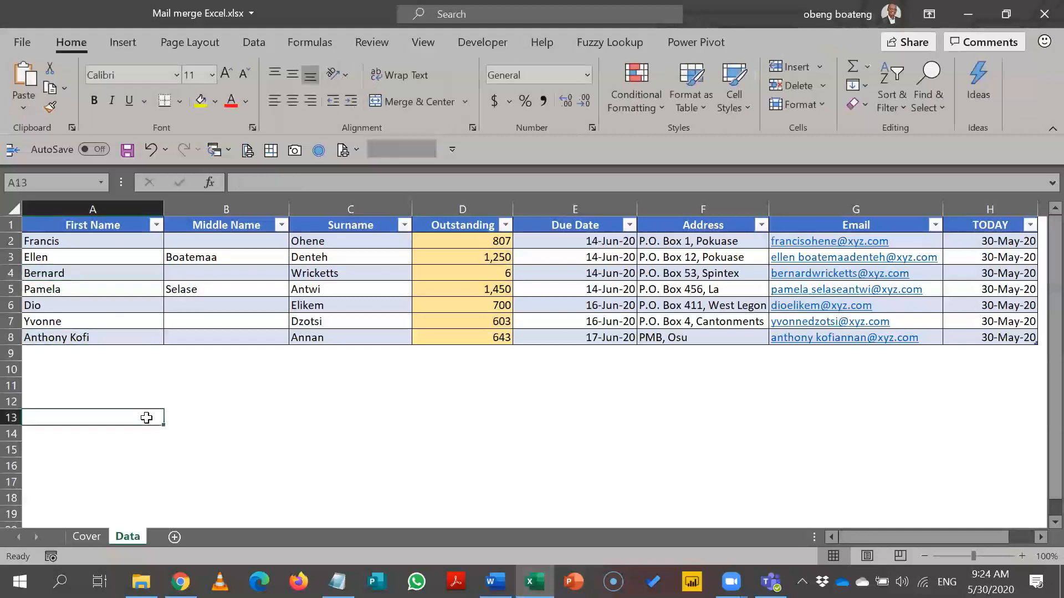
Test the Bills name with =Bills in A13, discard it, and save the workbook.
text(=Bills)
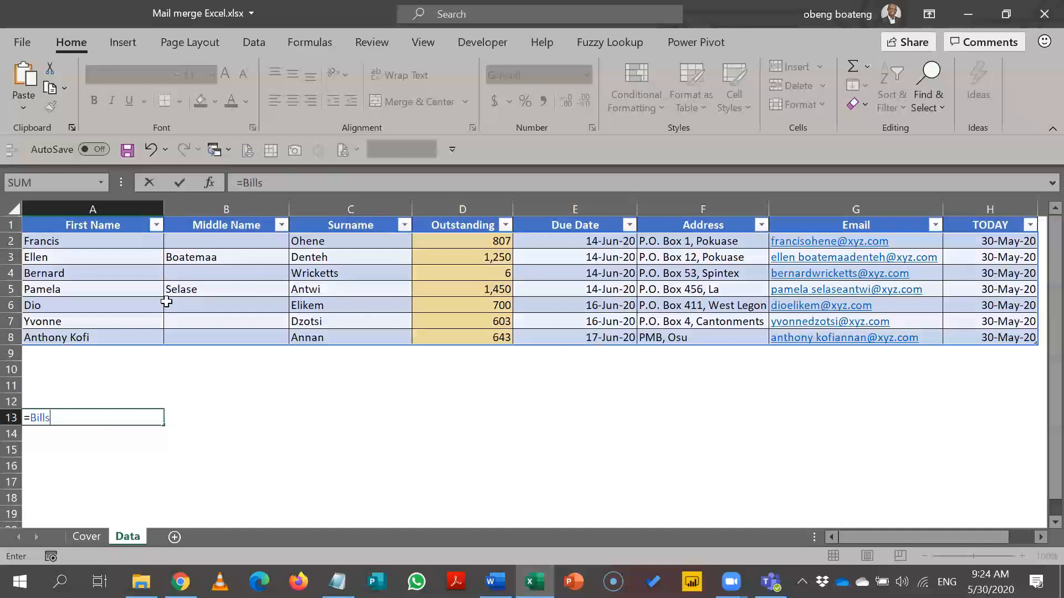
key(Escape)
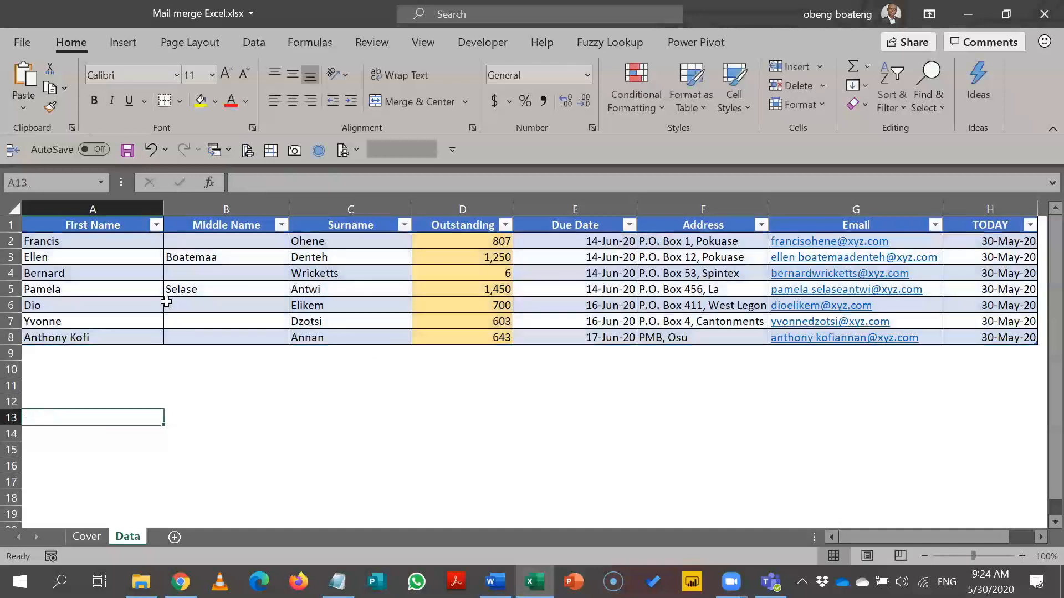
click(93, 228)
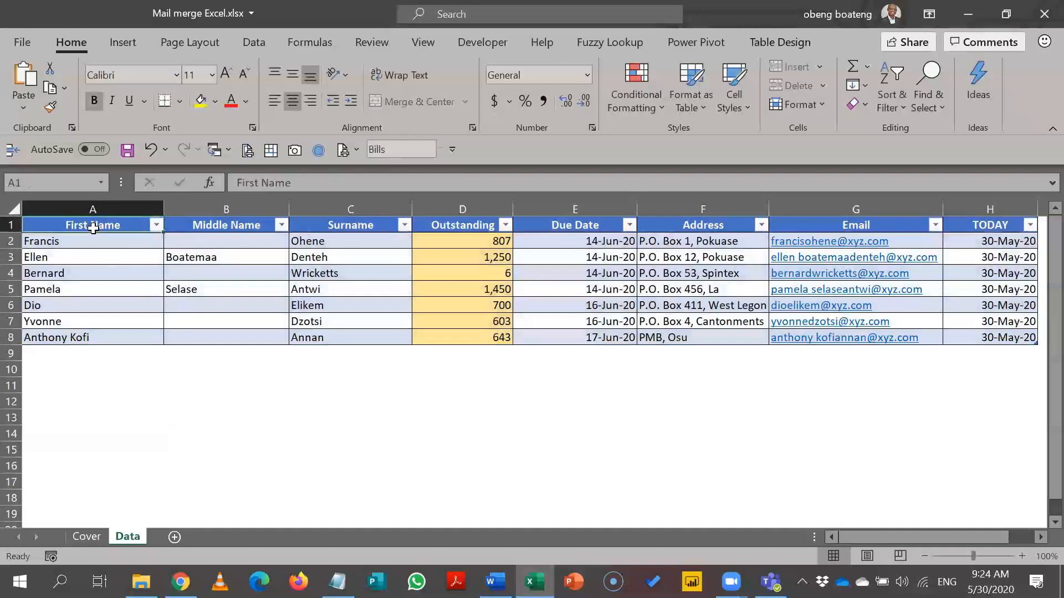
click(11, 223)
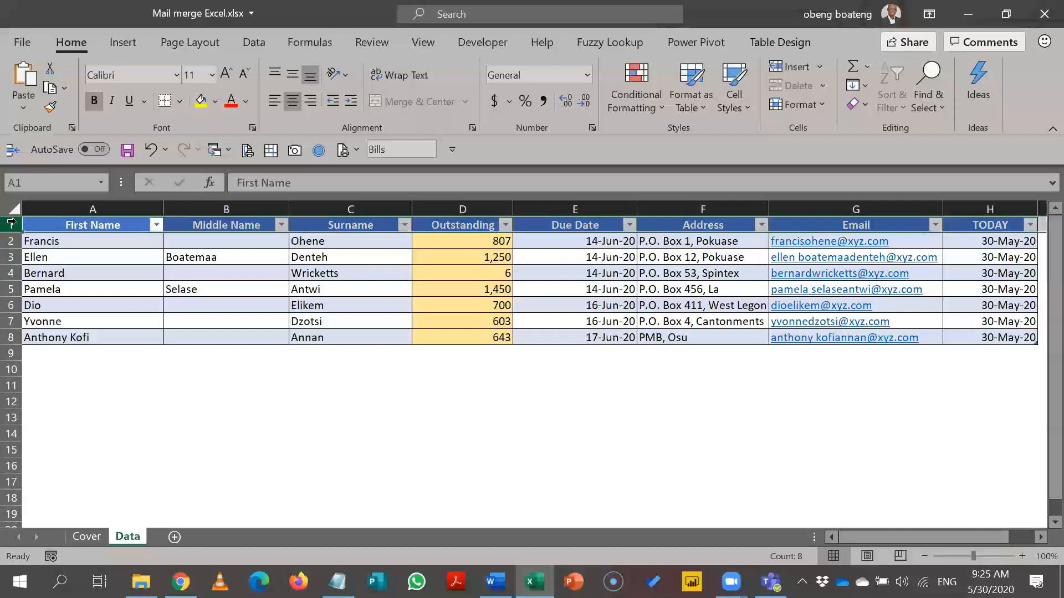
click(108, 223)
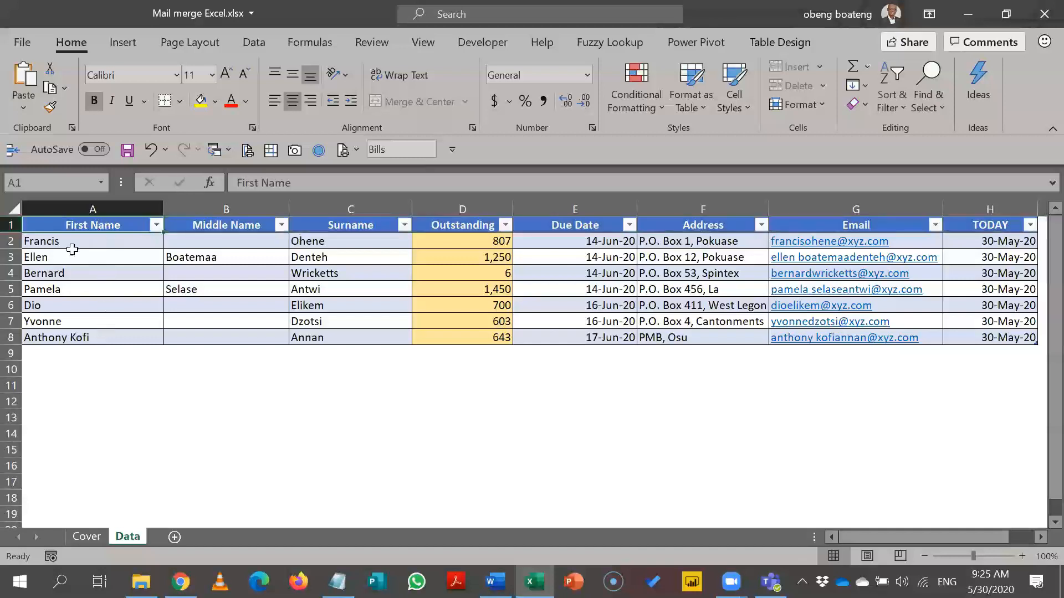
click(11, 224)
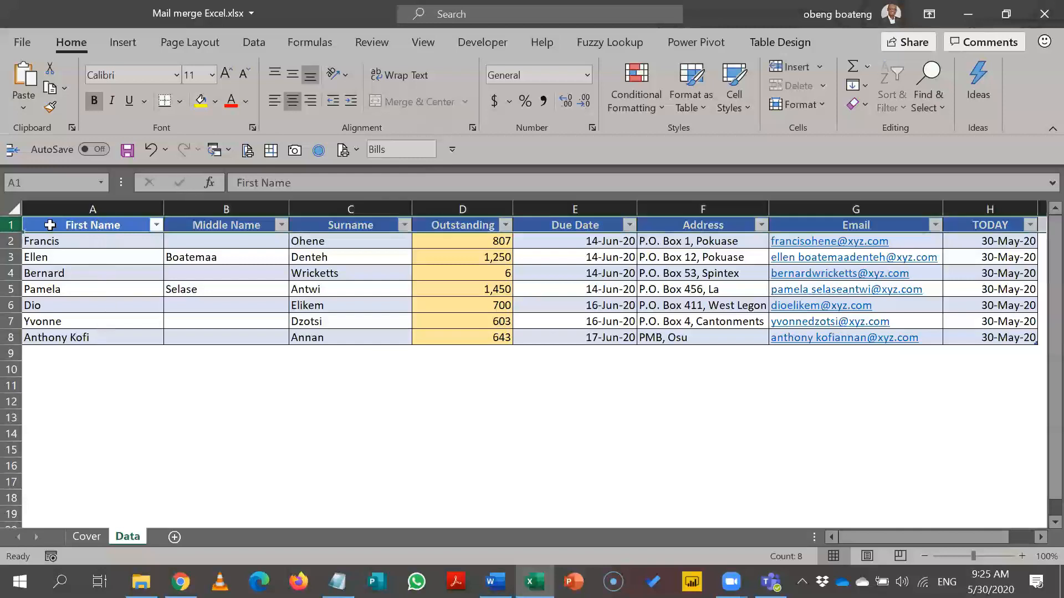
click(121, 389)
key(ctrl+s)
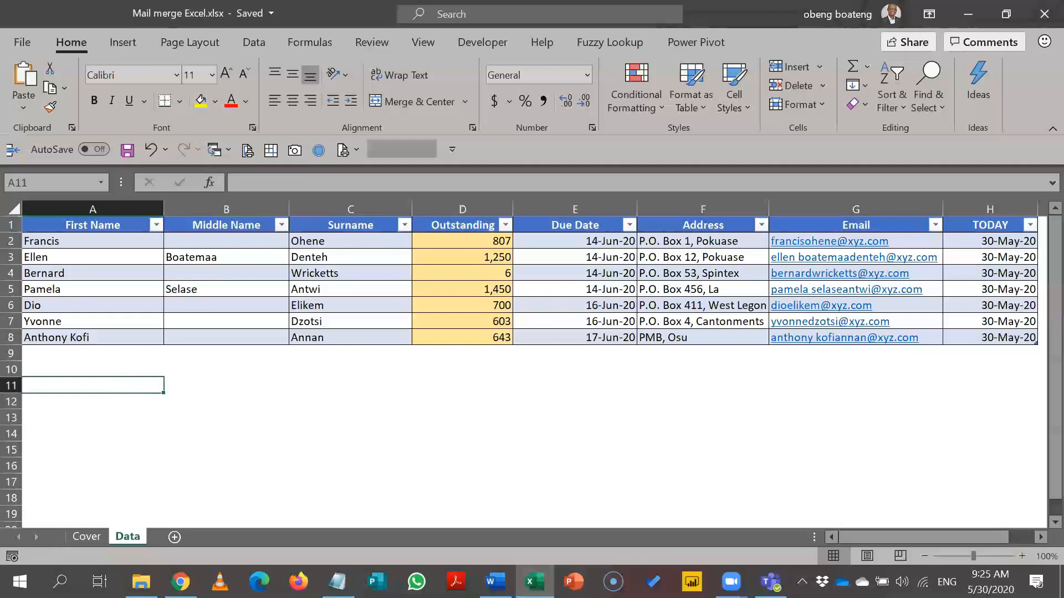
In Word, choose to use an existing list for the letter's recipients.
click(495, 582)
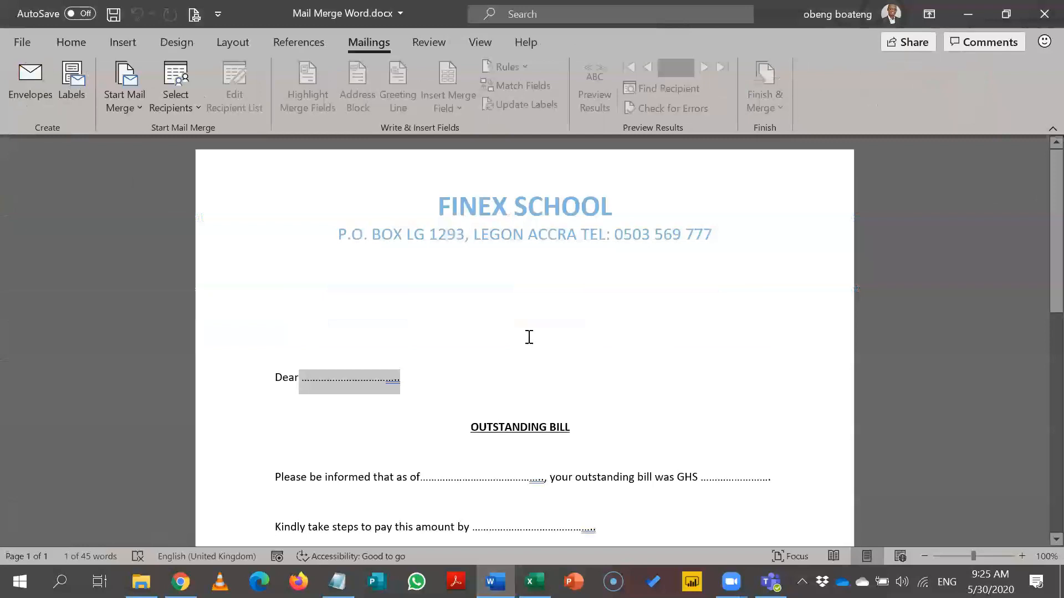
click(177, 100)
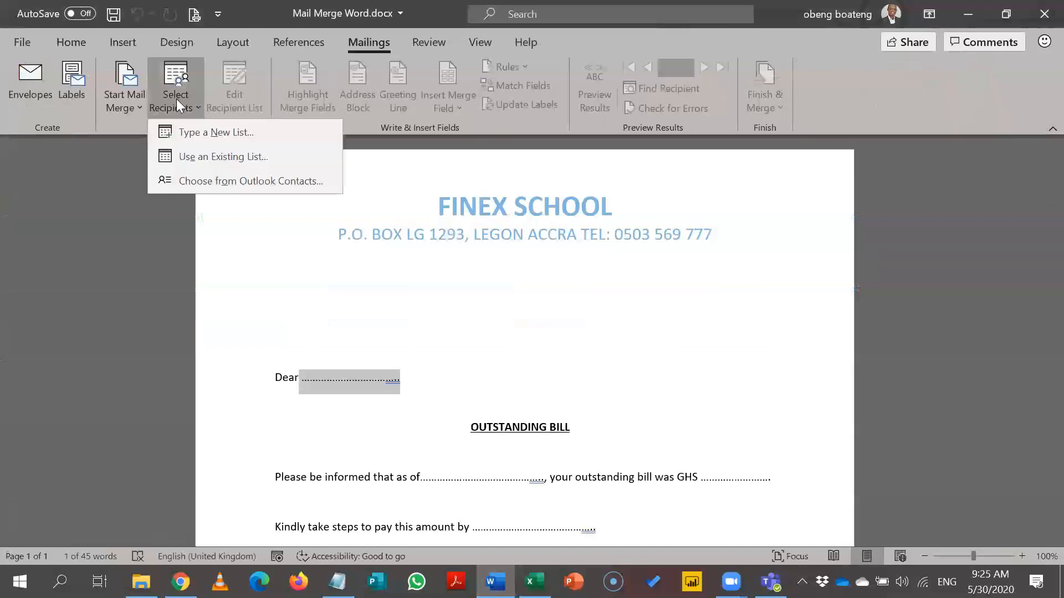
click(210, 159)
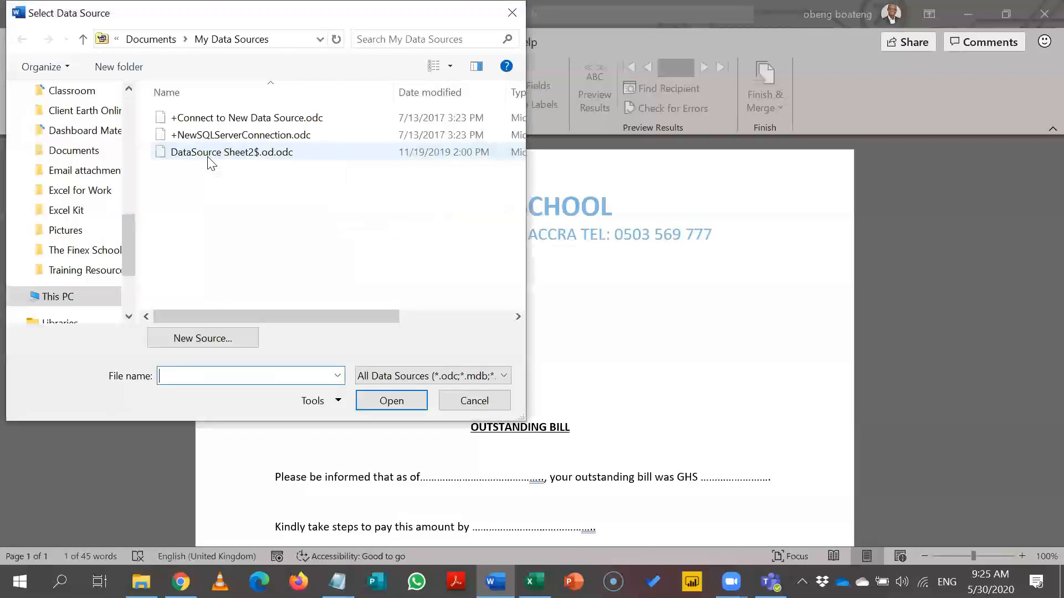
Browse to Desktop > Mail Merge Folder and select Mail merge Excel.xlsx.
drag(128, 245, 132, 109)
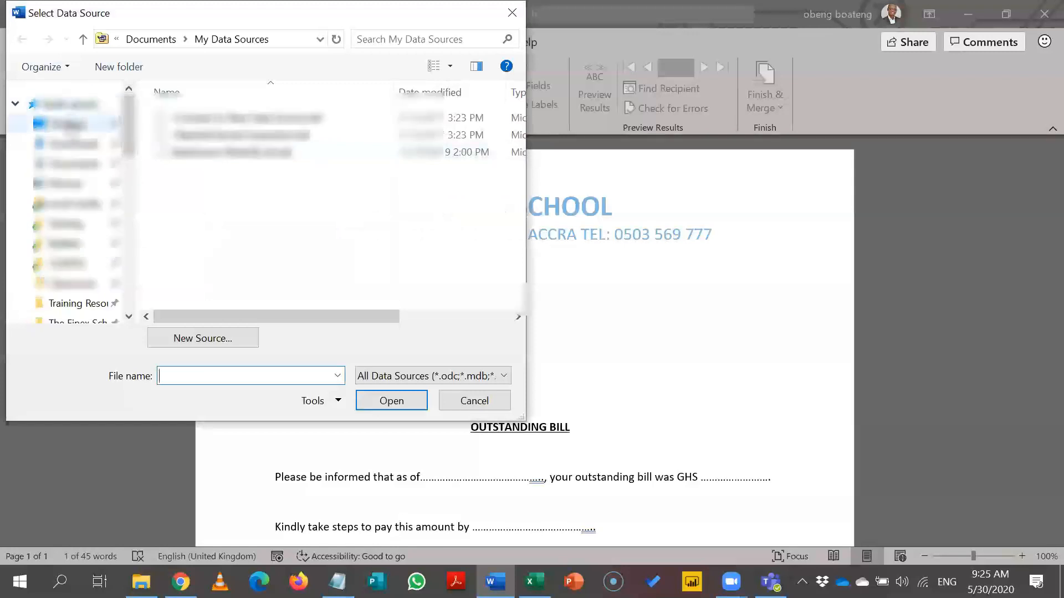
click(69, 125)
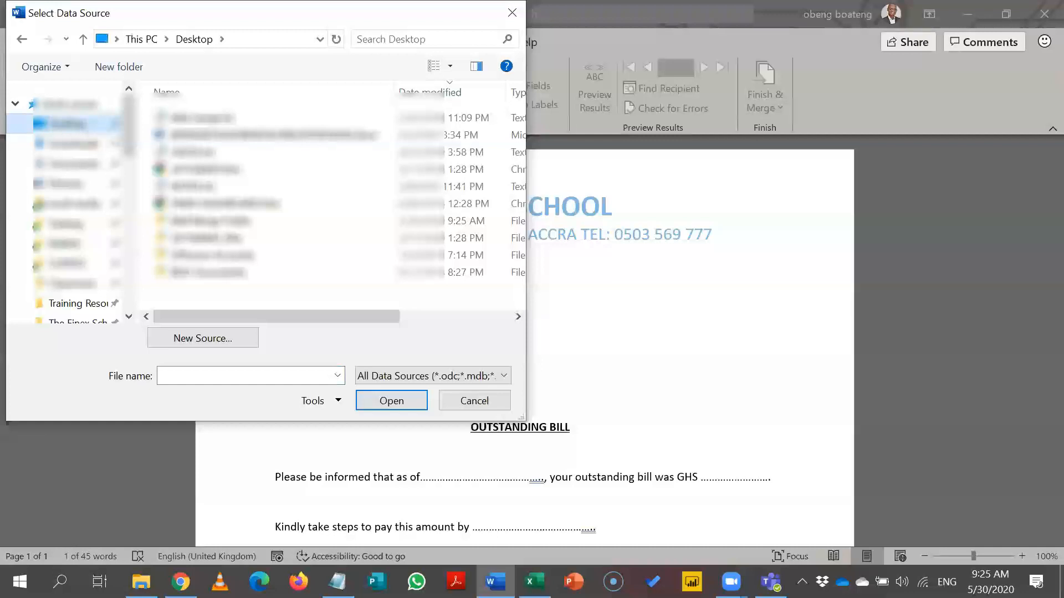
double_click(200, 220)
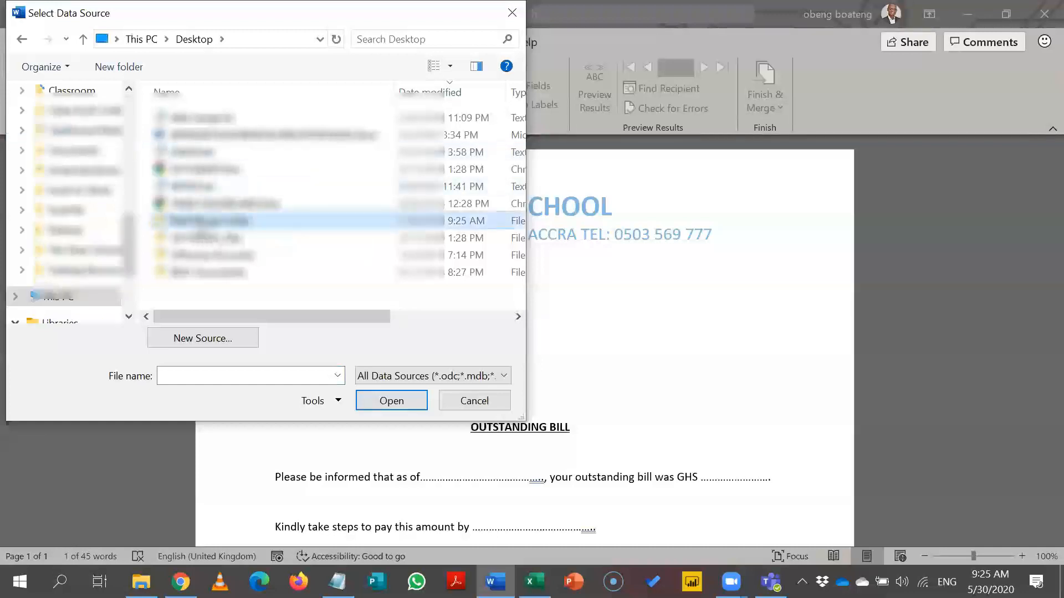
click(214, 138)
click(216, 118)
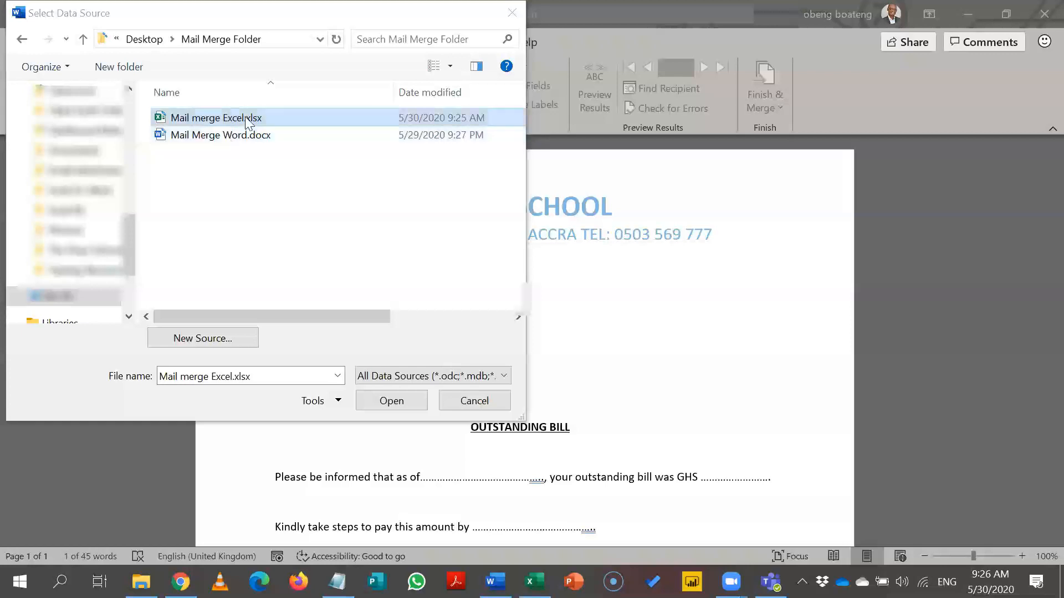
click(248, 119)
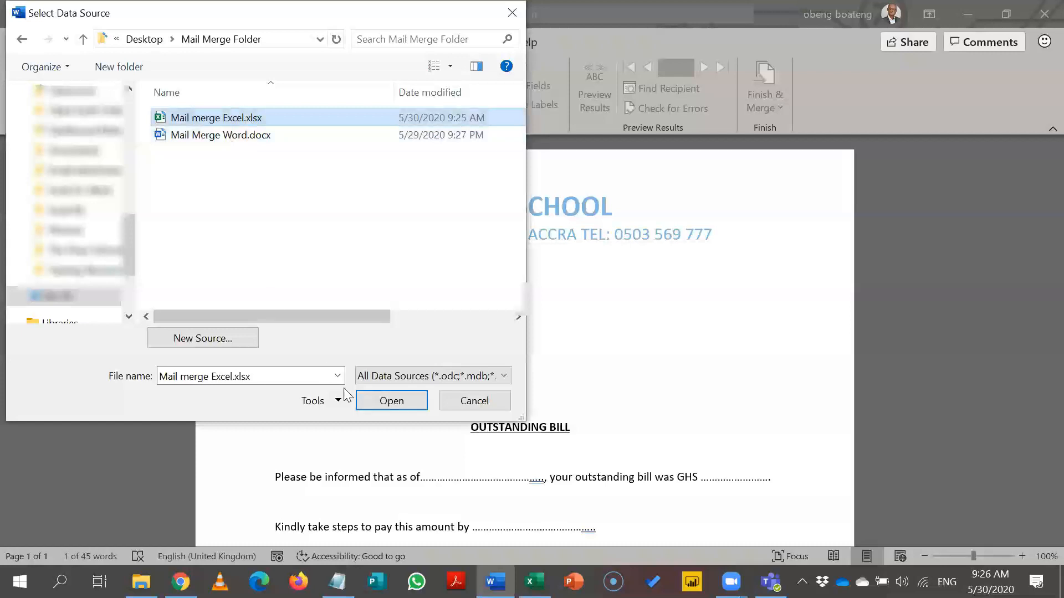
Open the workbook and pick the Data$ sheet, keeping first-row column headers.
click(359, 400)
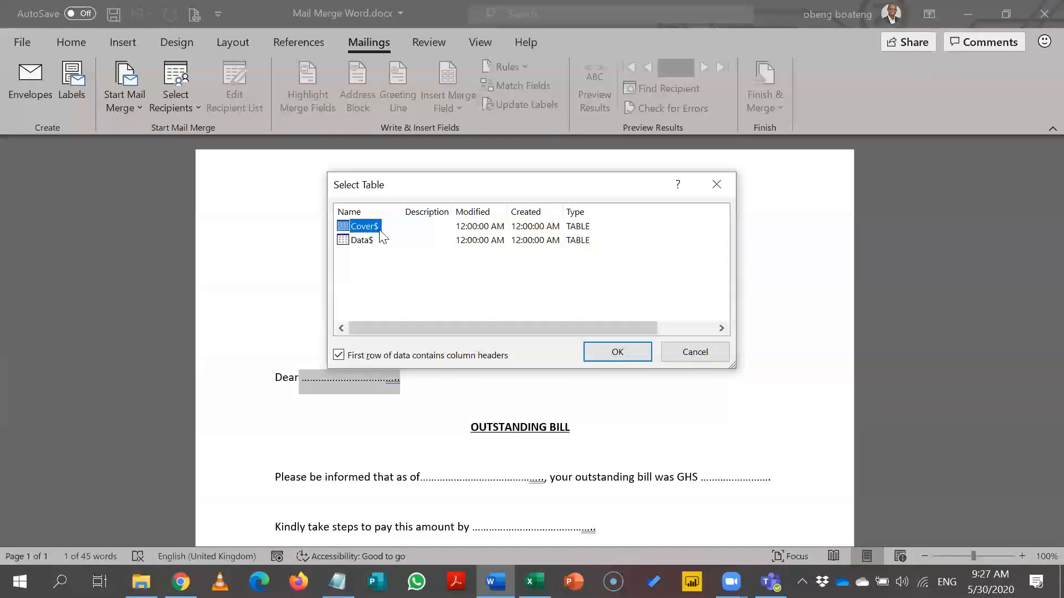
click(363, 241)
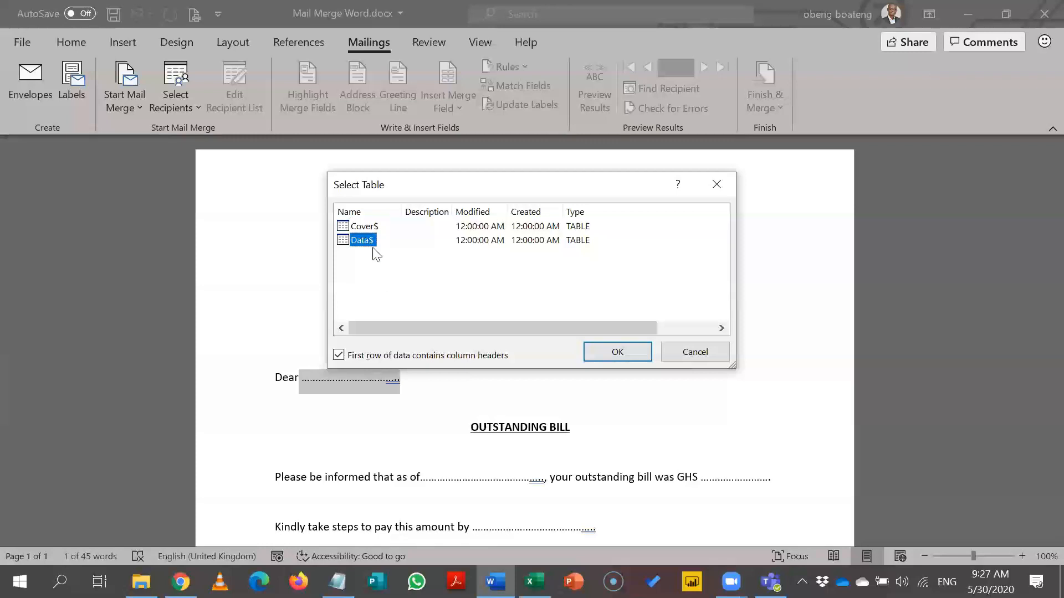
click(368, 227)
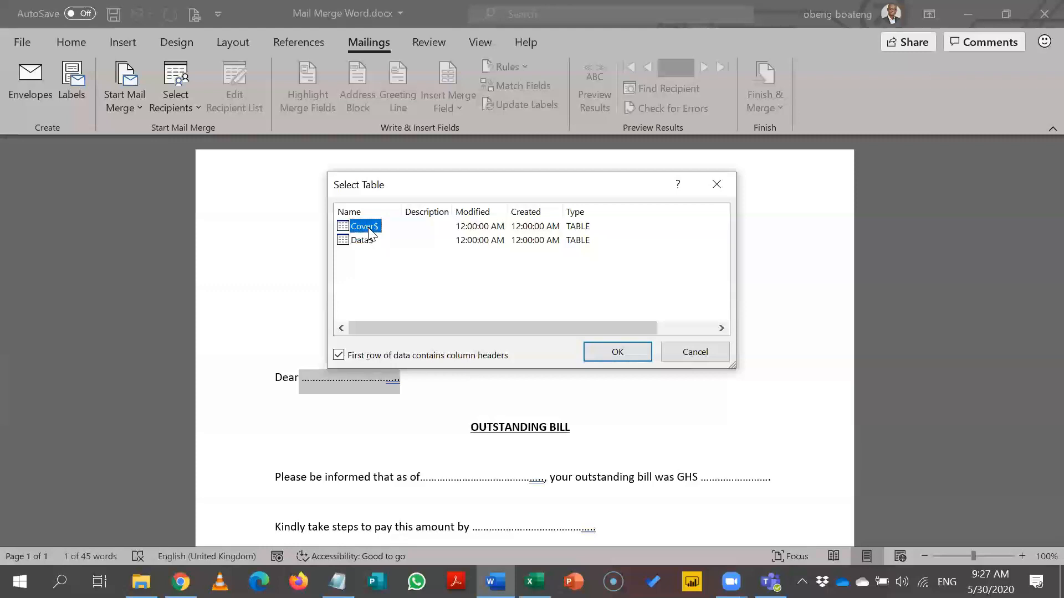
click(367, 241)
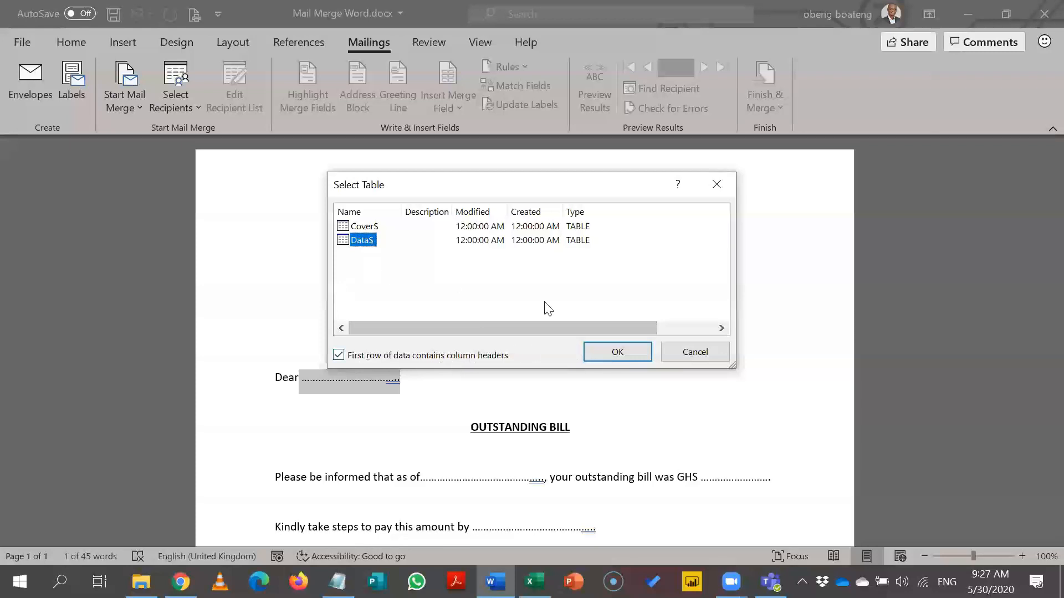
click(596, 350)
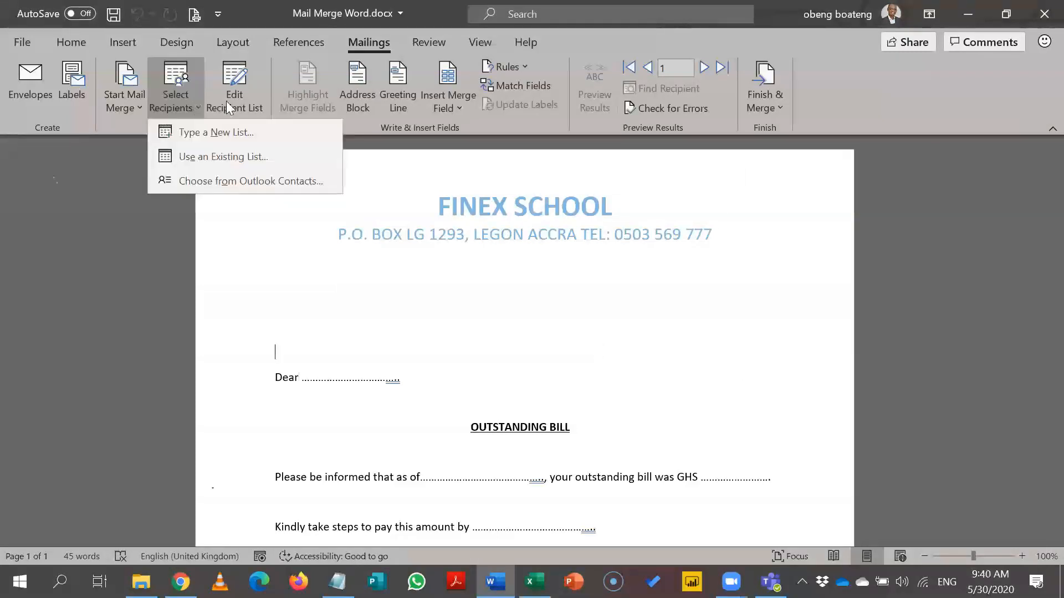
Open Edit Recipient List and enlarge the Mail Merge Recipients window to show every column.
click(228, 104)
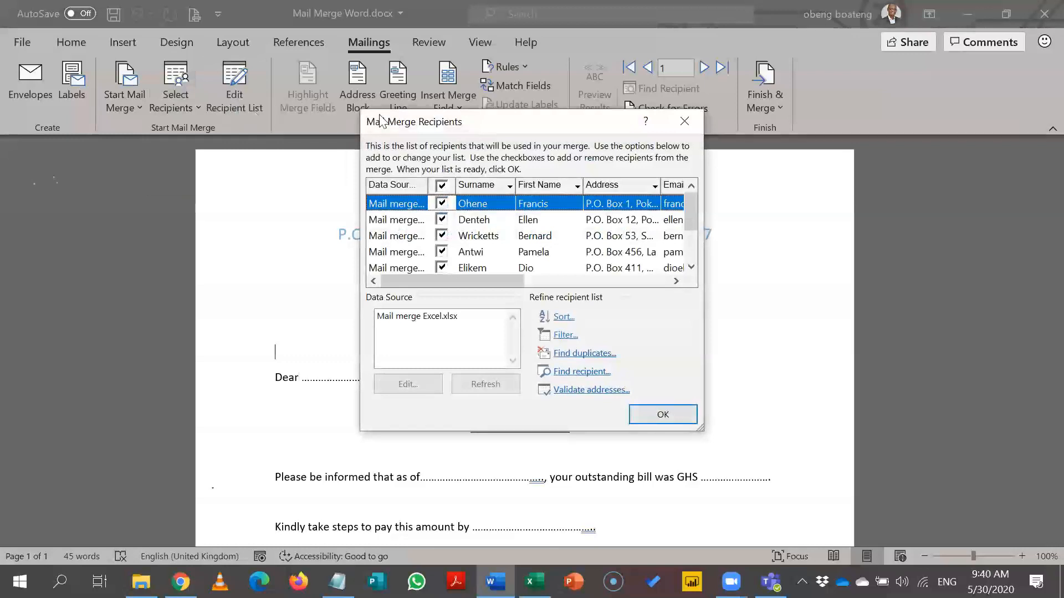
drag(587, 123, 438, 49)
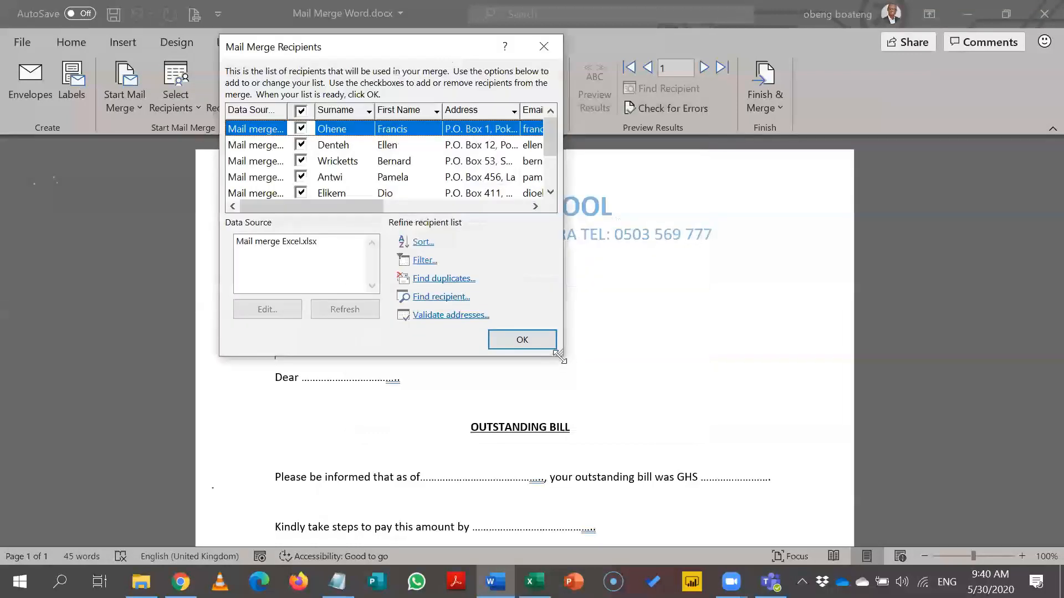
drag(559, 357, 896, 415)
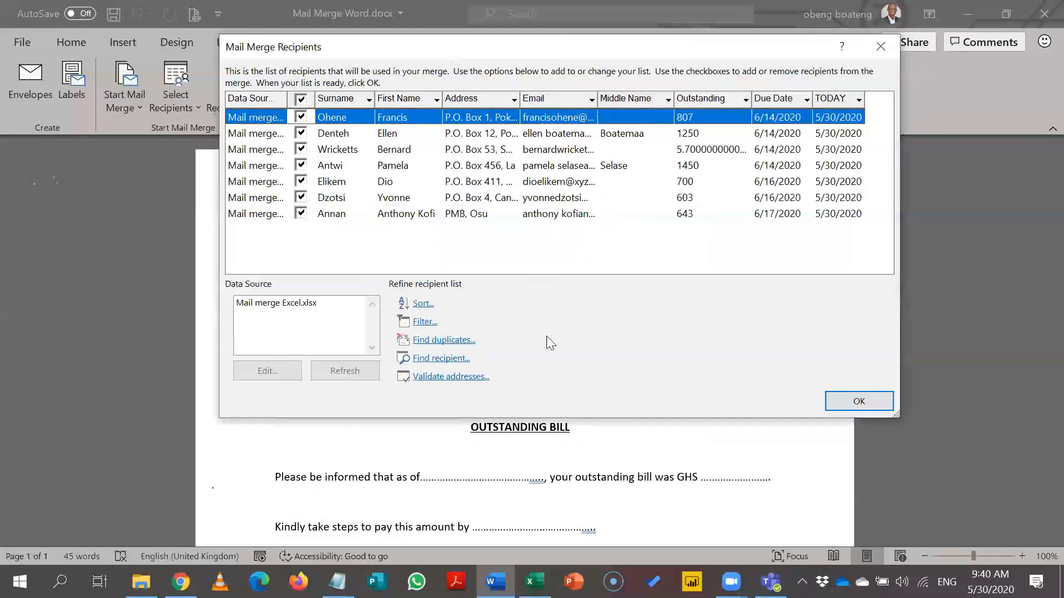
click(330, 307)
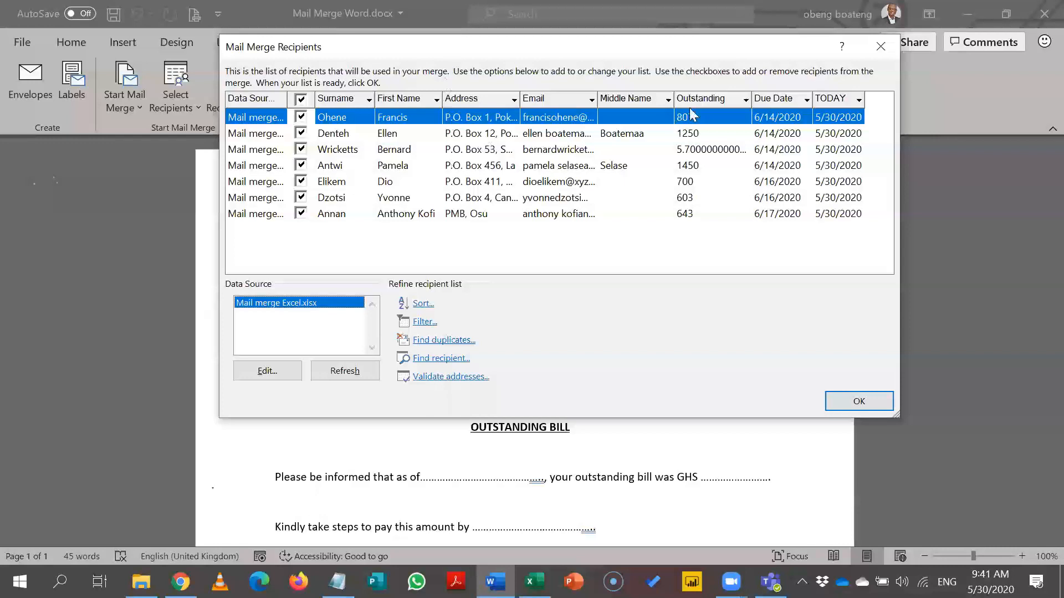
Sort the recipients by Outstanding, smallest first.
click(712, 101)
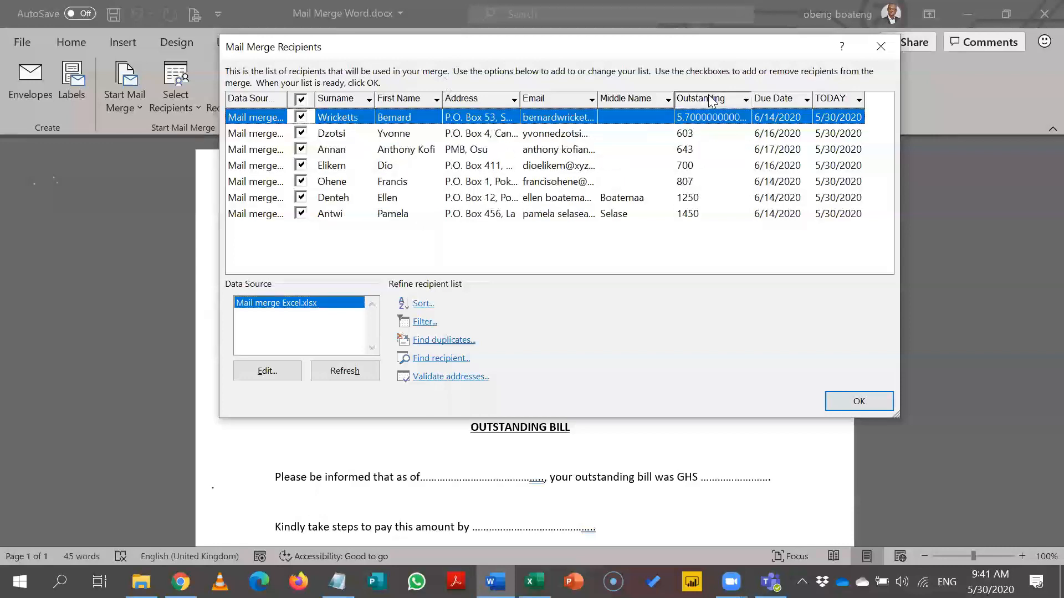
click(712, 101)
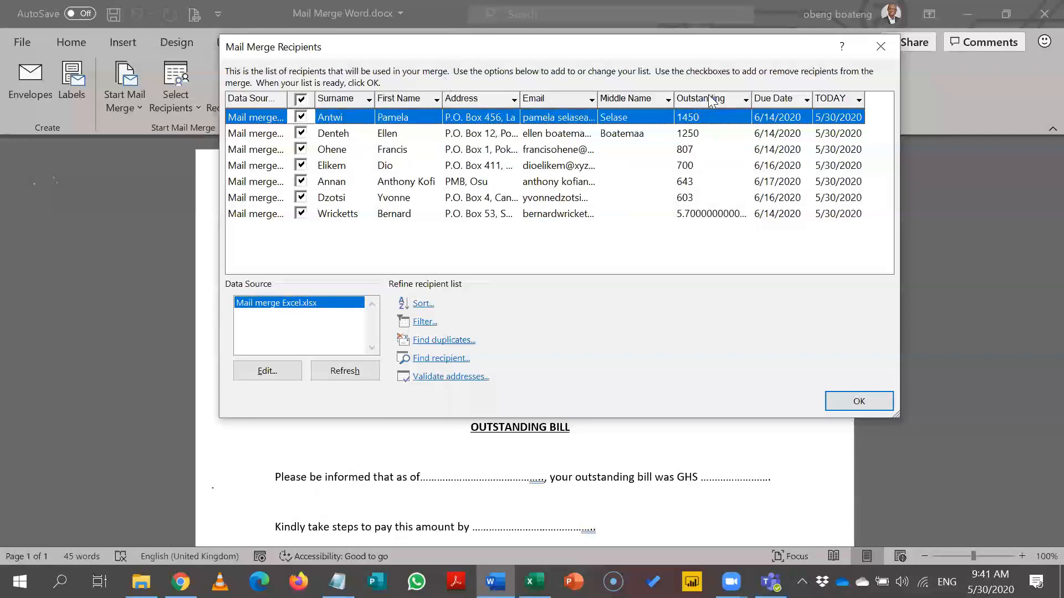
click(712, 101)
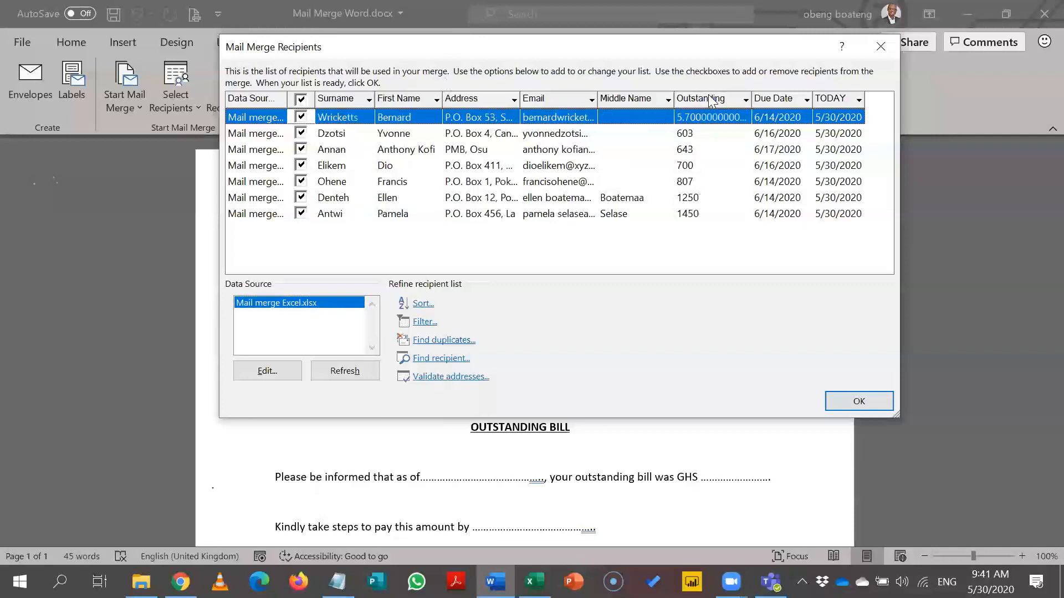
click(746, 101)
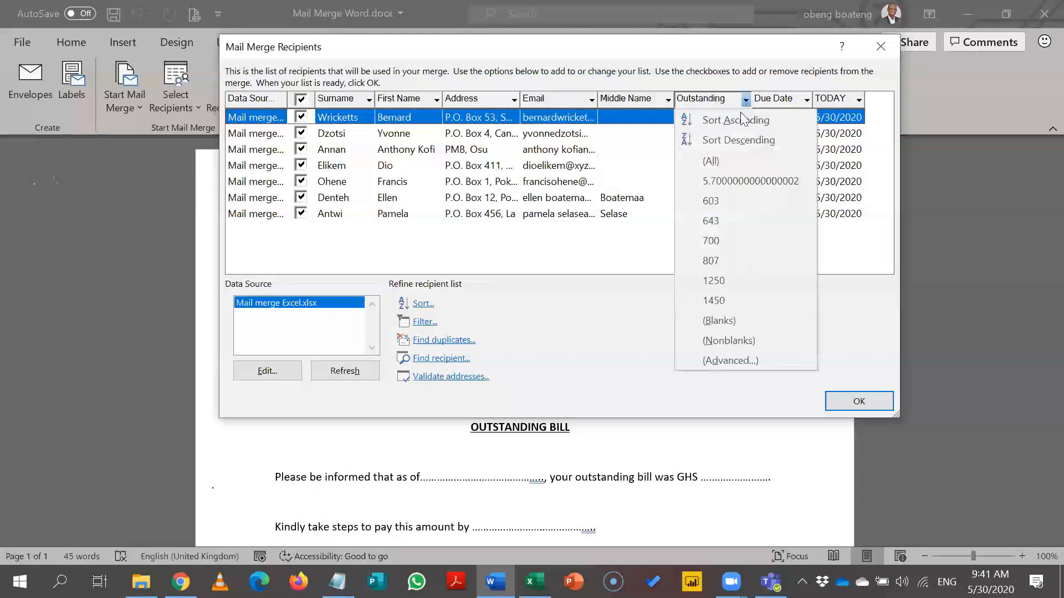
click(728, 362)
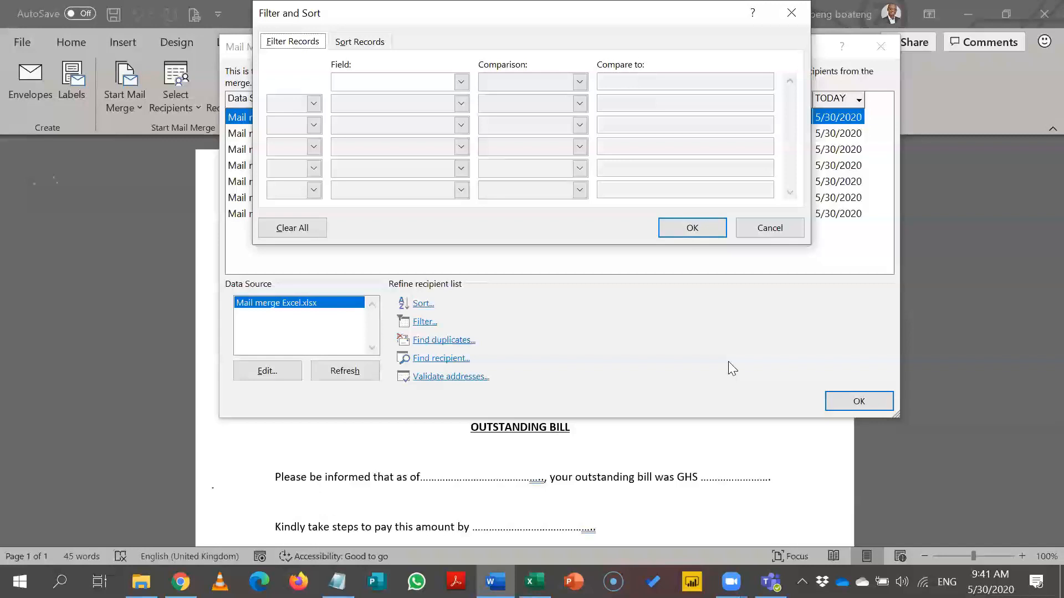
click(791, 13)
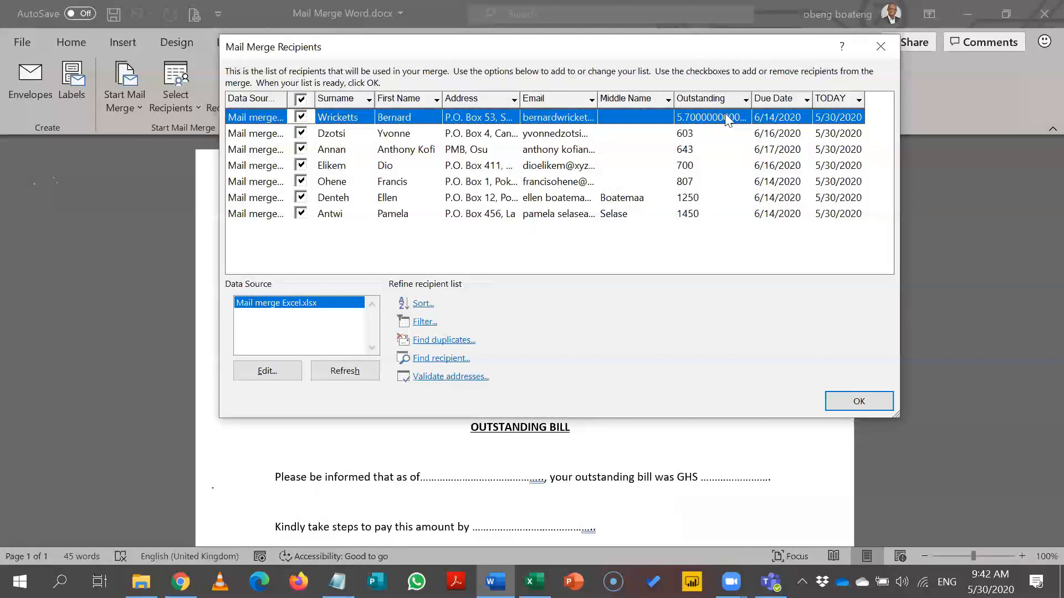
Filter the recipients to Outstanding greater than 10 using the advanced filter options.
click(745, 100)
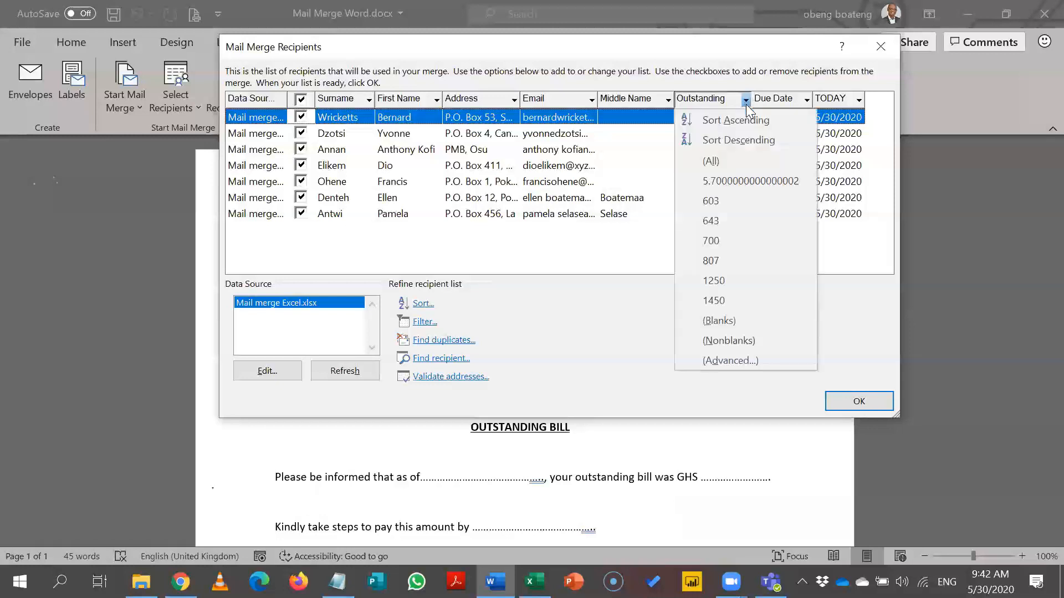
click(722, 360)
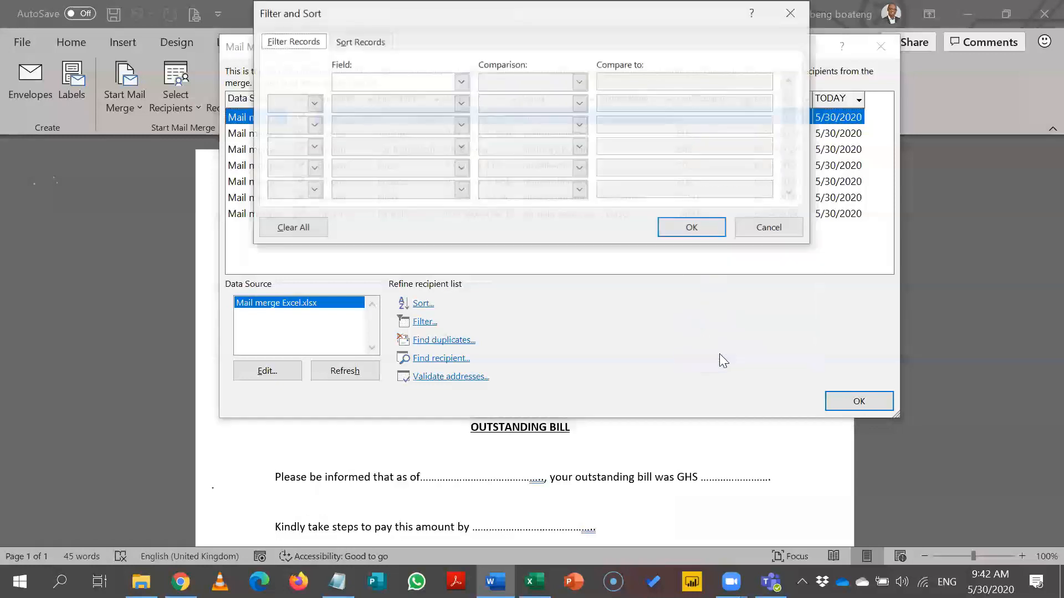
click(461, 82)
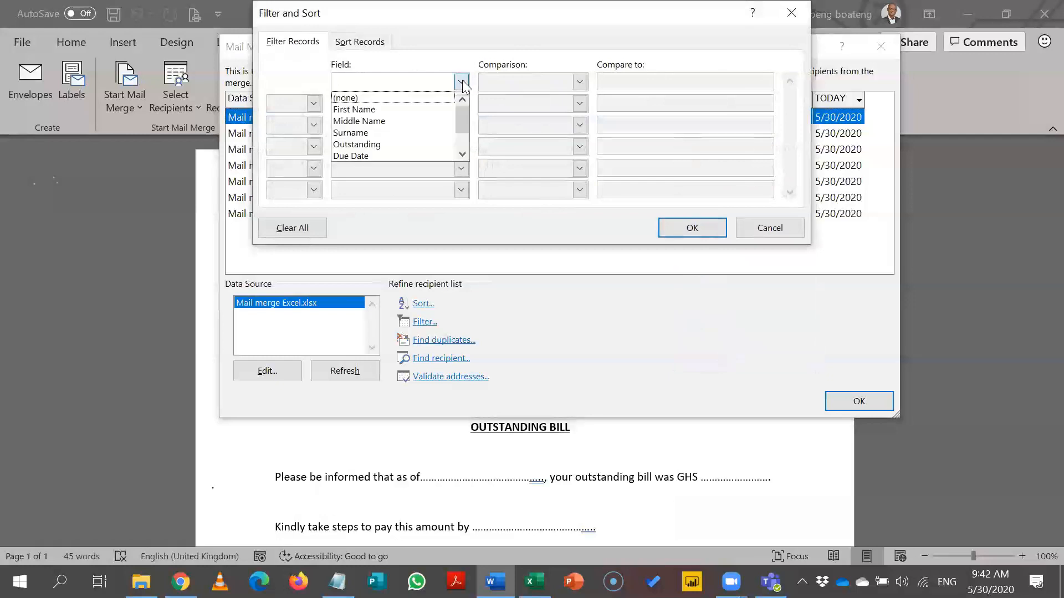
click(420, 146)
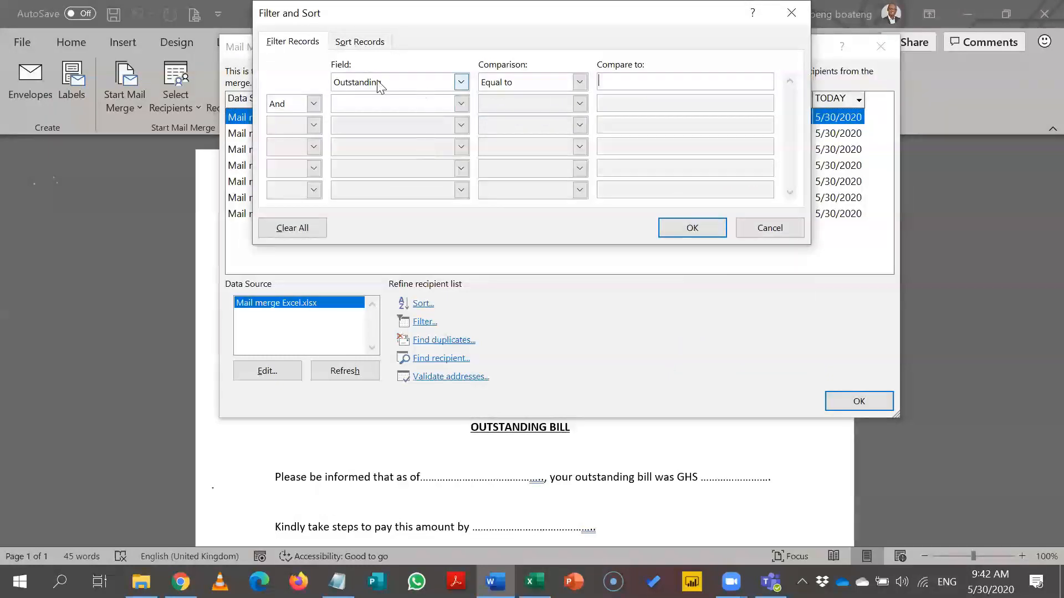
click(579, 84)
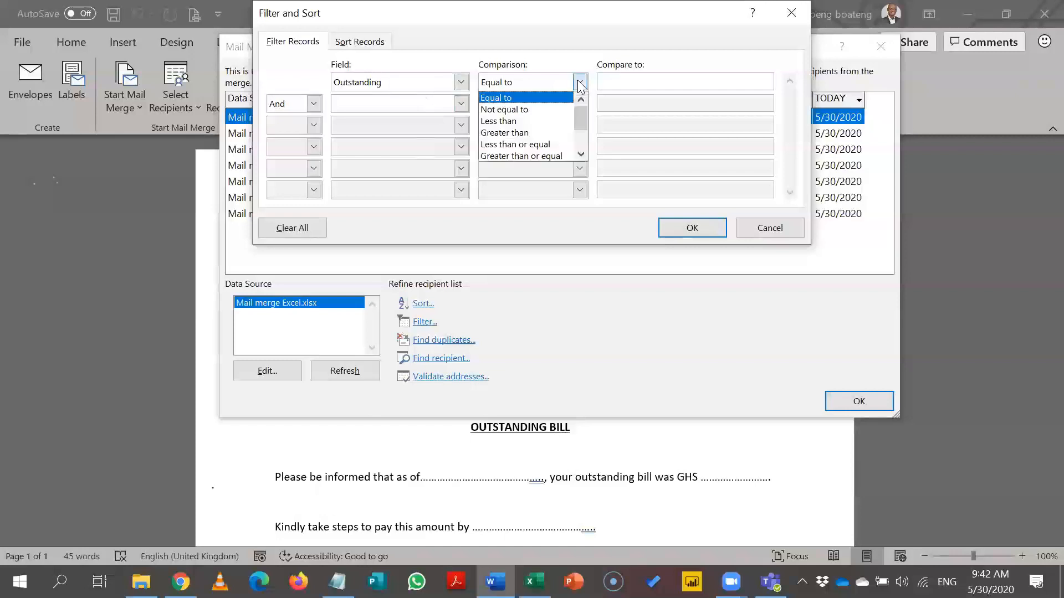
click(561, 136)
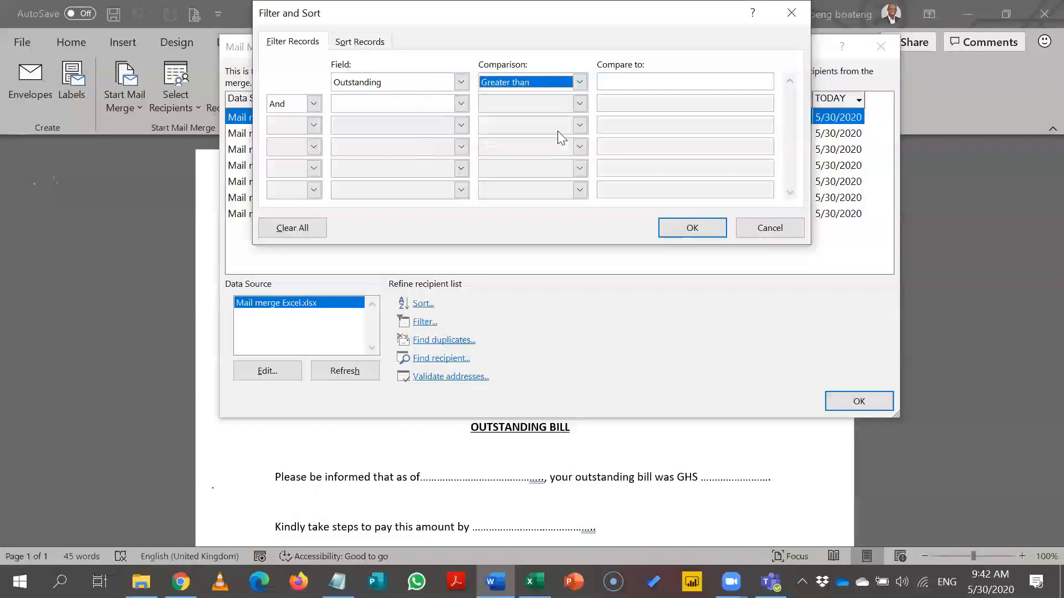
click(633, 86)
text(10)
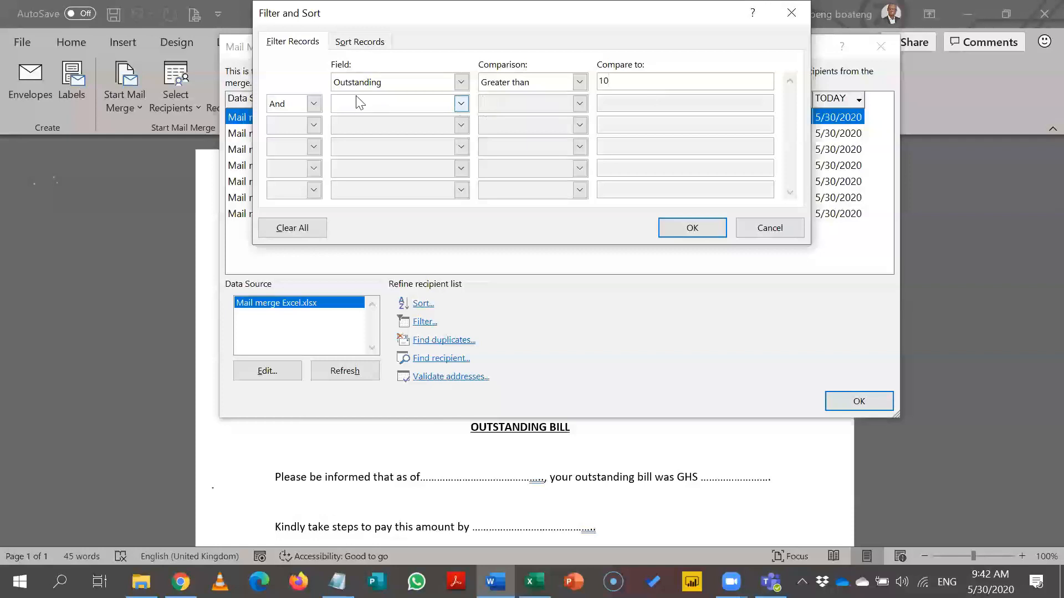
click(673, 228)
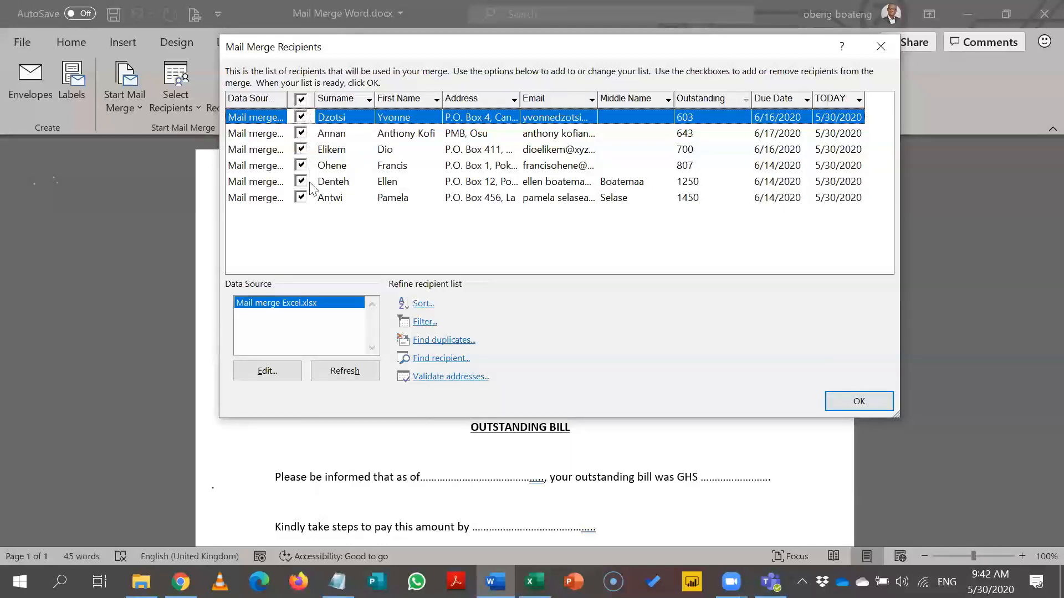
Untick and re-tick the 807 recipient, then accept the filtered recipient list.
click(300, 164)
click(301, 165)
click(843, 403)
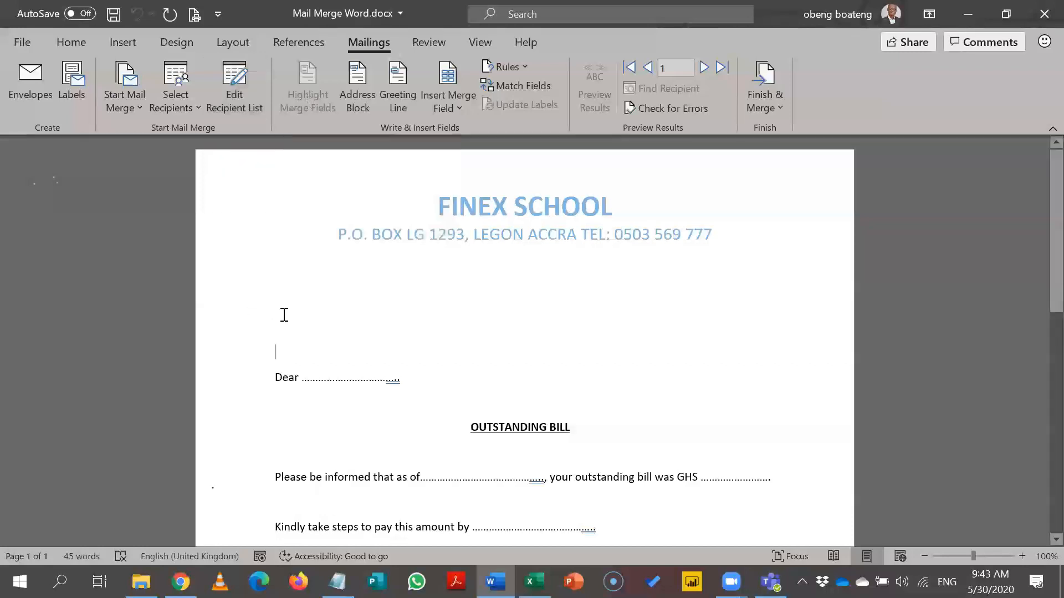
key(alt+Tab)
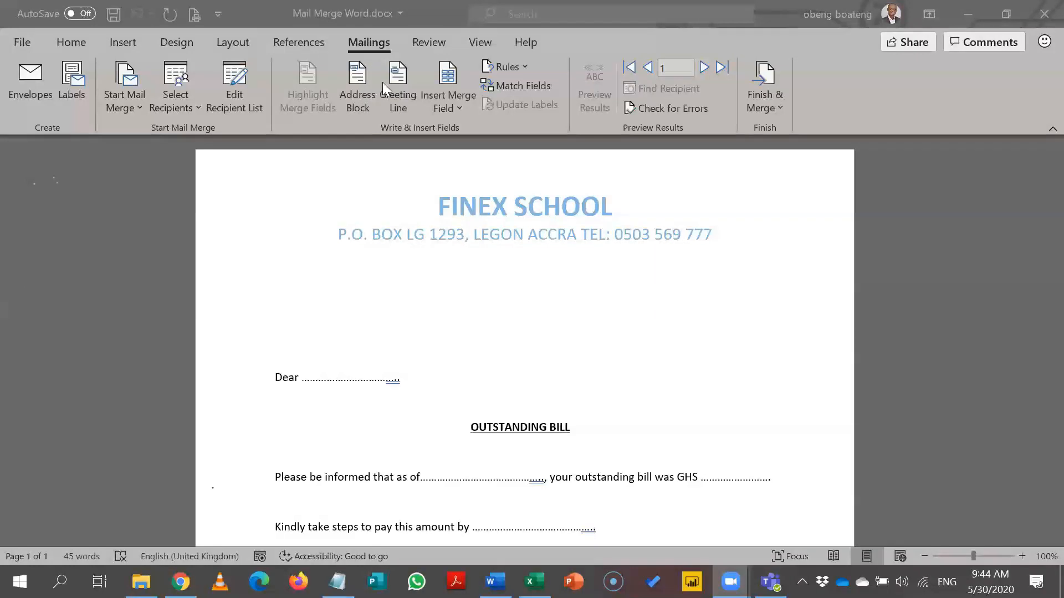
click(510, 86)
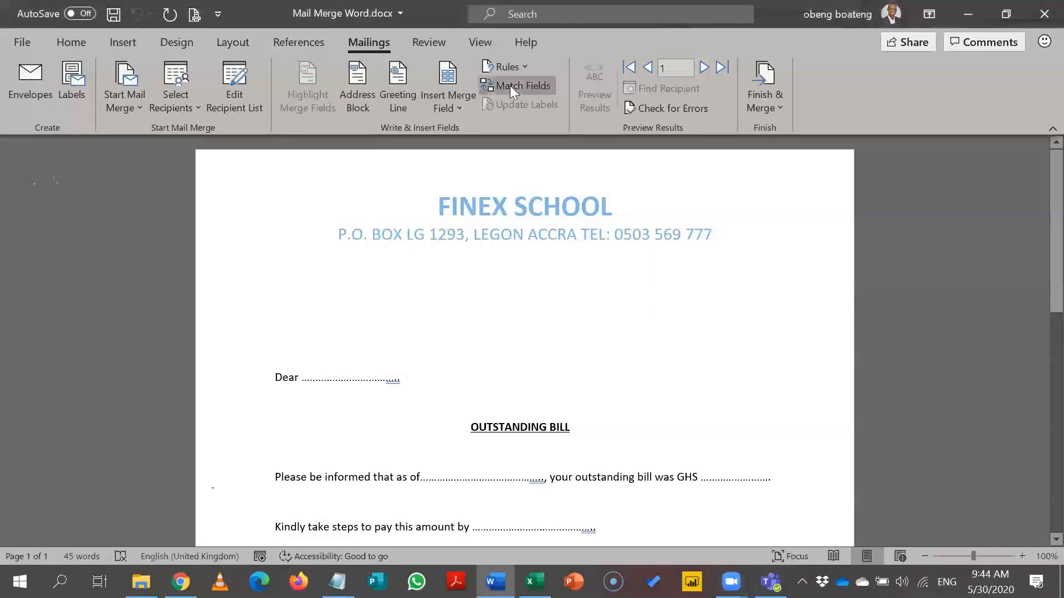
click(510, 85)
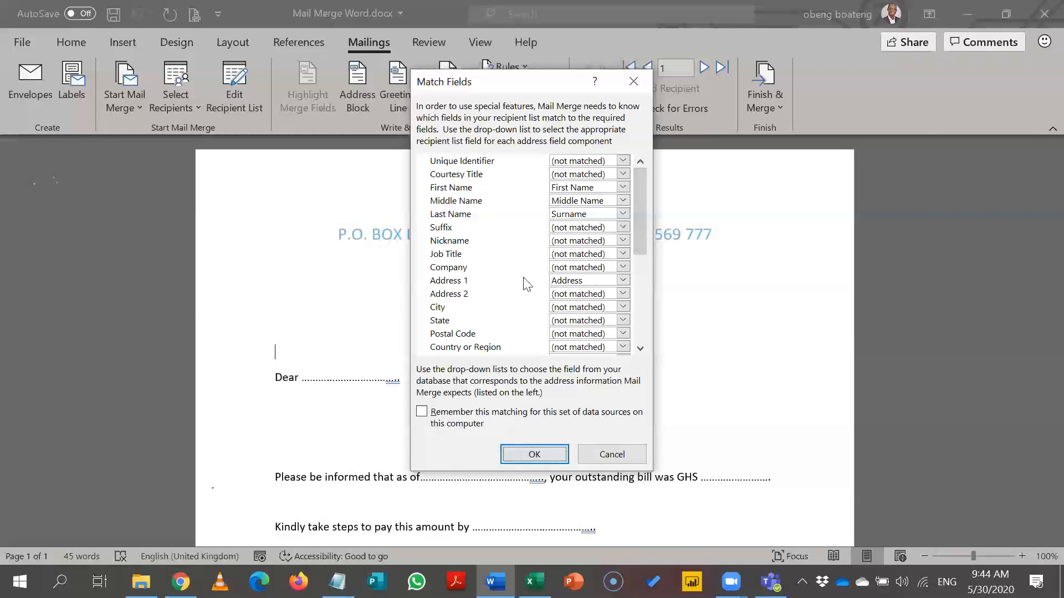
drag(641, 243, 638, 290)
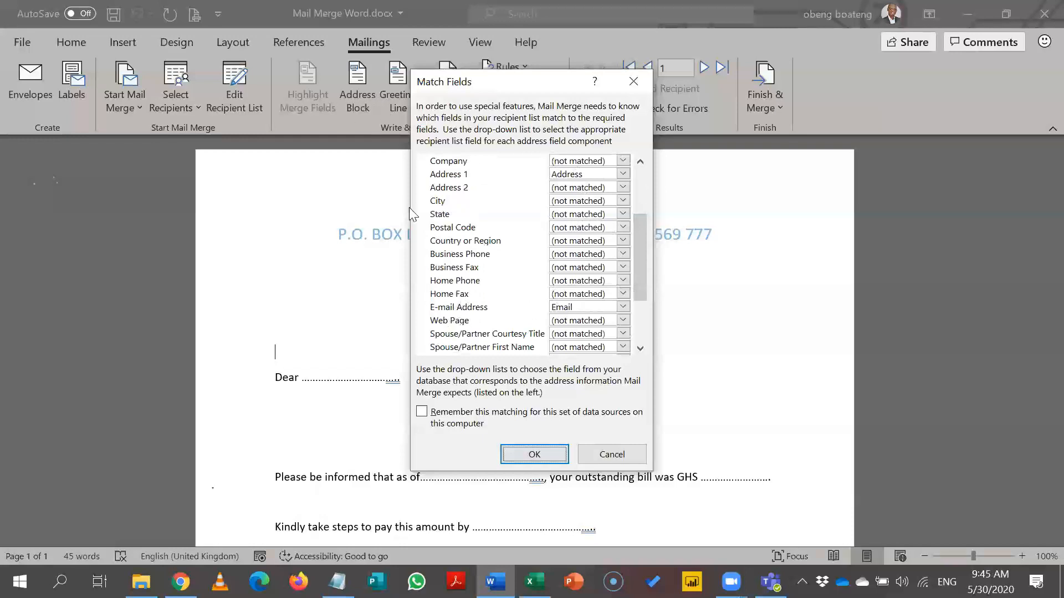
drag(645, 281, 644, 334)
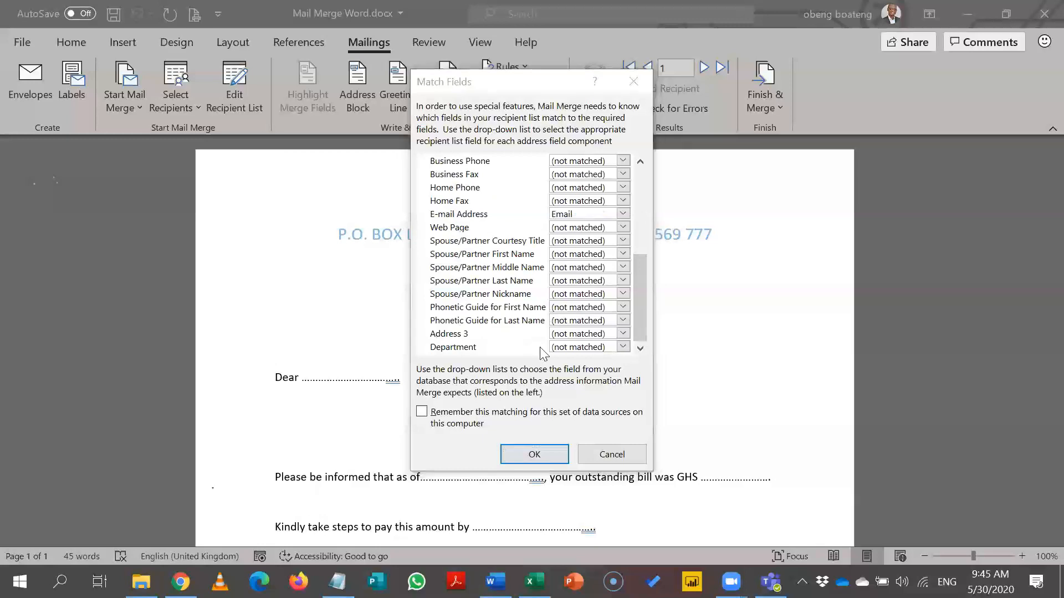
click(535, 455)
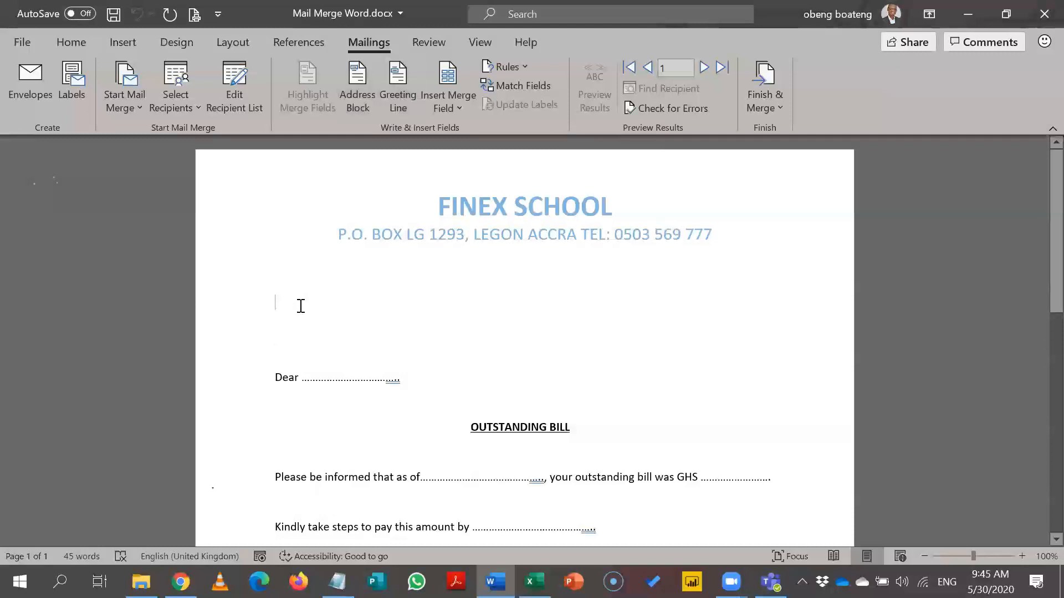
Insert an Address Block above Dear using the first-name-only 'Joshua' format.
click(350, 108)
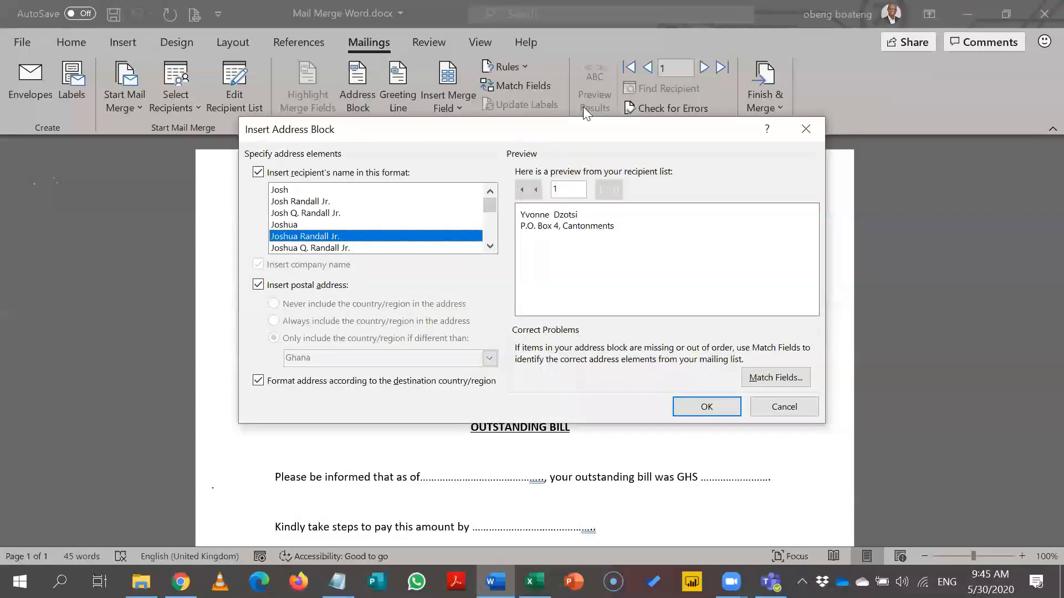
click(440, 142)
drag(440, 141, 410, 172)
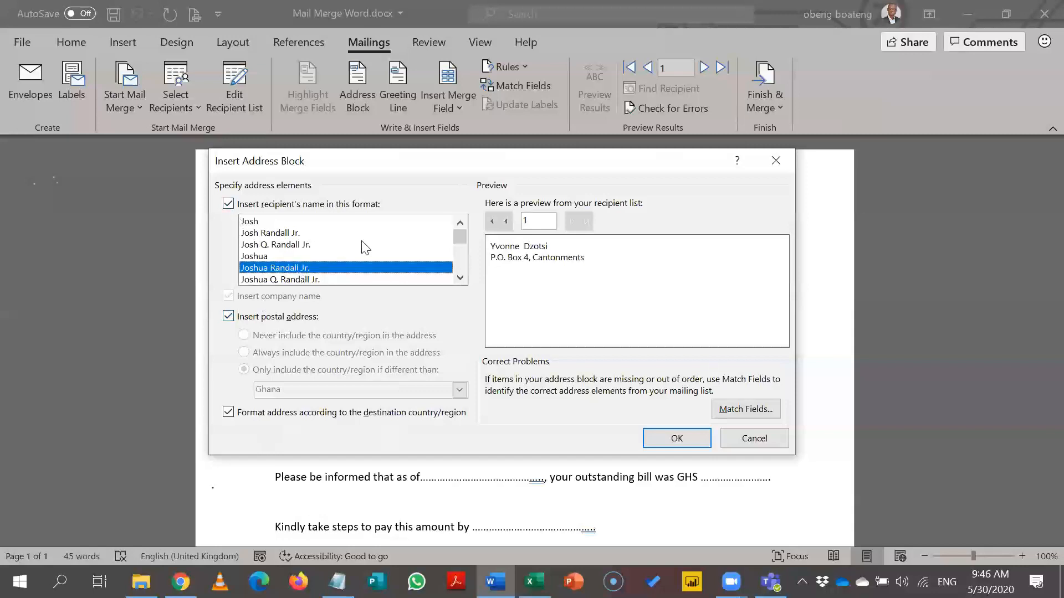
click(460, 278)
click(460, 278)
click(460, 279)
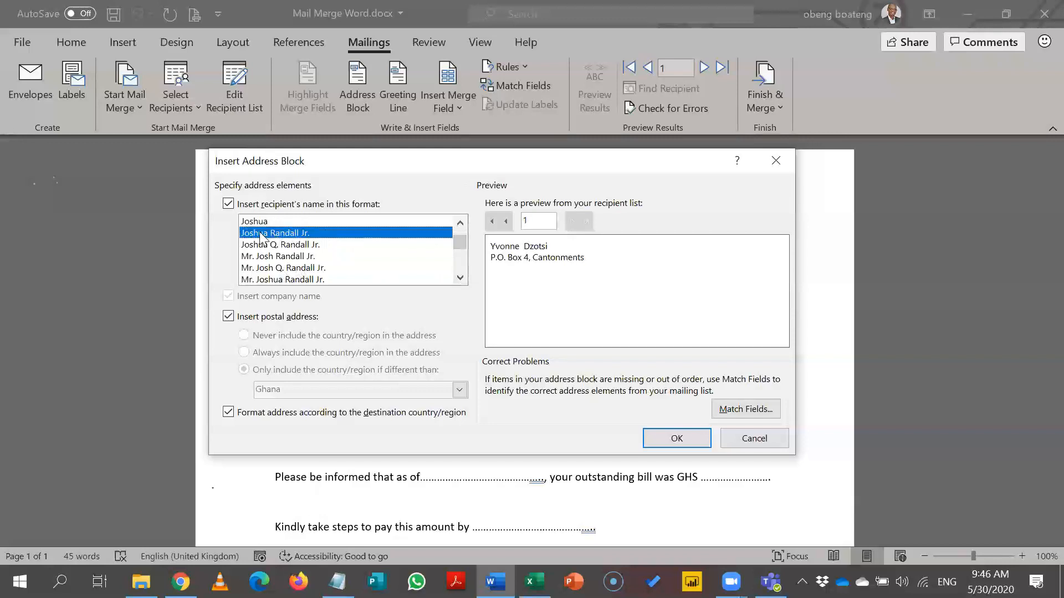
click(302, 258)
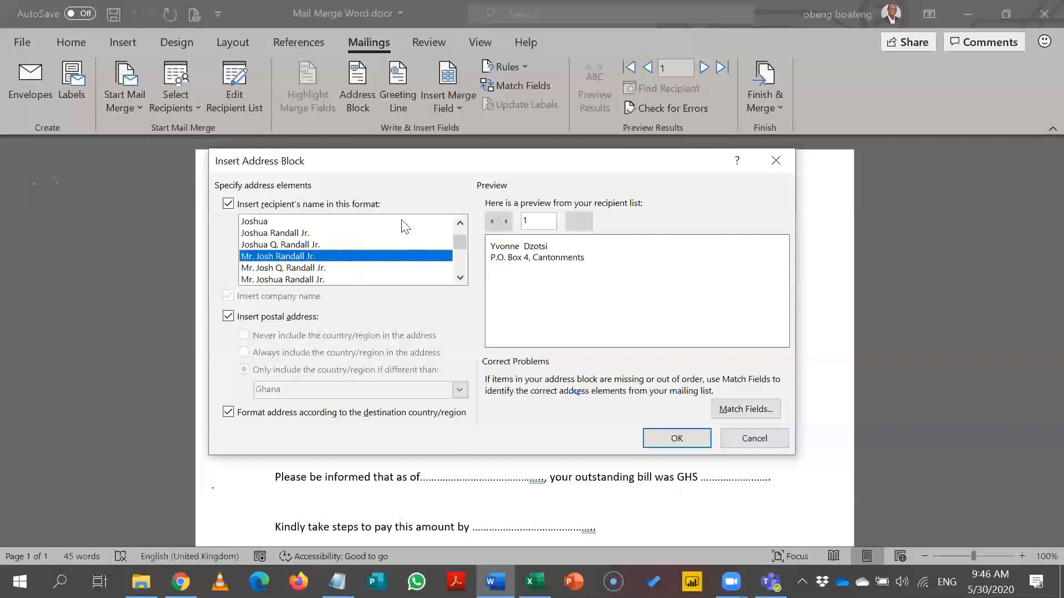
double_click(460, 223)
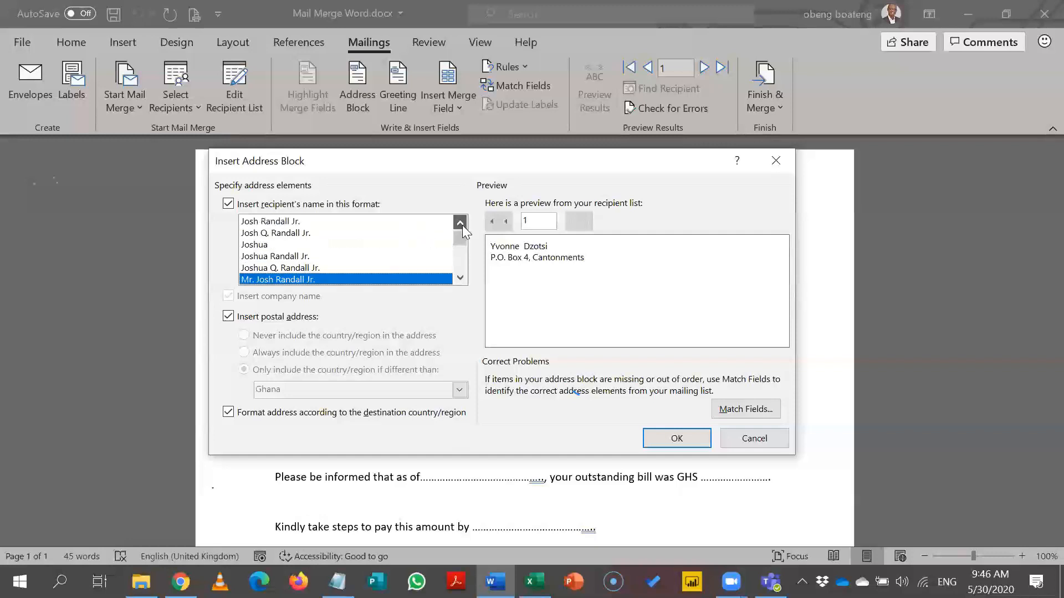
click(275, 245)
key(Return)
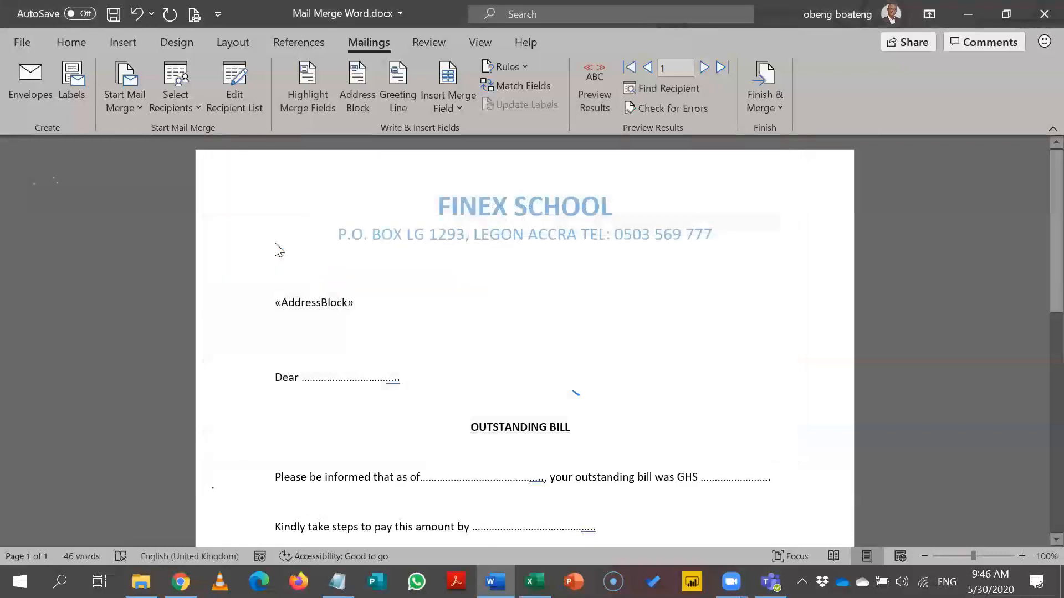
Undo the duplicate «AddressBlock» field and preview the first recipient's address.
click(365, 107)
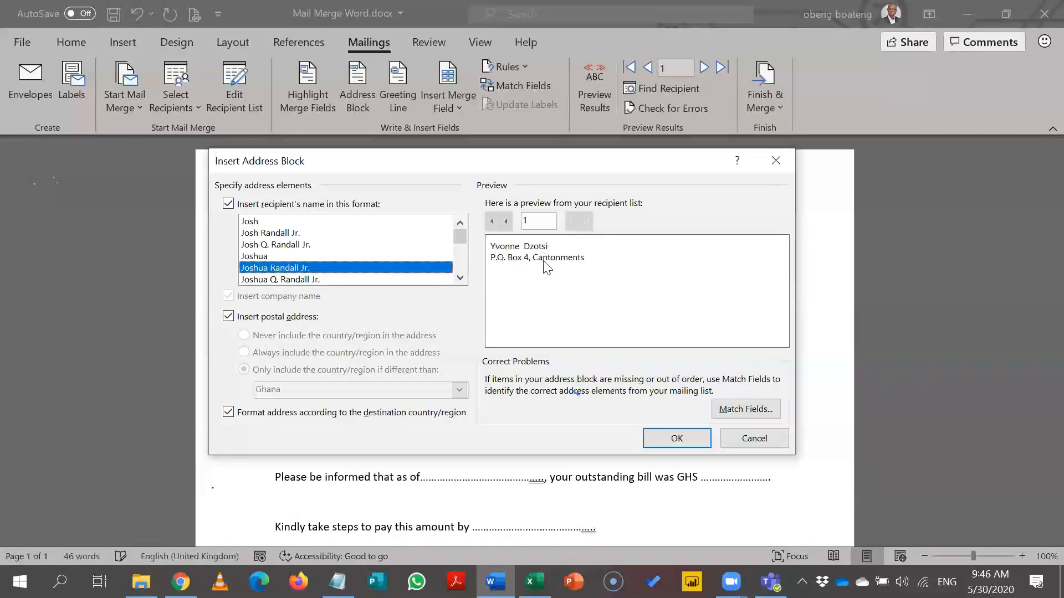
click(677, 439)
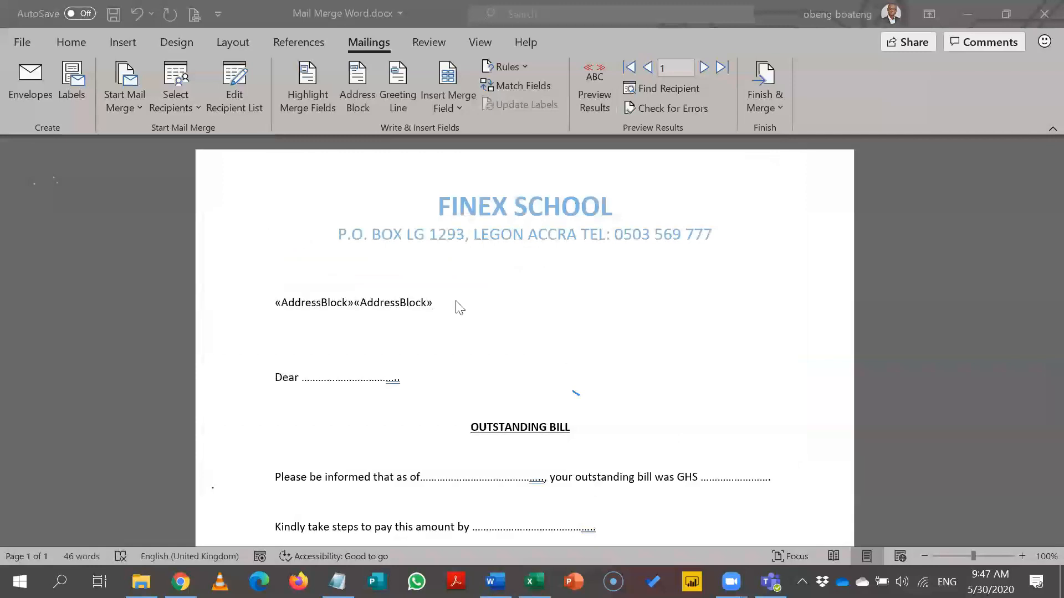
key(ctrl+z)
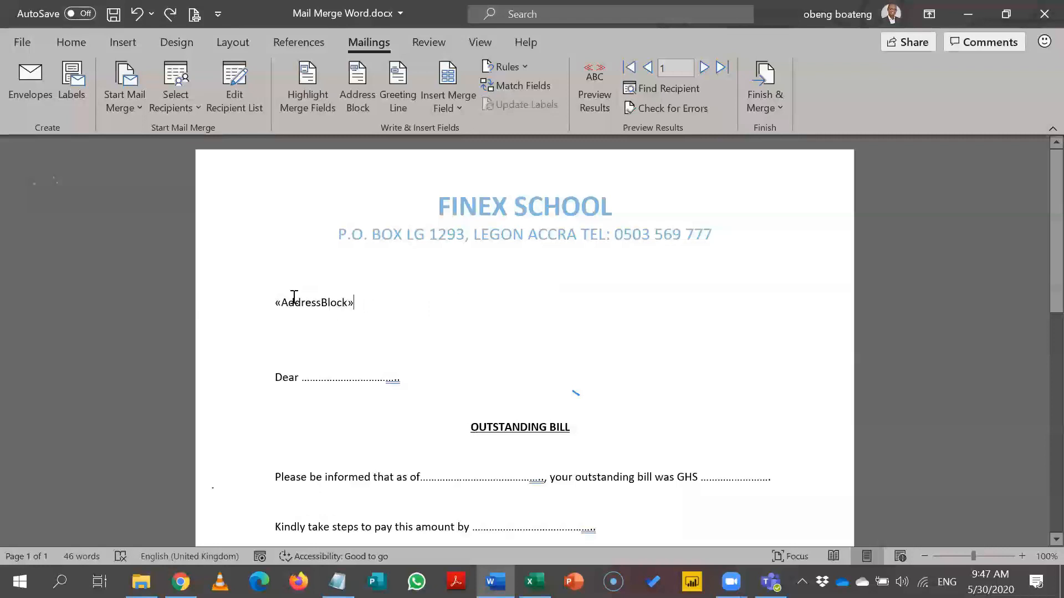
click(321, 305)
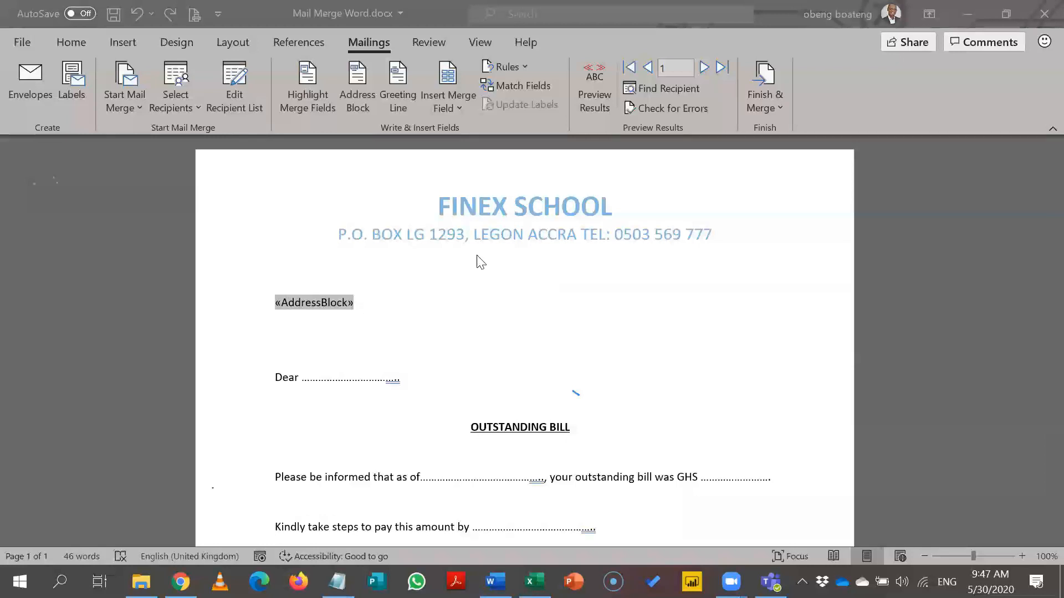
click(590, 95)
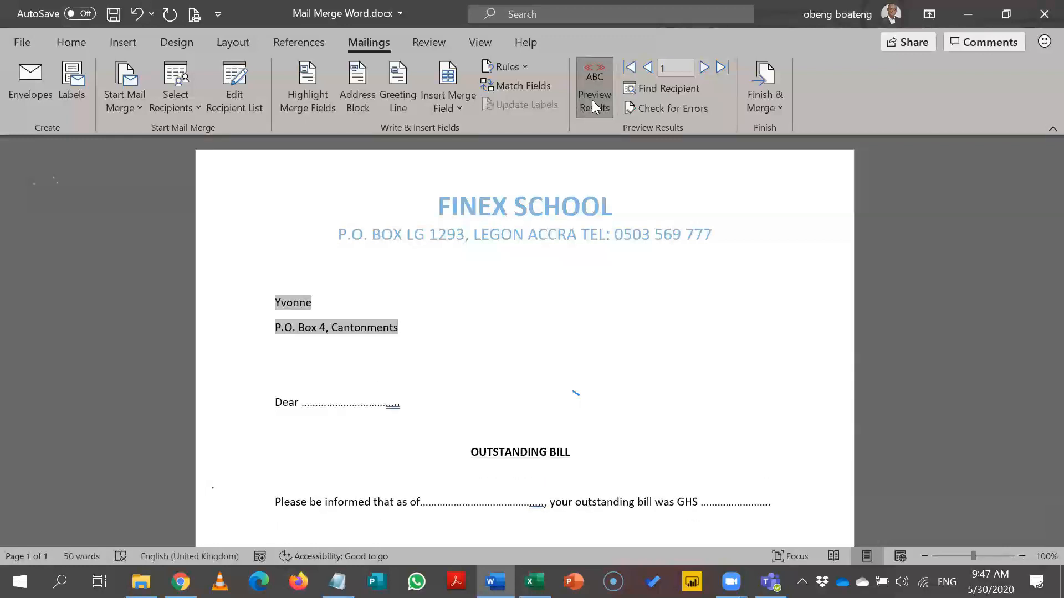
Switch Preview Results off and toggle the ADDRESSBLOCK field code with Alt+F9.
click(592, 100)
click(592, 82)
click(591, 76)
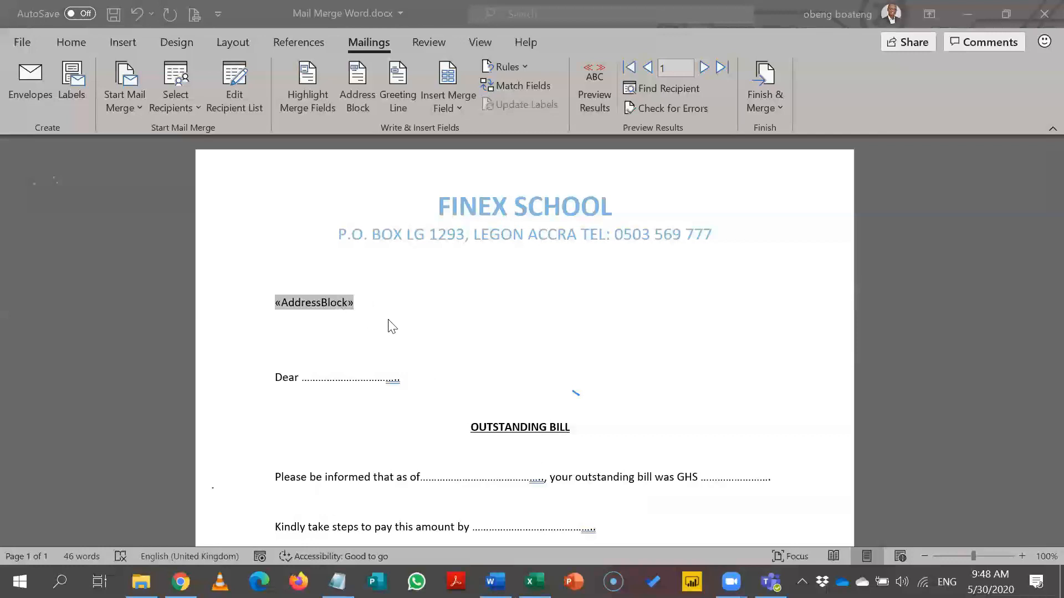
click(304, 307)
key(alt+F9)
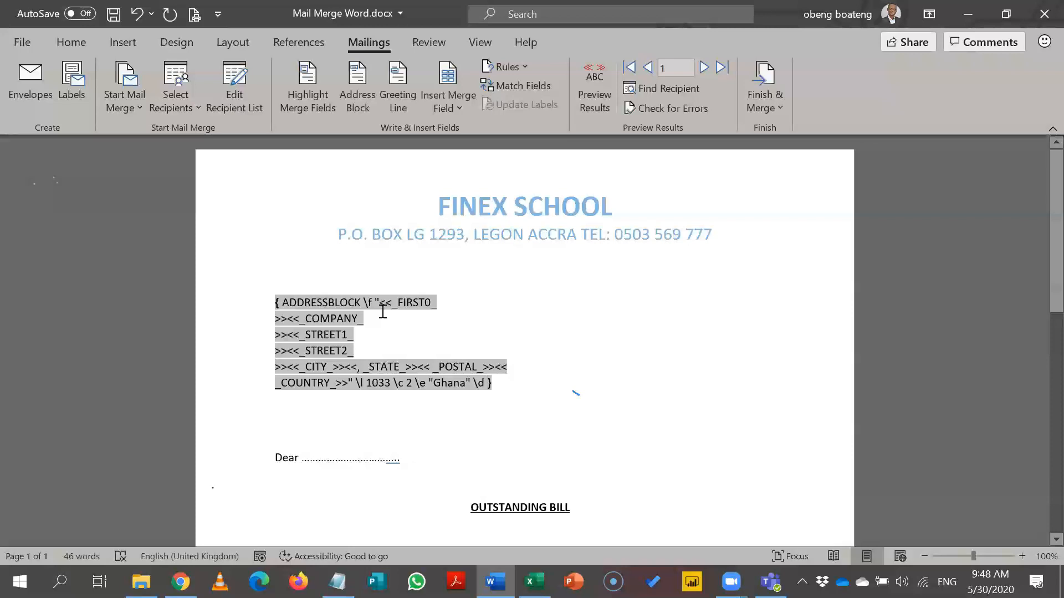
key(alt+F9)
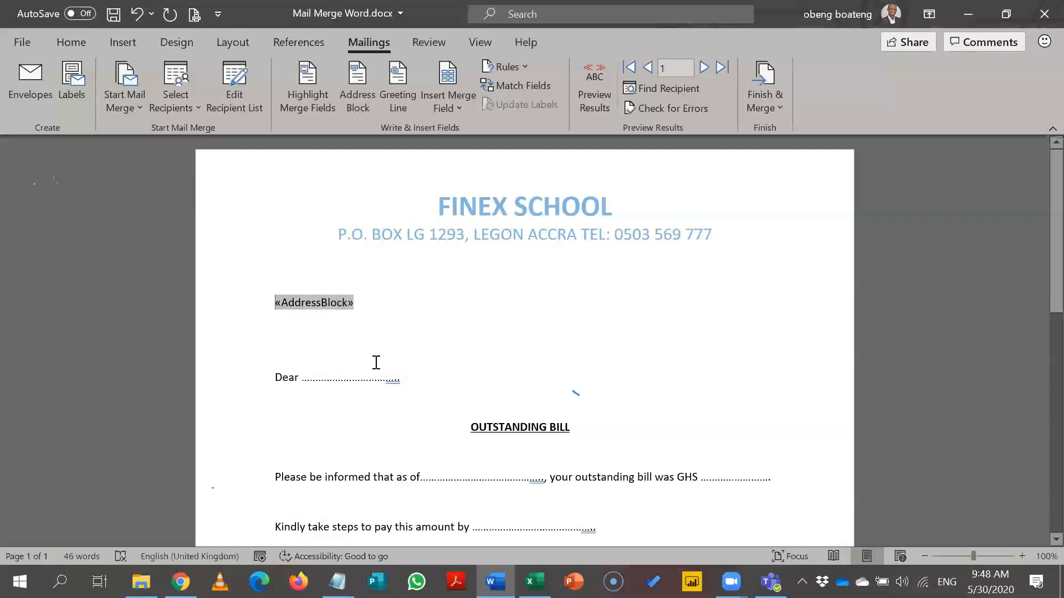
Select the whole dotted placeholder after 'Dear' in the greeting.
drag(406, 379, 305, 385)
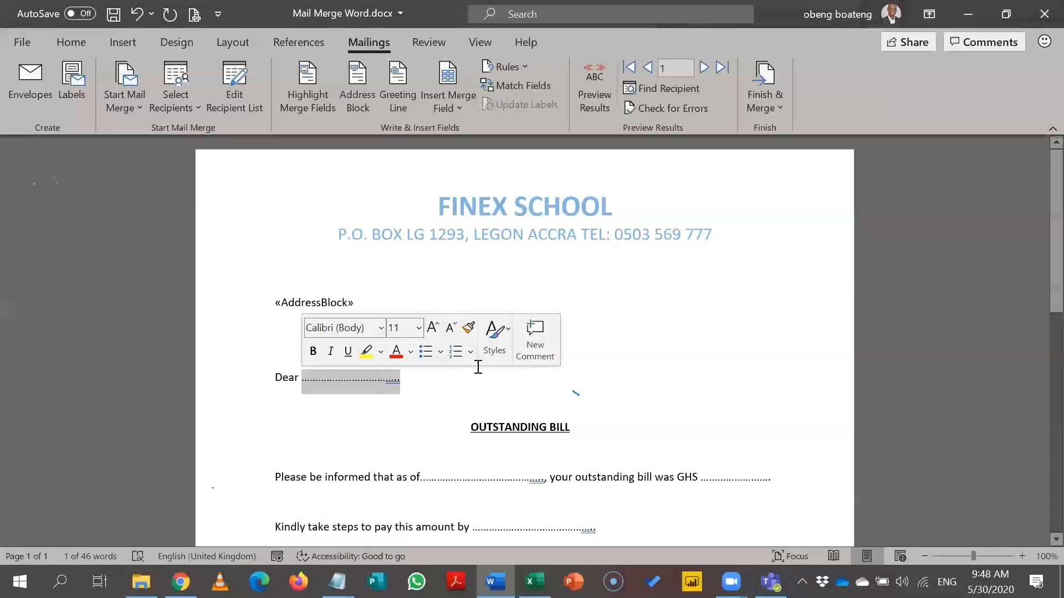
click(494, 268)
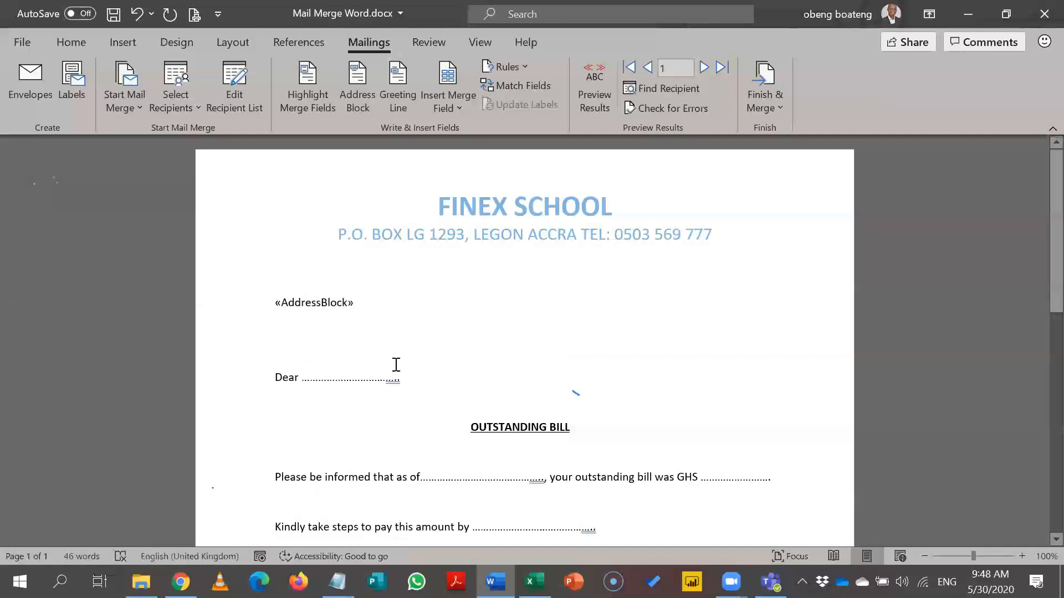
drag(414, 376, 275, 382)
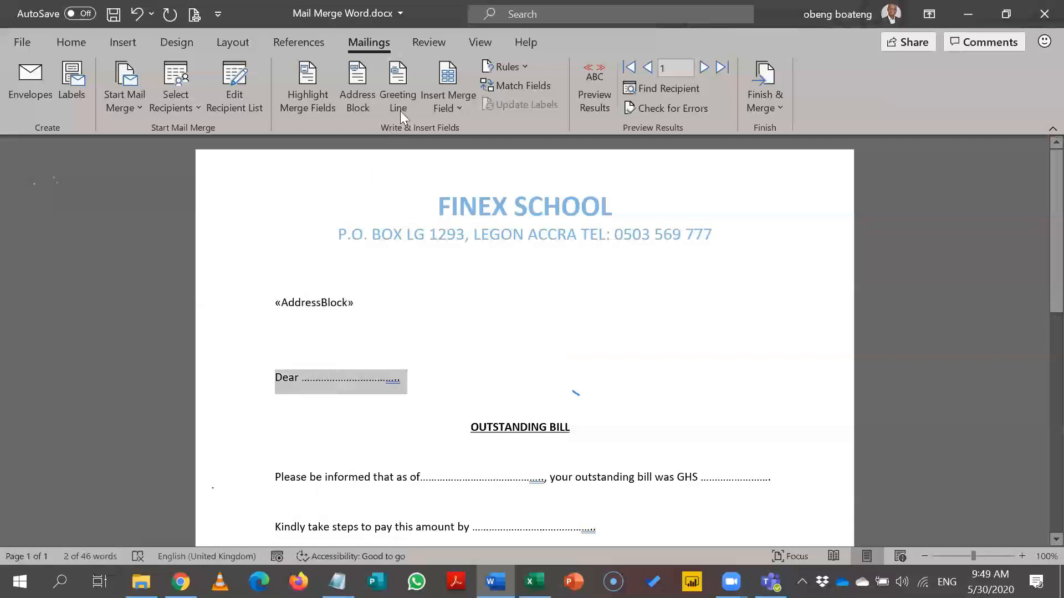
click(434, 355)
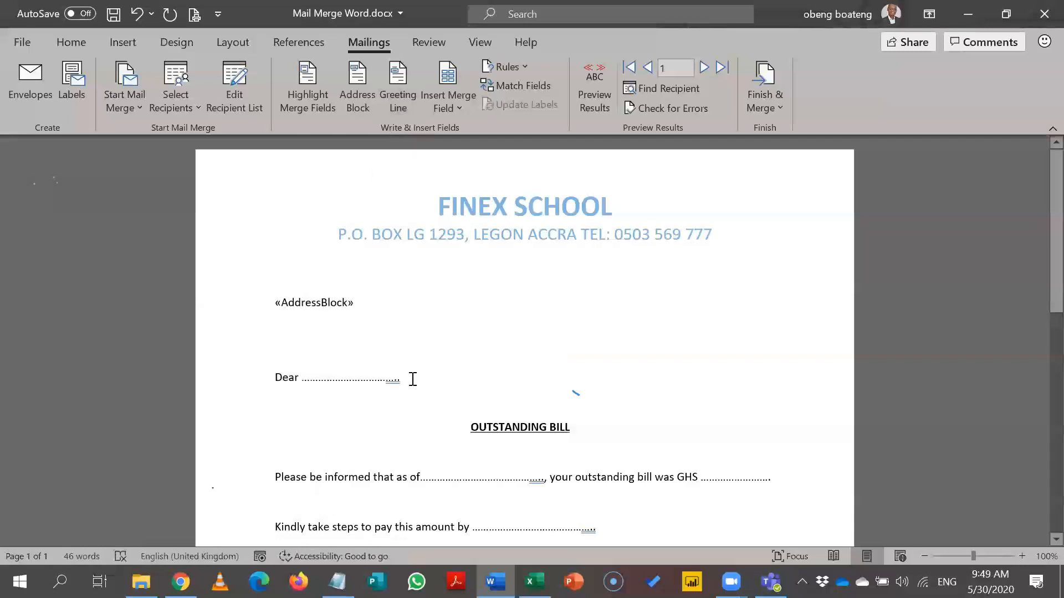
drag(413, 380, 302, 383)
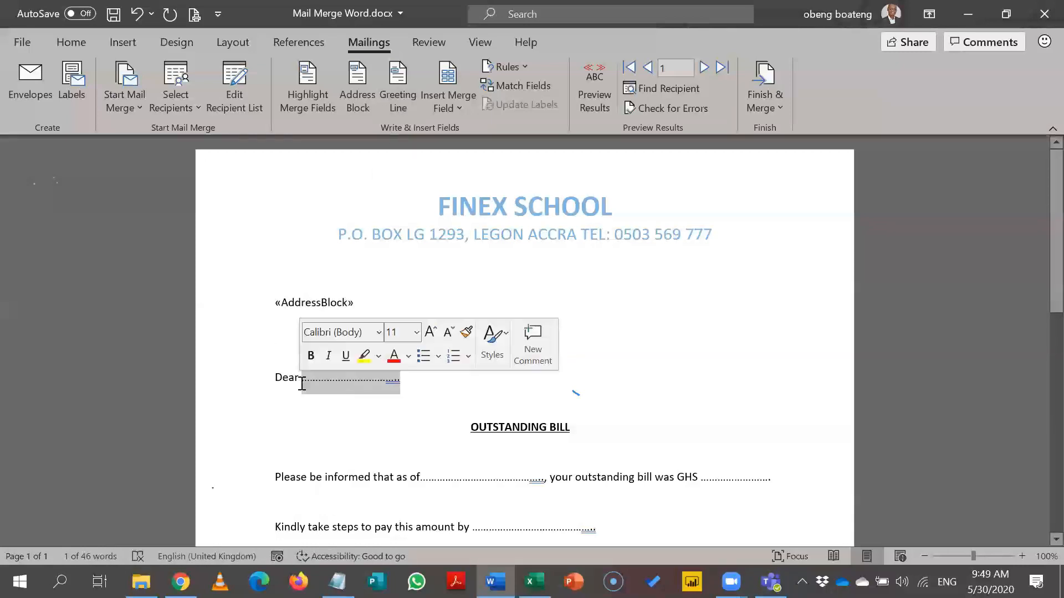
Replace the placeholder with the First_Name merge field and preview the greeting with recipient data.
click(455, 109)
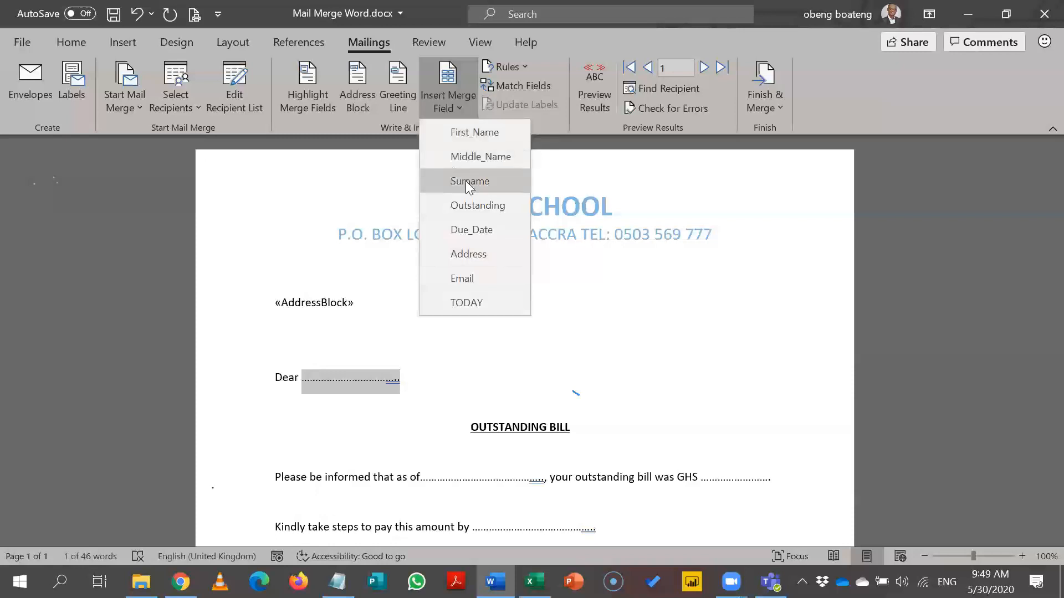
click(466, 133)
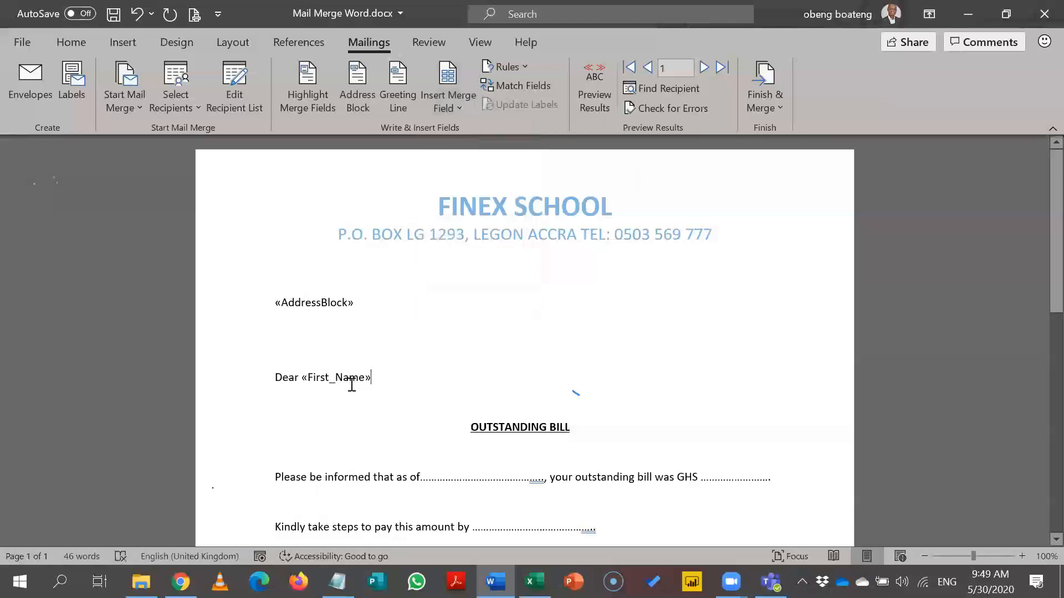
click(600, 81)
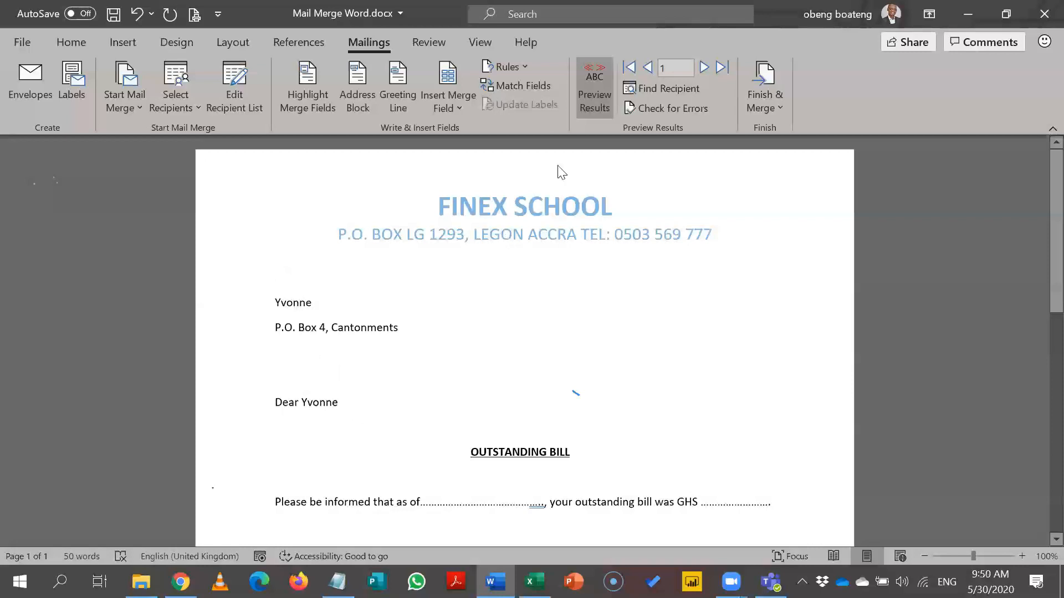
Browse the previewed recipients up to record 5, back to record 4, then turn preview off.
click(592, 109)
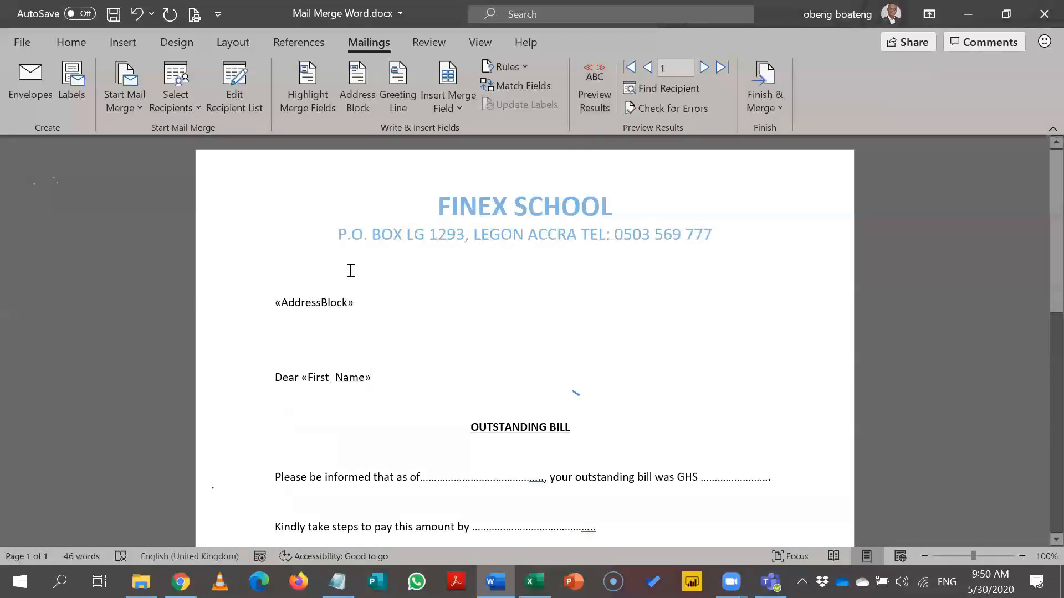
click(592, 107)
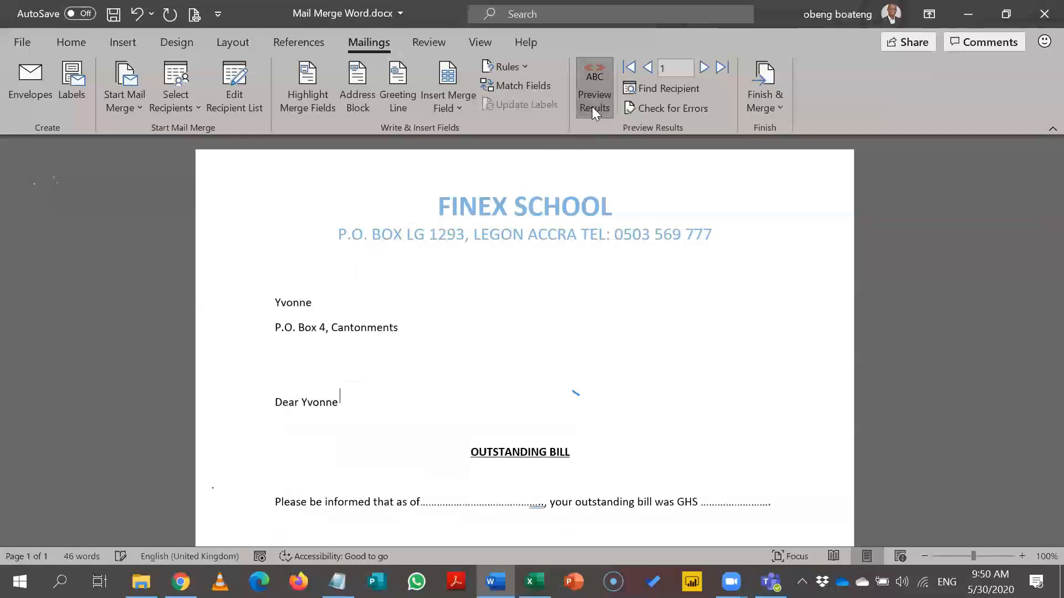
click(704, 67)
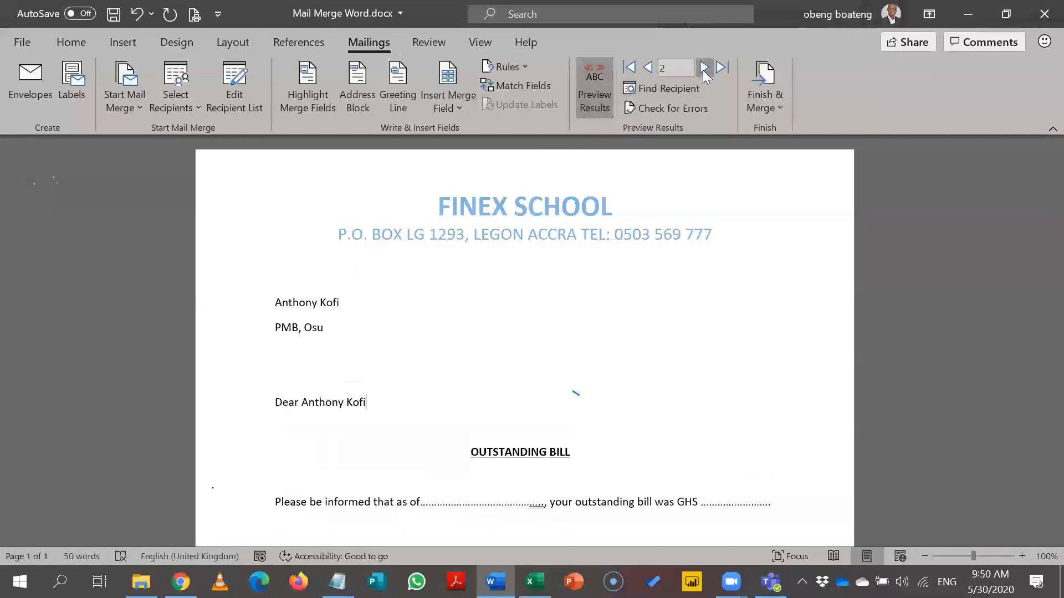
click(704, 67)
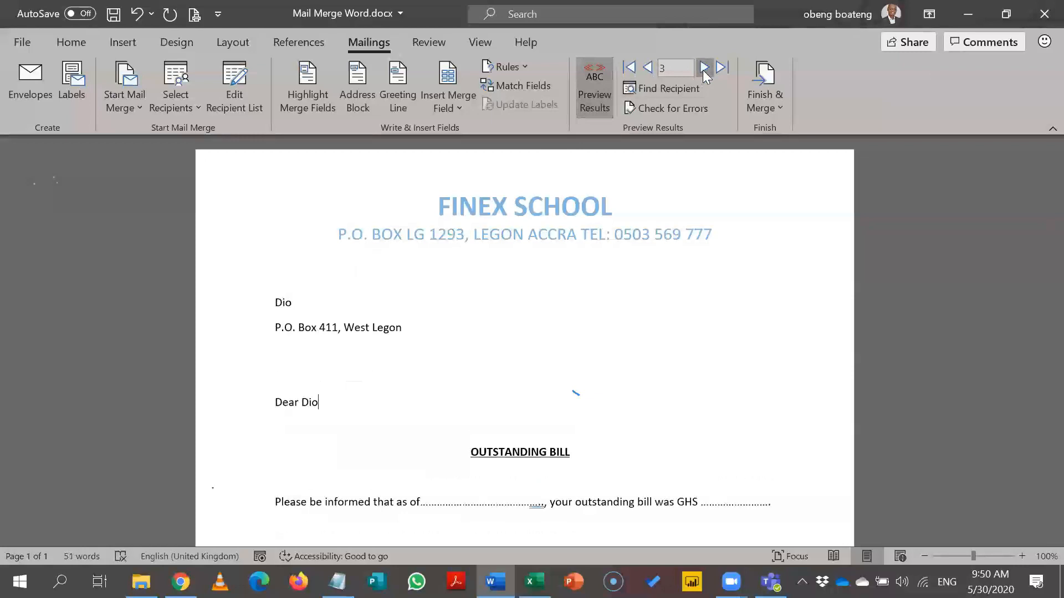
click(703, 67)
click(703, 69)
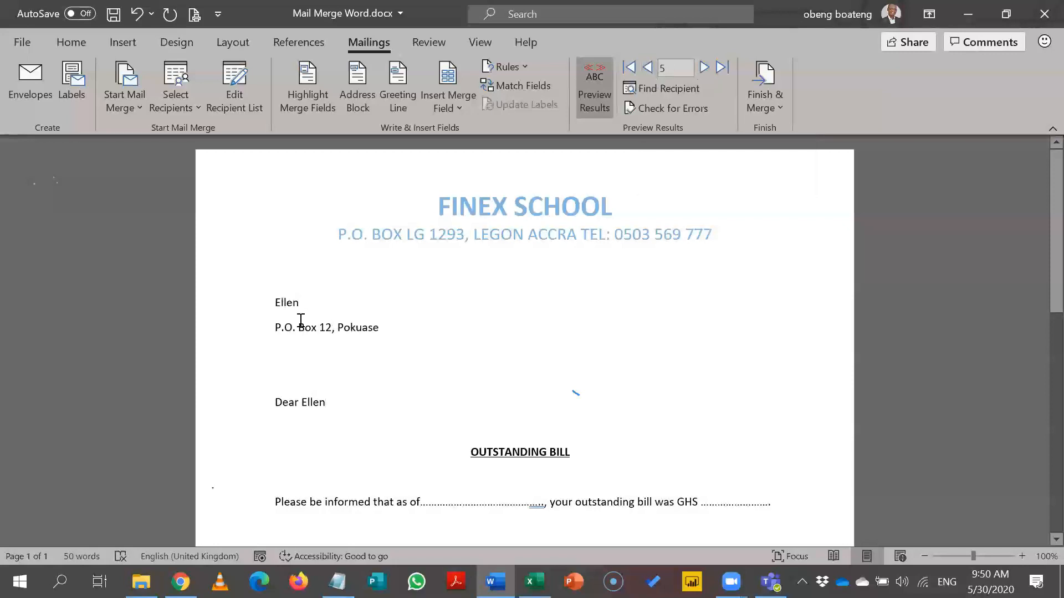
click(647, 73)
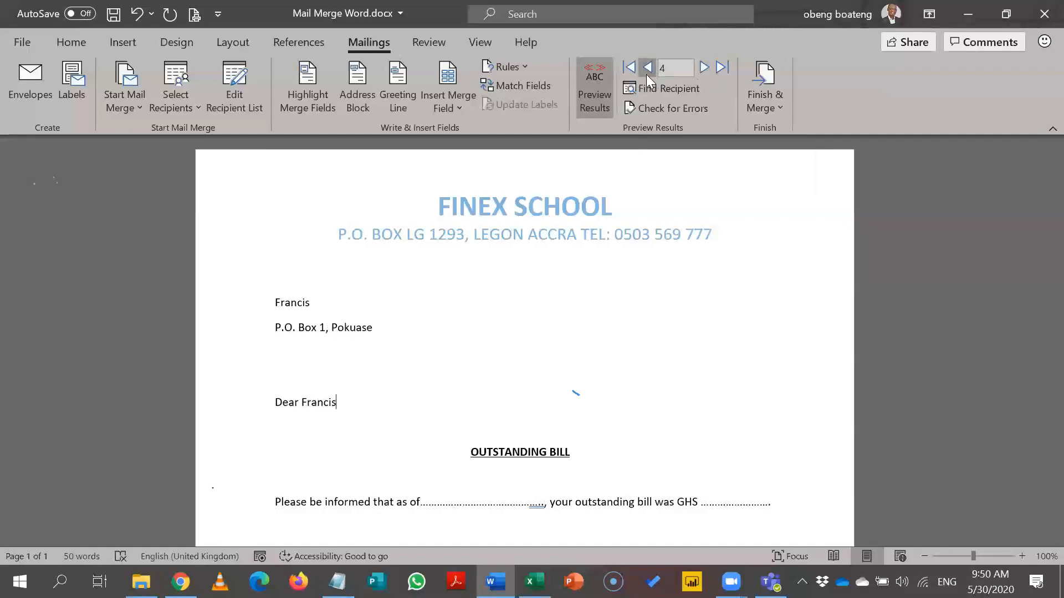
click(598, 92)
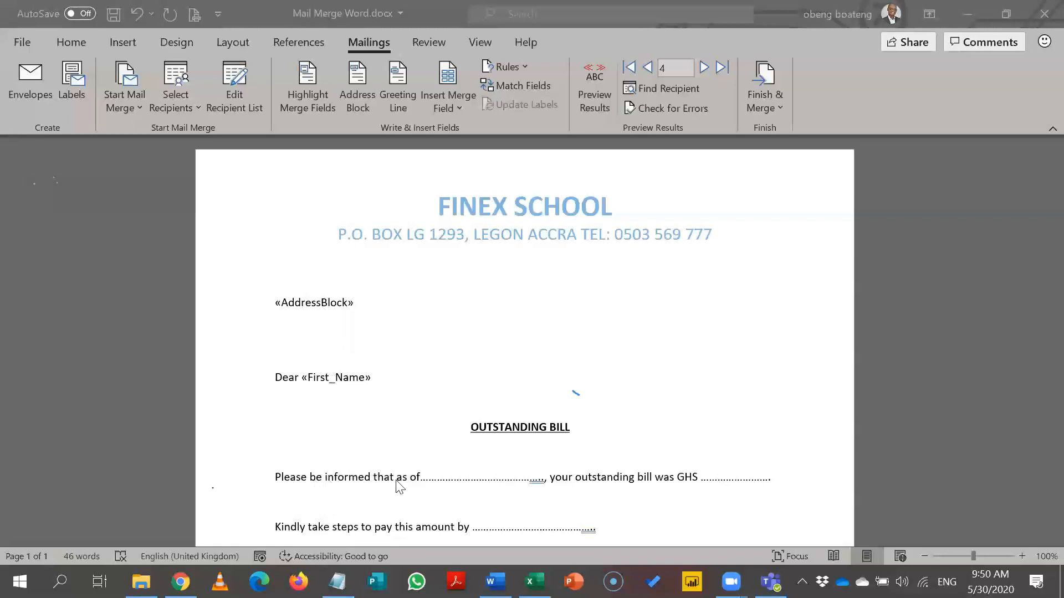
Erase the dotted blank after 'as of' in the bill sentence.
click(543, 481)
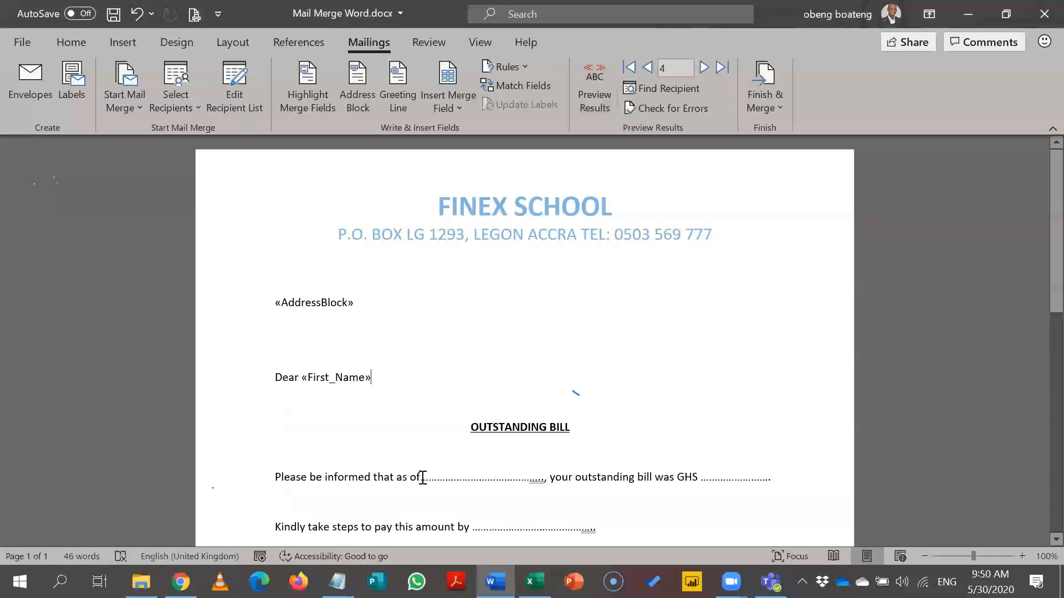
drag(422, 477, 543, 485)
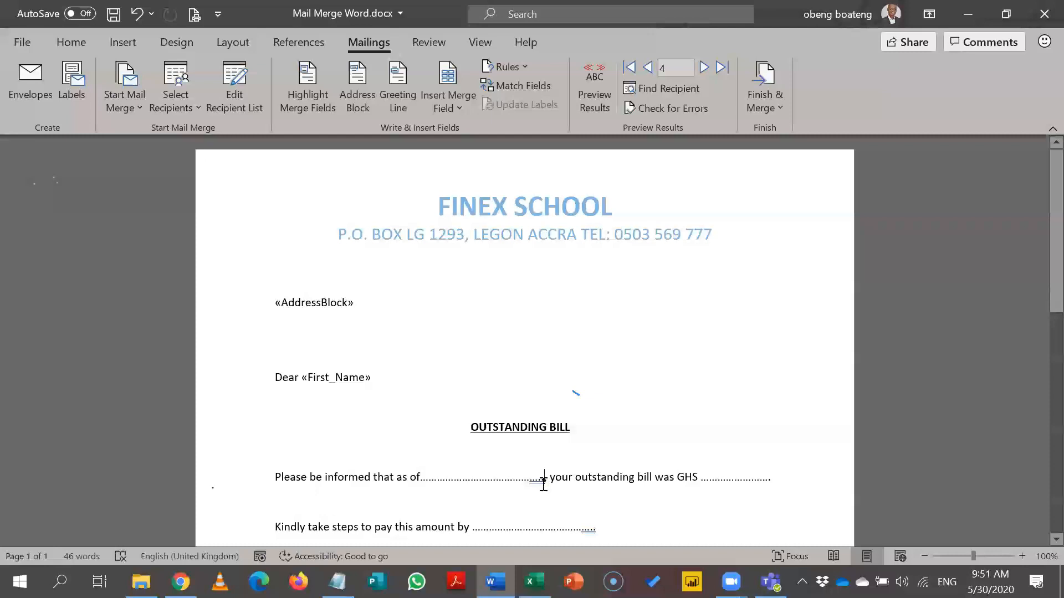
key(ctrl+z)
key(ctrl+z)
key(Left)
click(545, 480)
key(BackSpace)
key(BackSpace)
key(BackSpace)
key(BackSpace)
key(BackSpace)
key(BackSpace)
key(BackSpace)
key(BackSpace)
key(BackSpace)
key(BackSpace)
key(BackSpace)
key(BackSpace)
key(BackSpace)
key(BackSpace)
key(BackSpace)
key(BackSpace)
key(BackSpace)
key(BackSpace)
key(BackSpace)
key(BackSpace)
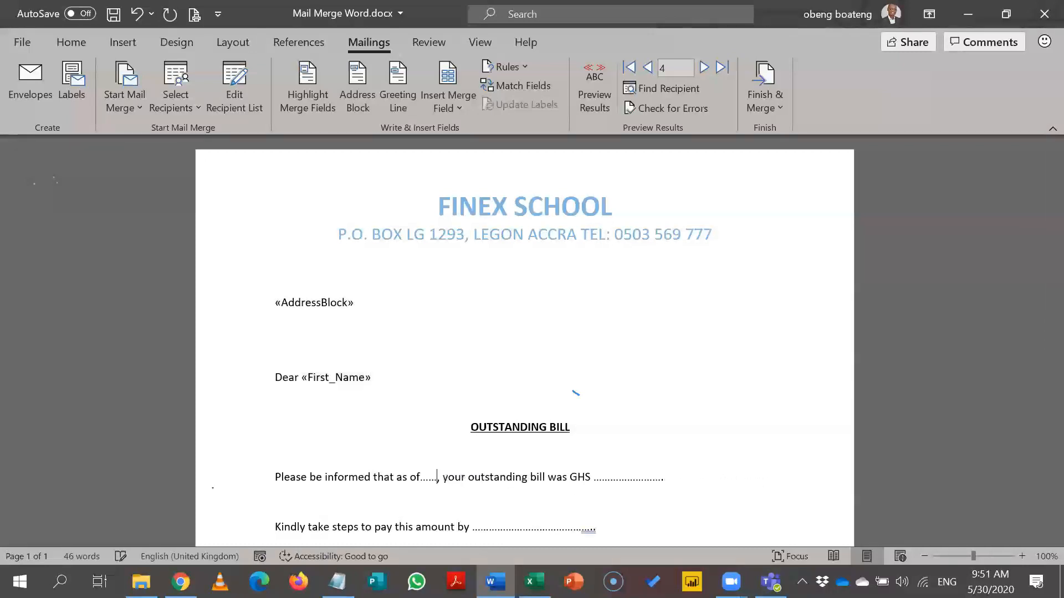
text(f)
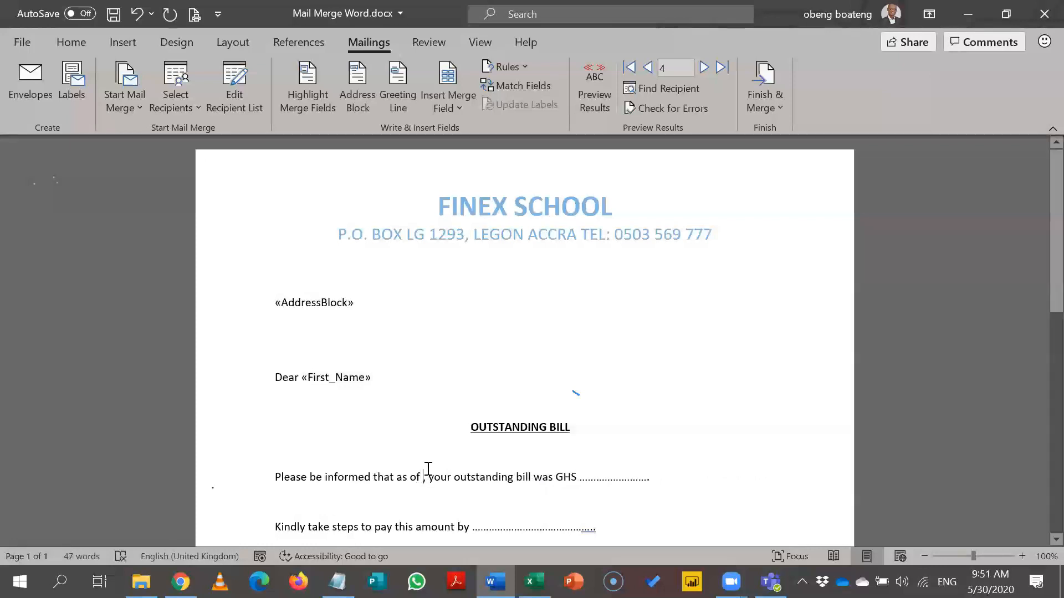
Insert the TODAY merge field after 'as of'.
click(447, 110)
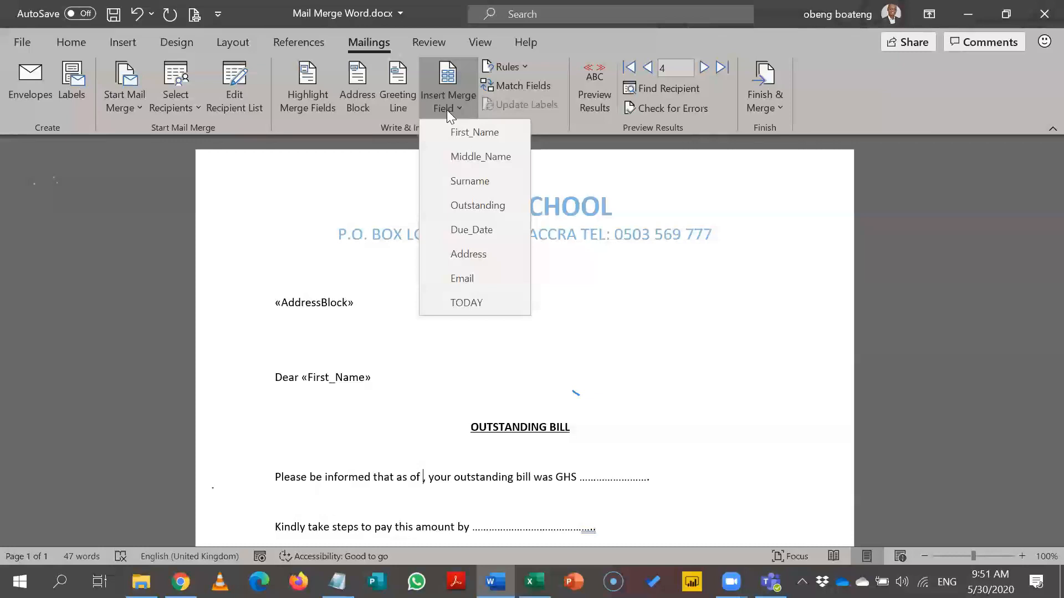
click(466, 304)
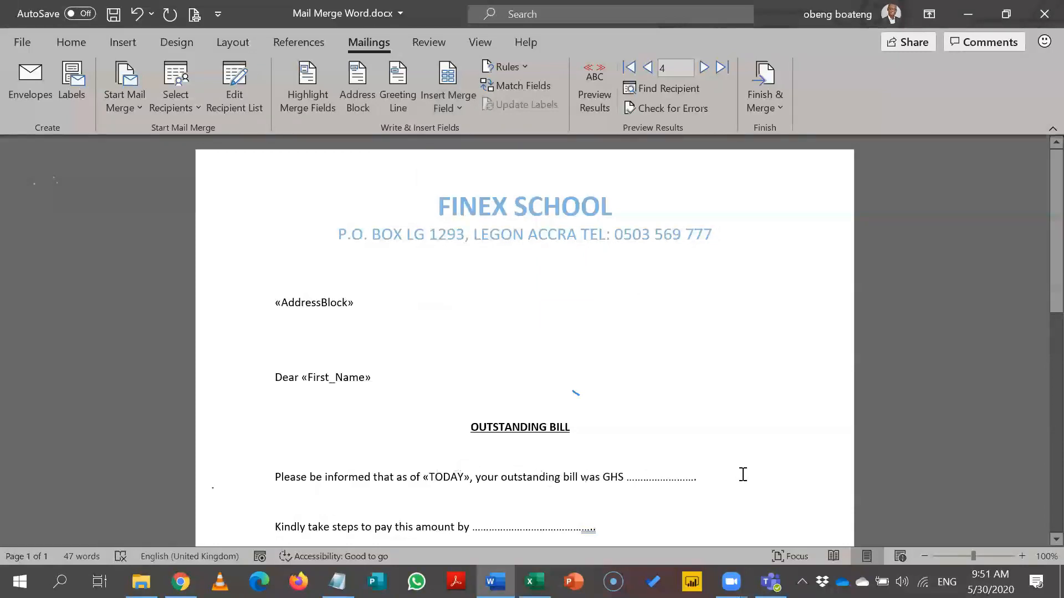
click(470, 478)
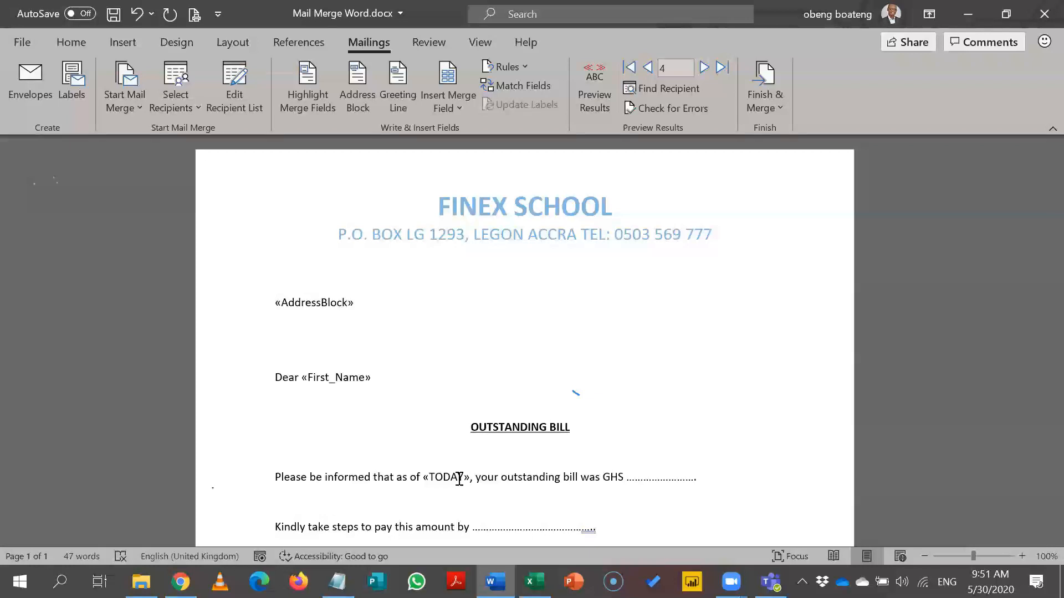
Check the preview, then reveal field codes so TODAY and First_Name show as MERGEFIELD codes.
click(593, 108)
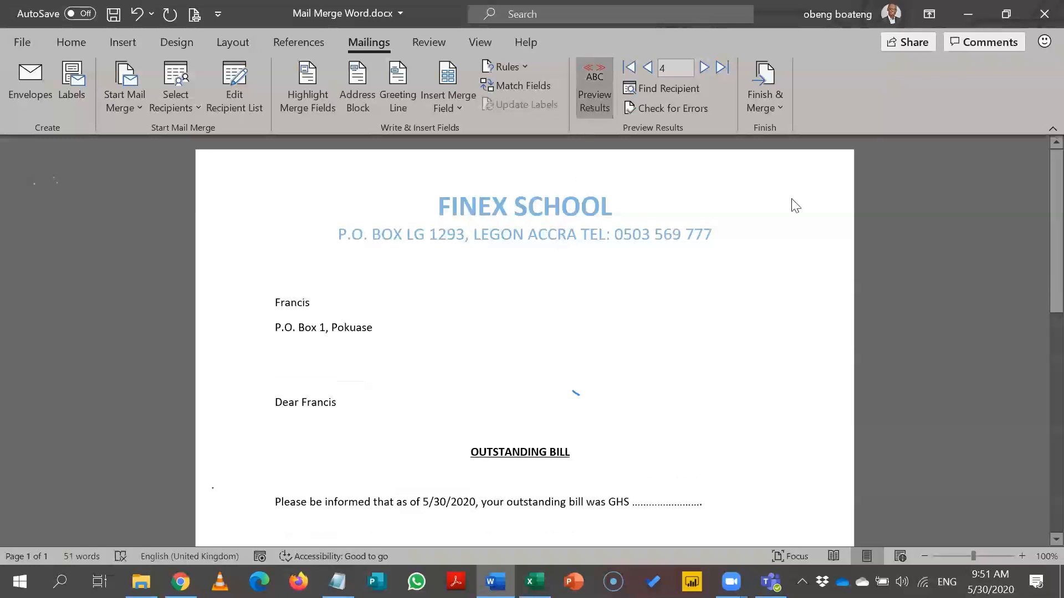
scroll(831, 249, down, 3)
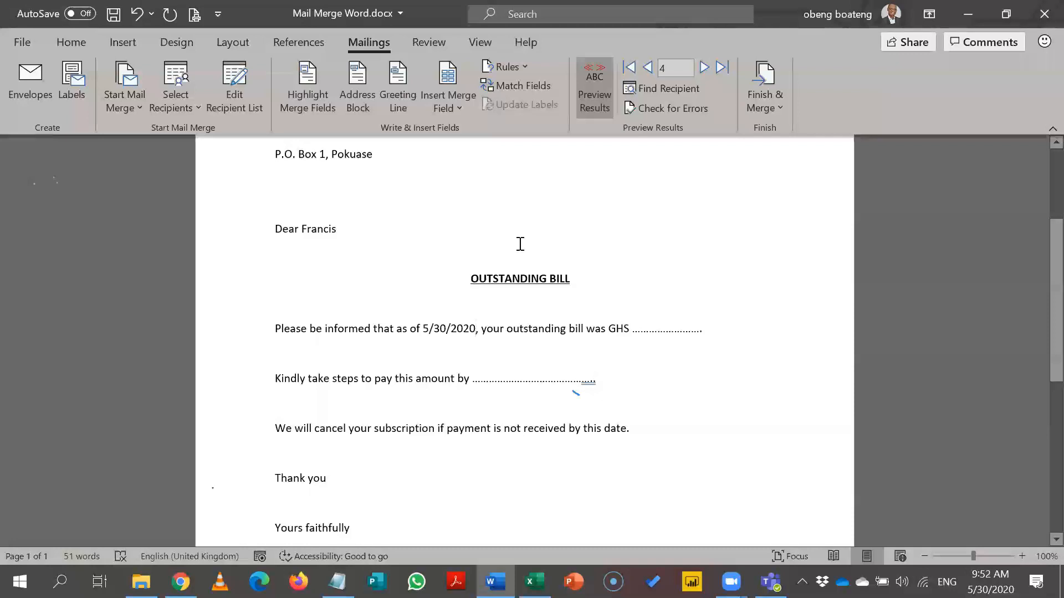
click(599, 107)
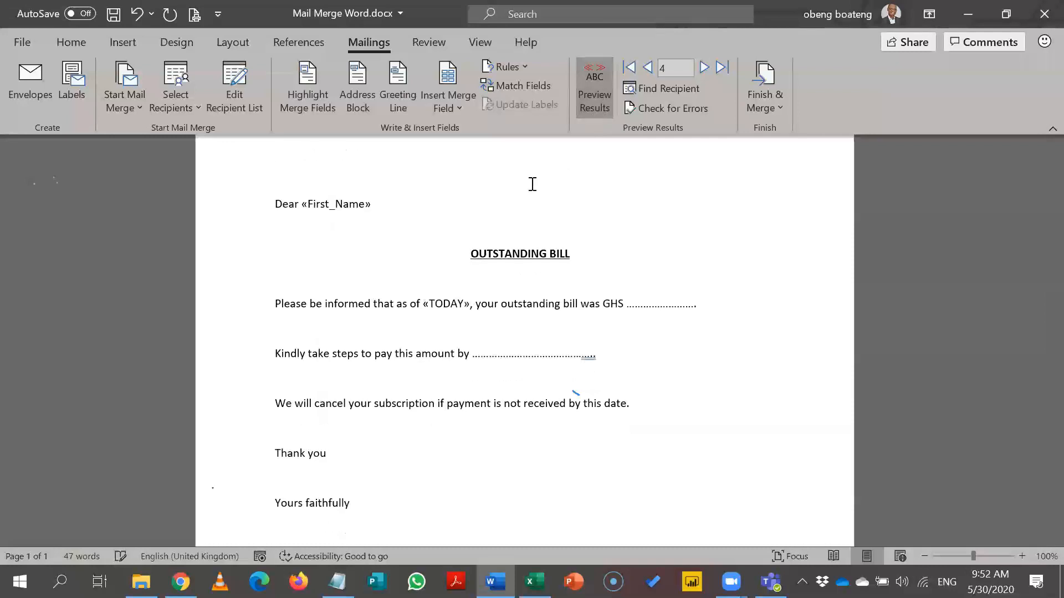
click(465, 304)
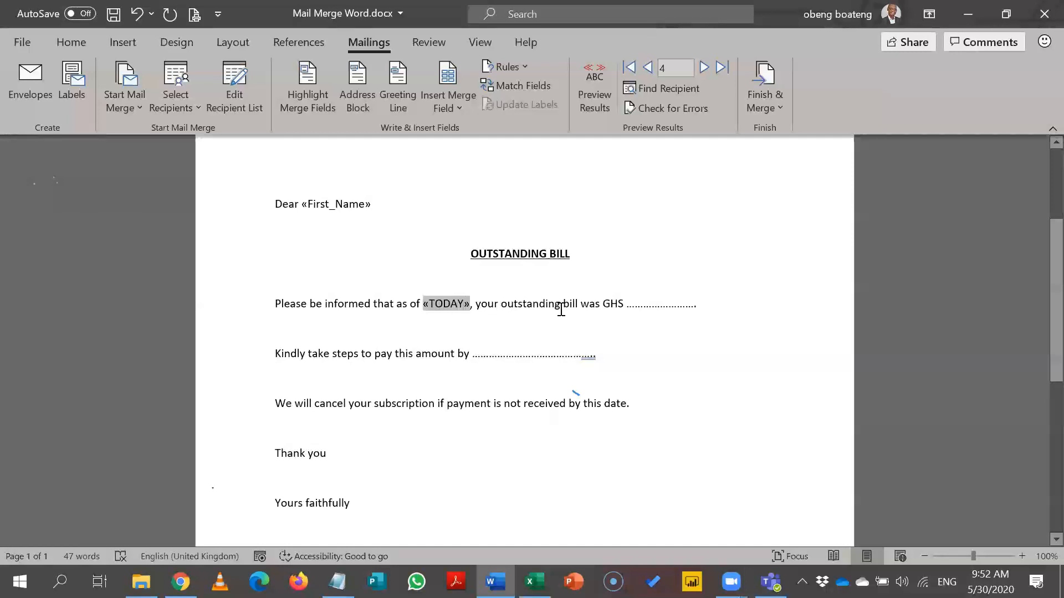
key(alt+F9)
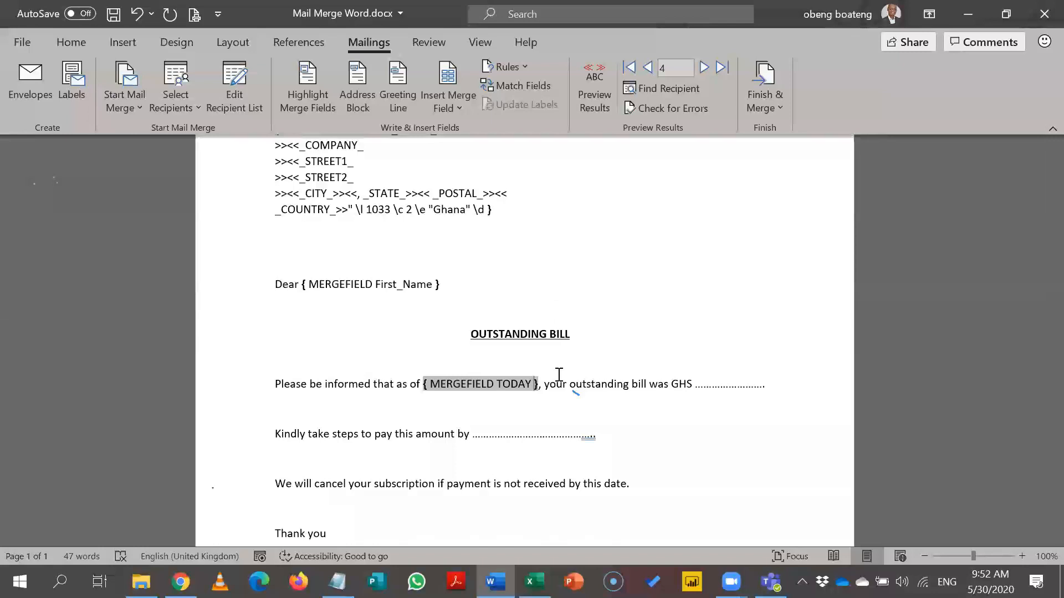
Hide field codes, turn on the recipient preview, then show field codes again with Alt+F9.
key(alt+Tab)
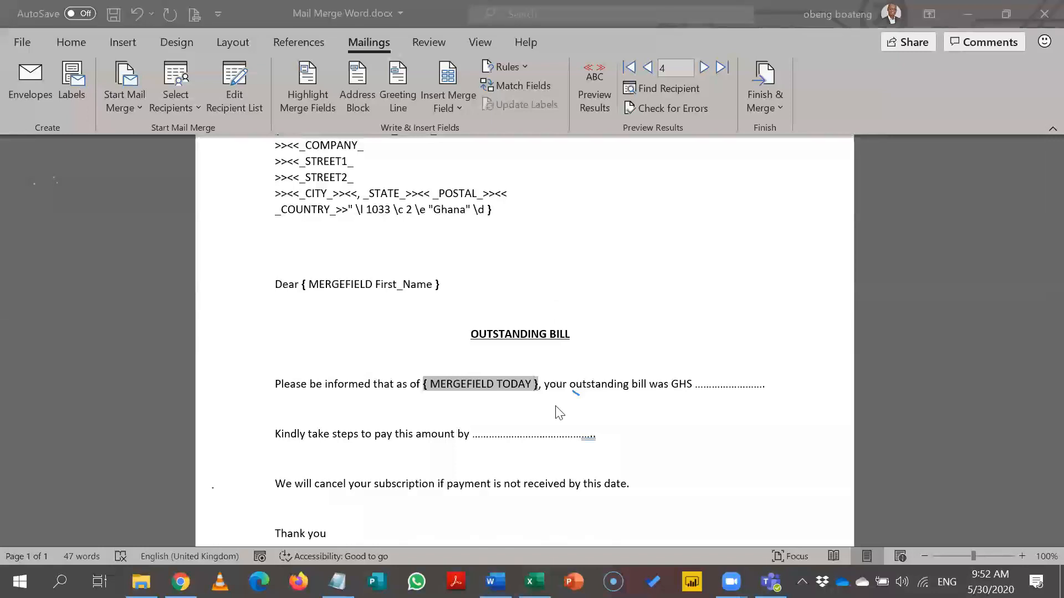
click(535, 390)
click(594, 101)
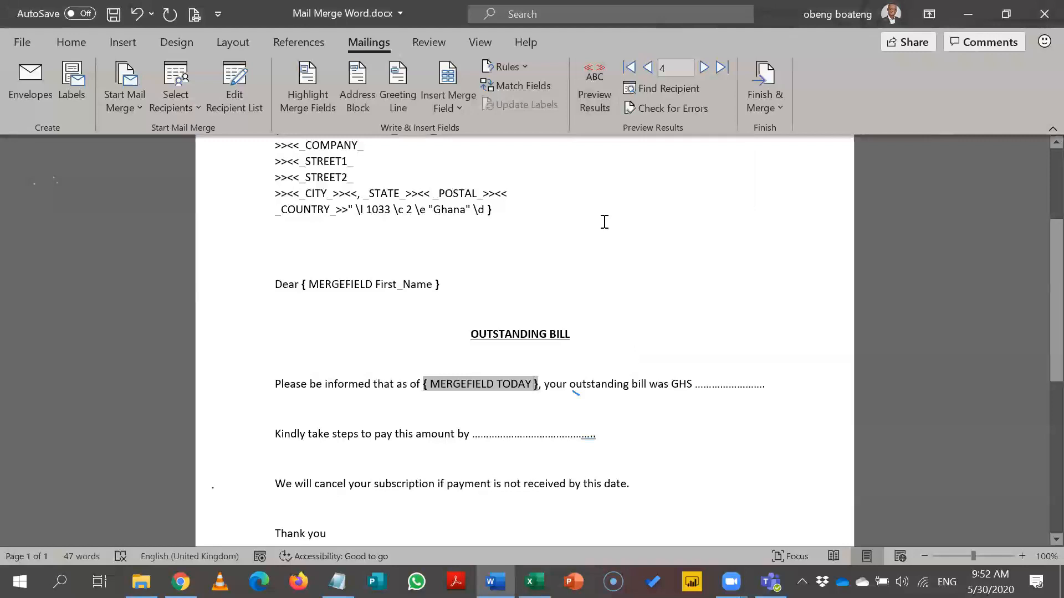
key(alt+F9)
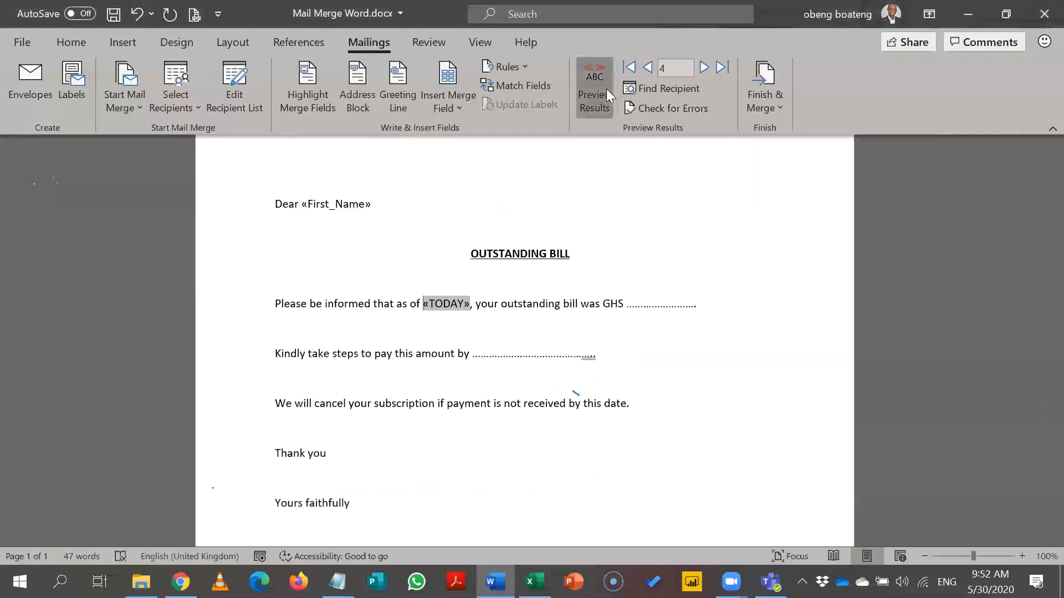
click(606, 88)
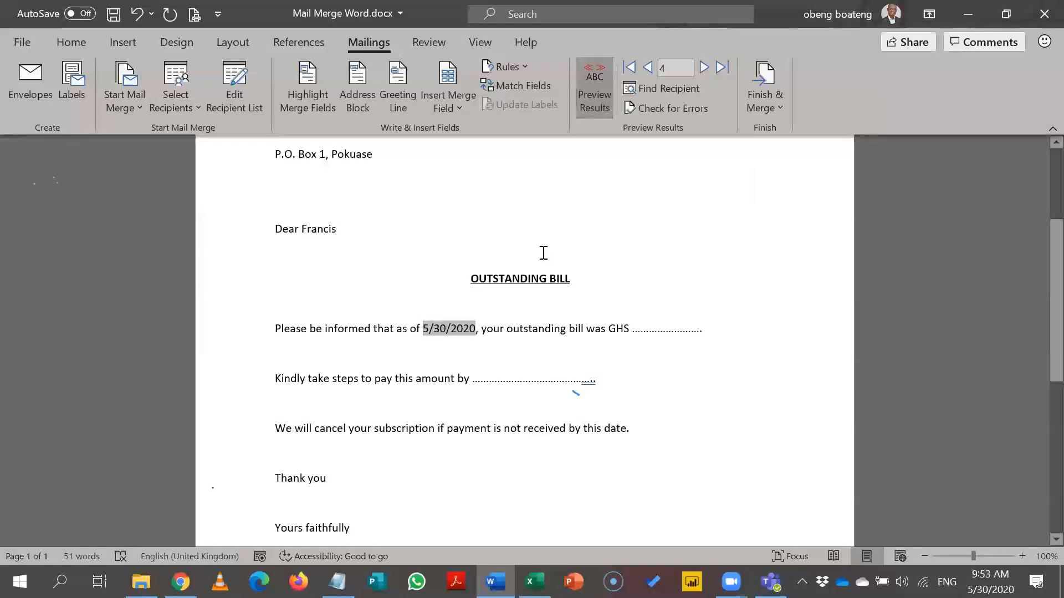
key(alt+F9)
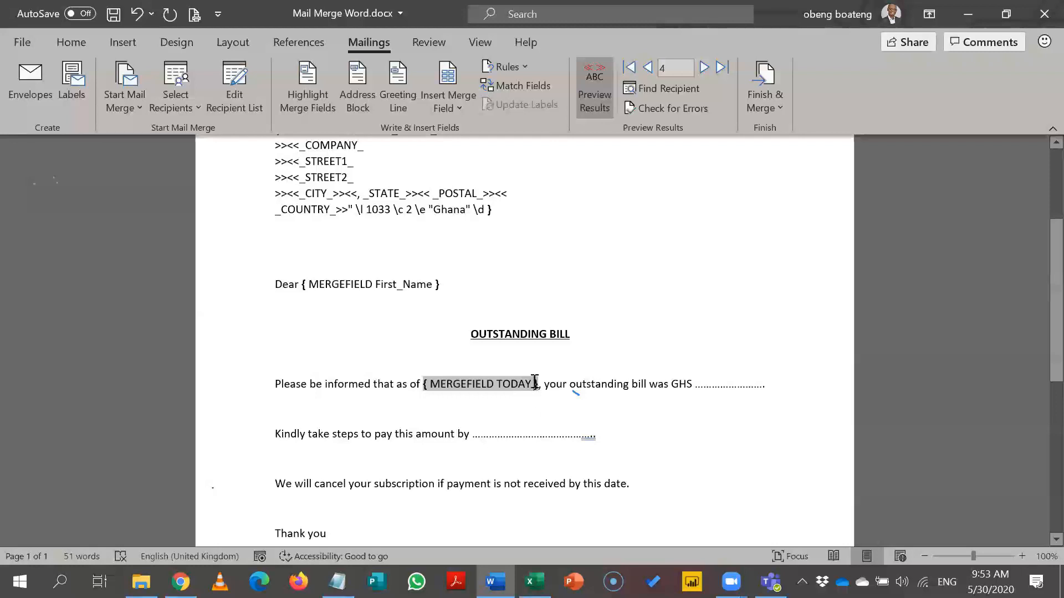
Add the date format switch \@ dd-MMMM-yyyy inside the MERGEFIELD TODAY code.
text(\)
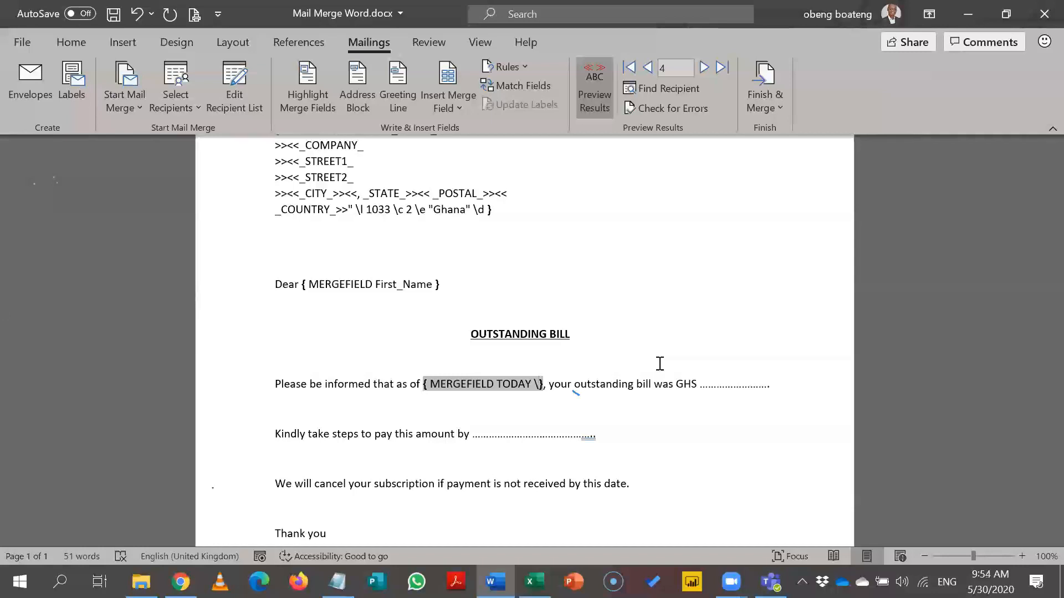
text(@)
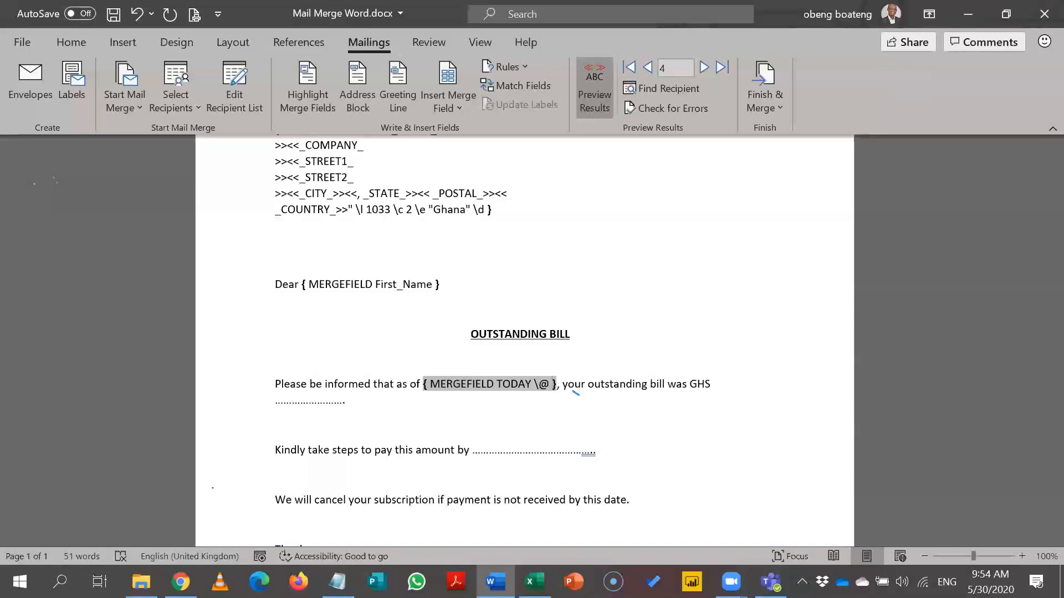
text(dd)
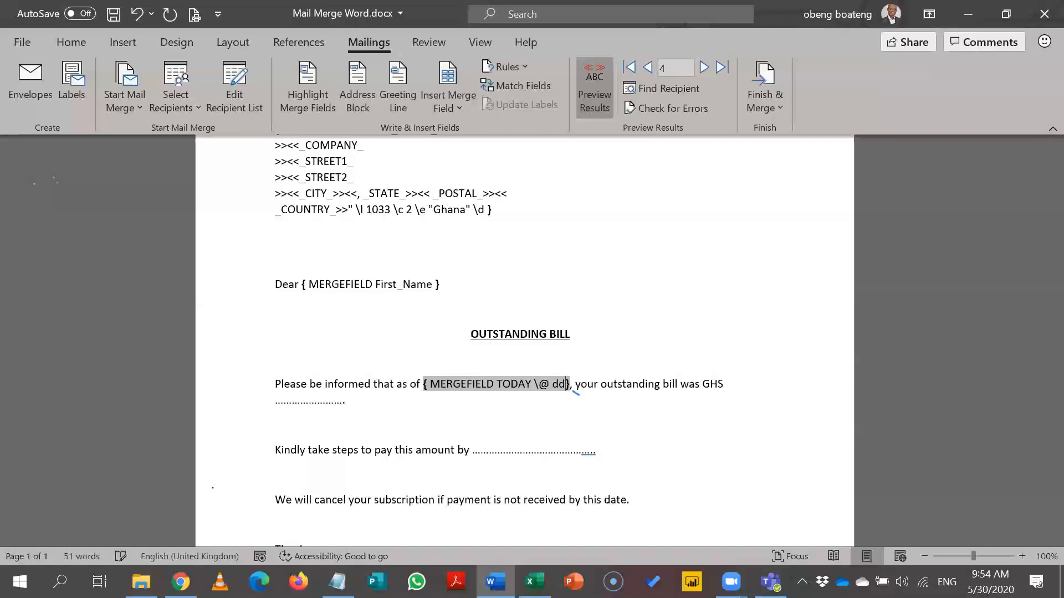
text(-MM)
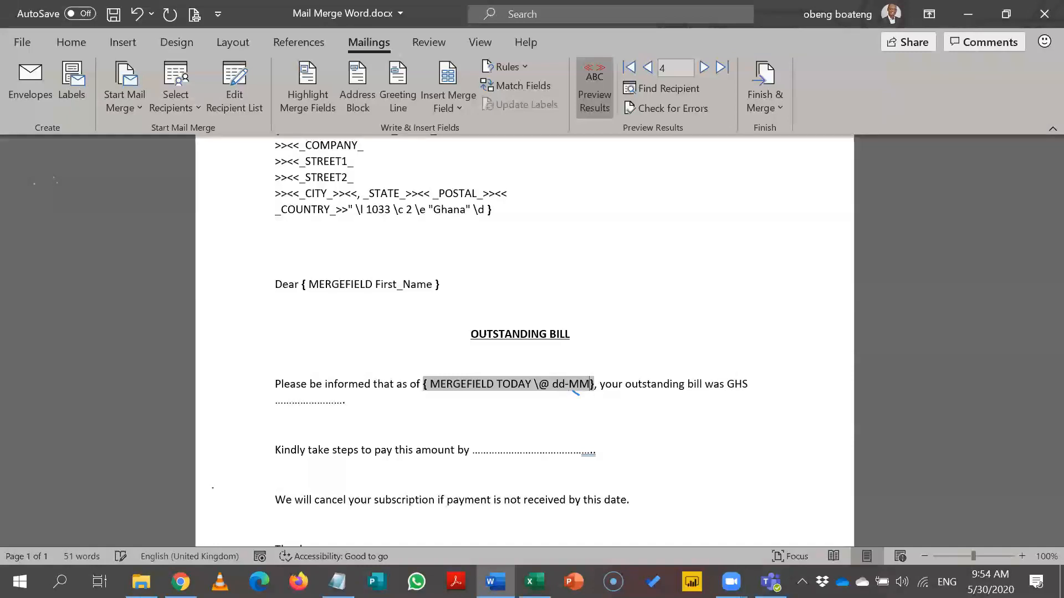
text(MM-YY)
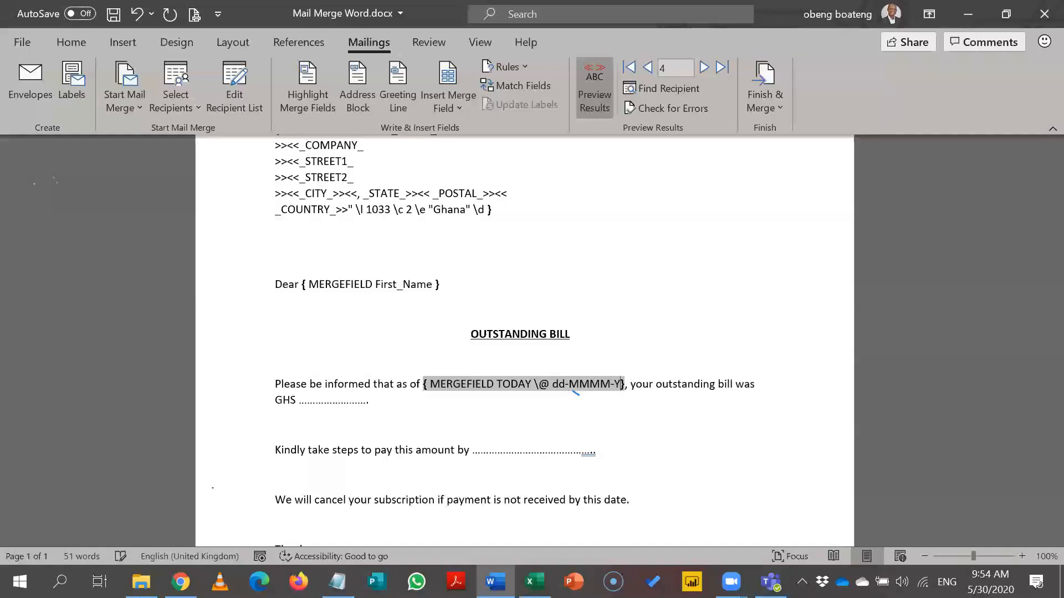
key(BackSpace)
key(BackSpace)
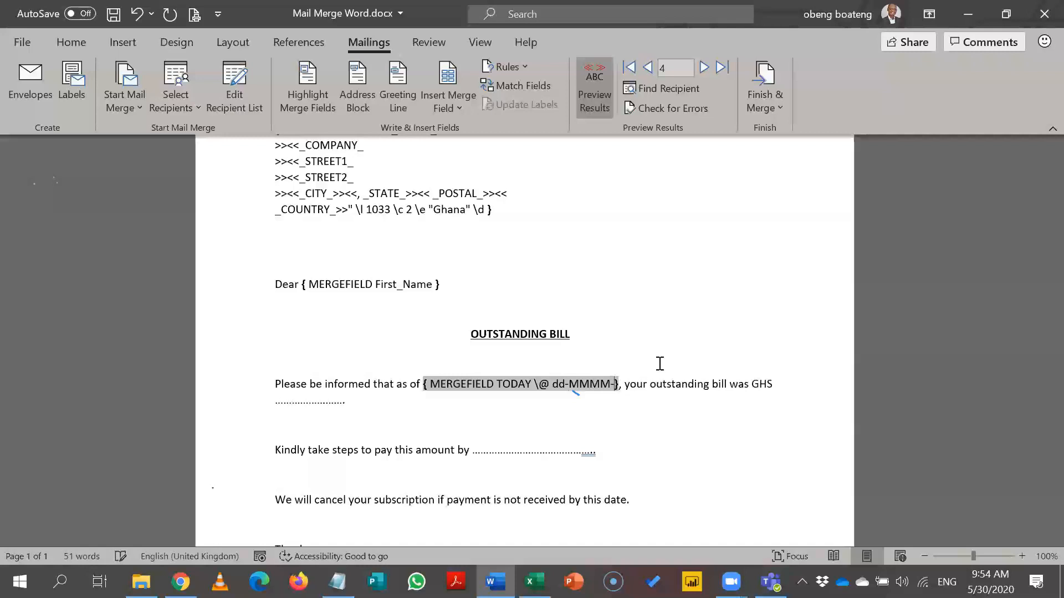
text(yyyy)
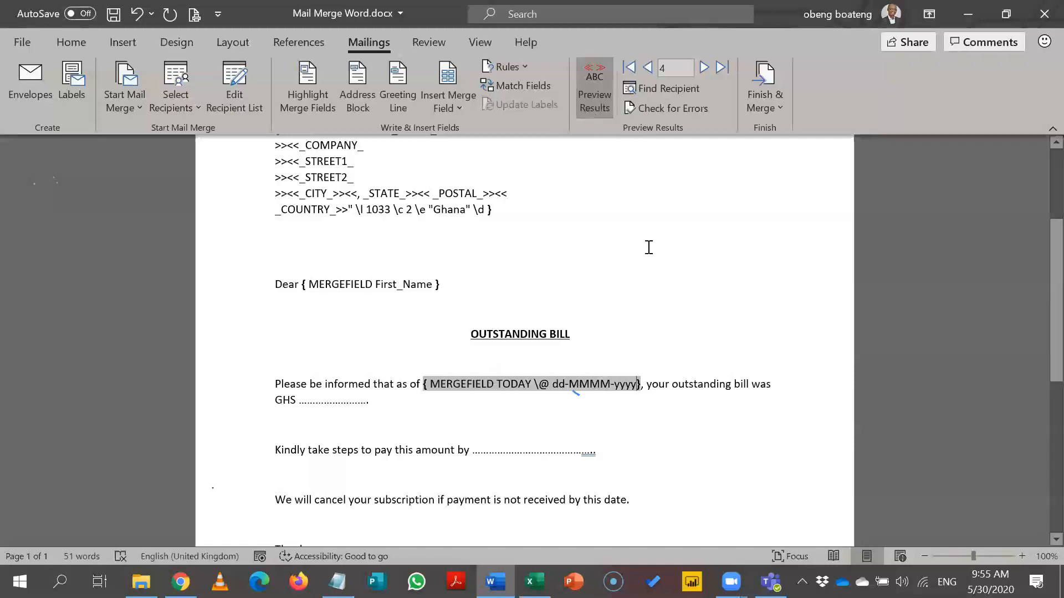
Hide field codes and update the date field to apply the dd-MMMM-yyyy format.
key(alt+F9)
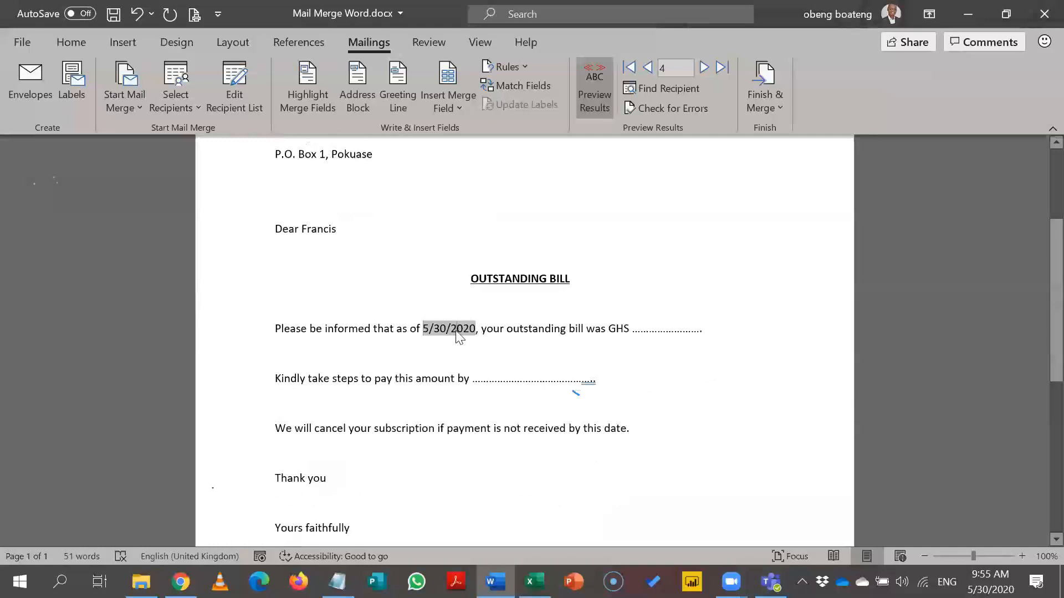
right_click(457, 332)
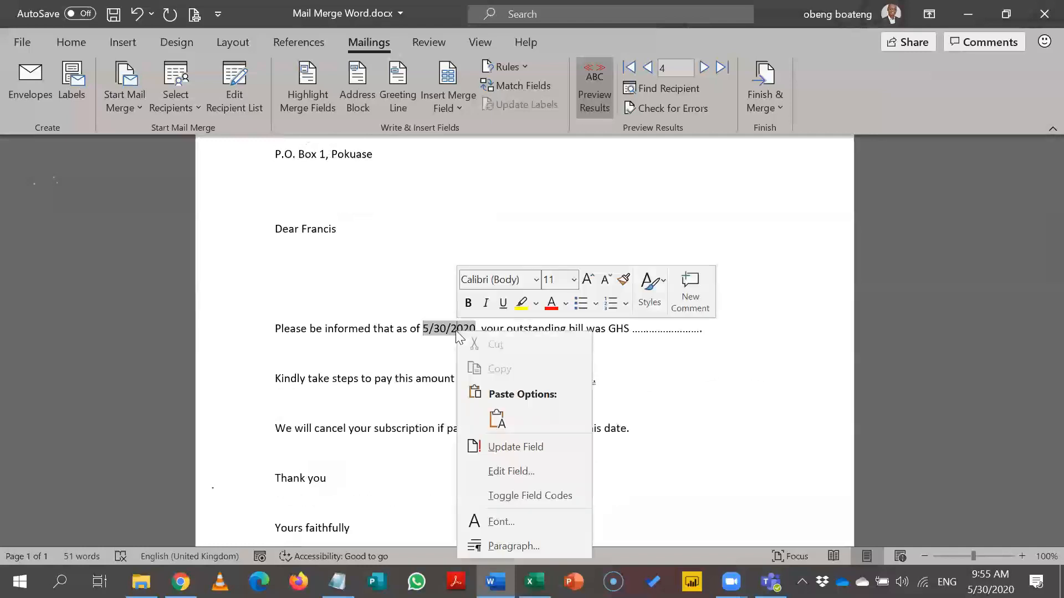
click(503, 448)
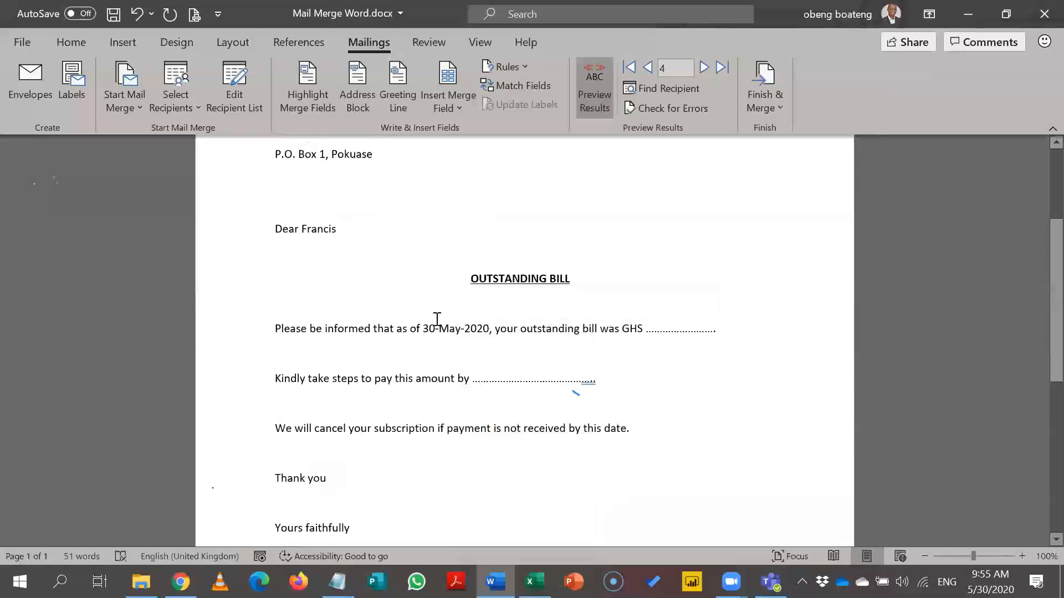
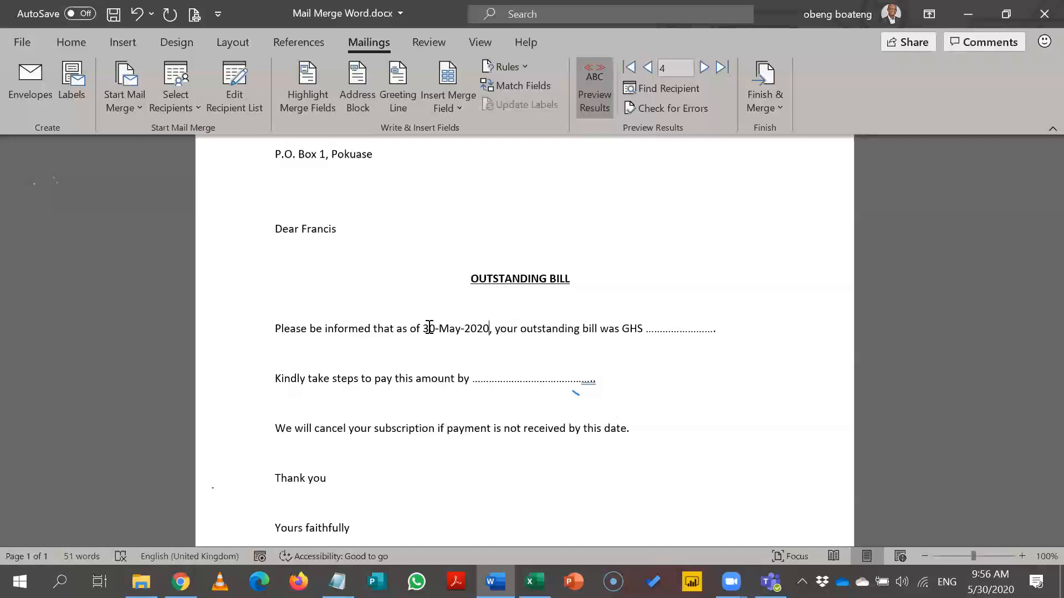
Select the dotted placeholder after GHS in the bill sentence.
drag(648, 332, 718, 331)
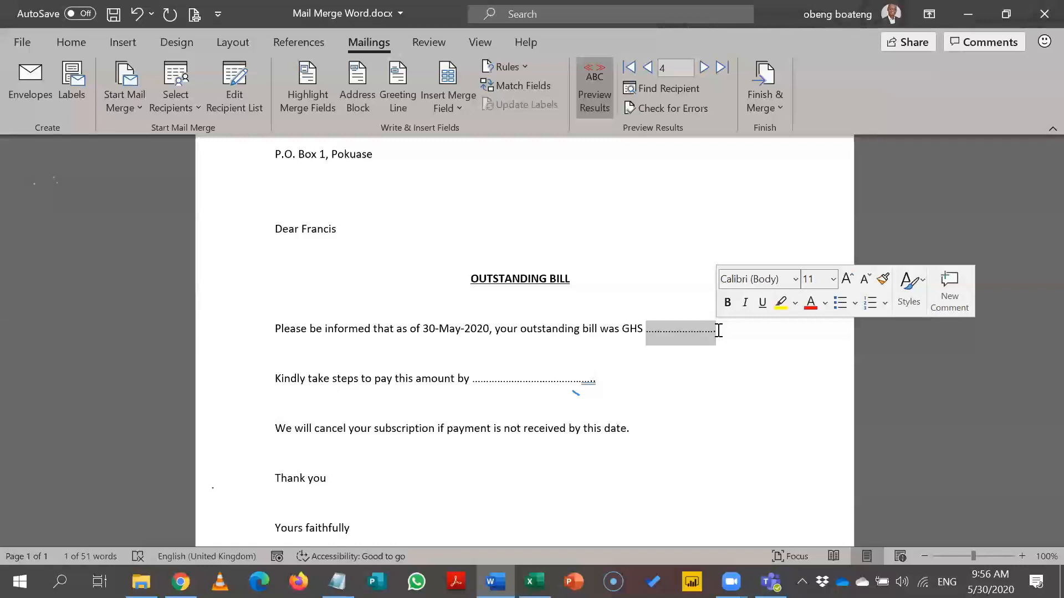
Replace the placeholder after GHS with the Outstanding merge field, previewing GHS 807.
click(451, 108)
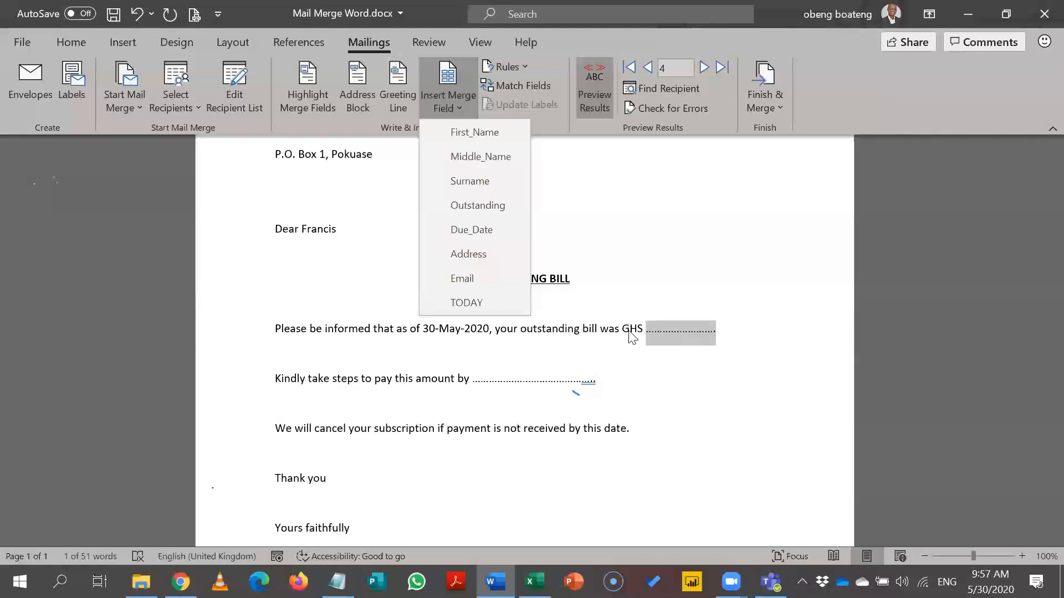
click(507, 208)
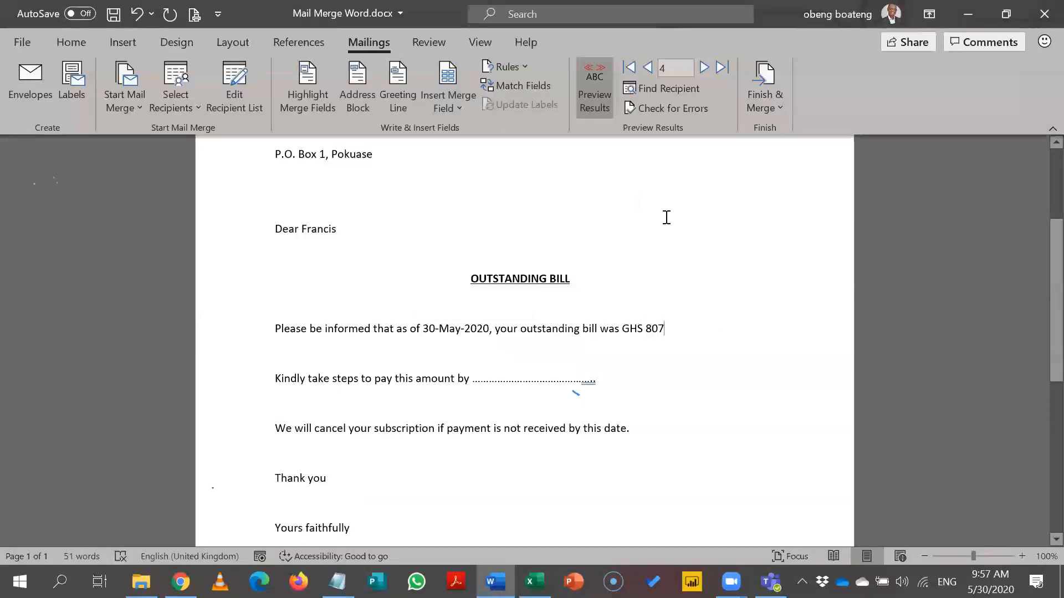
Step the preview through the recipients to record 5, showing GHS 1250.
click(647, 68)
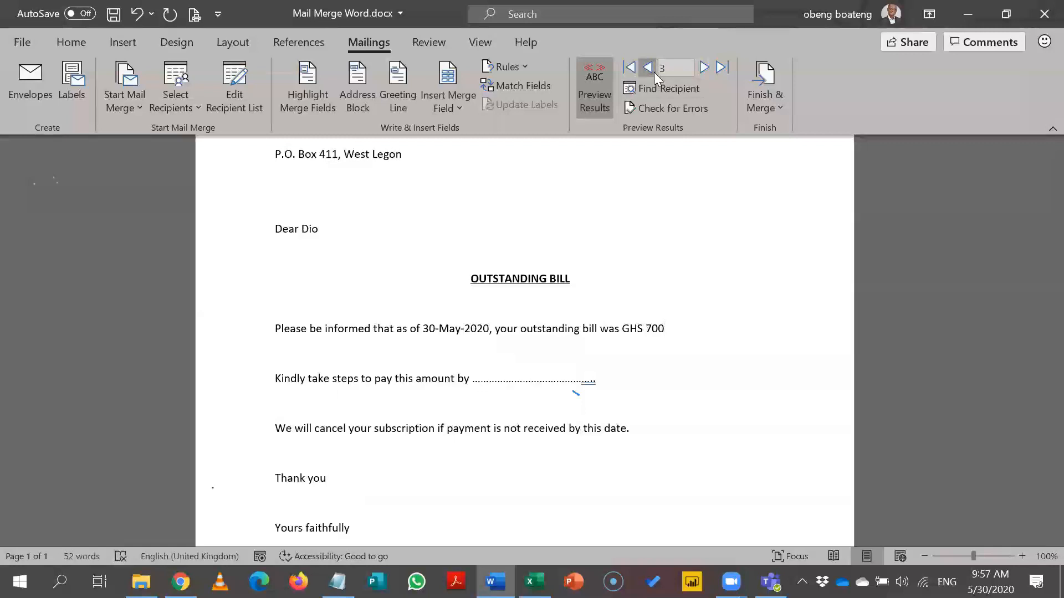
double_click(653, 71)
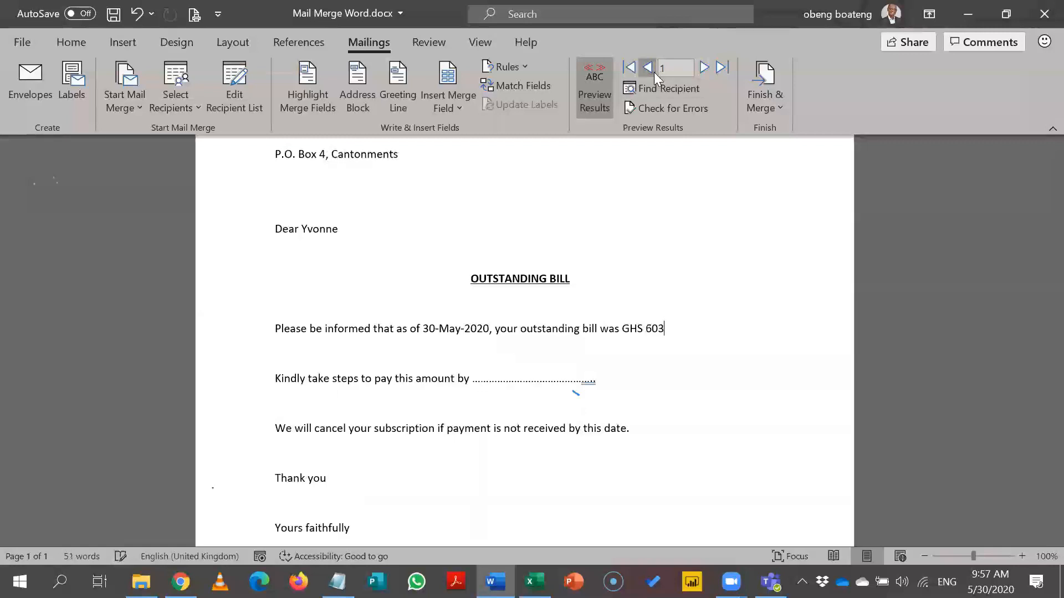
click(706, 67)
double_click(706, 68)
click(707, 68)
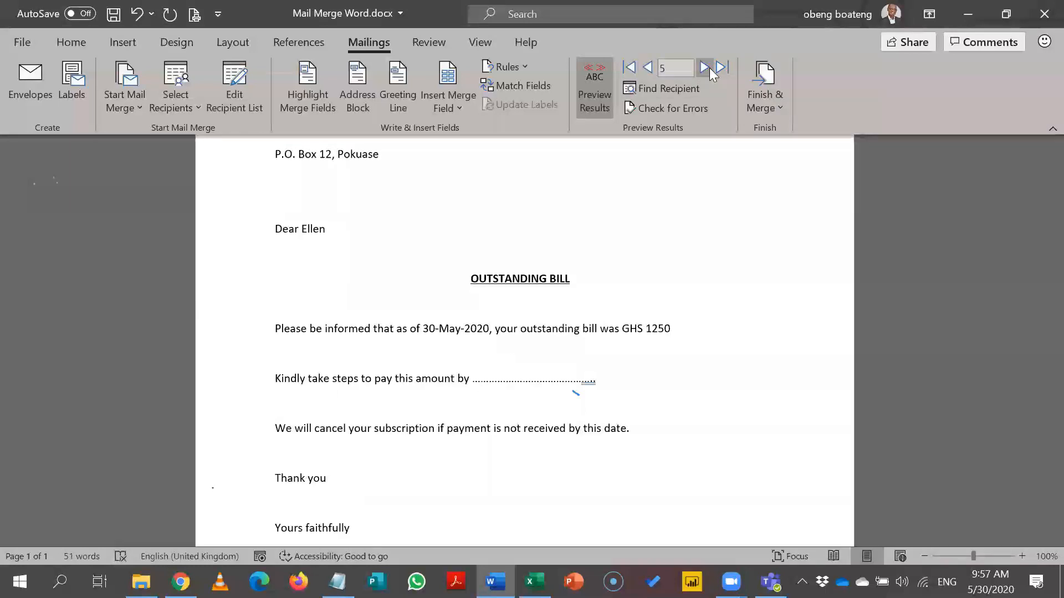
Put the insertion point inside the 1250 amount field.
click(655, 332)
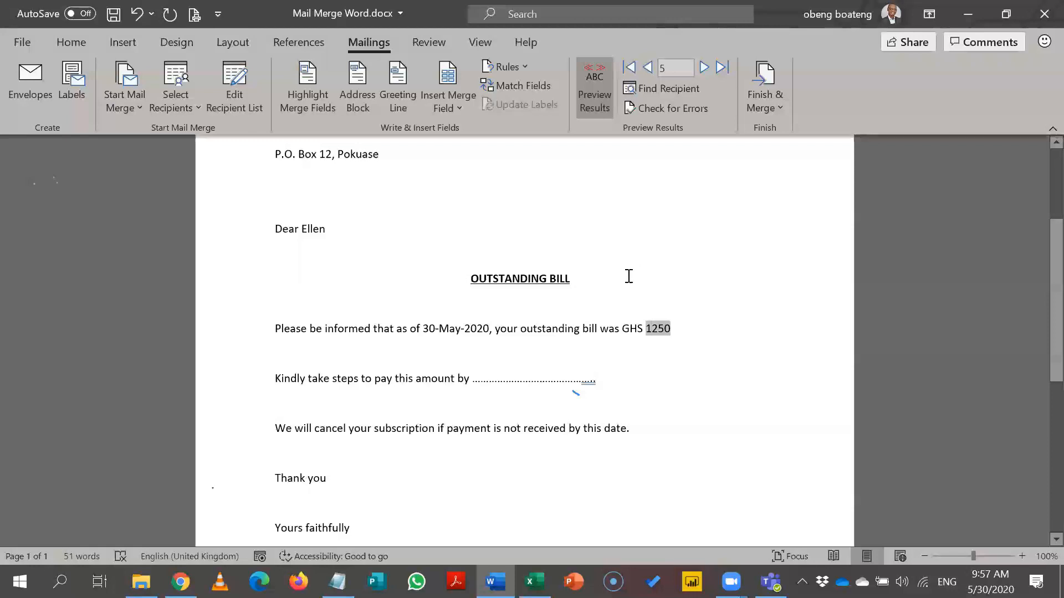
click(652, 331)
click(671, 364)
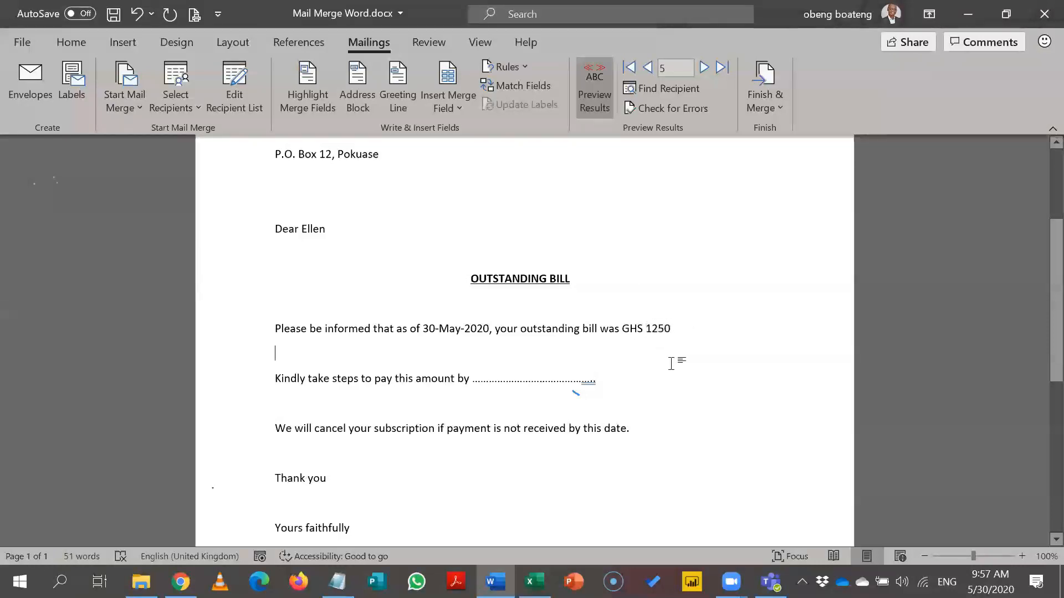
click(664, 331)
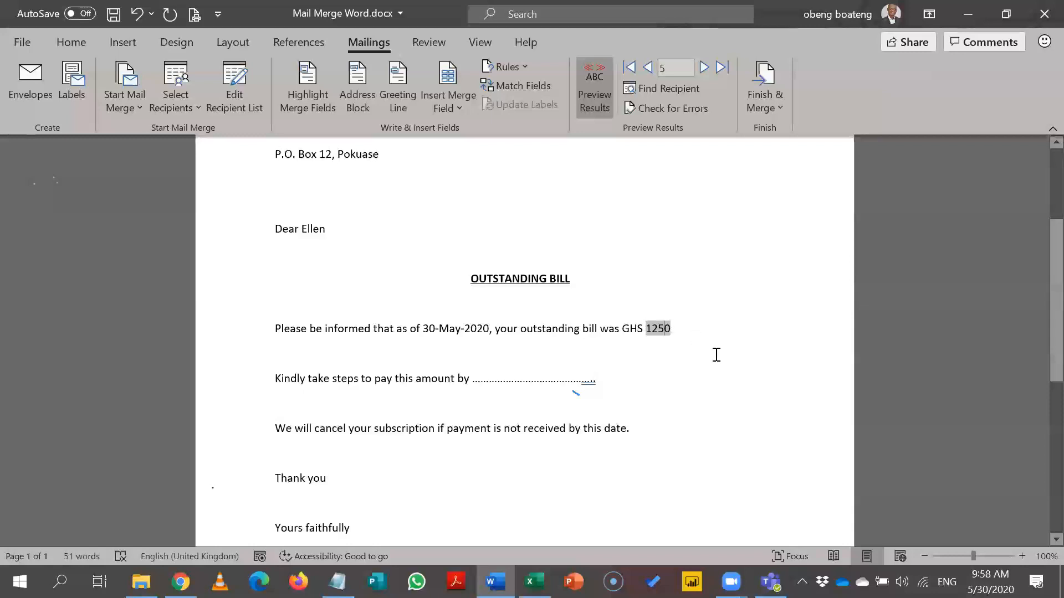
Show field codes and add the \# 0,0.0 number switch to the Outstanding MERGEFIELD.
key(alt+F9)
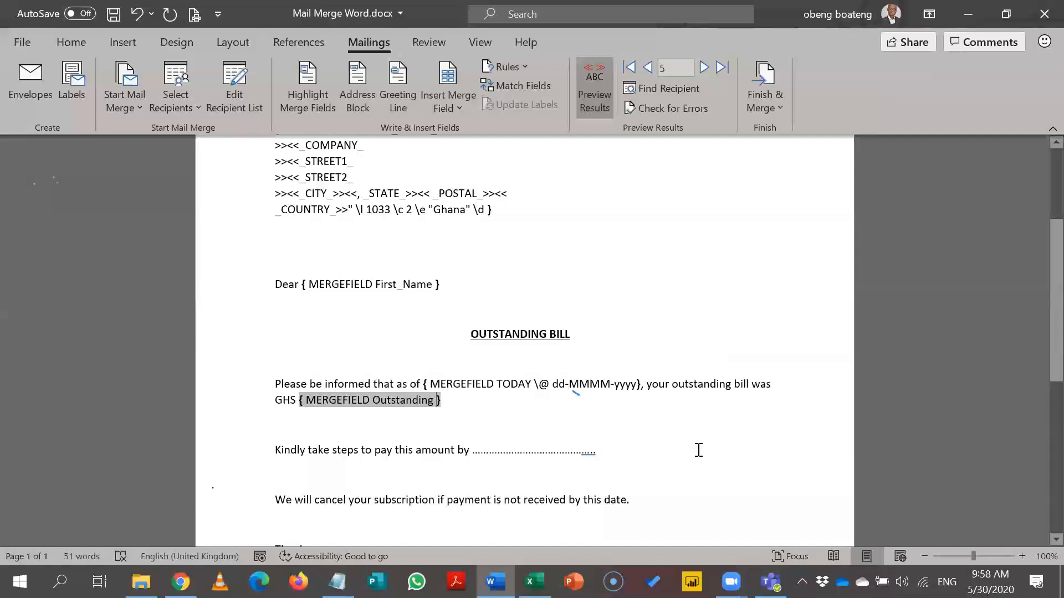
key(alt+Tab)
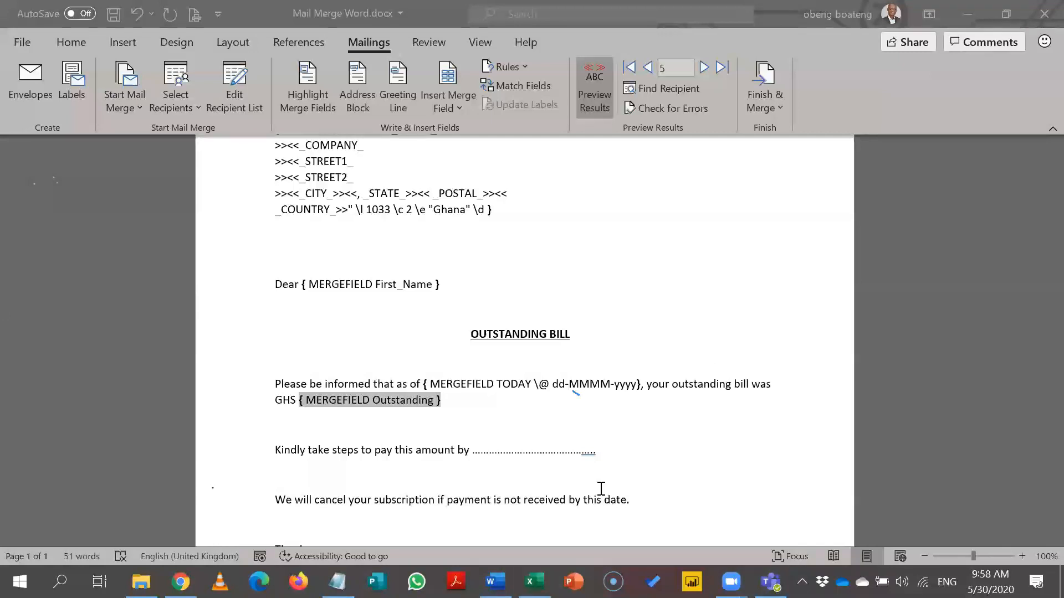
key(alt+Tab)
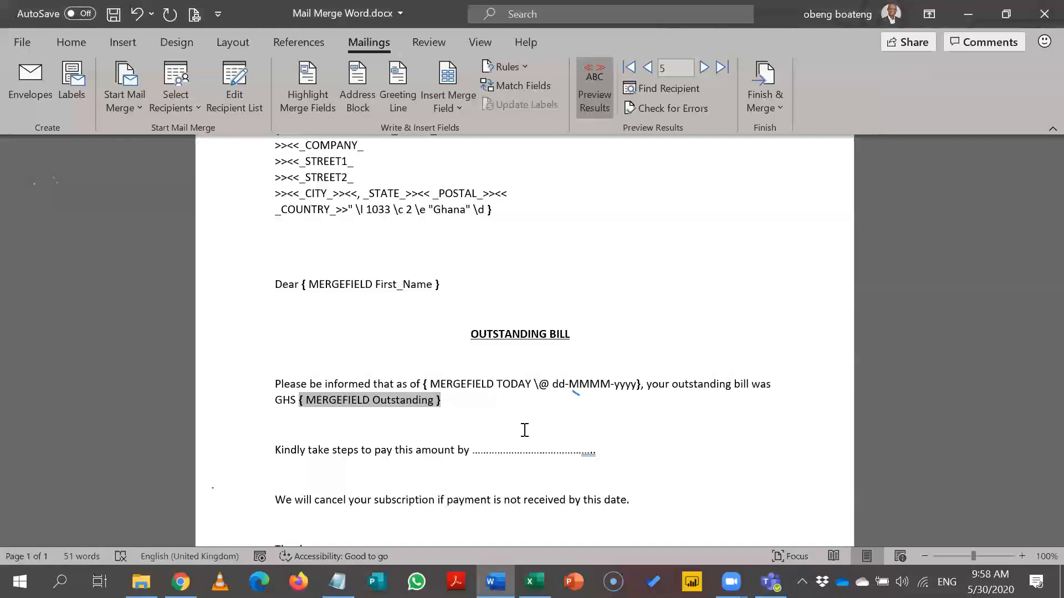
text(\)
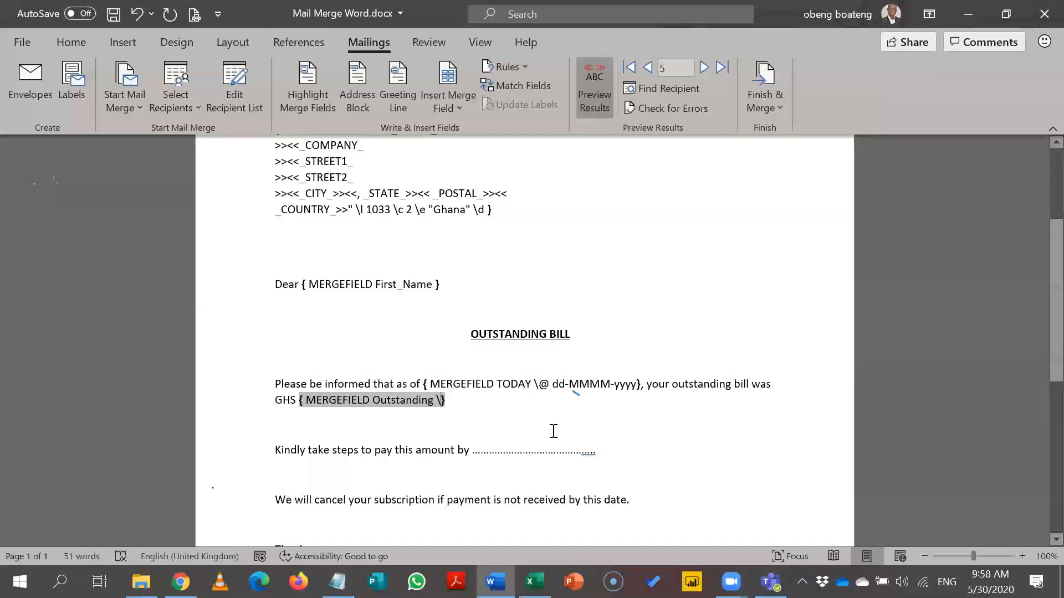
text(#)
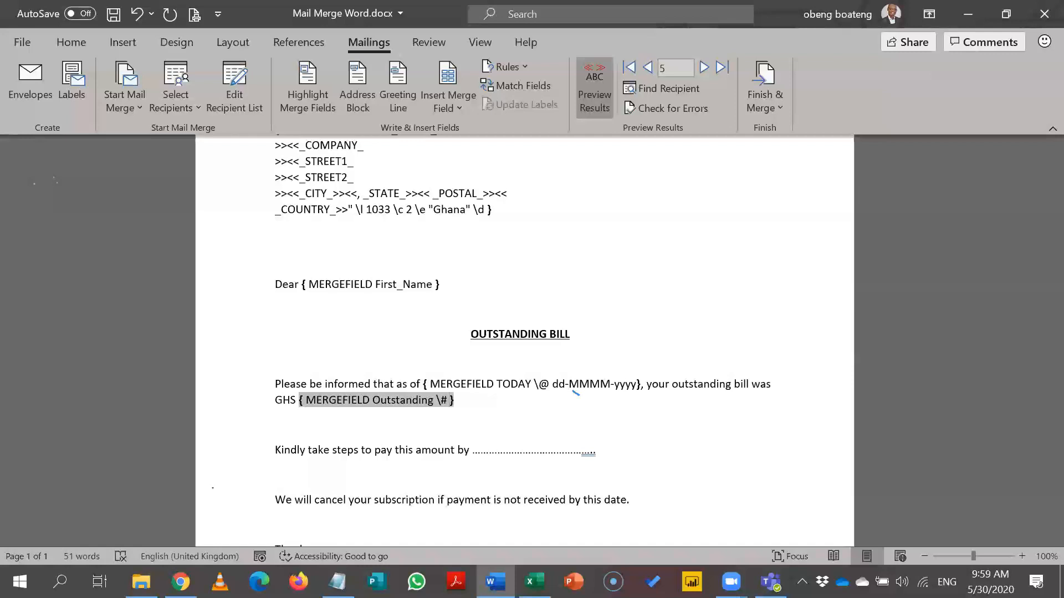
text(0)
text(,0)
text(.00)
key(BackSpace)
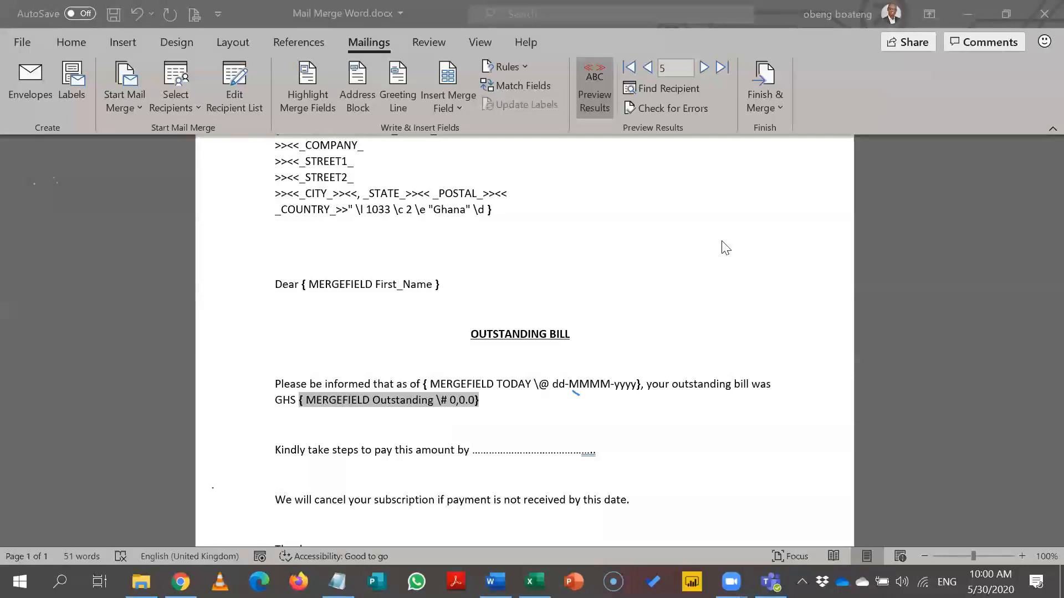
Hide field codes and update the amount field so it reads GHS 1,250.0.
key(alt+F9)
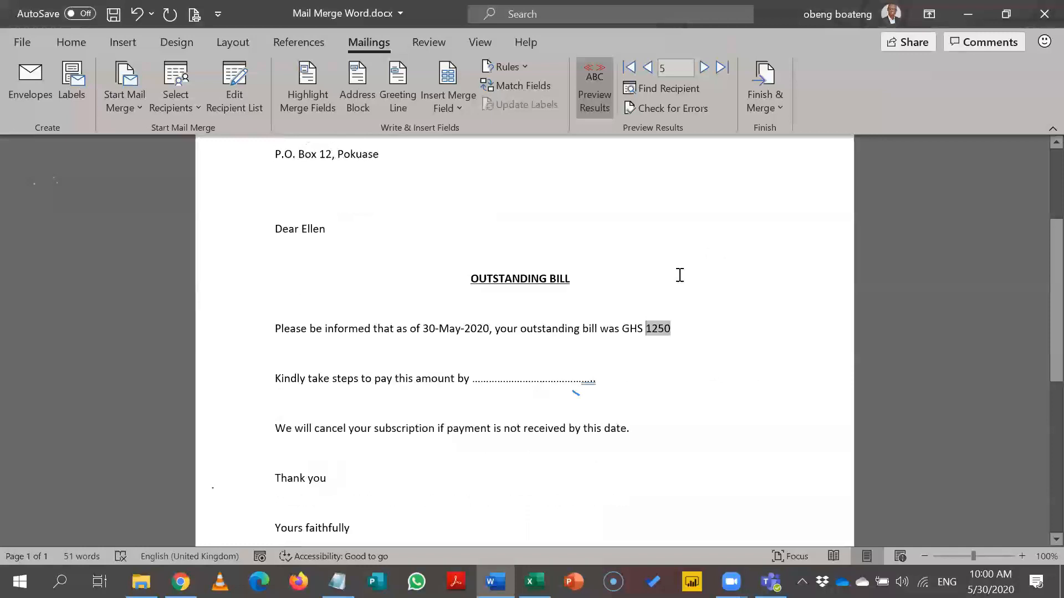
right_click(661, 330)
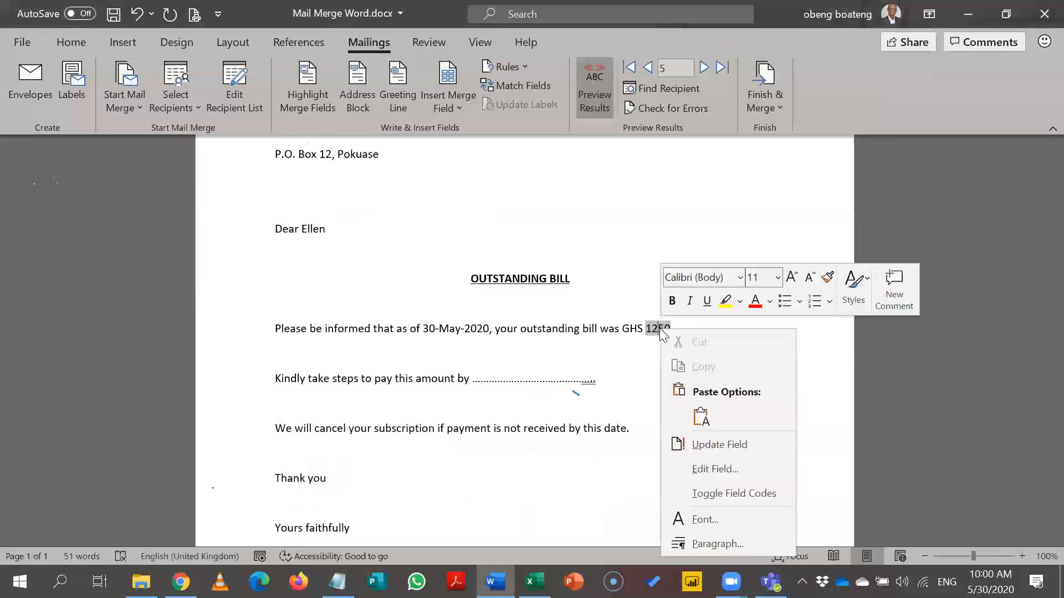
click(709, 444)
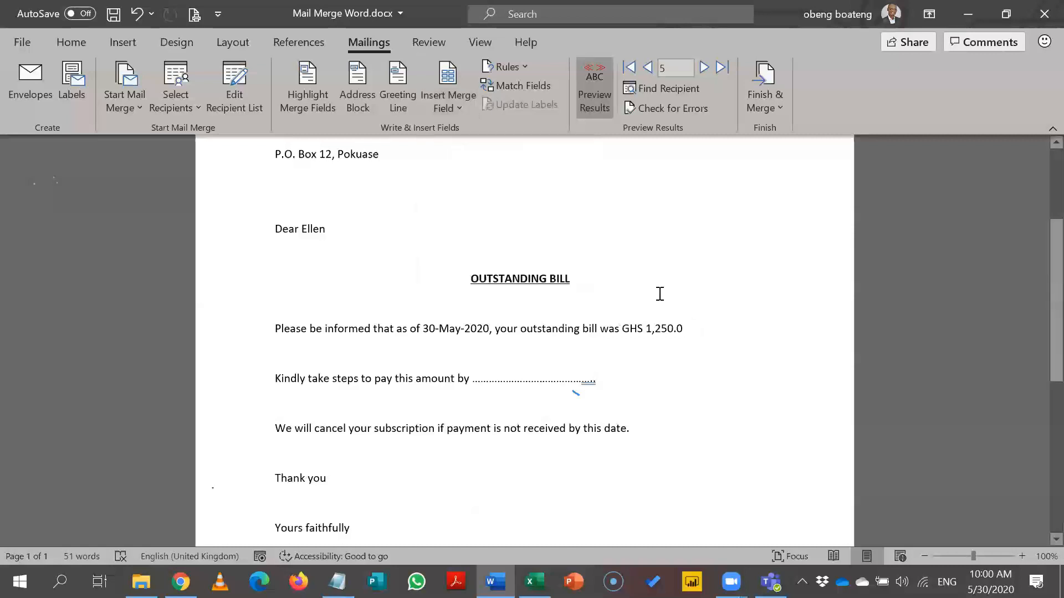
Make GHS 1,250.0 bold in the bill sentence.
drag(682, 348, 629, 334)
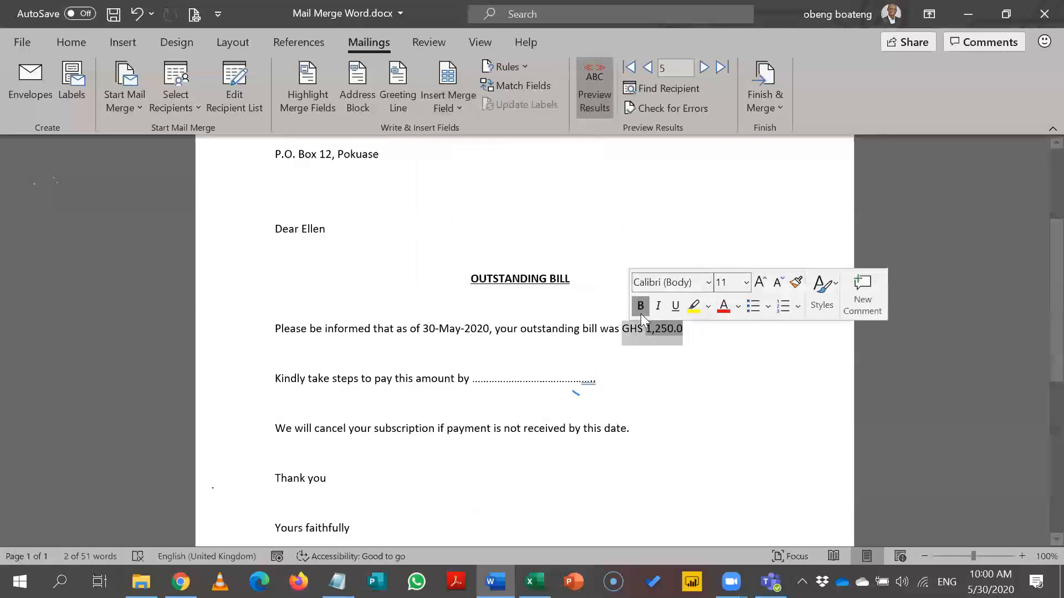
click(641, 309)
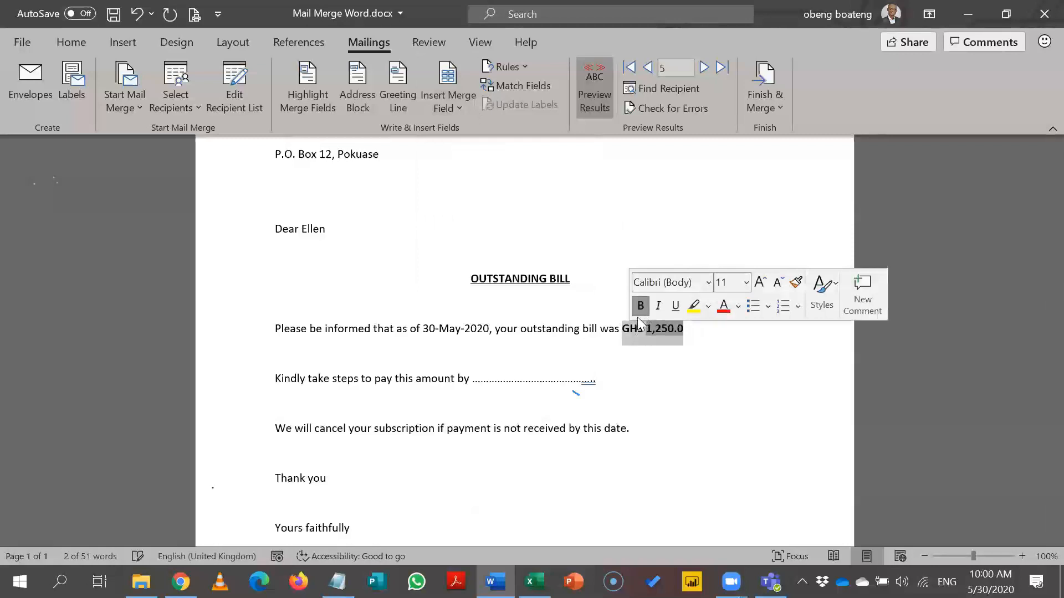
click(492, 329)
Make the date 30-May-2020 bold.
drag(493, 329, 464, 352)
click(465, 356)
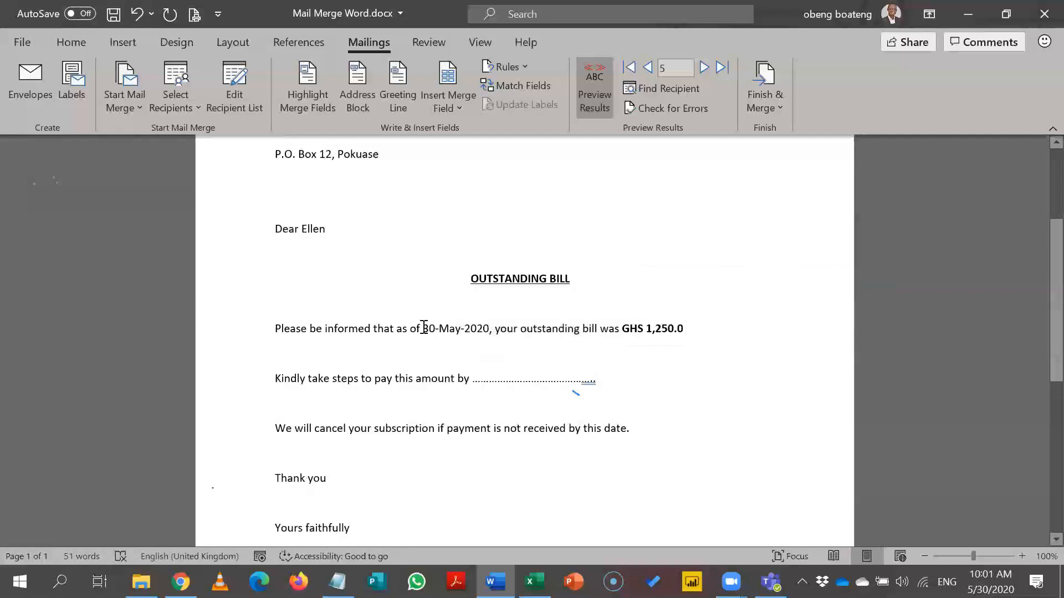
double_click(427, 328)
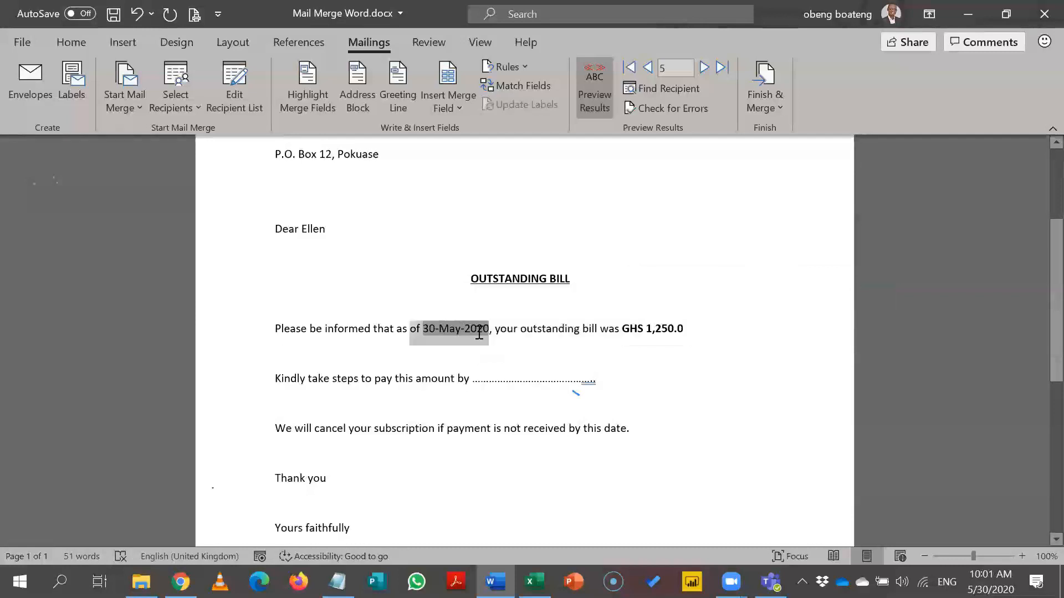
click(503, 340)
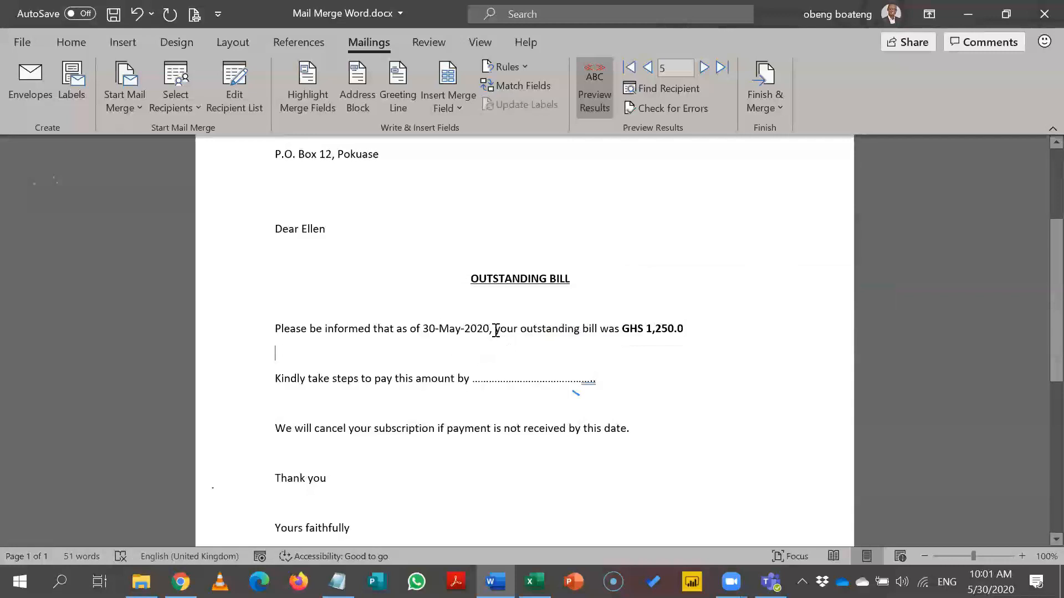
double_click(477, 333)
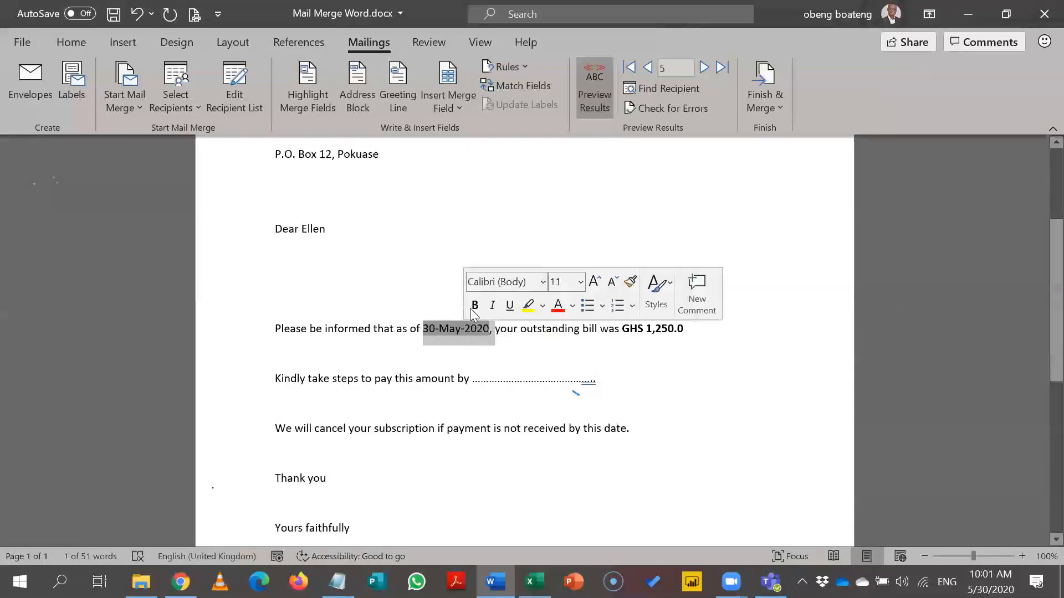
click(474, 306)
click(420, 277)
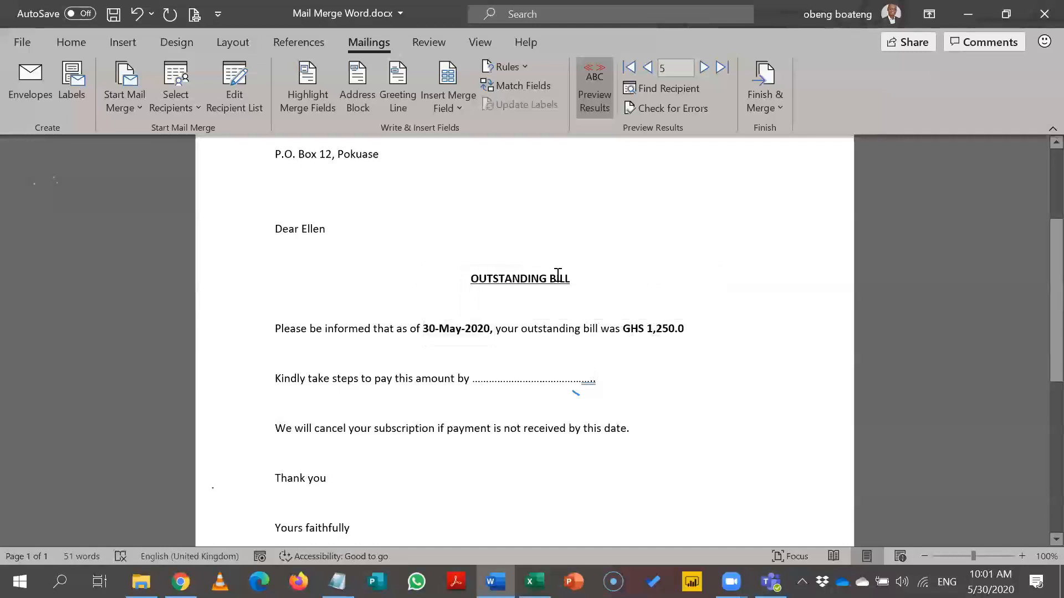
Check the amount, date and greeting name fields by placing the cursor in each.
click(652, 327)
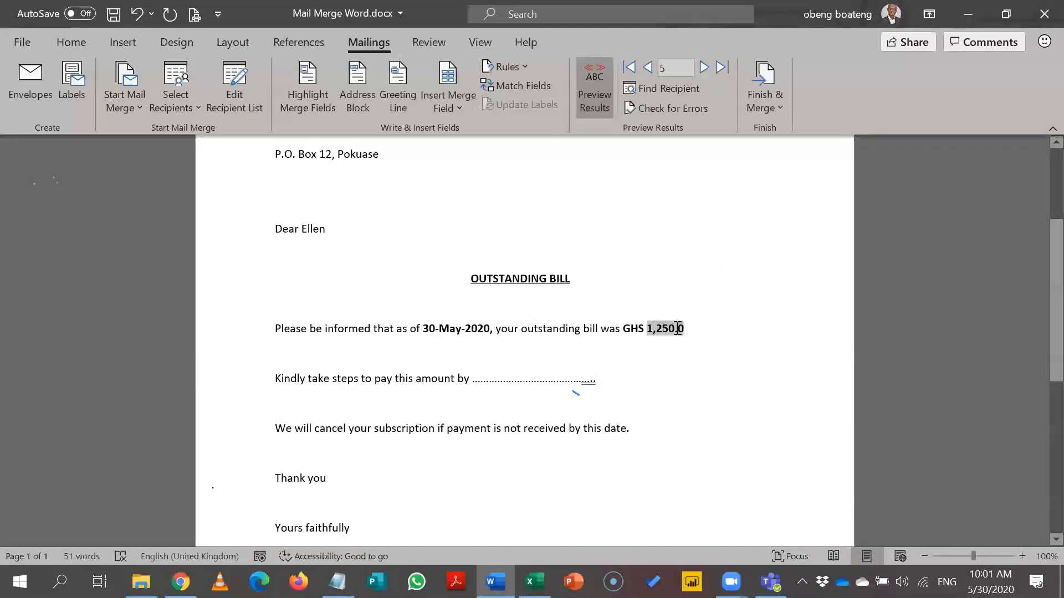
click(484, 328)
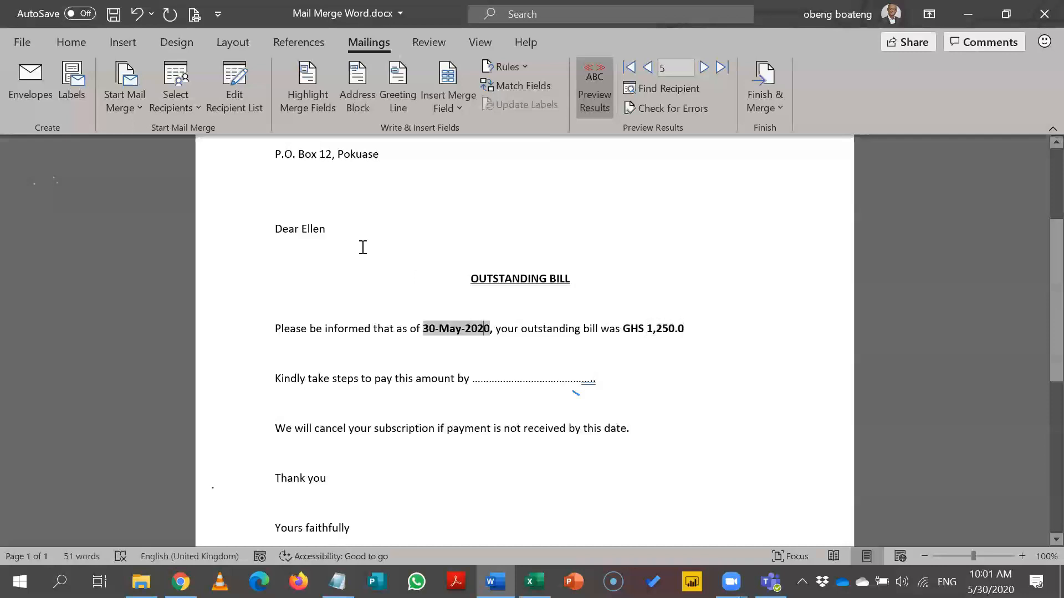
click(320, 226)
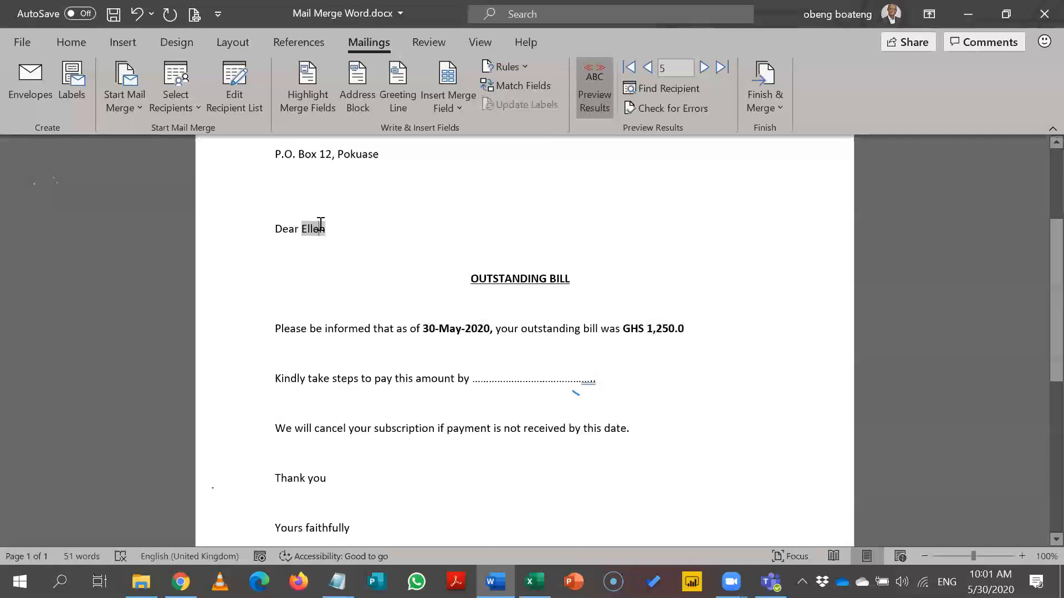
click(458, 221)
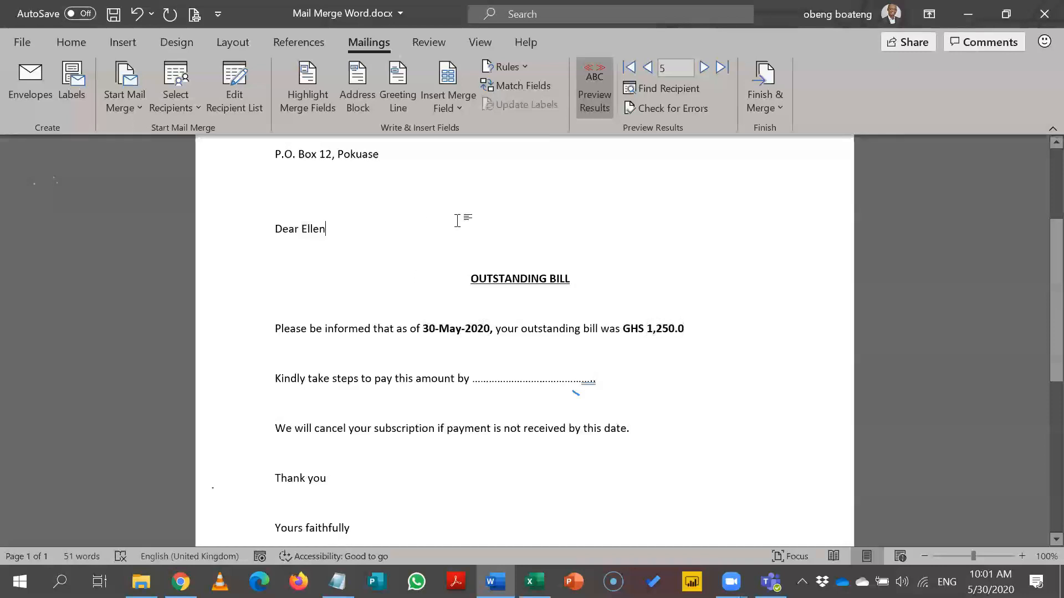
click(302, 94)
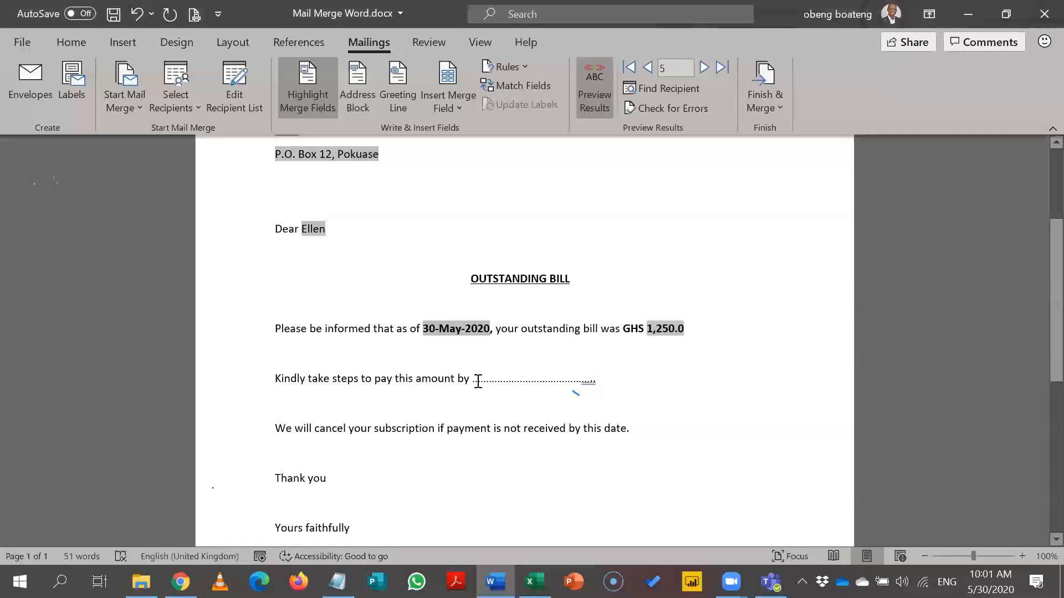
click(323, 101)
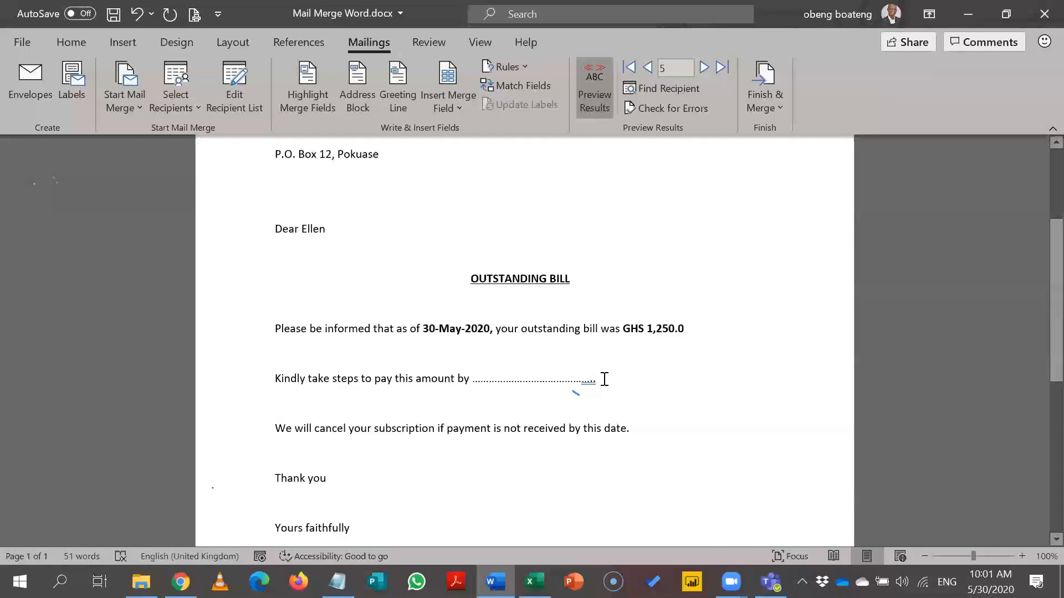
Delete the dotted placeholder after 'amount by' and show the available merge fields.
key(BackSpace)
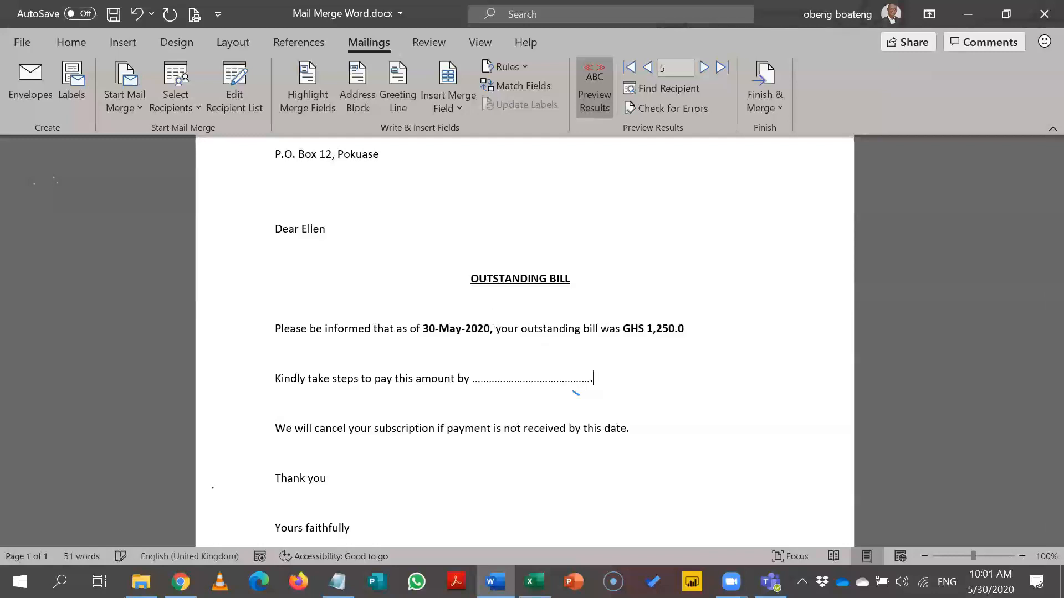
key(ctrl+BackSpace)
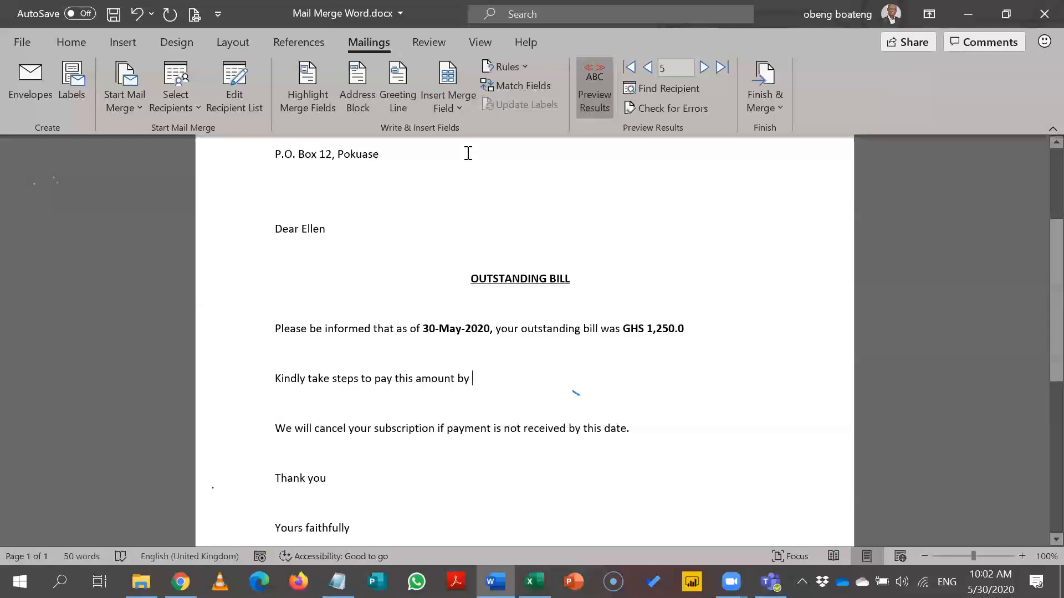
click(460, 110)
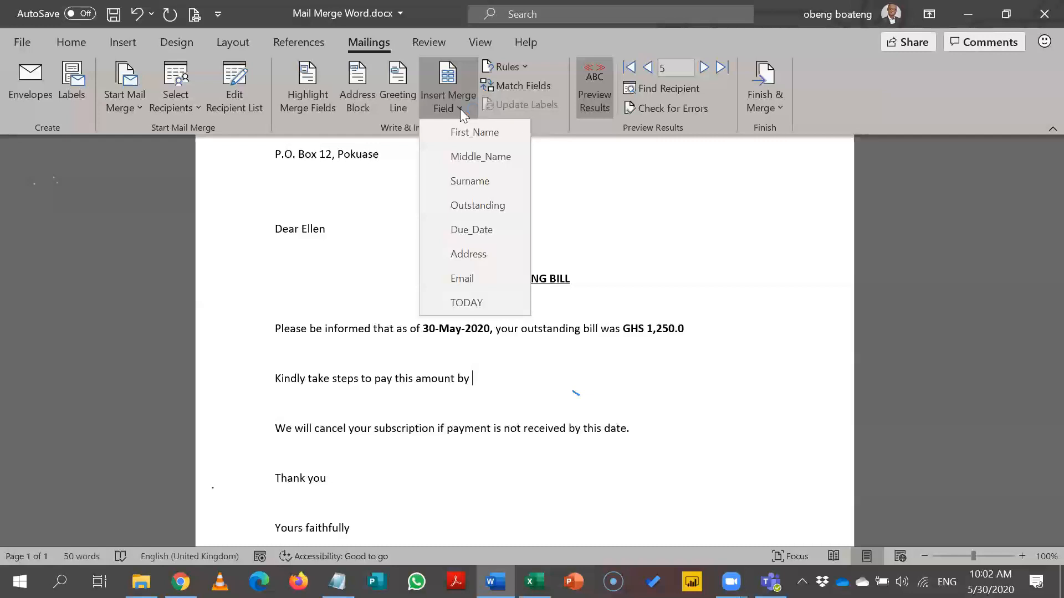
Insert the Due_Date merge field after 'amount by', previewing 6/14/2020.
click(477, 236)
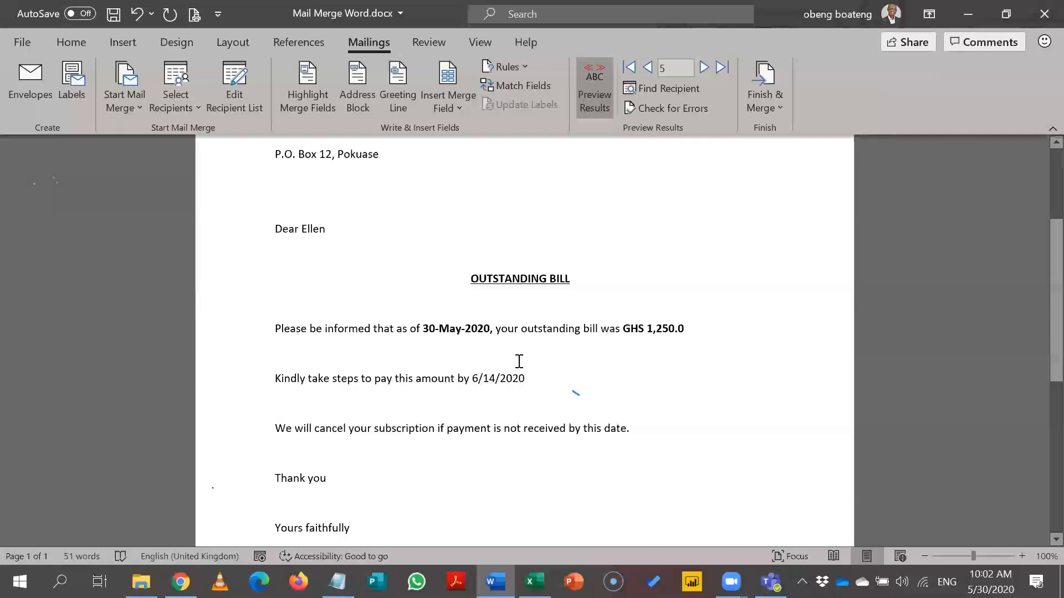
click(506, 372)
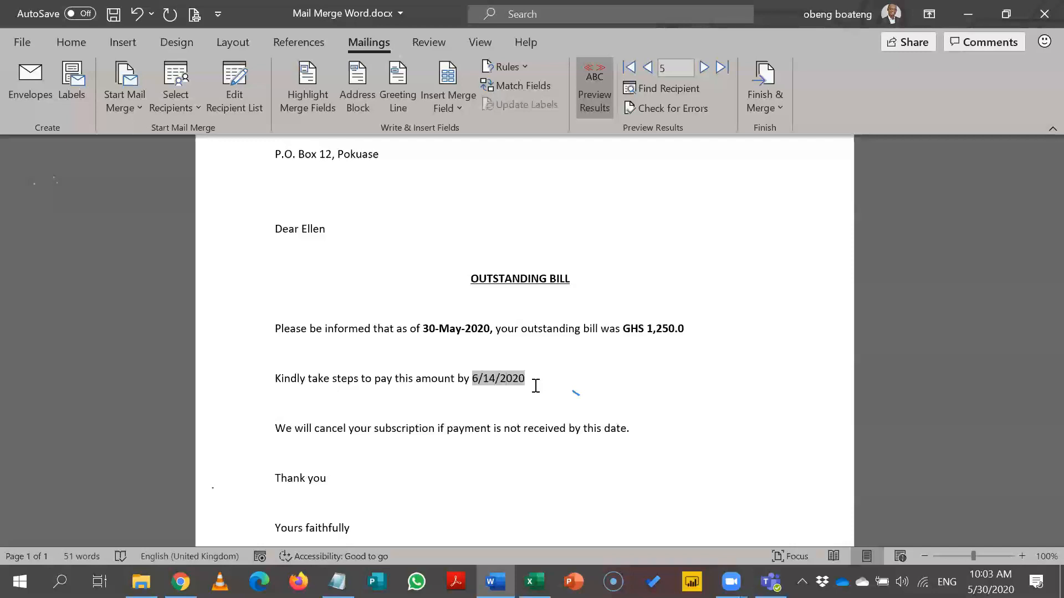
Show field codes and add the \@ dd-MMMM-yyyy switch inside the Due_Date field.
key(alt+F9)
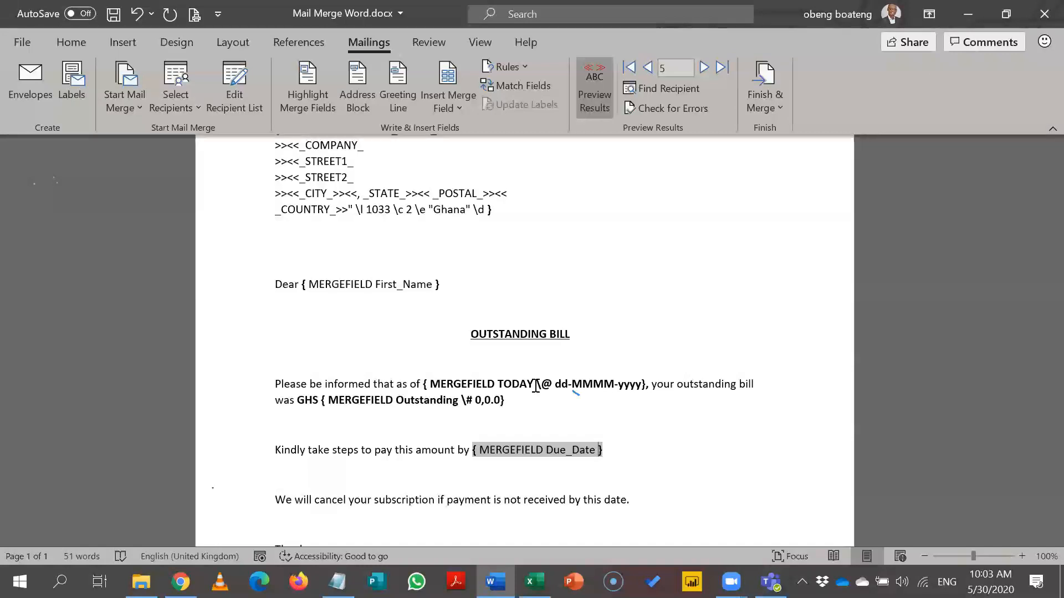
text(\@)
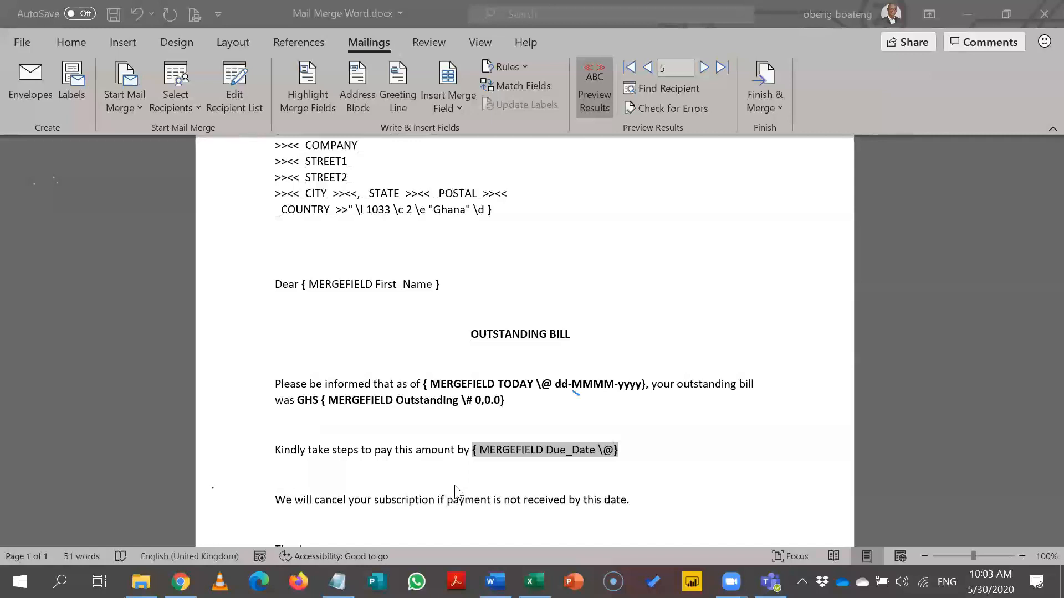
click(616, 456)
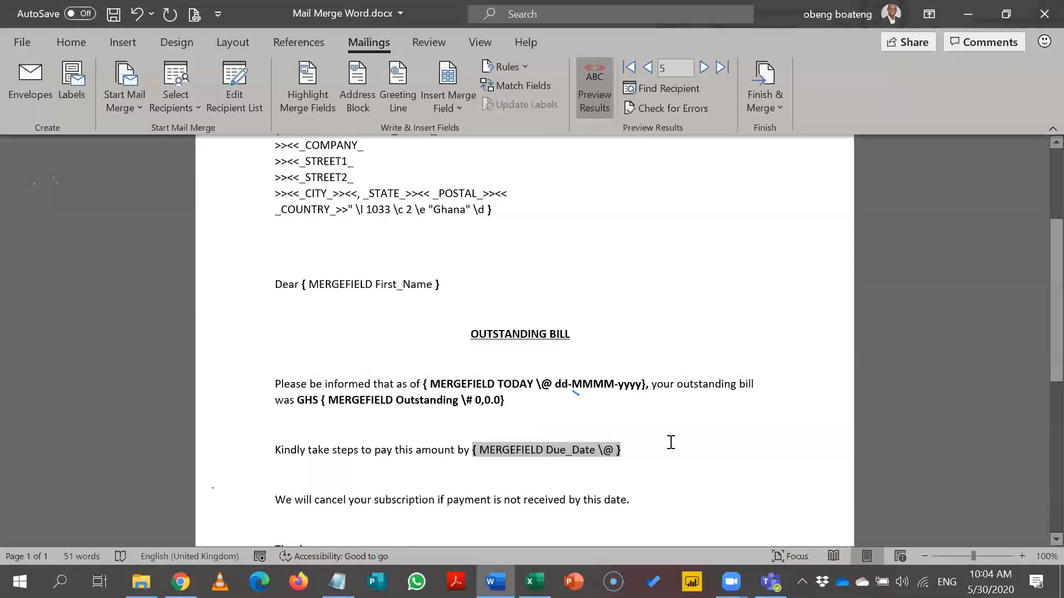
text(dd-)
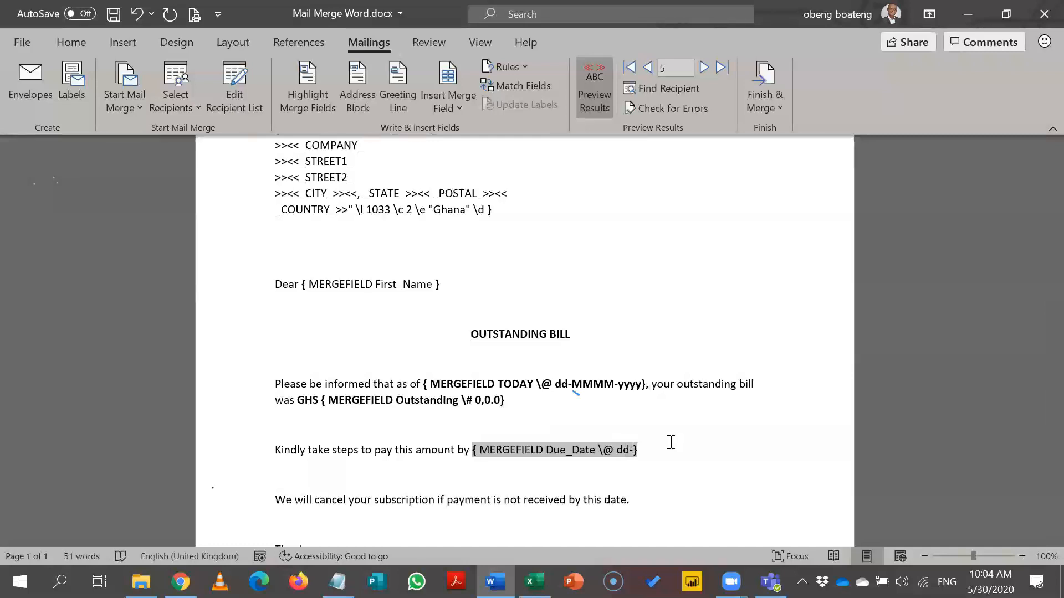
text(MMMM-yyyy)
Hide field codes and update the due date so it reads 14-June-2020.
key(alt+F9)
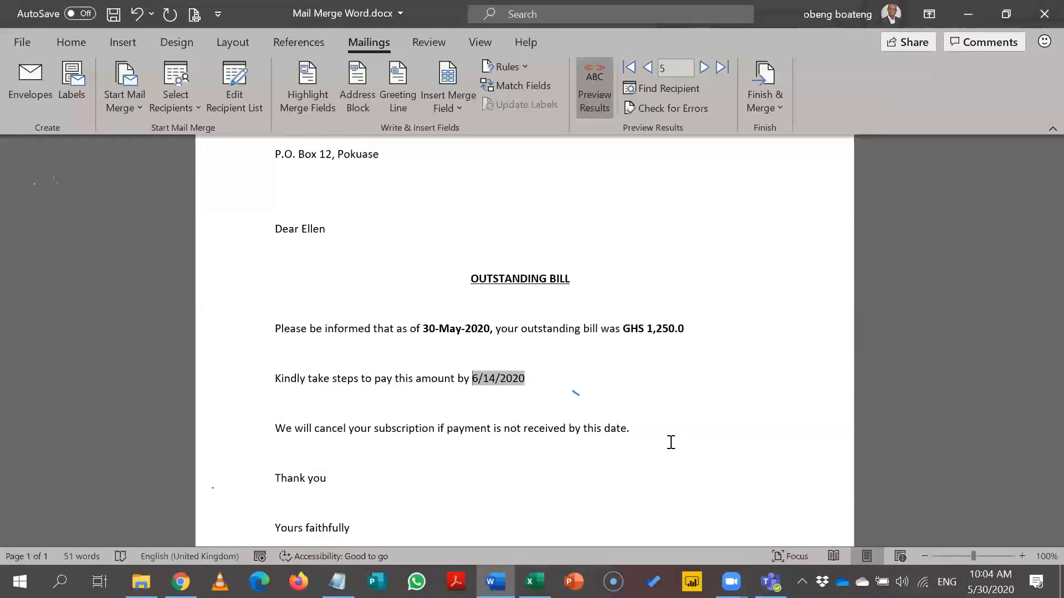
right_click(507, 377)
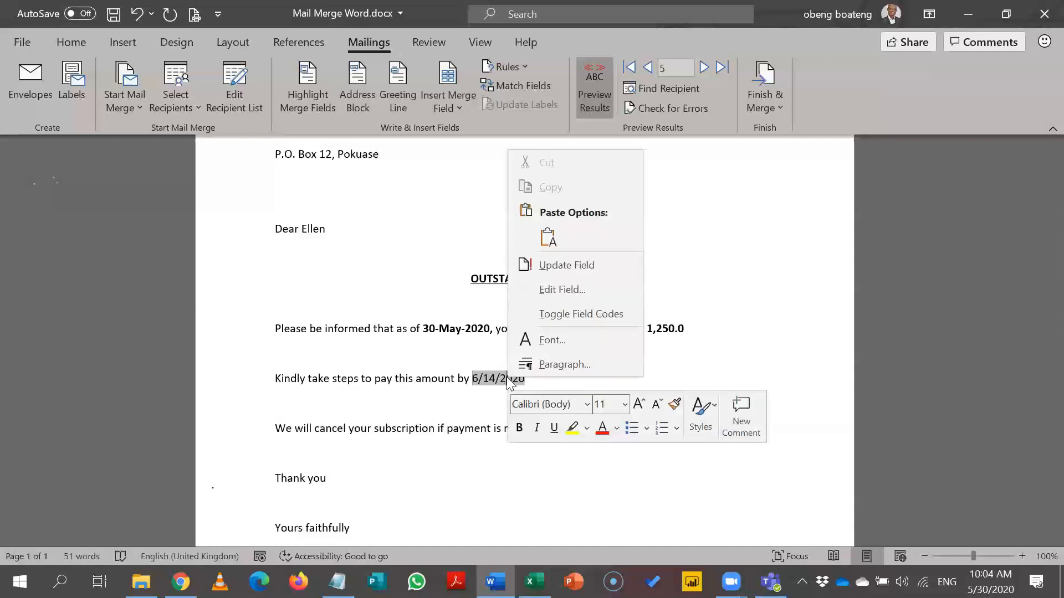
click(581, 270)
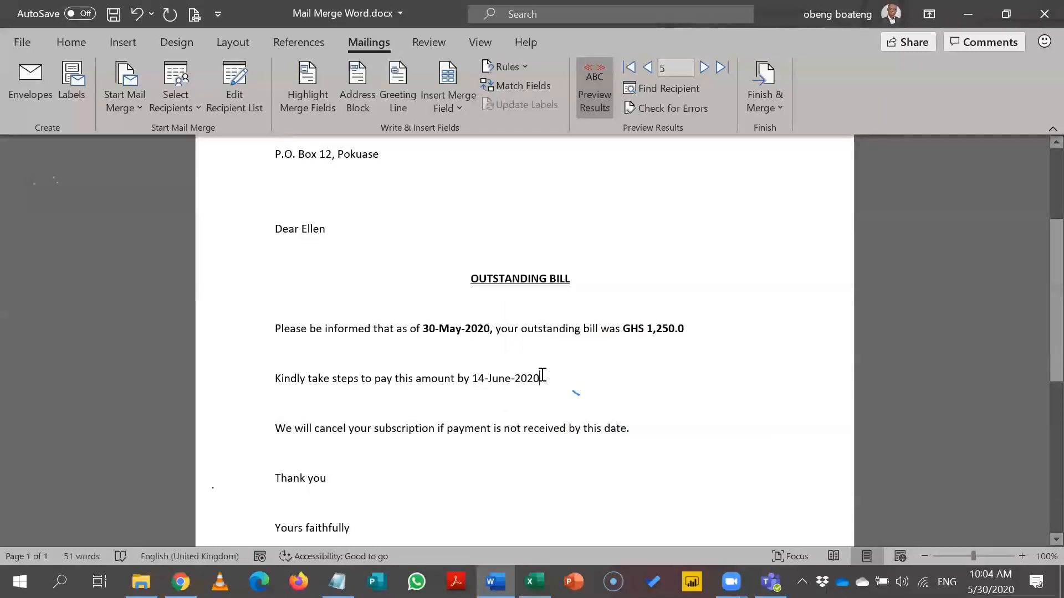
Make the due date 14-June-2020 bold.
drag(539, 379, 487, 380)
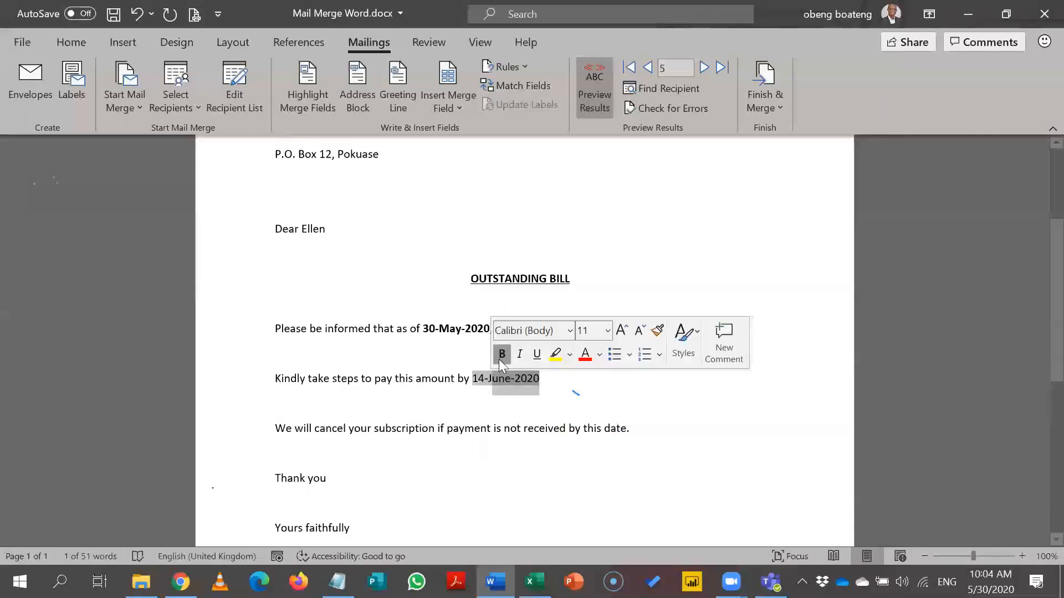
click(501, 357)
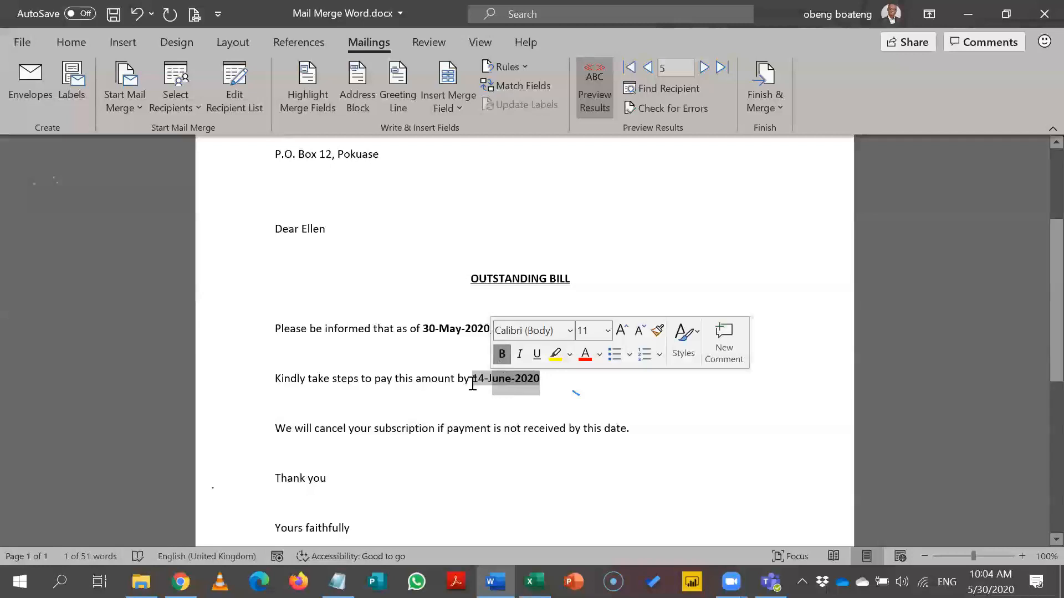
drag(472, 383, 505, 386)
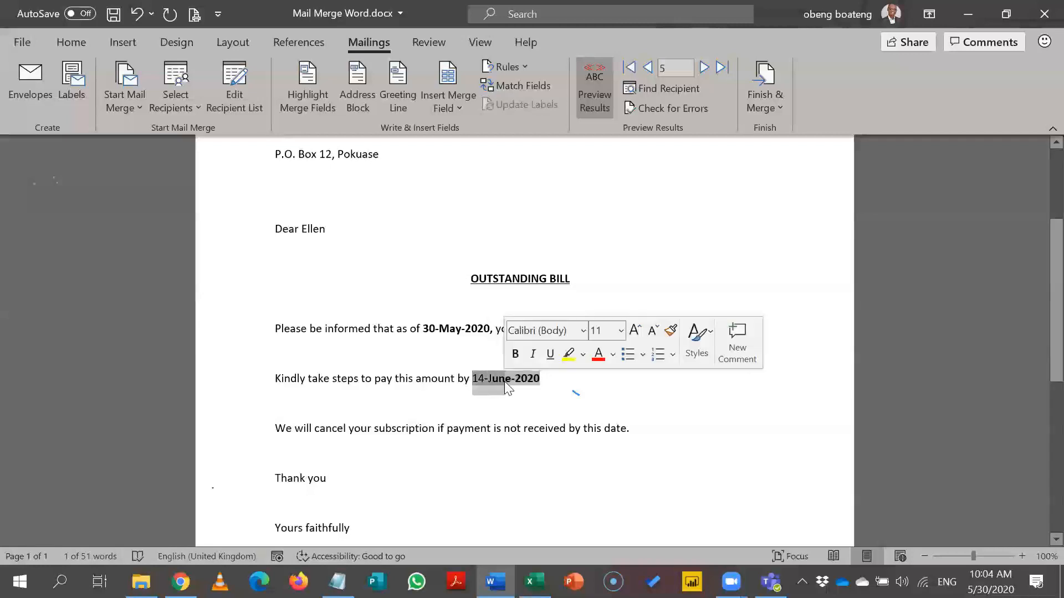
click(518, 355)
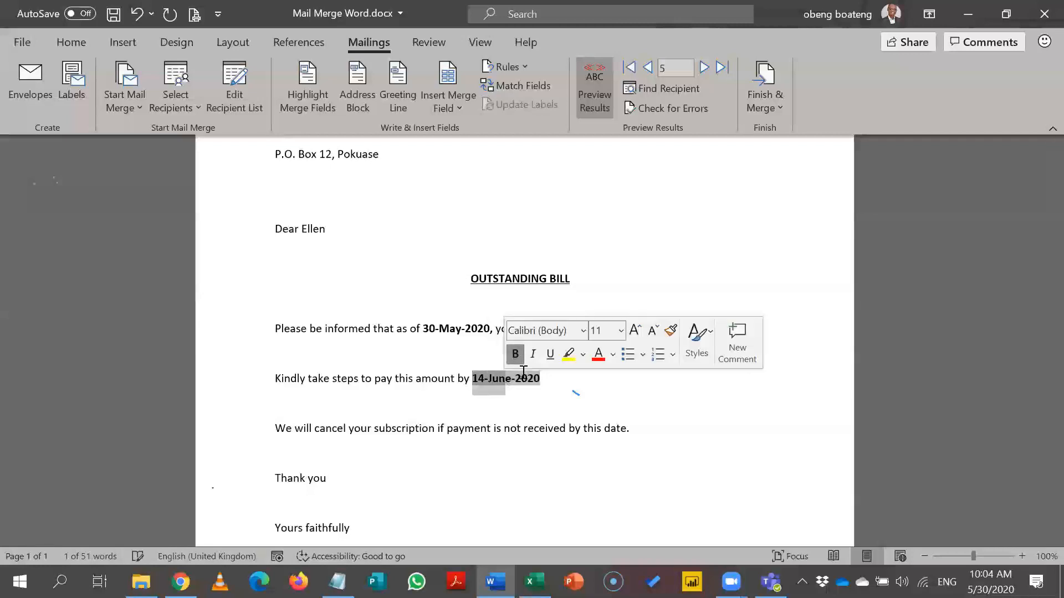
click(531, 406)
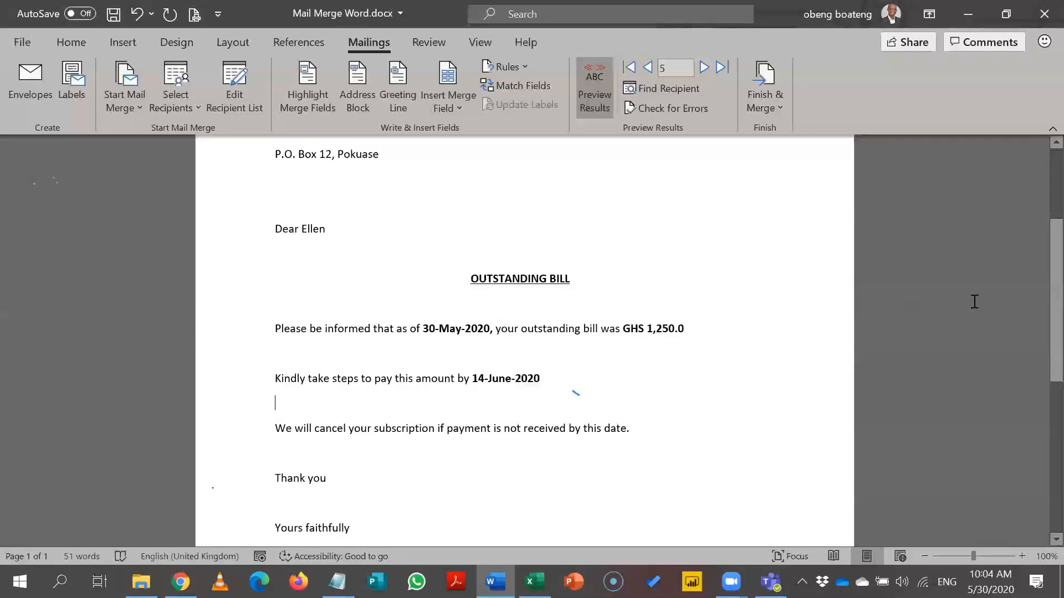
Step back and forth through the merged letters, ending on record 6 billing GHS 1,450.0.
scroll(1037, 297, up, 3)
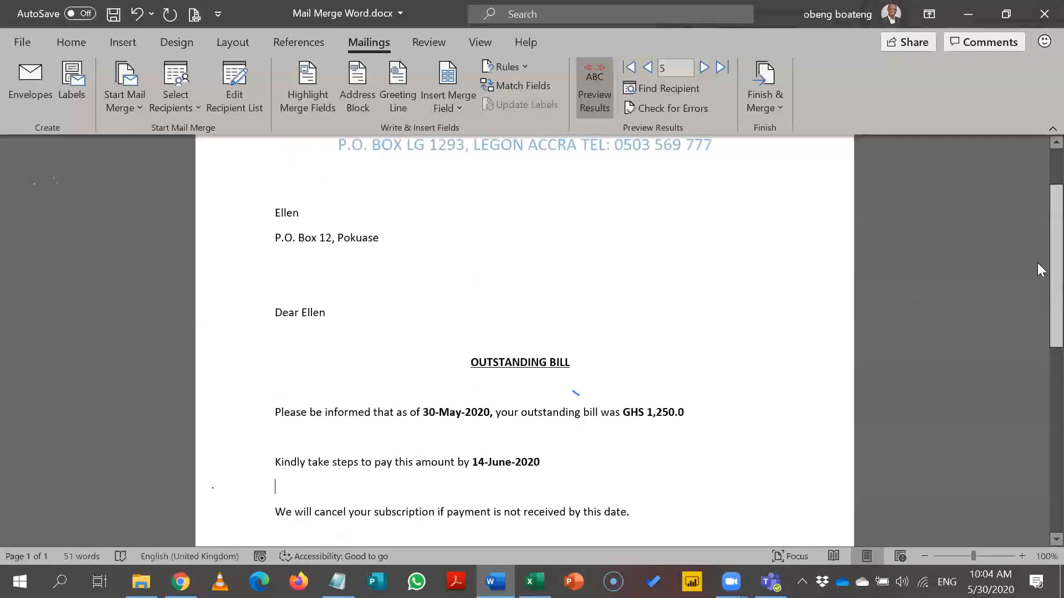
click(653, 71)
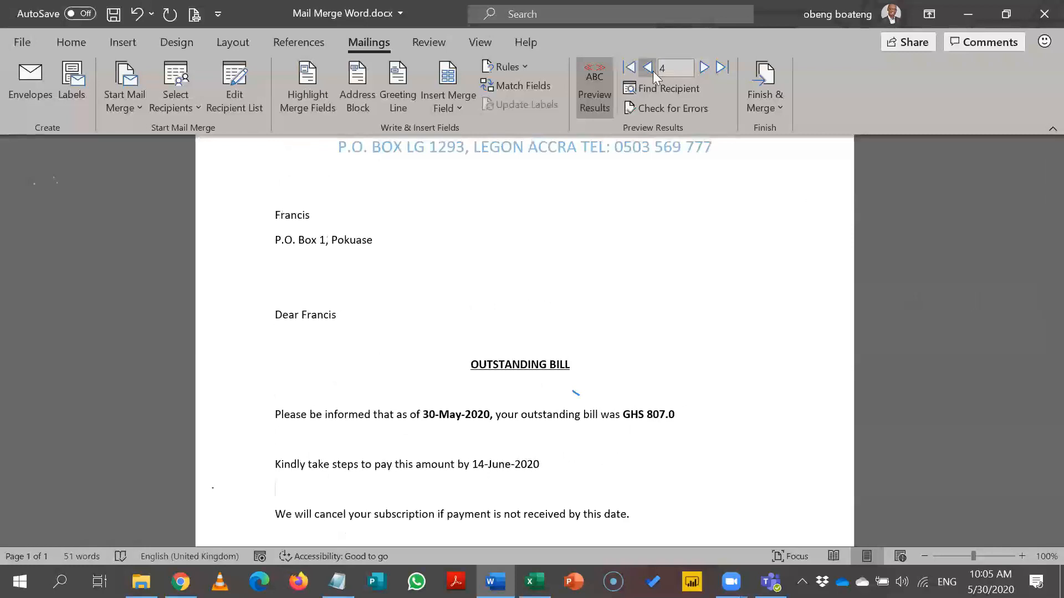
click(653, 71)
click(702, 68)
click(703, 69)
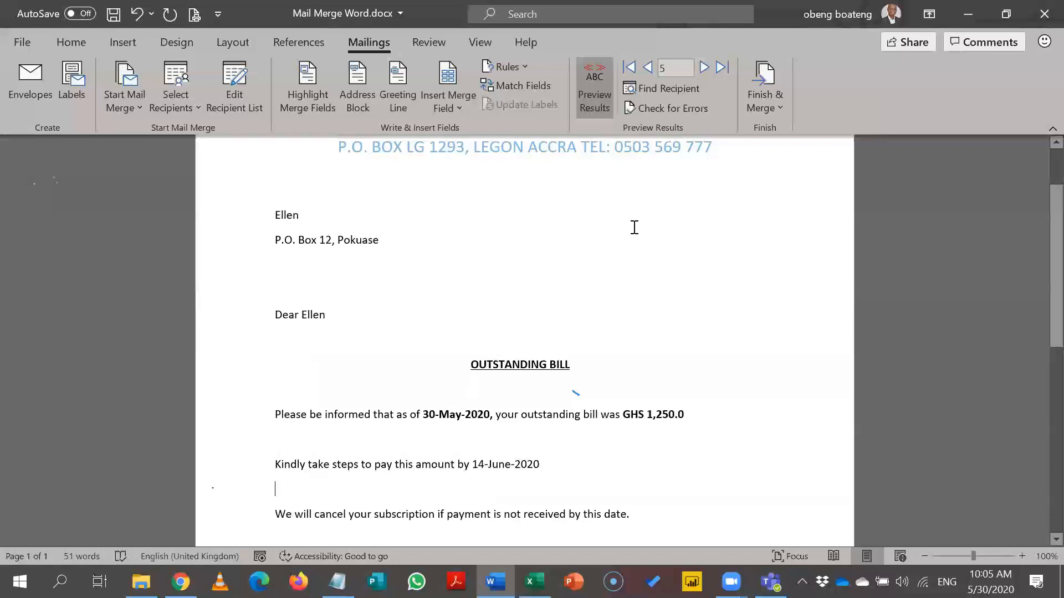
scroll(1038, 255, up, 3)
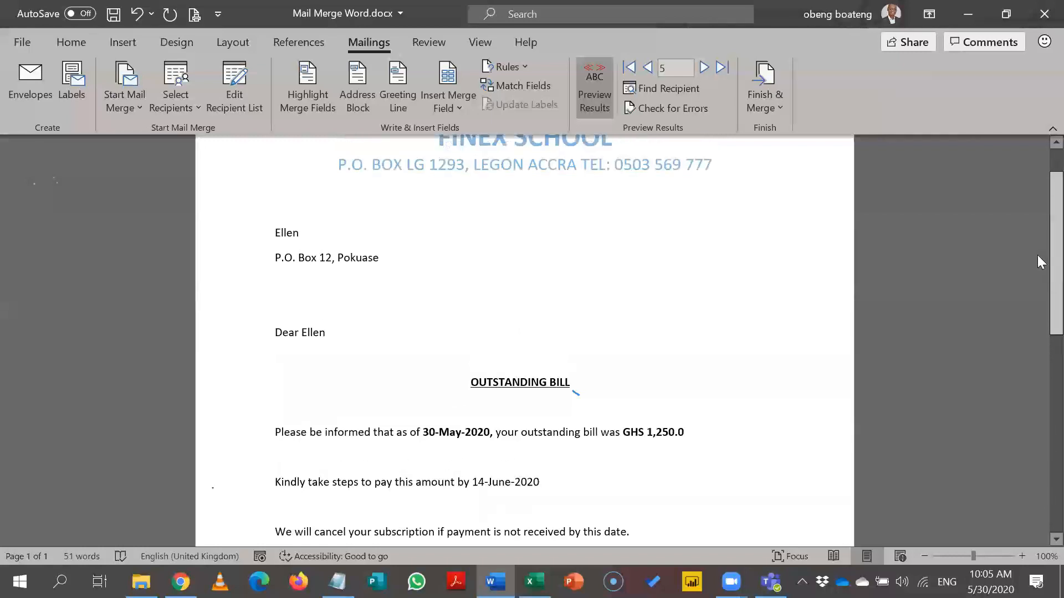
scroll(1037, 299, down, 15)
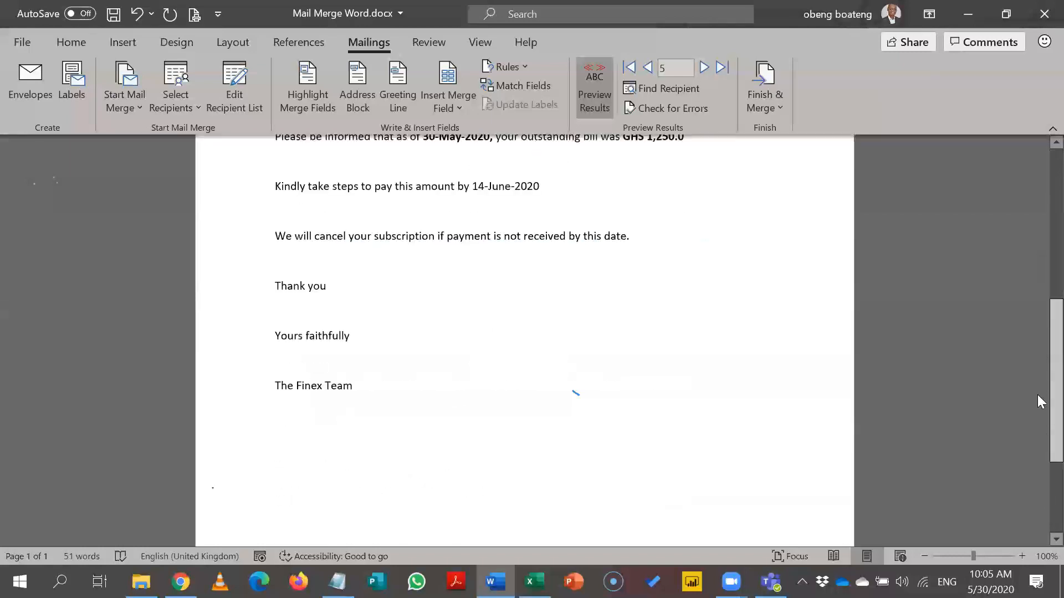
scroll(1038, 333, up, 7)
scroll(1037, 282, up, 4)
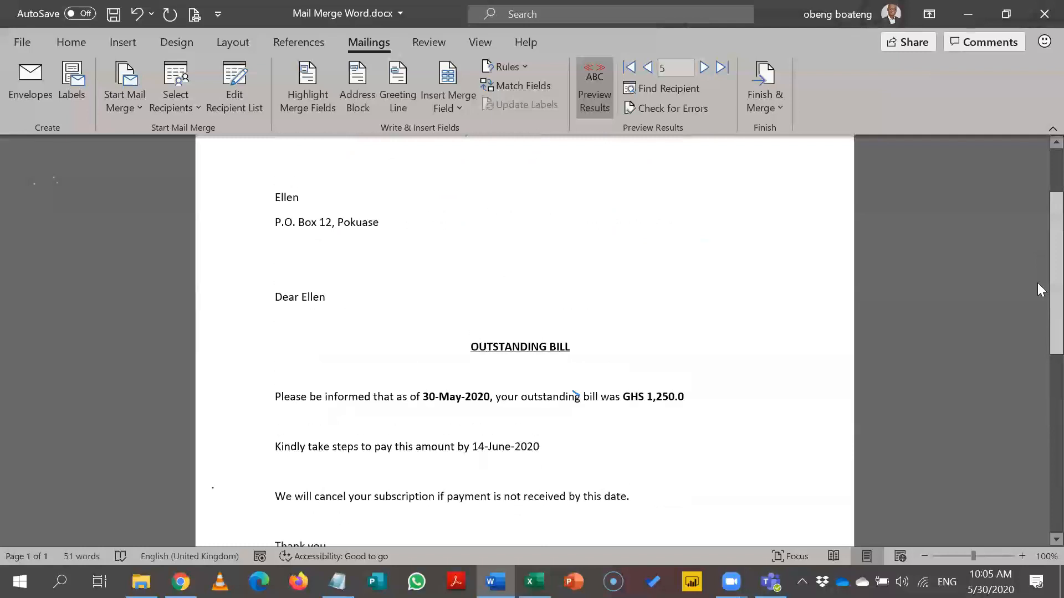
click(704, 68)
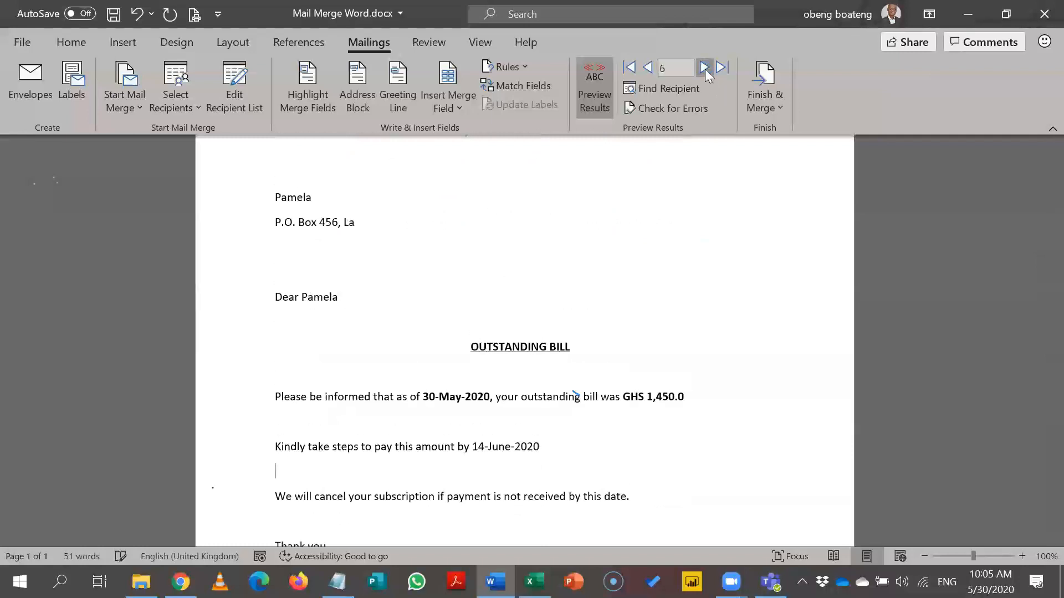
Search the First Name field for the recipient's first name to bring up record 1 (GHS 603.0).
click(677, 90)
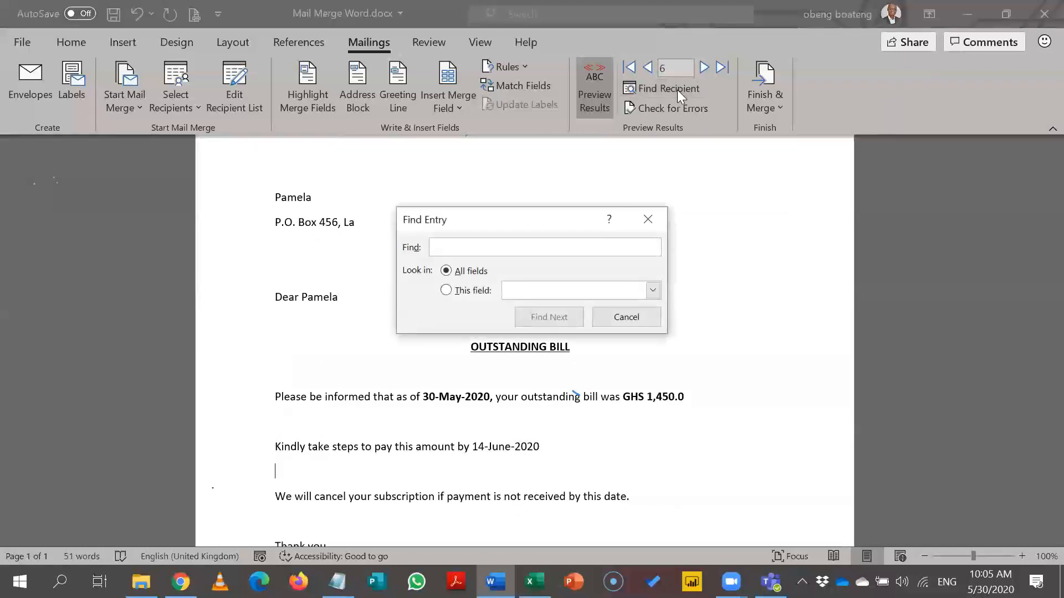
text(Y)
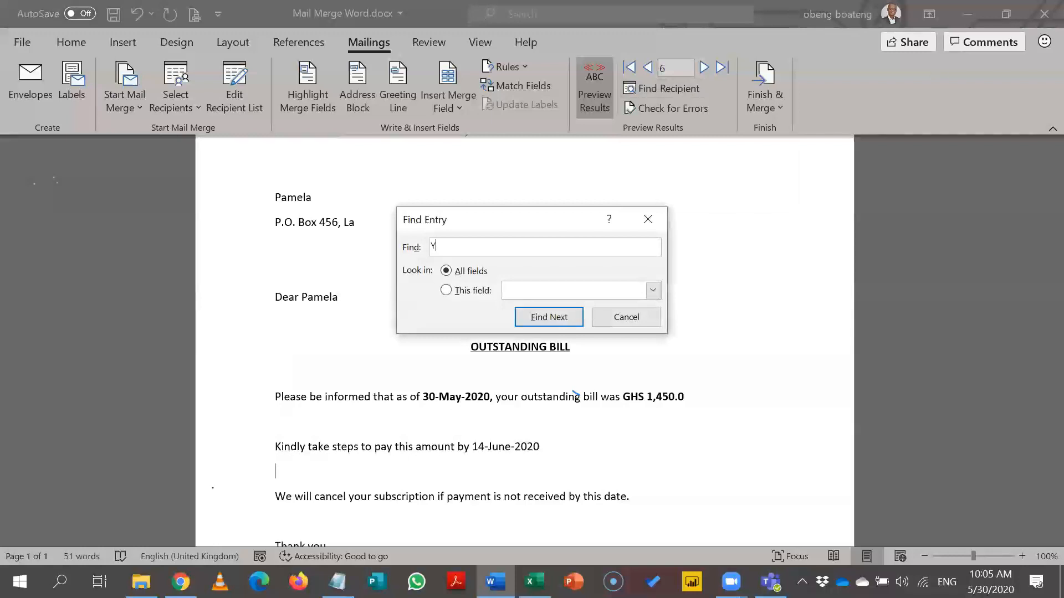
text(vinn)
key(BackSpace)
key(BackSpace)
text(onne)
click(454, 292)
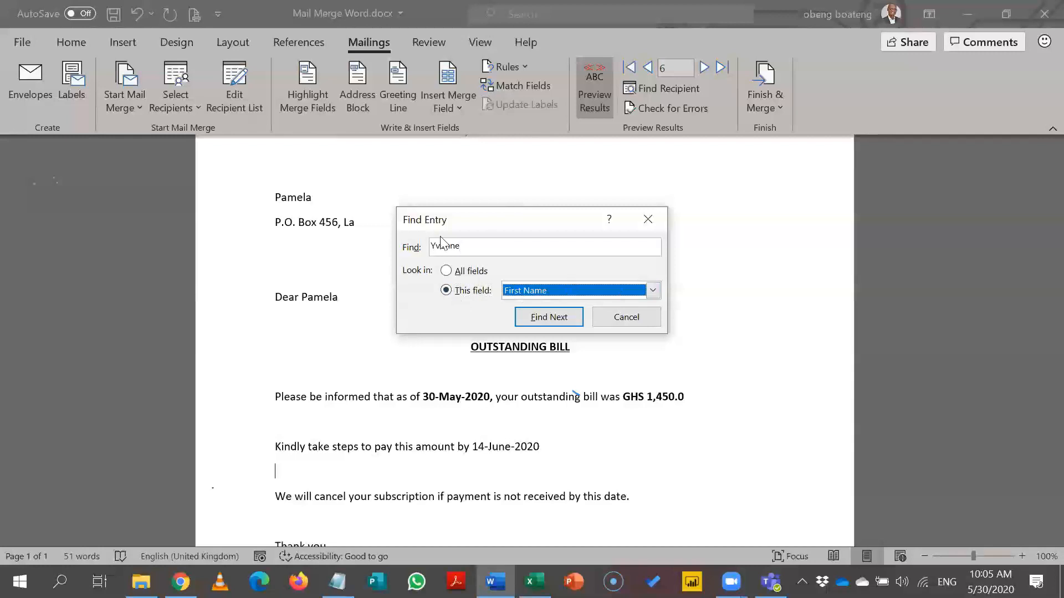
click(536, 317)
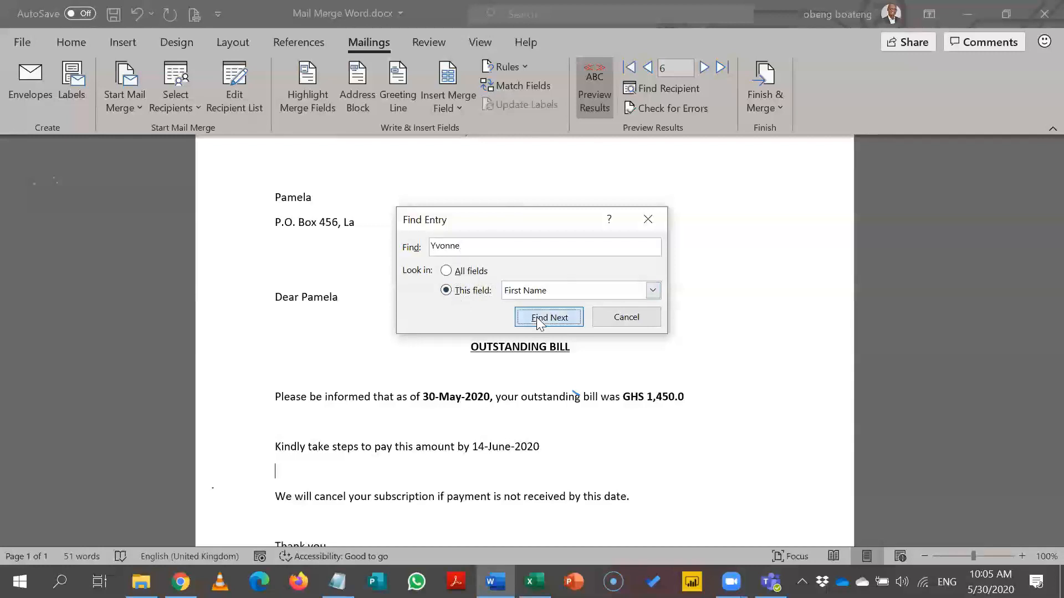
click(646, 227)
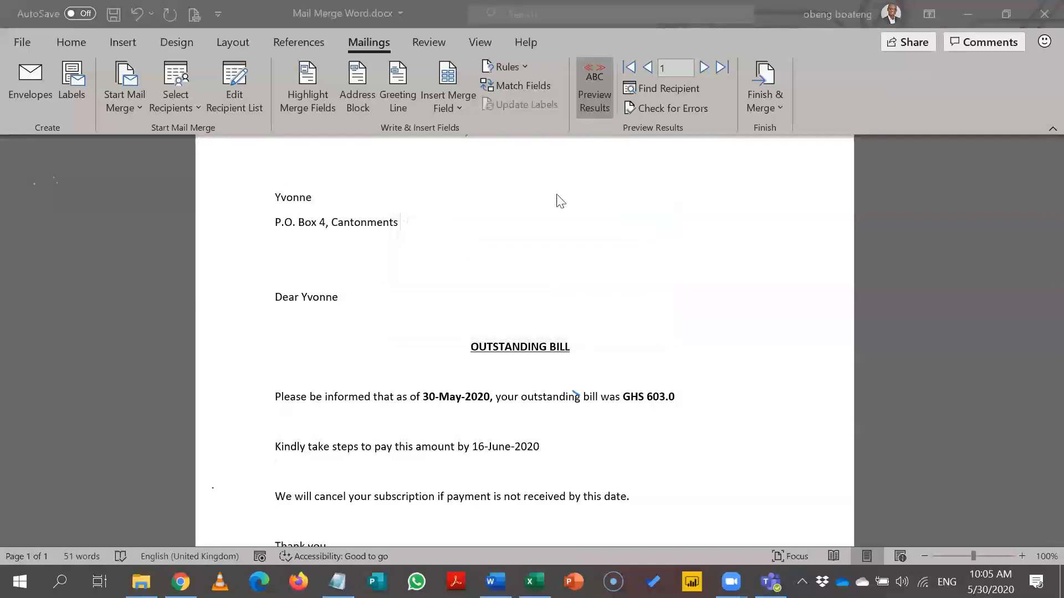
Undo and redo to compare previews, then advance to record 2 billing GHS 643.0.
click(704, 68)
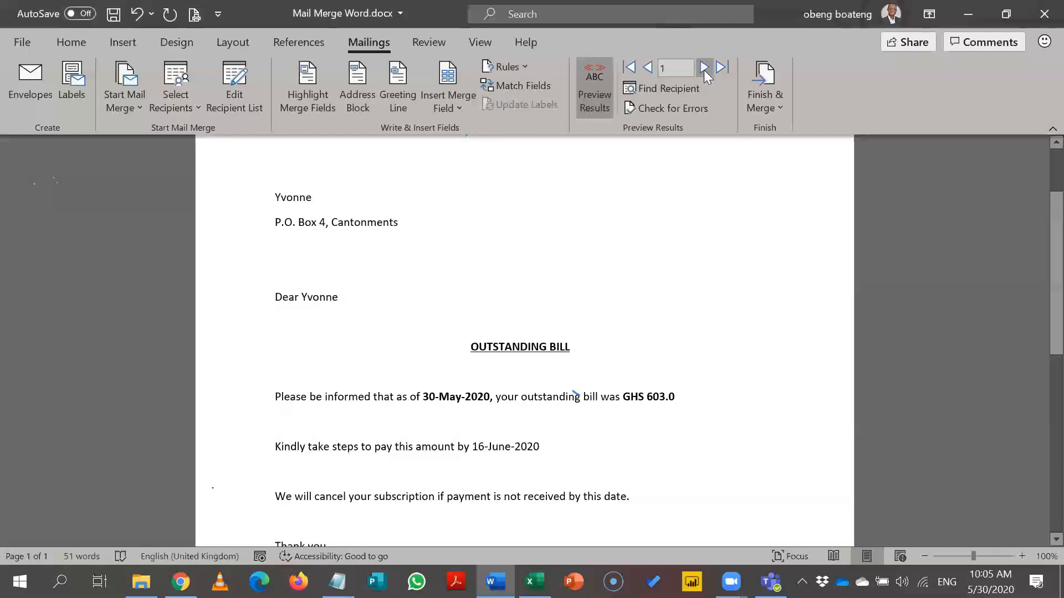
click(655, 72)
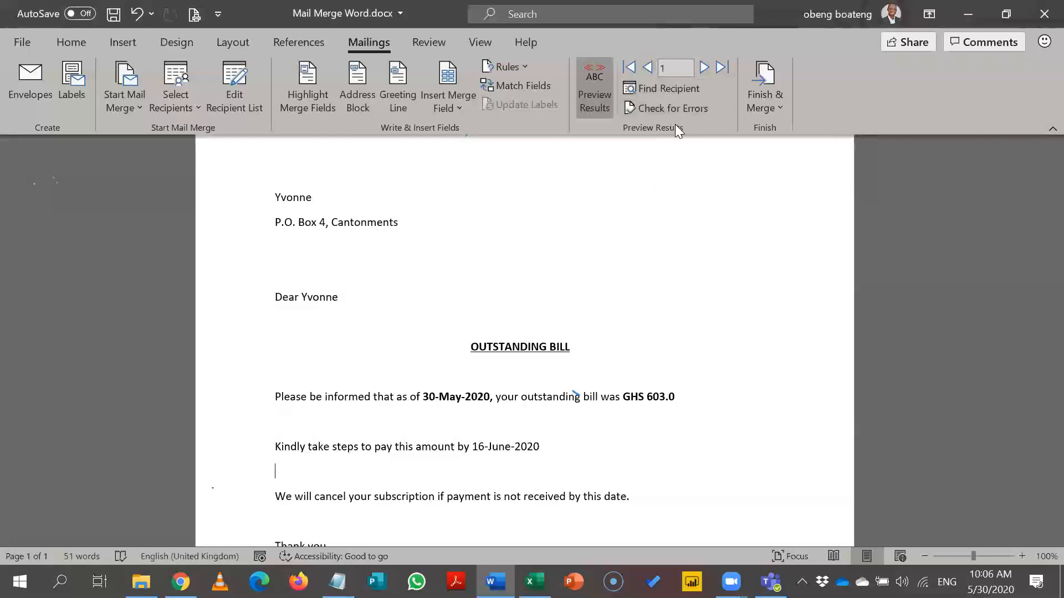
key(ctrl+z)
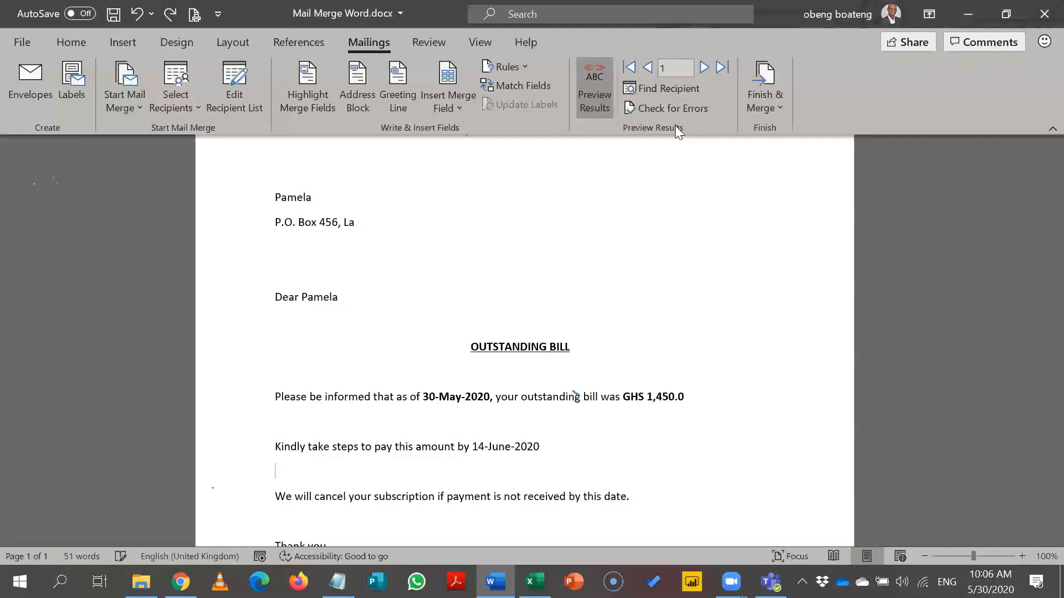
key(ctrl+y)
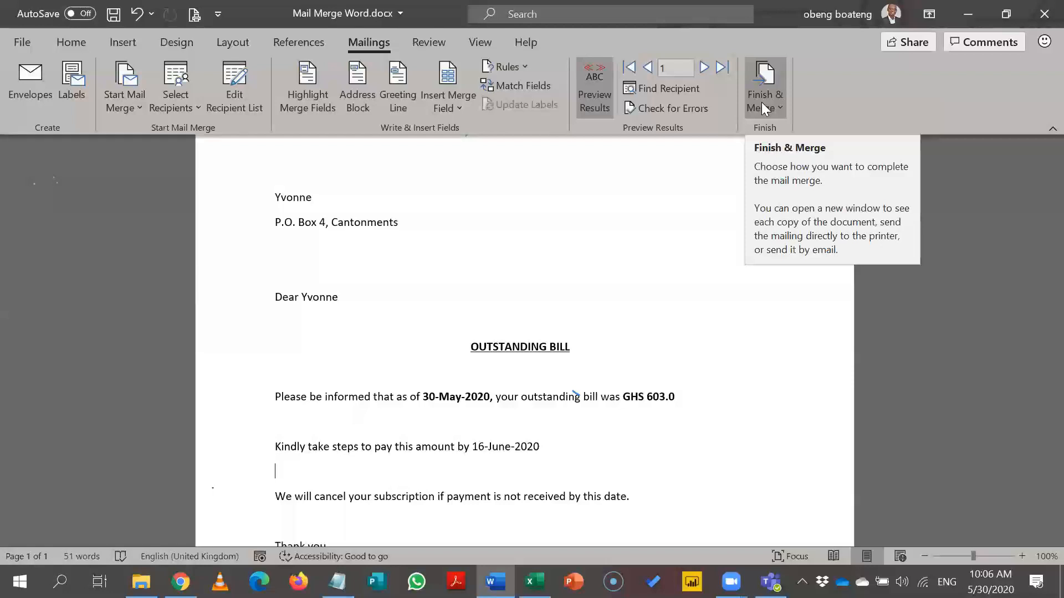
click(704, 67)
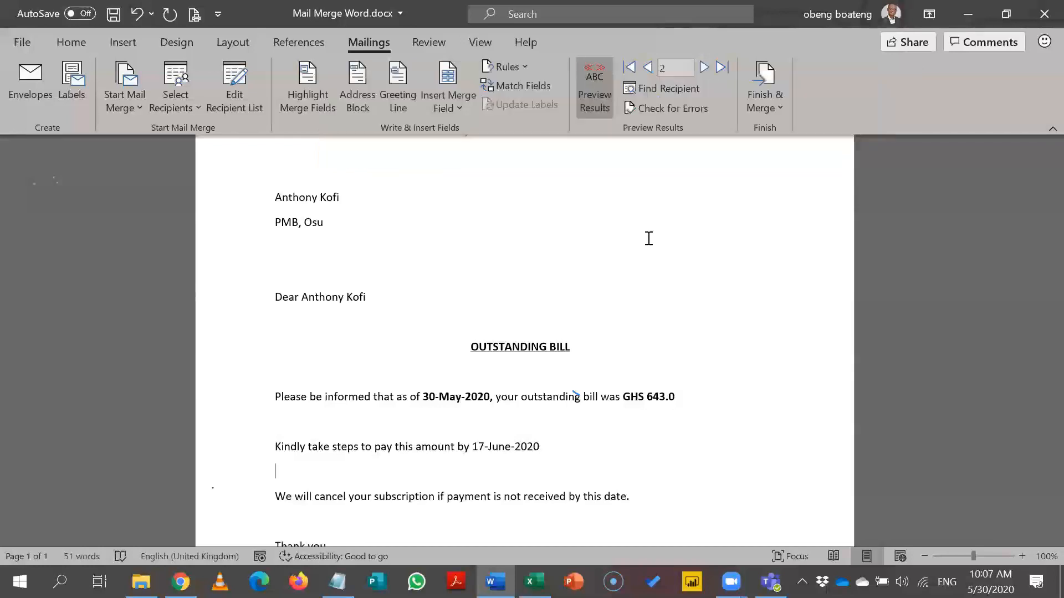
Toggle field codes on and off with Alt+F9 in the amount field.
click(651, 403)
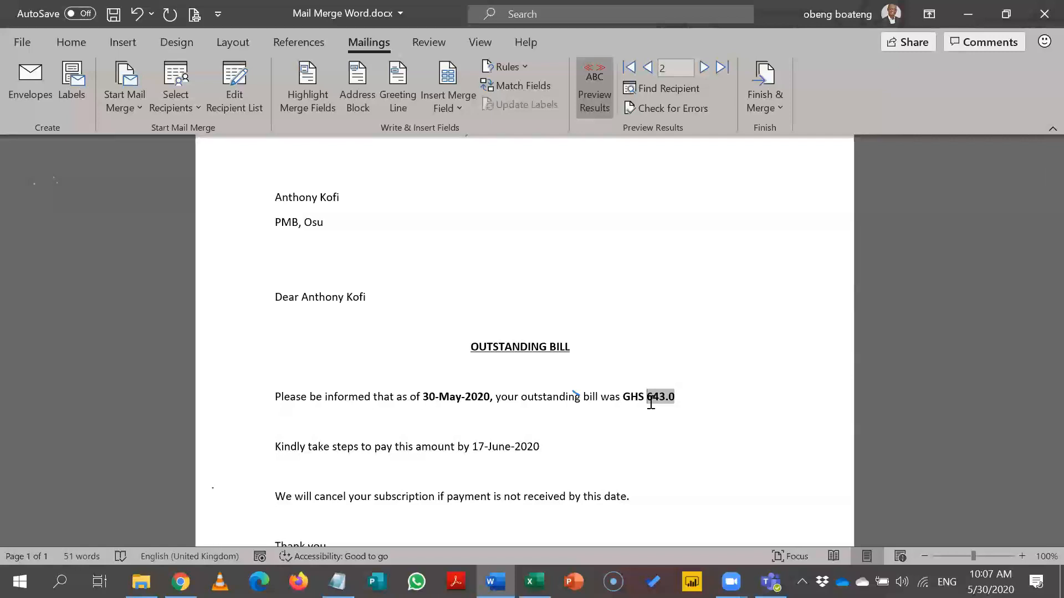
click(477, 397)
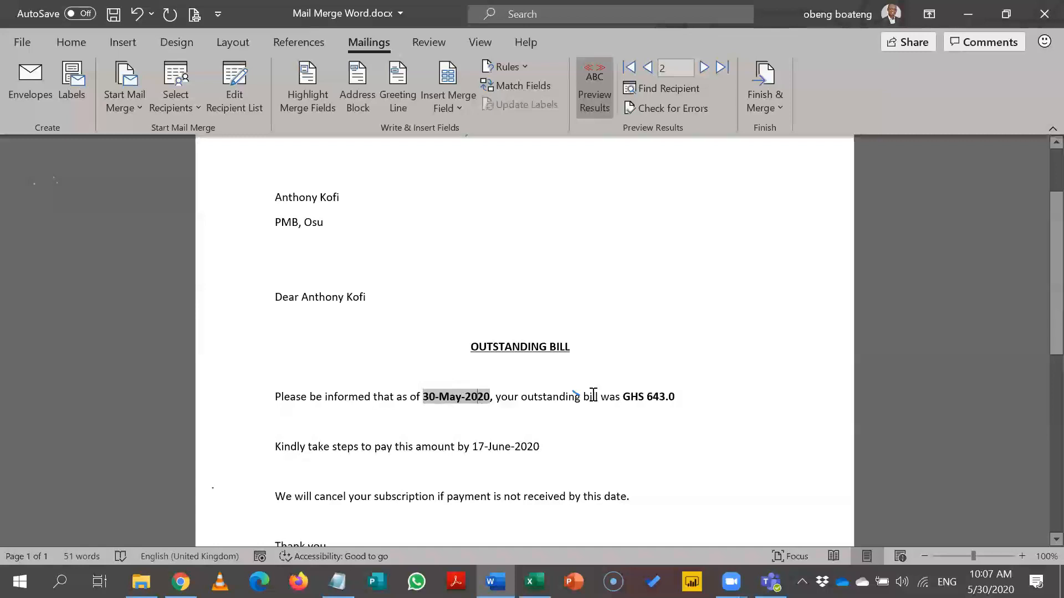
click(650, 394)
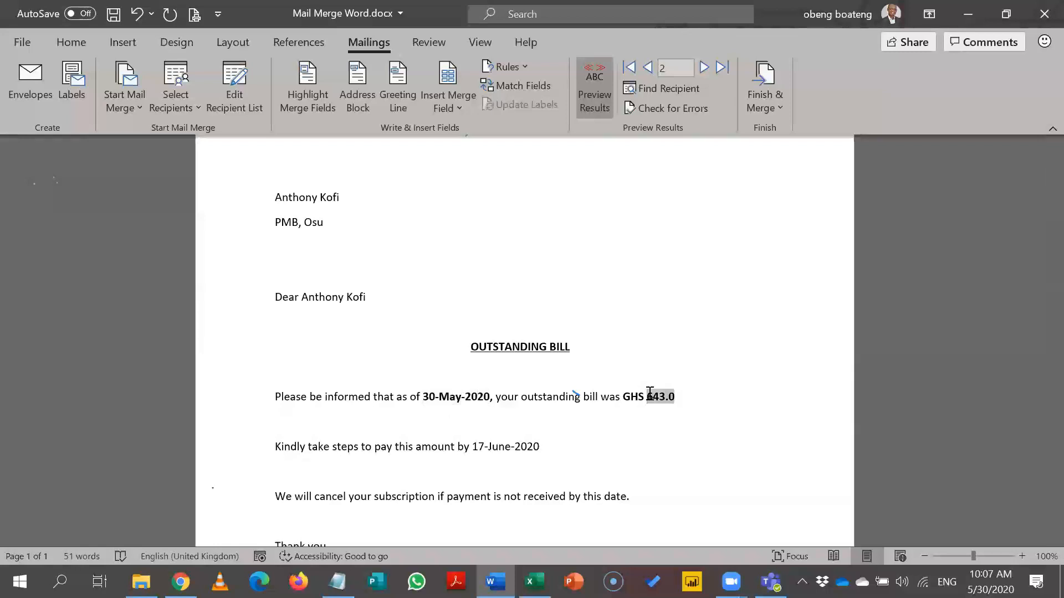
key(alt+F9)
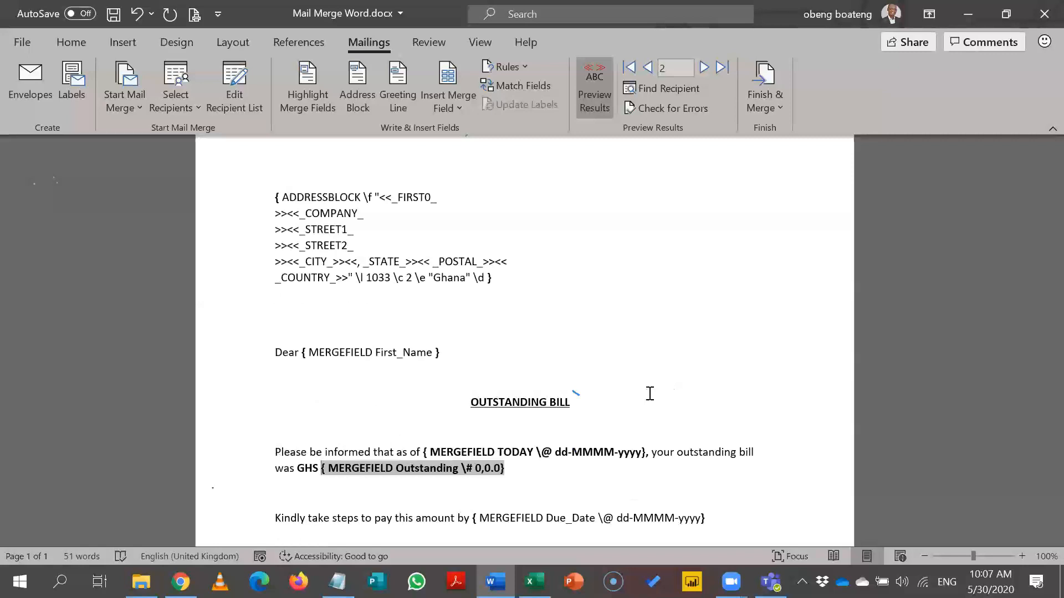
key(alt+F9)
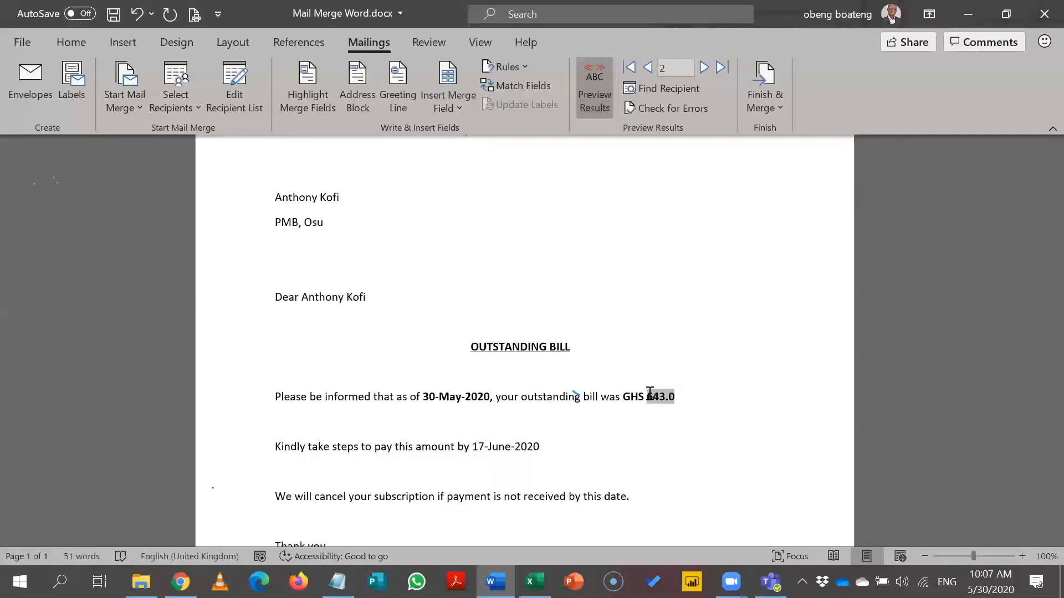
Open the context menu on the GHS 643.0 amount field.
right_click(649, 394)
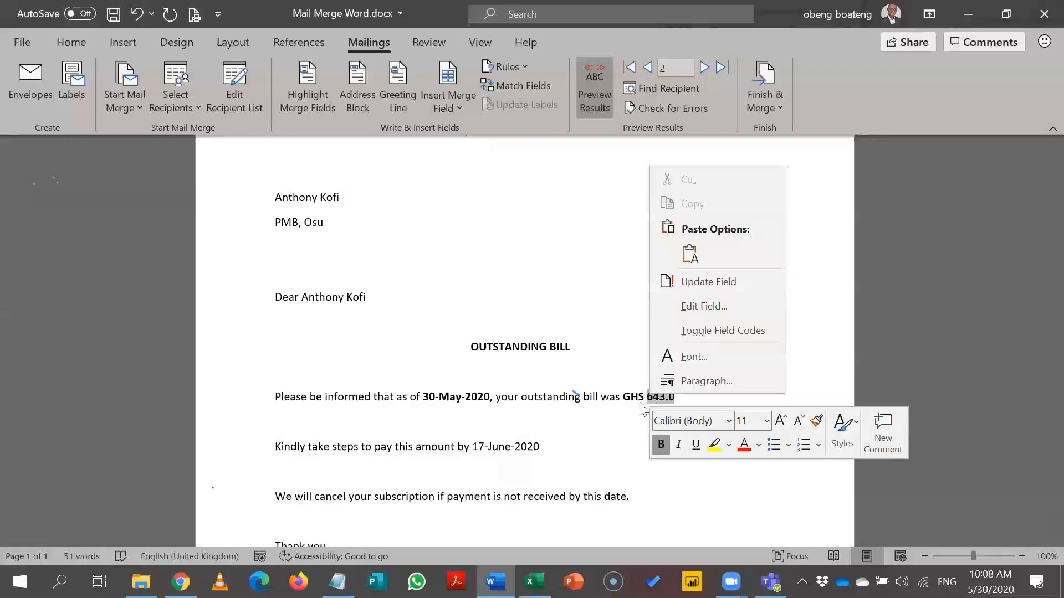
click(642, 411)
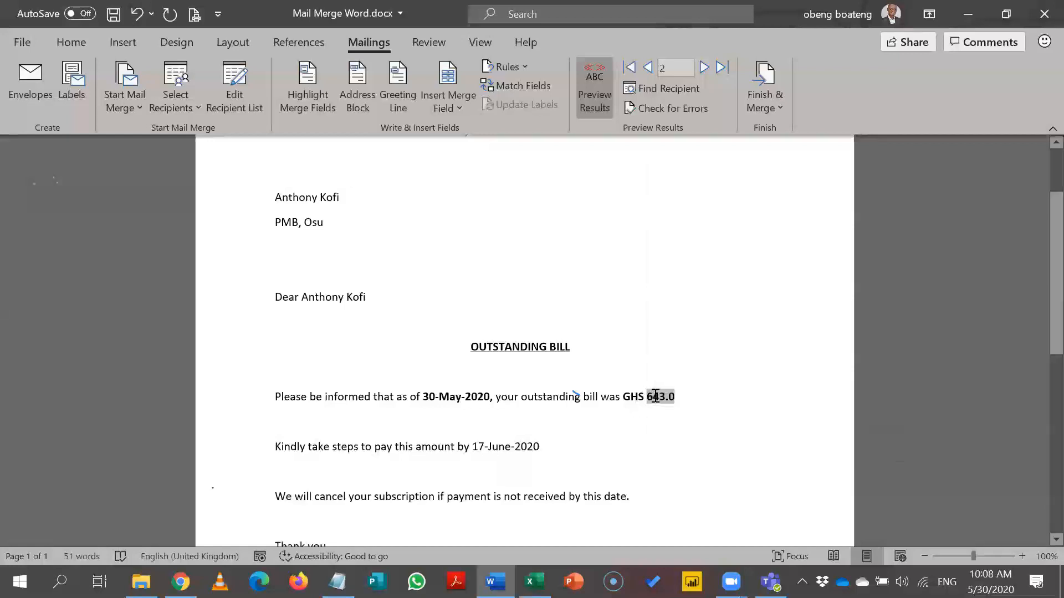
click(653, 410)
click(660, 397)
right_click(660, 397)
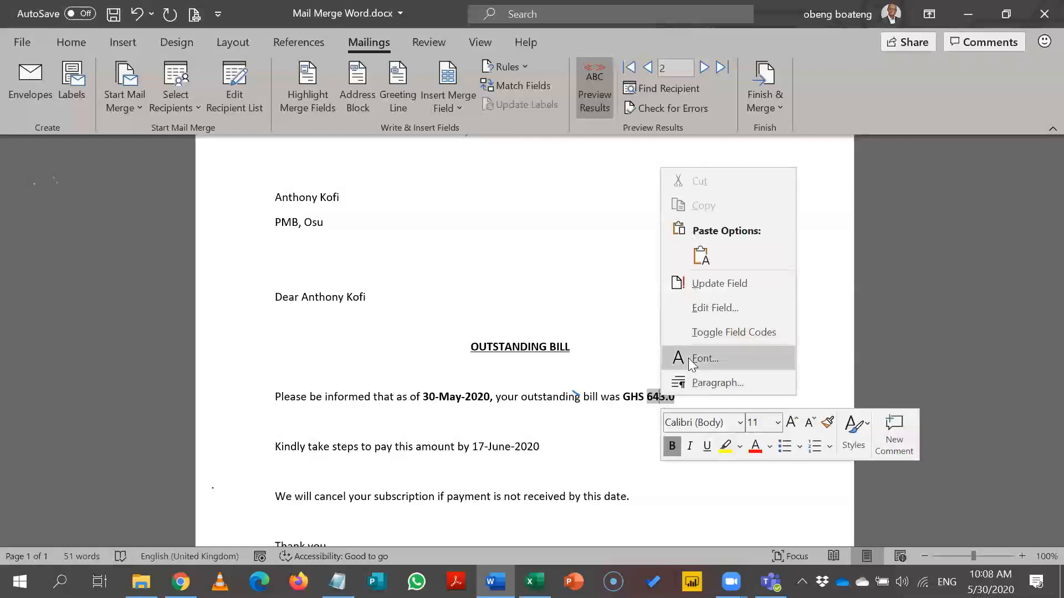
click(632, 358)
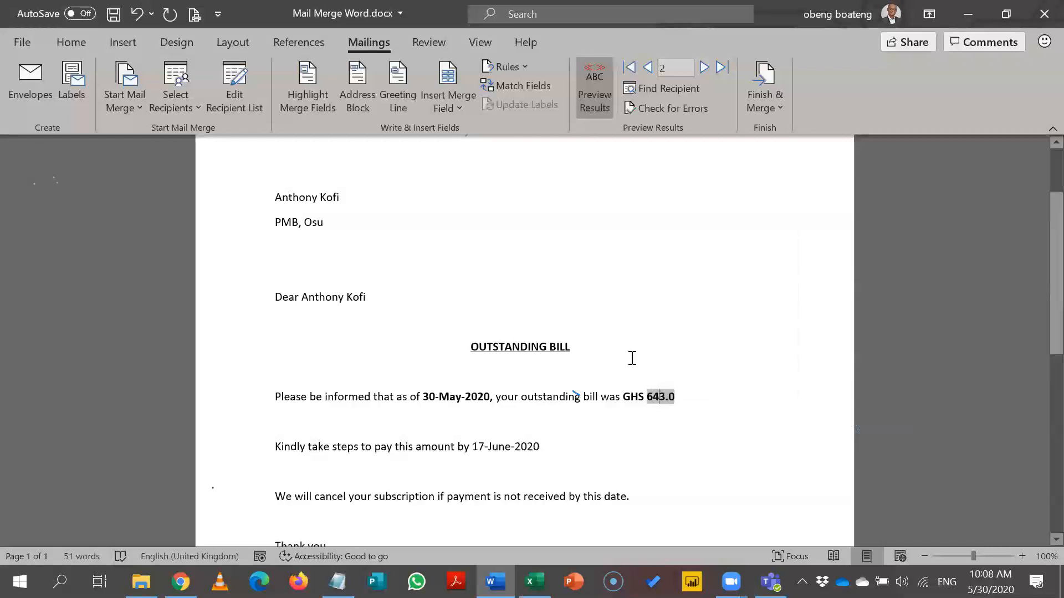
right_click(657, 394)
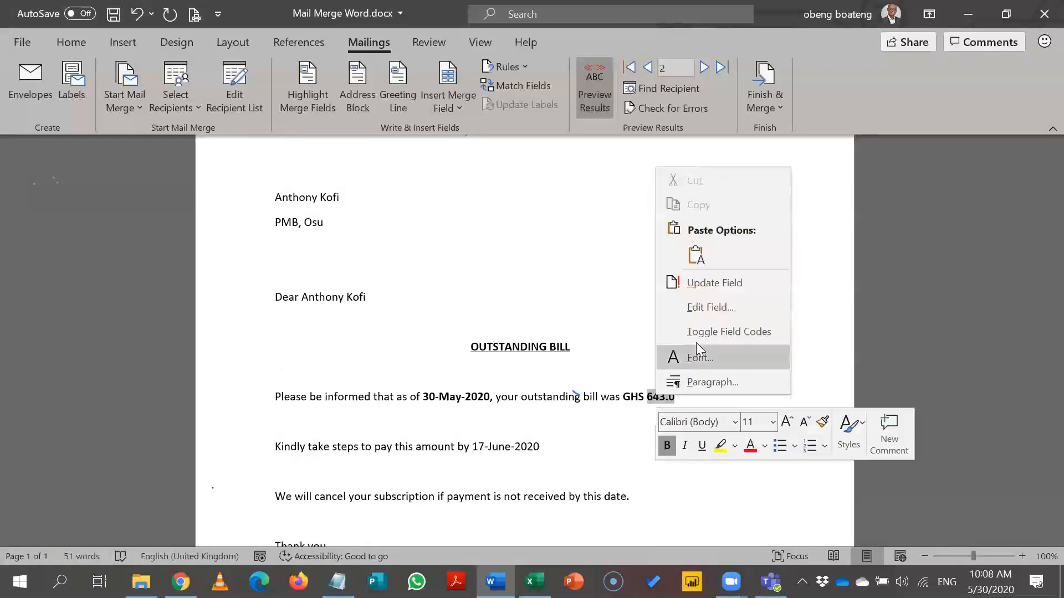
Update the amount field, then open and close the Select Recipients list without changes.
click(728, 282)
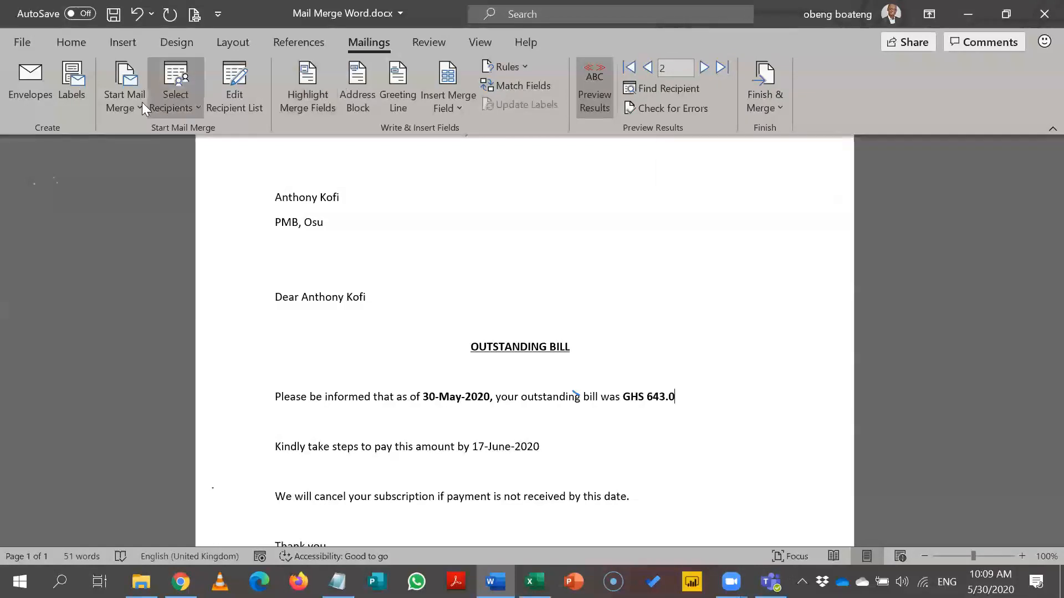
click(169, 101)
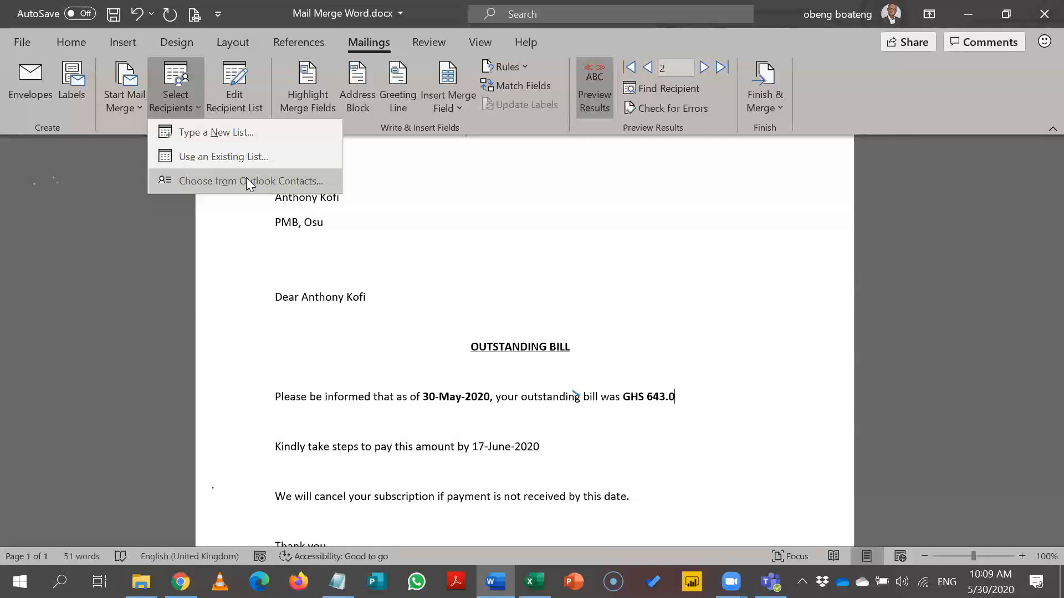
click(430, 211)
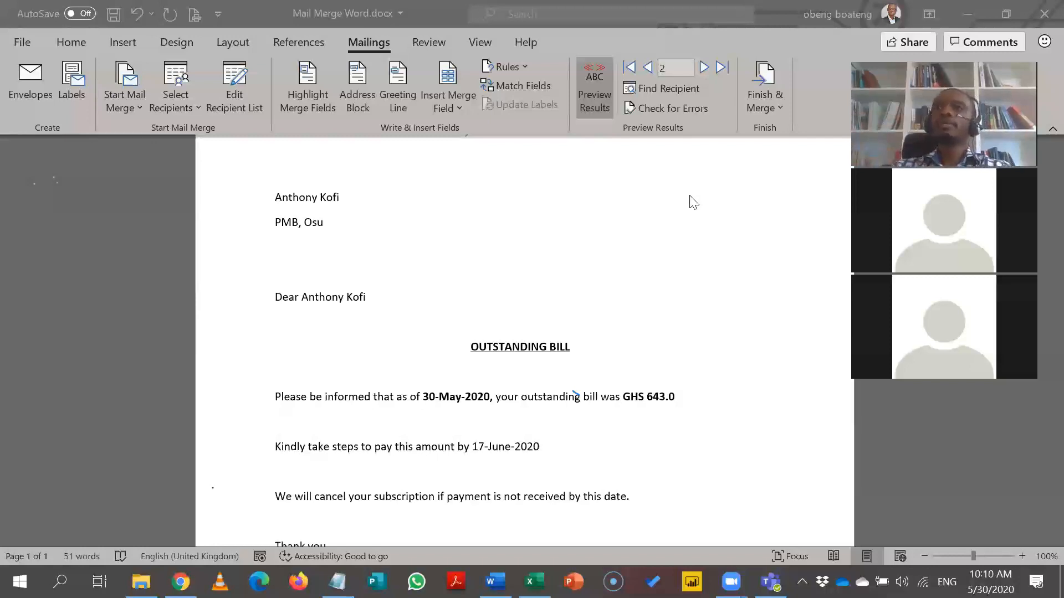
click(463, 108)
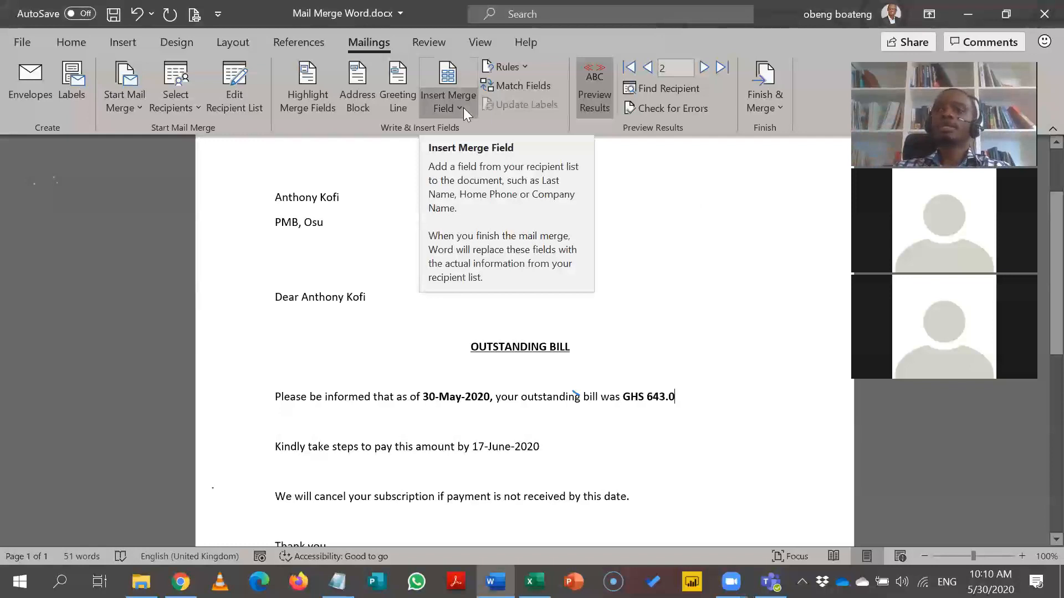
click(529, 88)
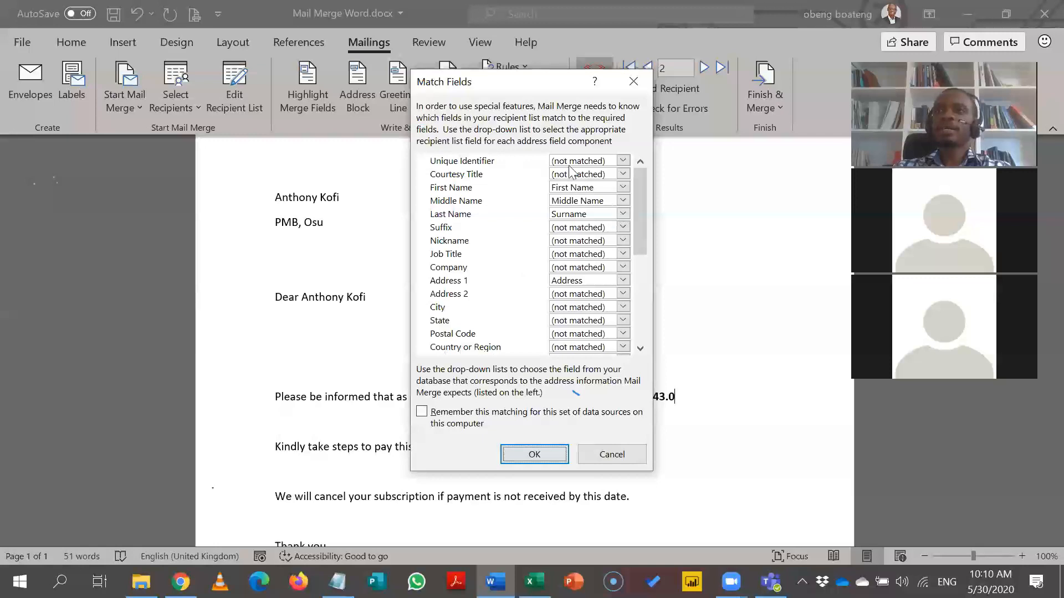
drag(639, 198, 627, 288)
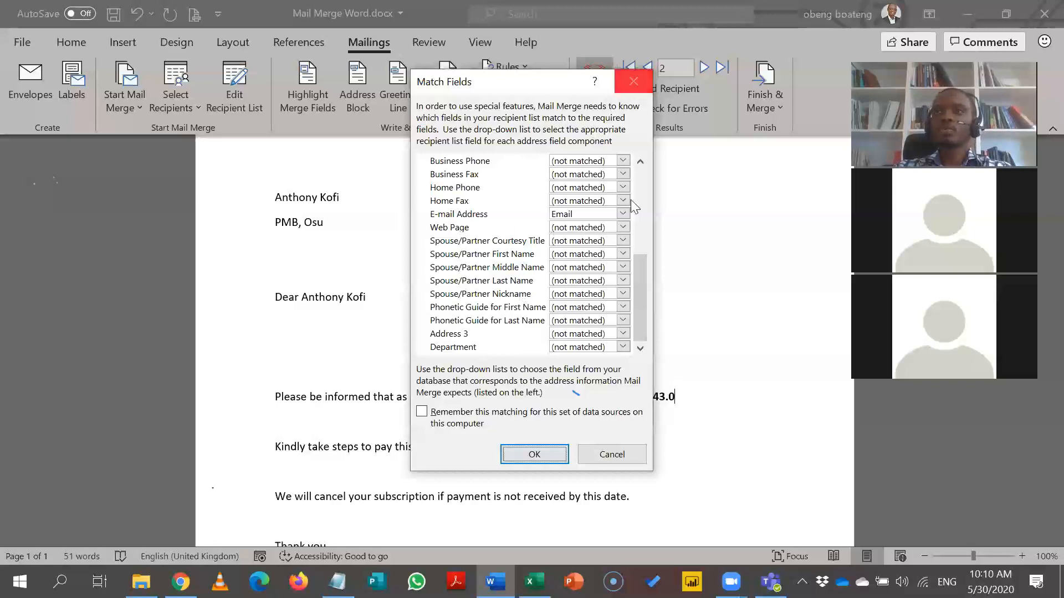
drag(641, 272, 638, 166)
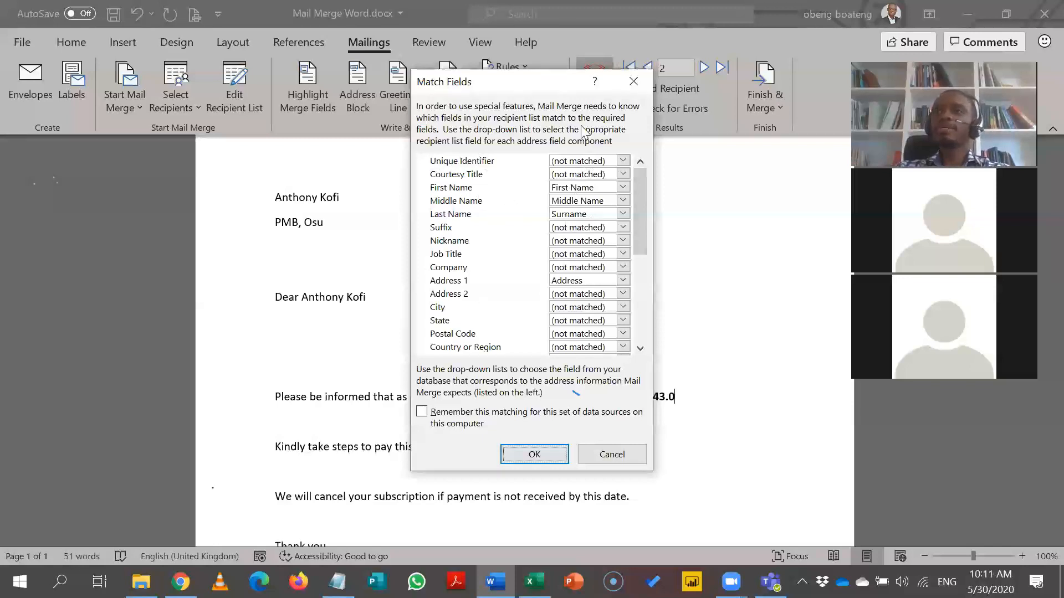
click(634, 82)
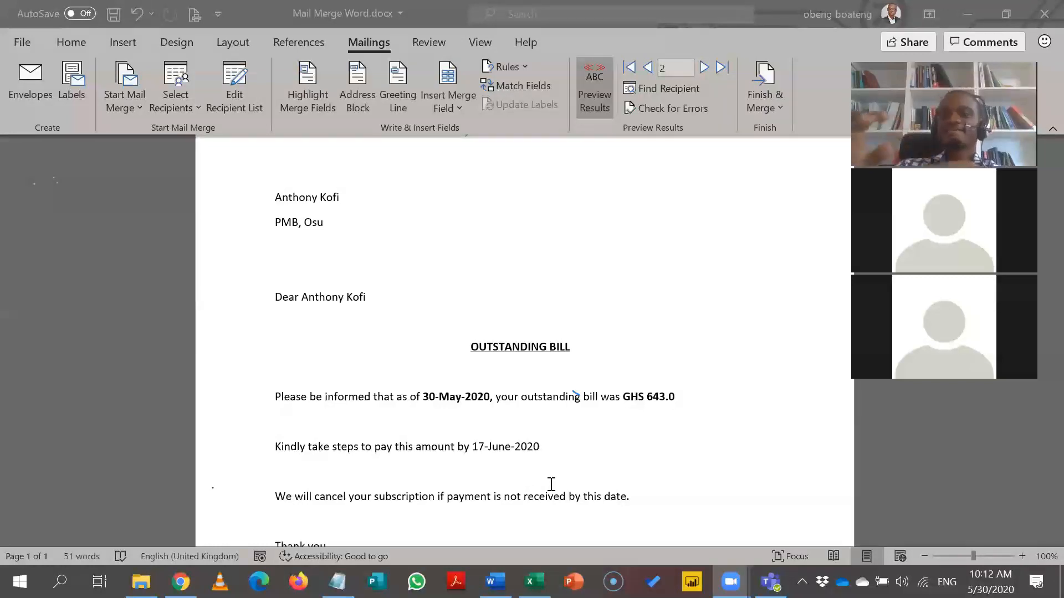
Add a trailing space after 17-June-2020 on the 'Kindly take steps…' payment line.
click(486, 400)
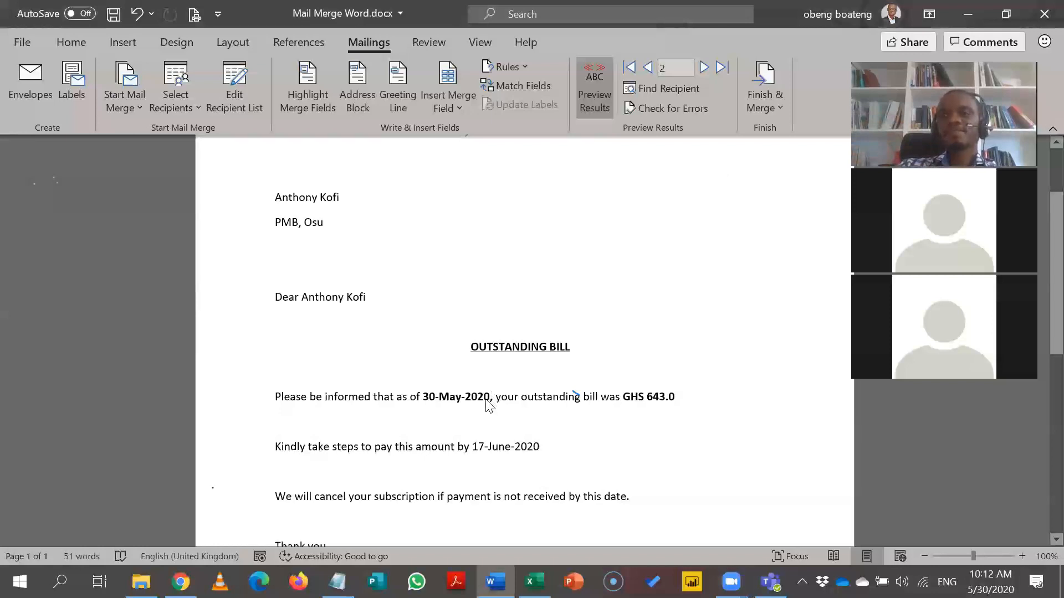
click(487, 399)
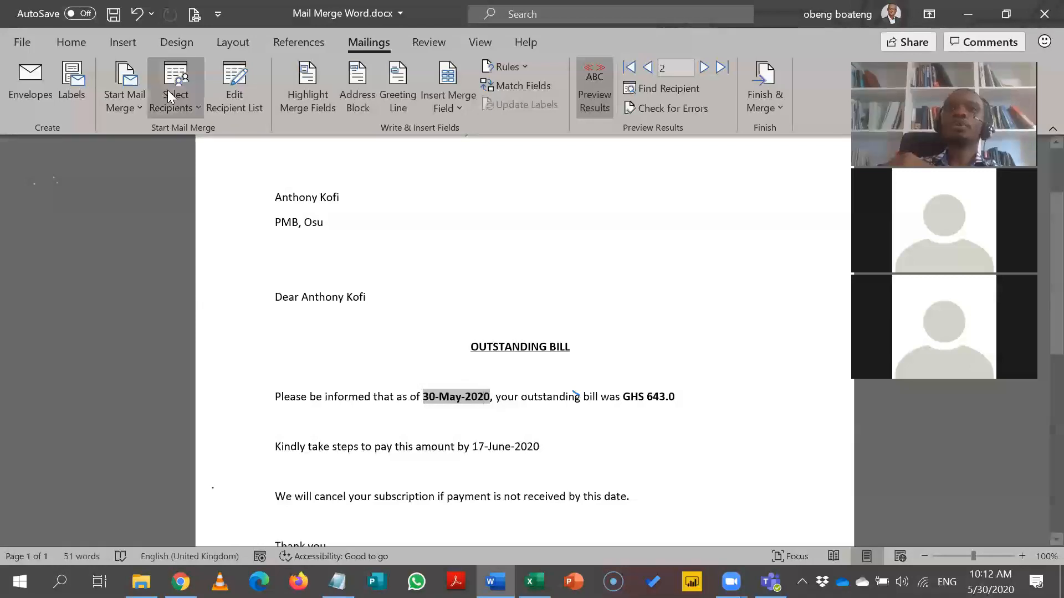
click(86, 44)
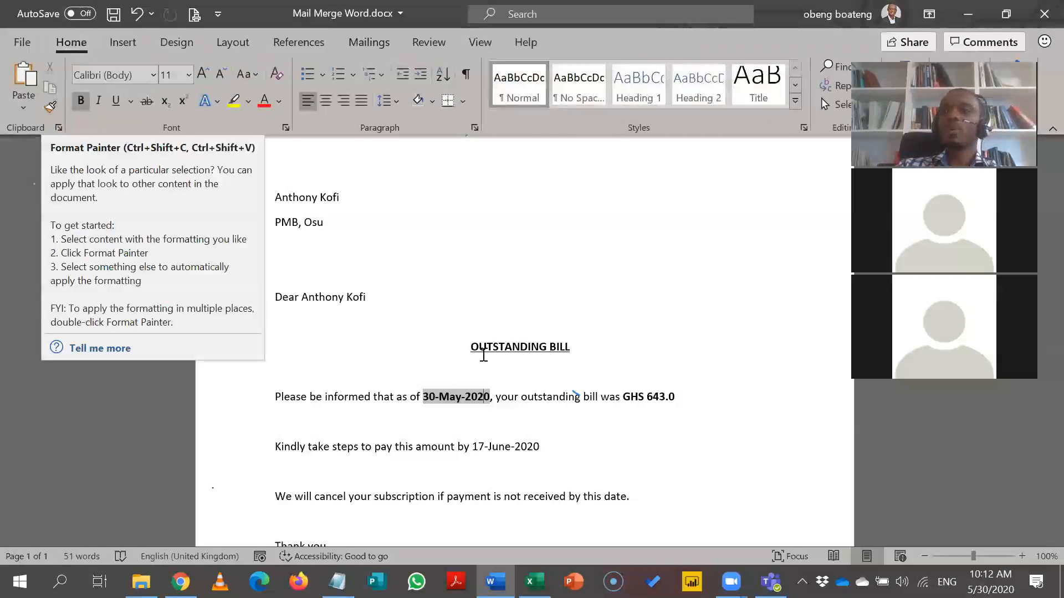
click(521, 423)
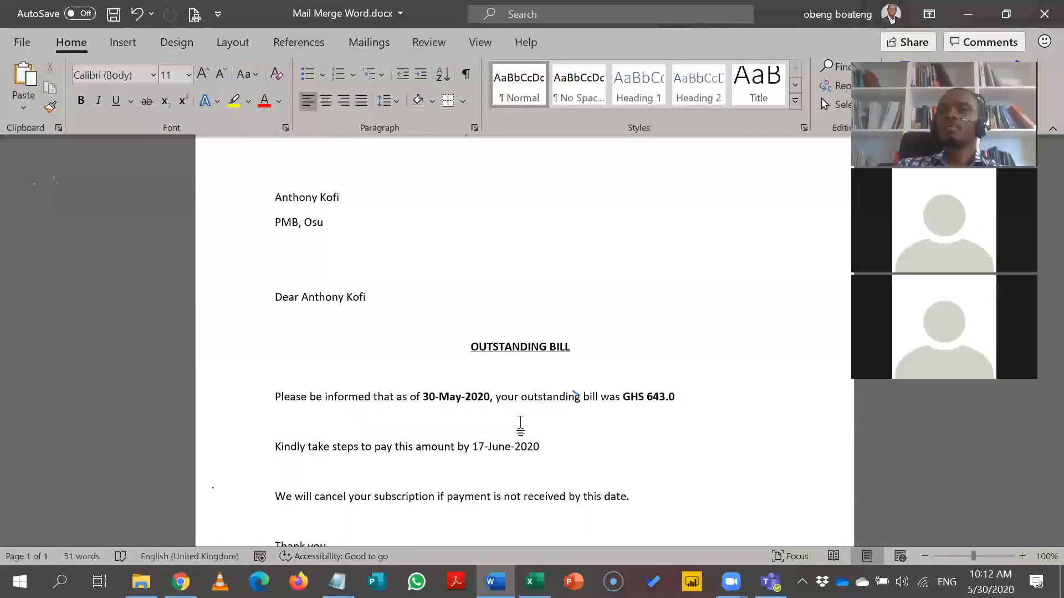
click(562, 447)
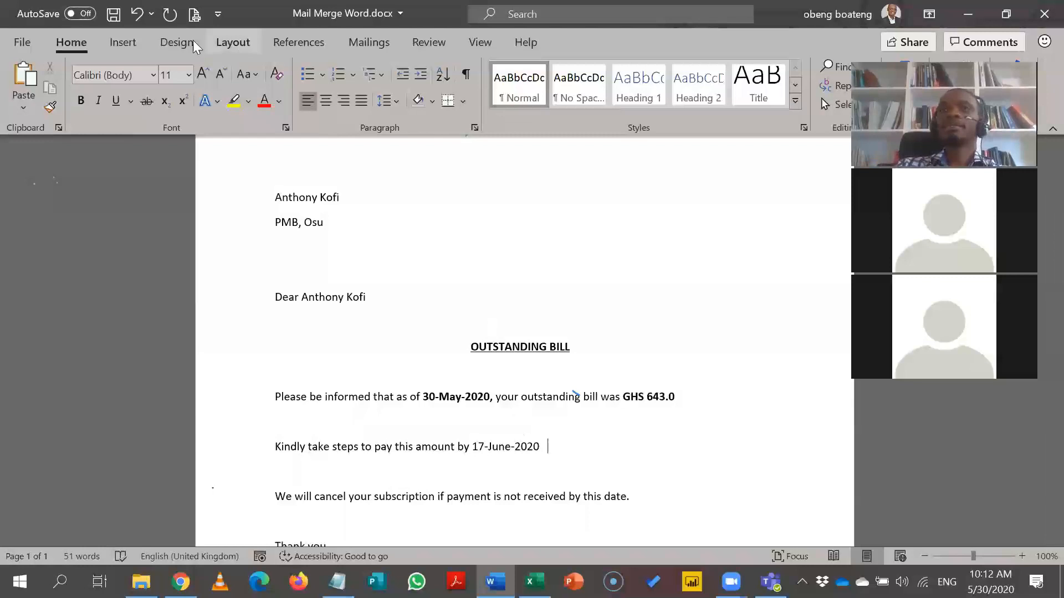
click(279, 43)
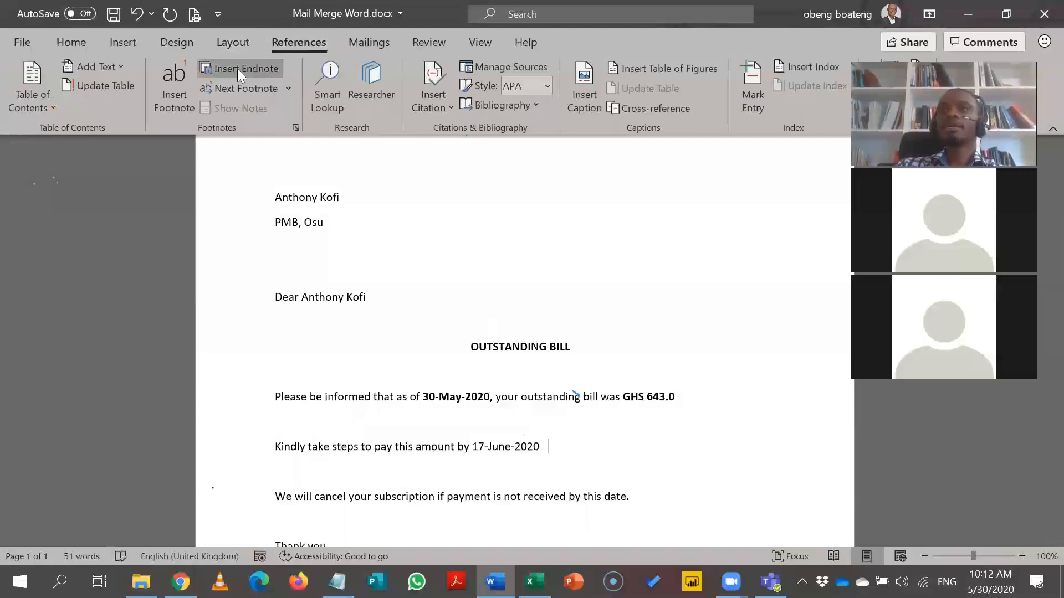
click(348, 44)
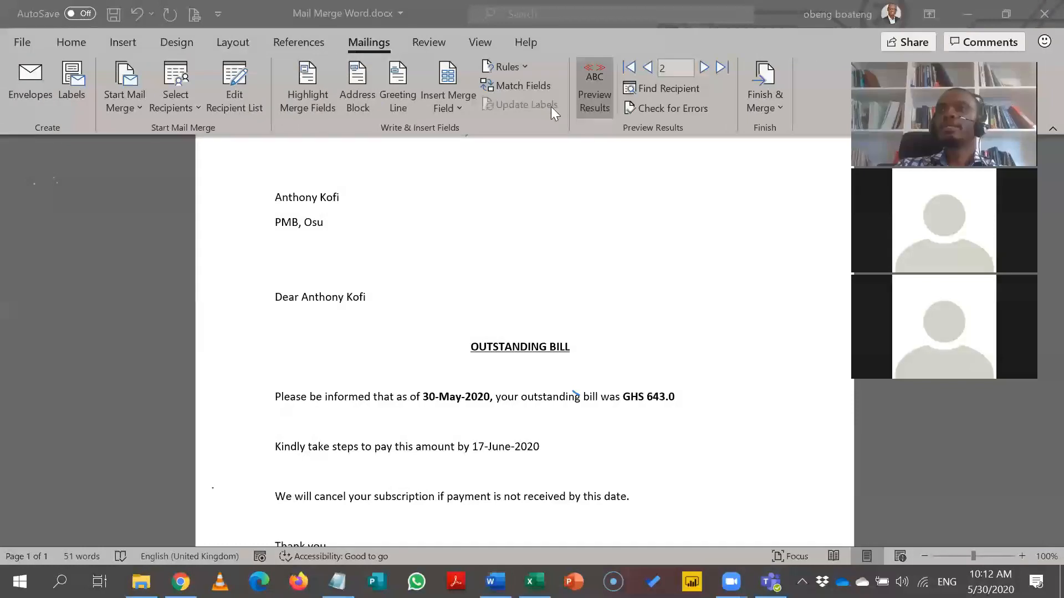
Insert a second Due_Date field after 17-June-2020, previewing as 6/17/2020.
click(462, 100)
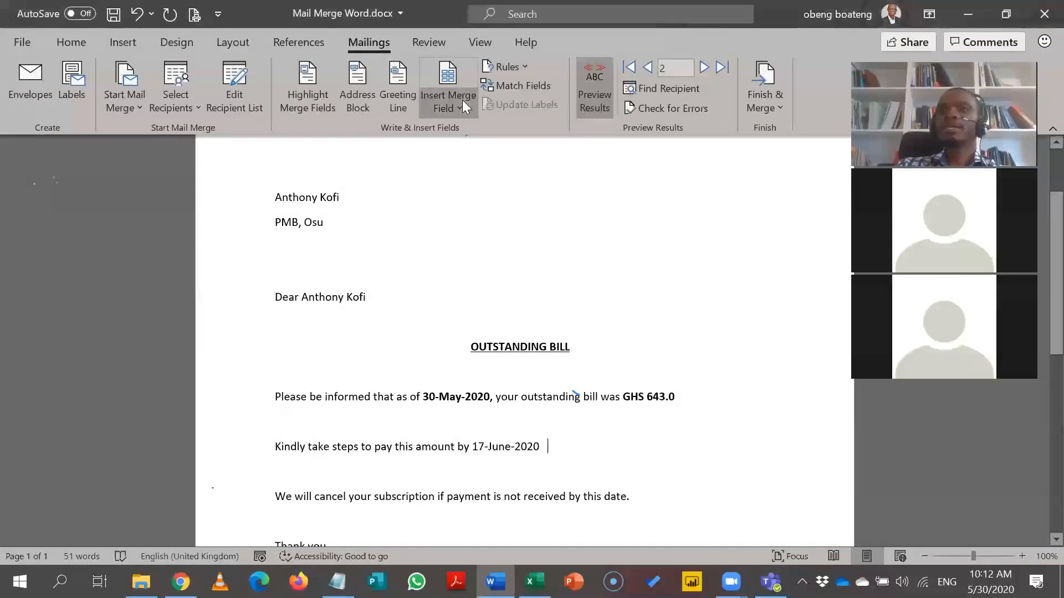
click(474, 222)
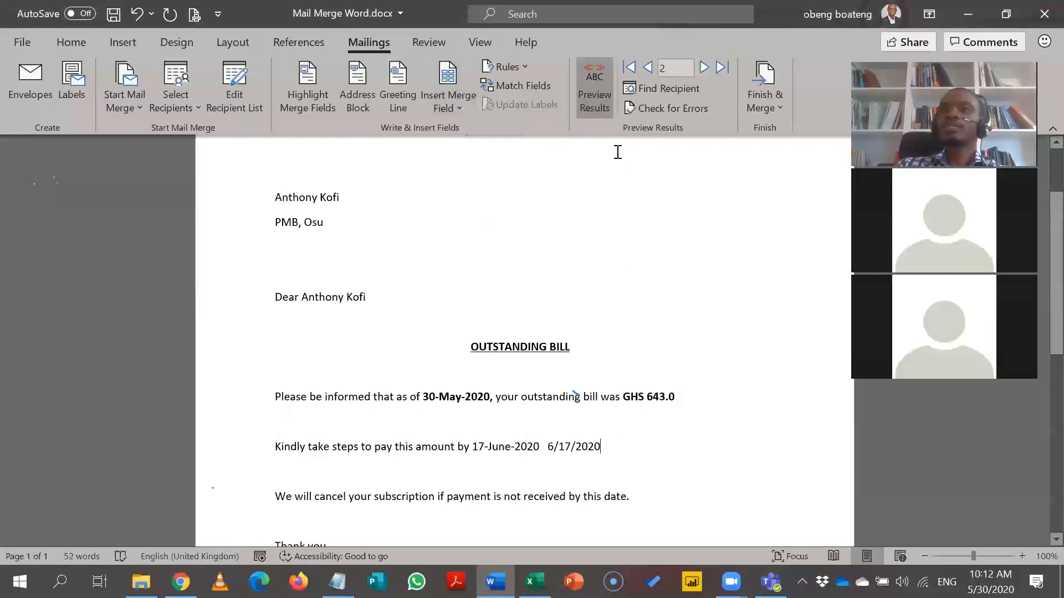
click(606, 107)
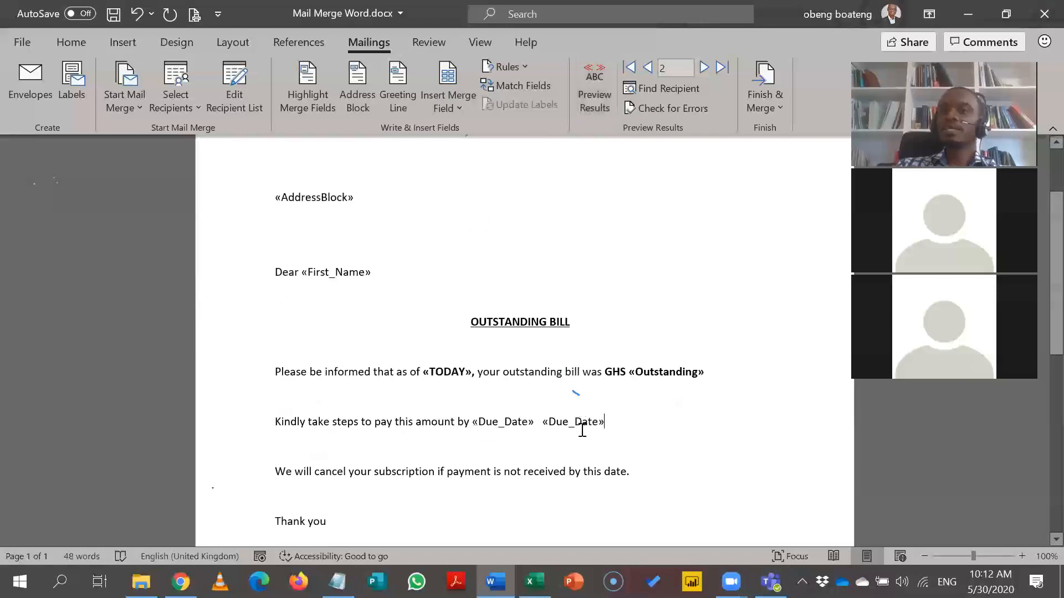
click(582, 426)
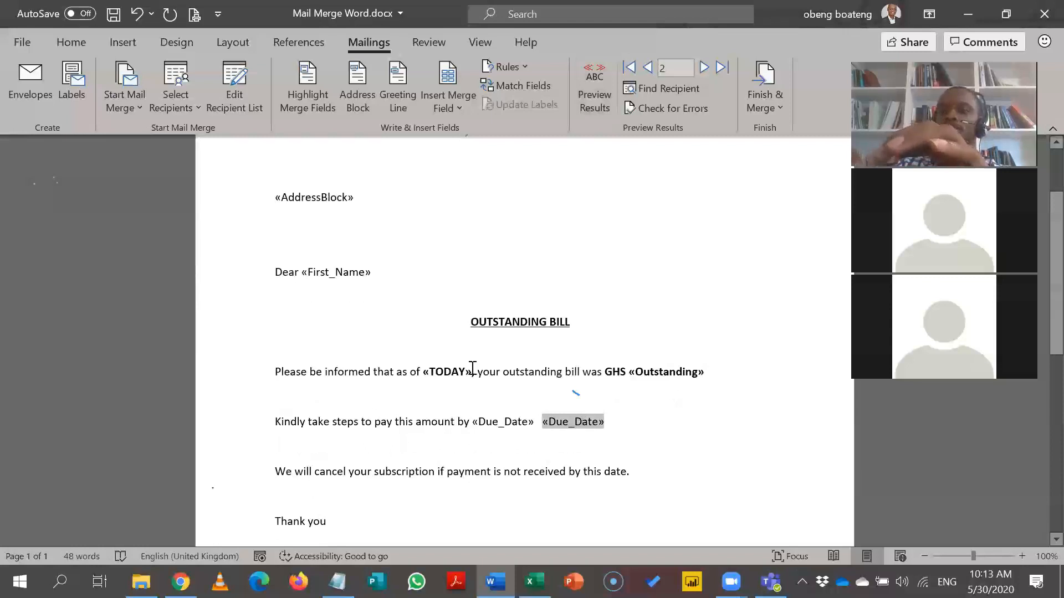
key(alt+F9)
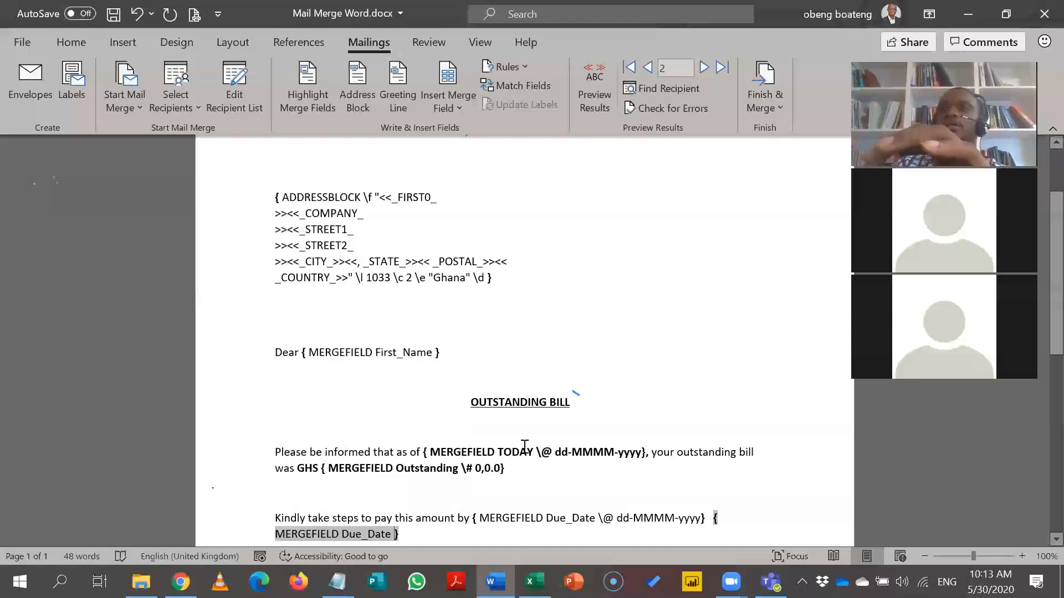
key(alt+F9)
click(594, 105)
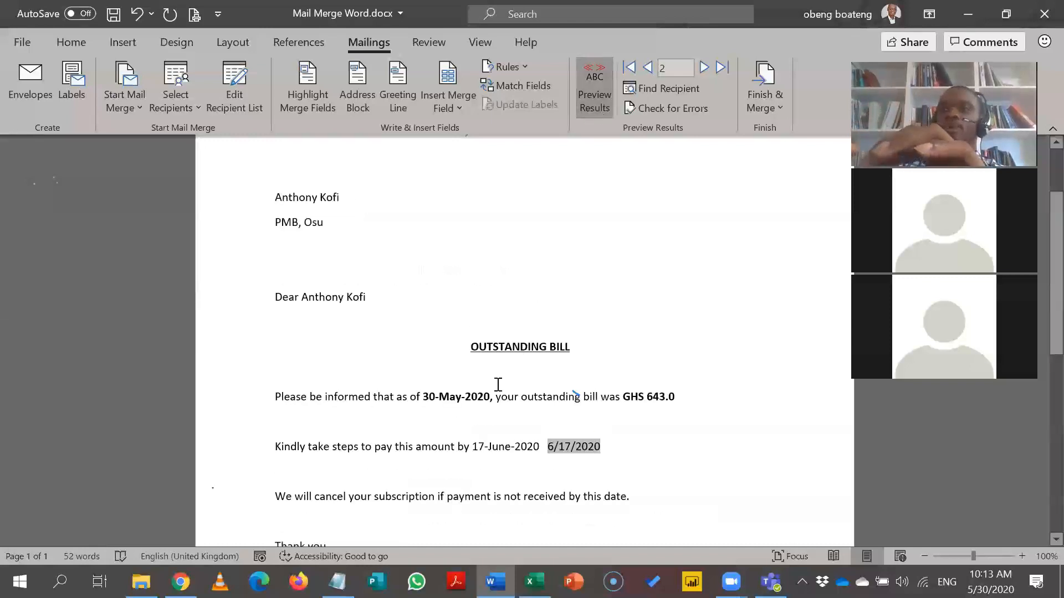
Copy the bold formatting of 30-May-2020 onto 6/17/2020 with Format Painter.
click(486, 399)
double_click(486, 399)
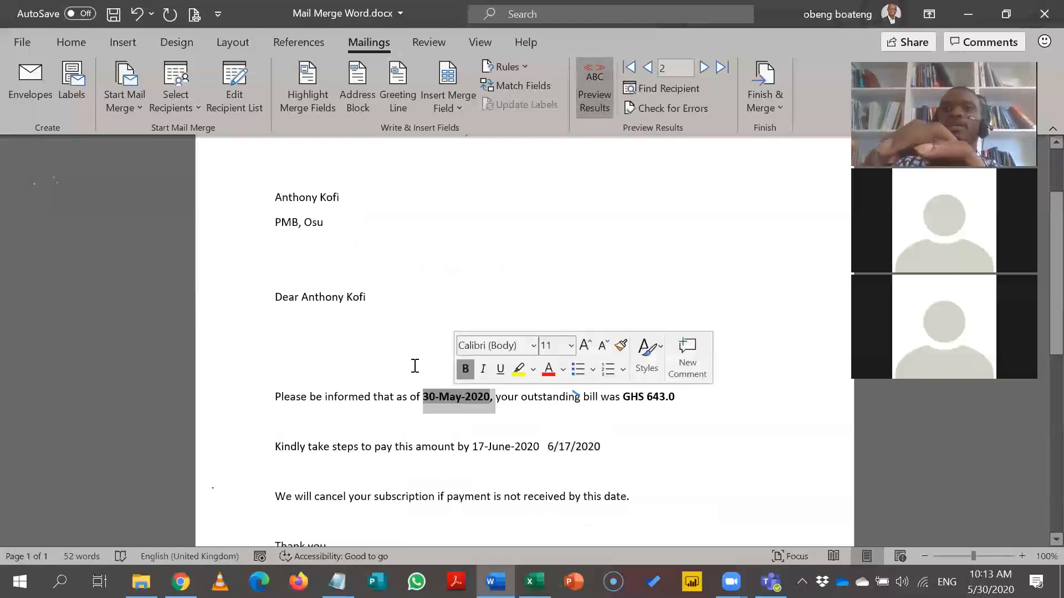
click(82, 36)
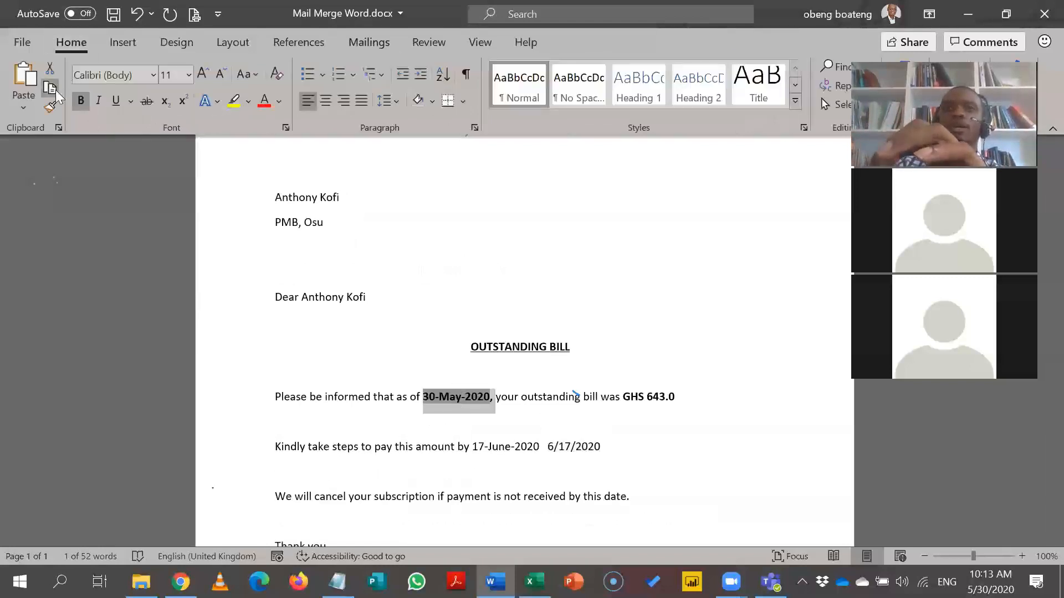
click(56, 109)
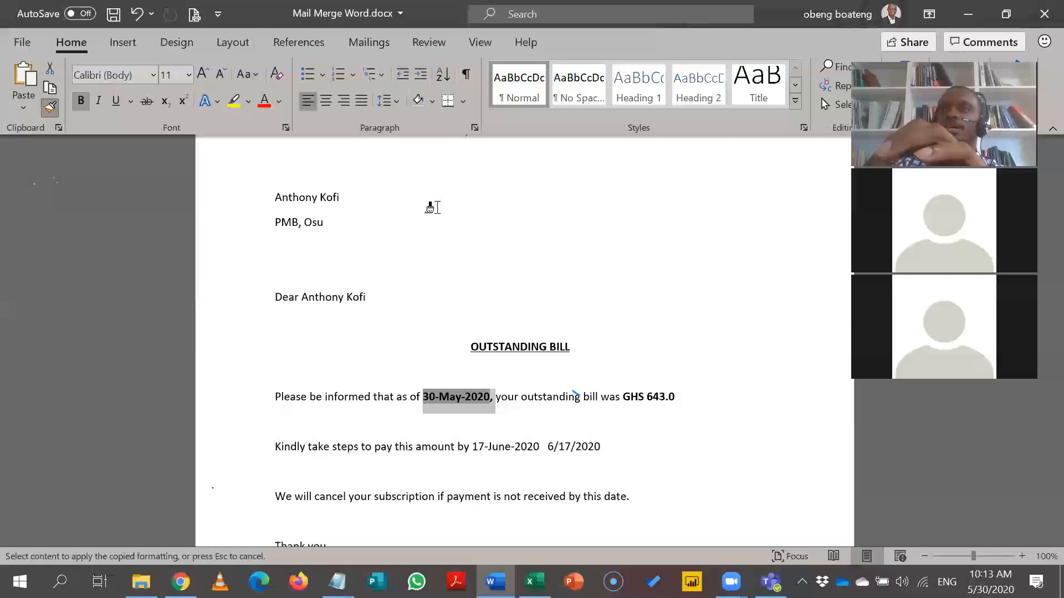
drag(598, 446, 548, 446)
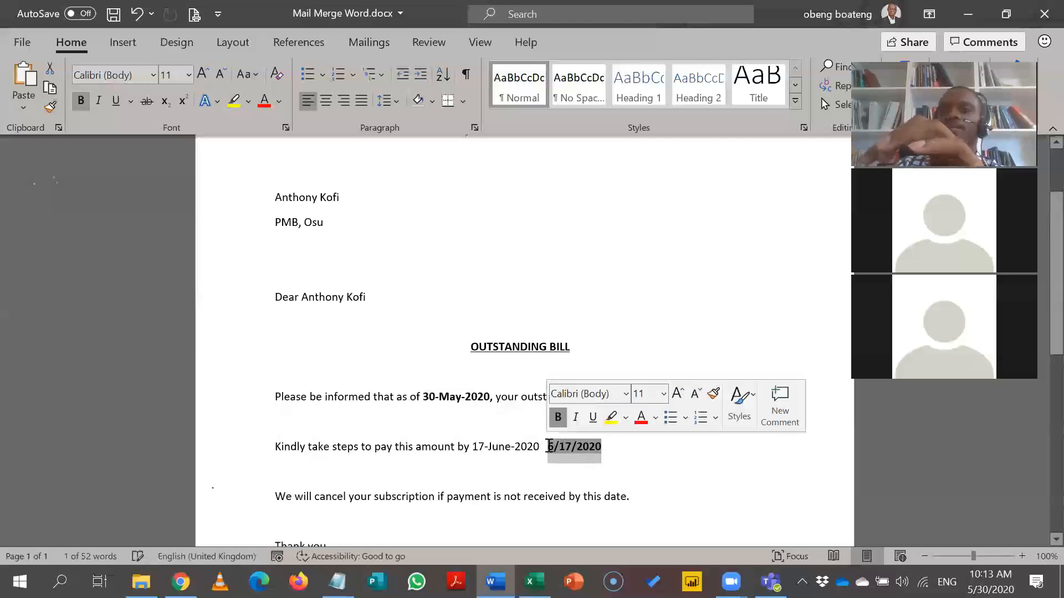
click(589, 444)
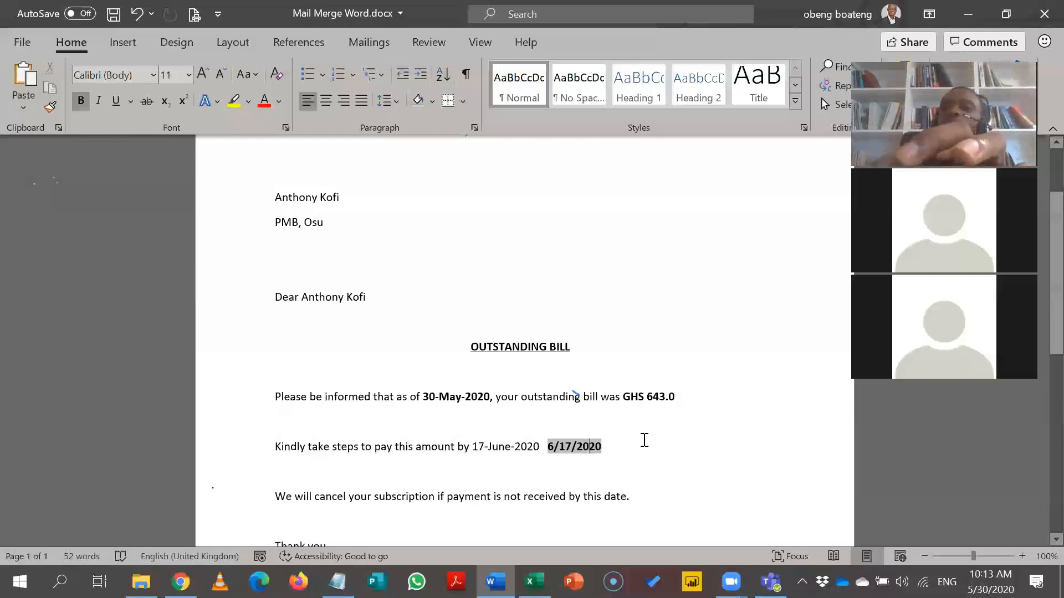
Show field codes and delete the space before the second Due_Date field's closing brace.
key(alt+F9)
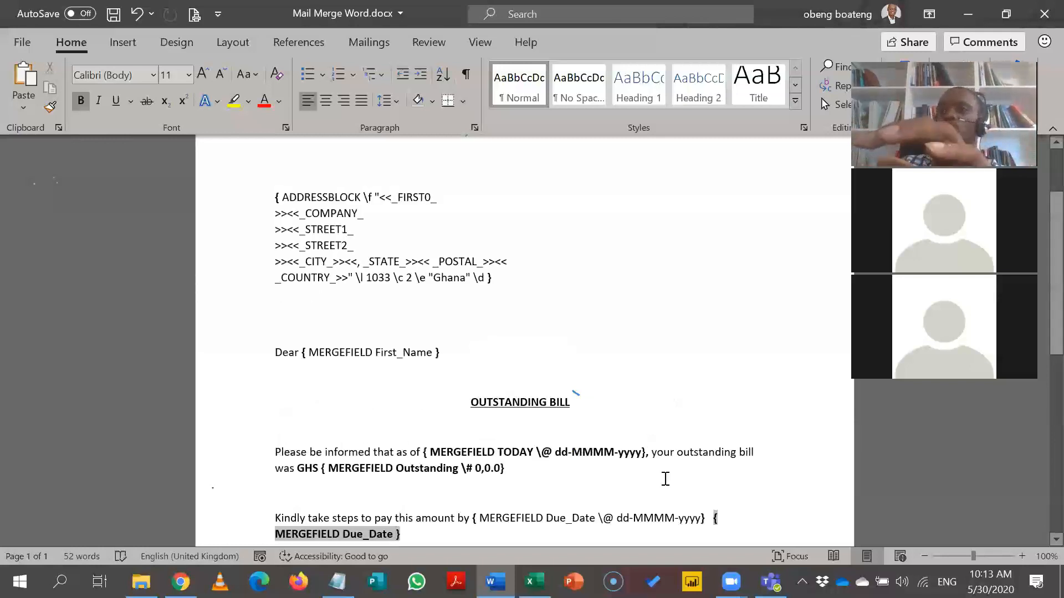
scroll(1040, 544, down, 2)
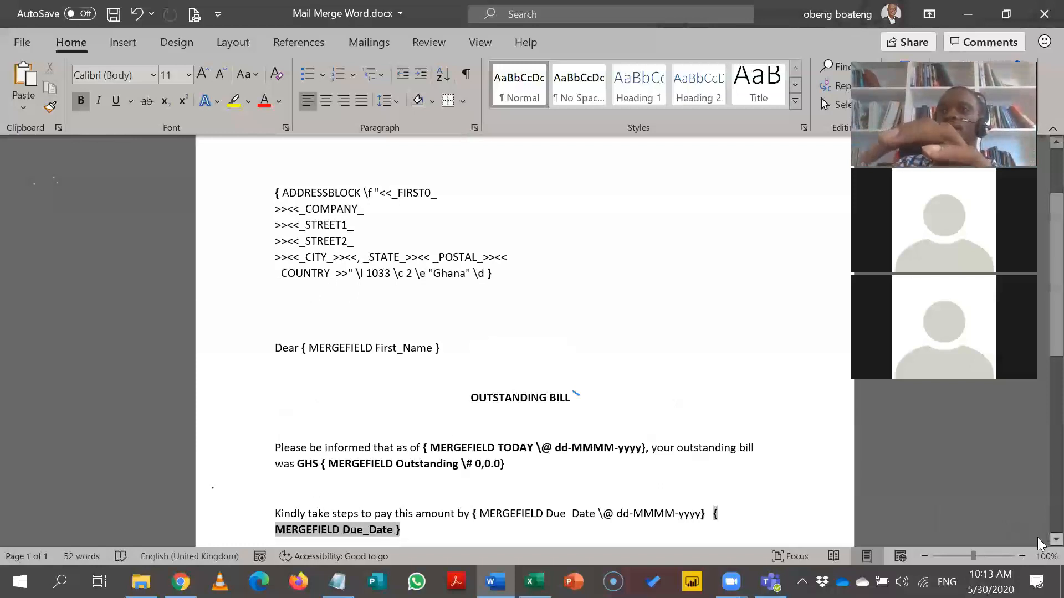
scroll(1040, 544, down, 1)
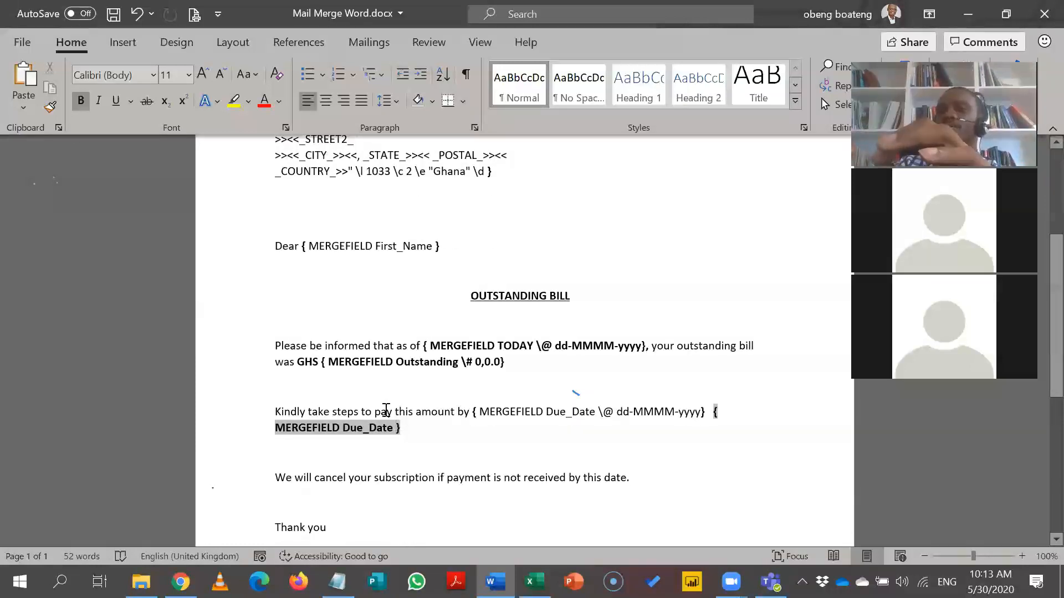
key(BackSpace)
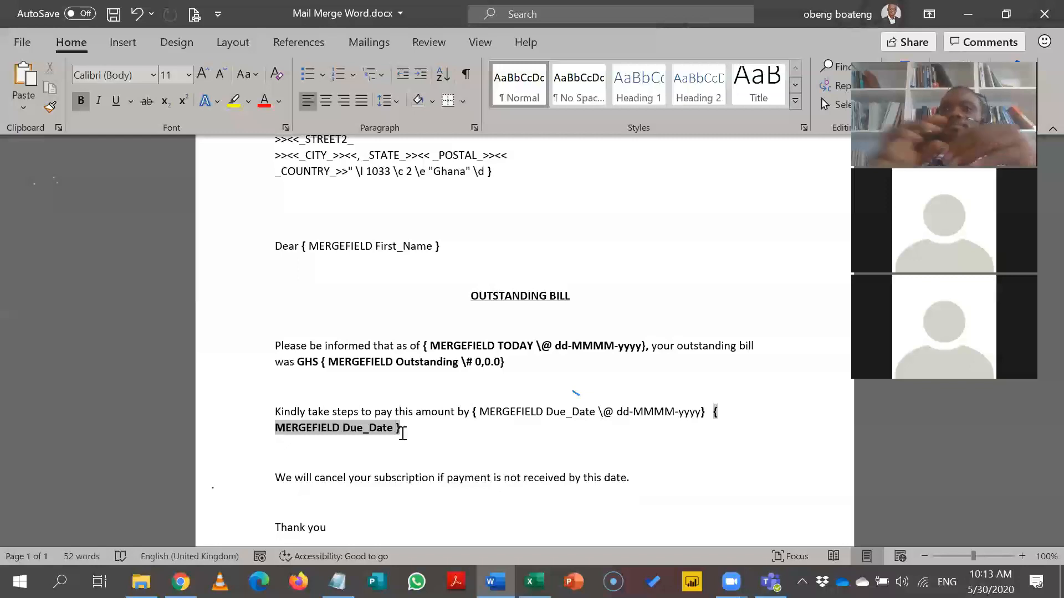
click(374, 44)
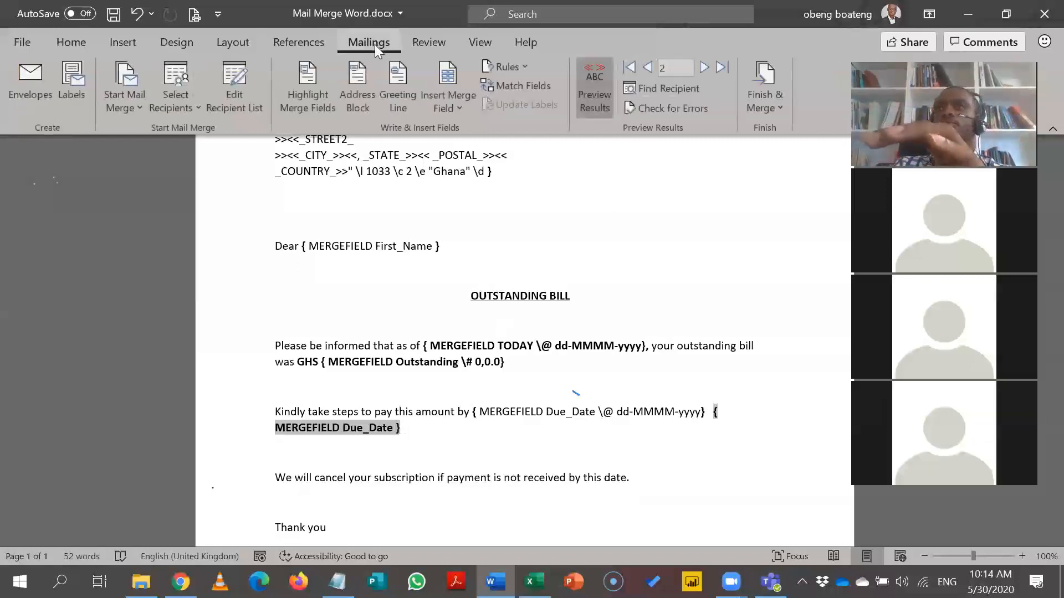
Preview recipient data, select the 6/17/2020 date, then return to showing merge field names.
click(598, 104)
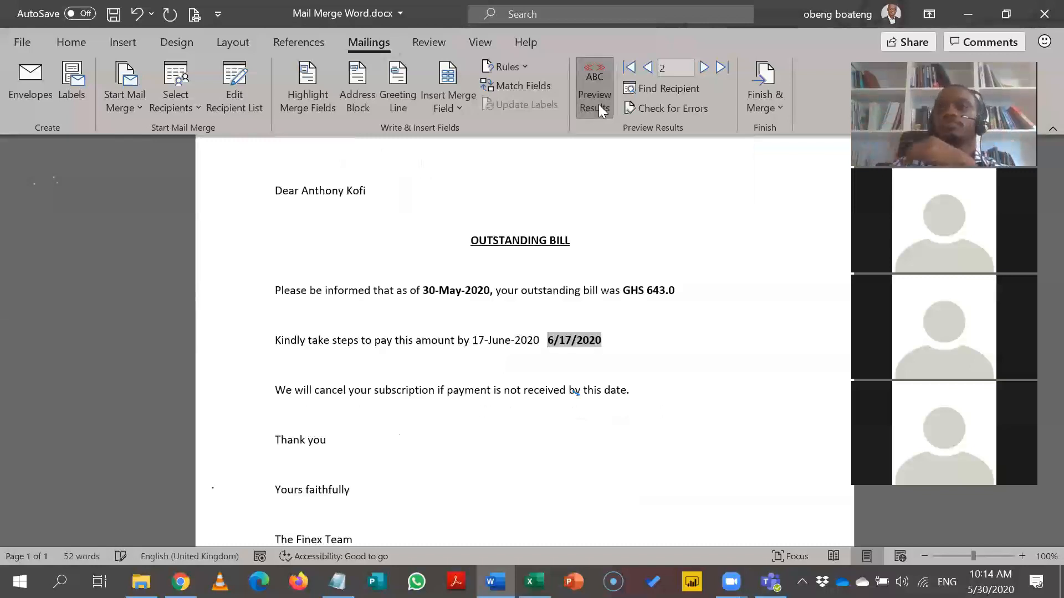
click(652, 347)
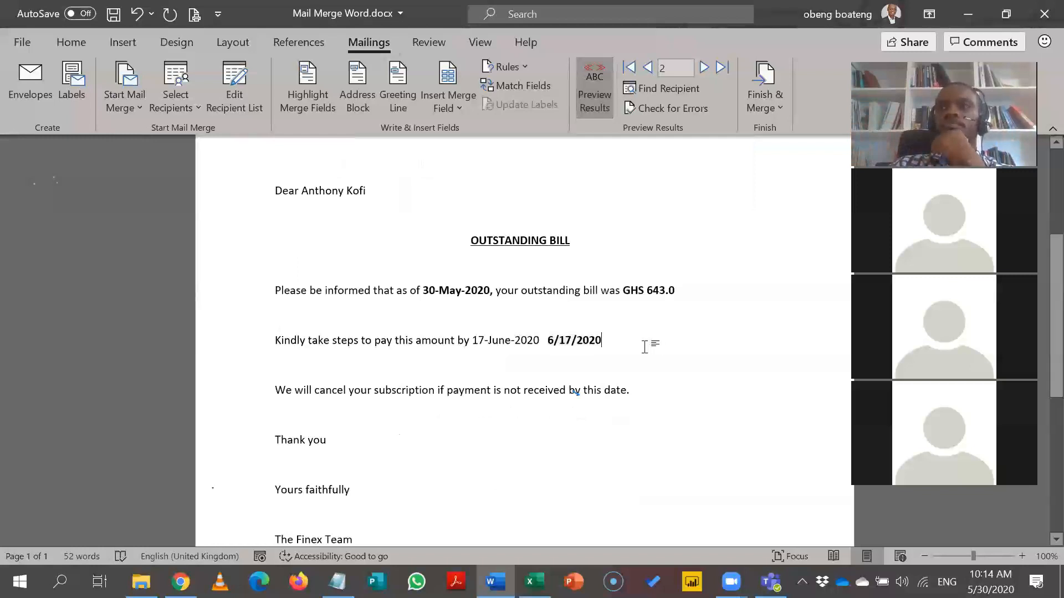
key(BackSpace)
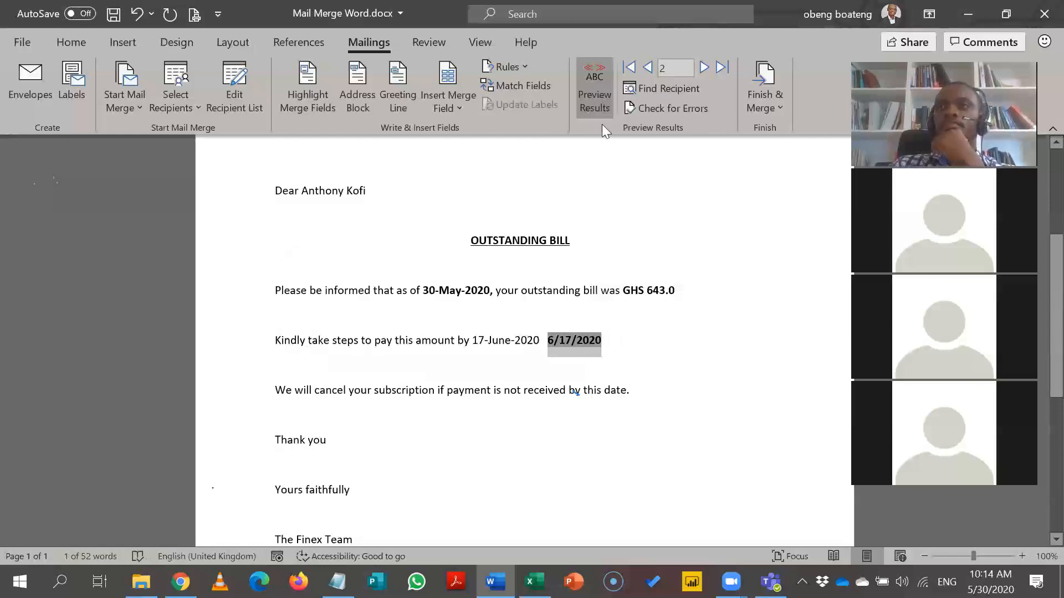
click(598, 99)
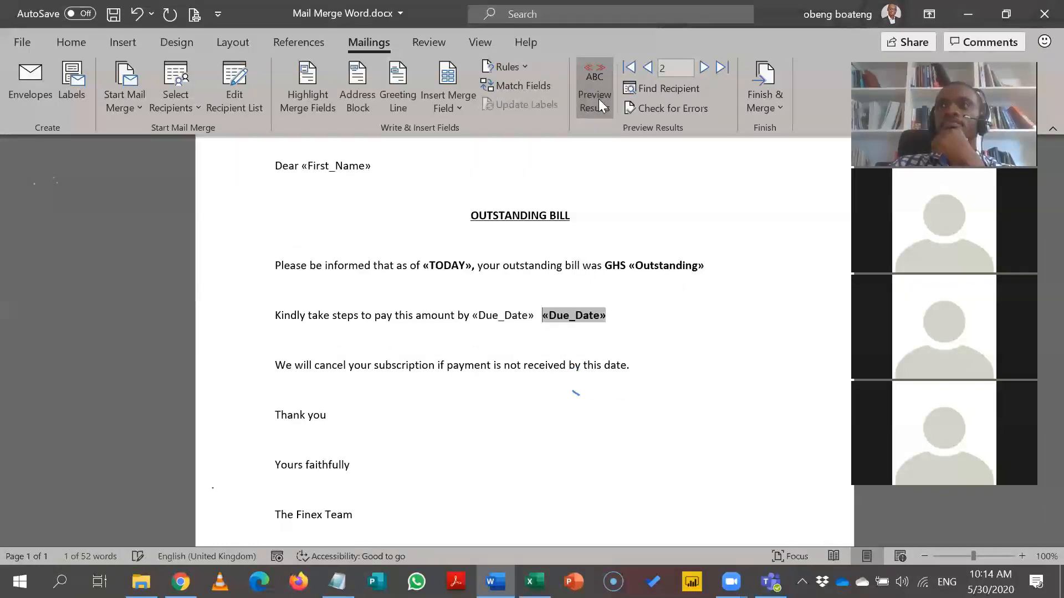
Delete the duplicate Due_Date field and list the Finish & Merge options.
key(Delete)
key(Delete)
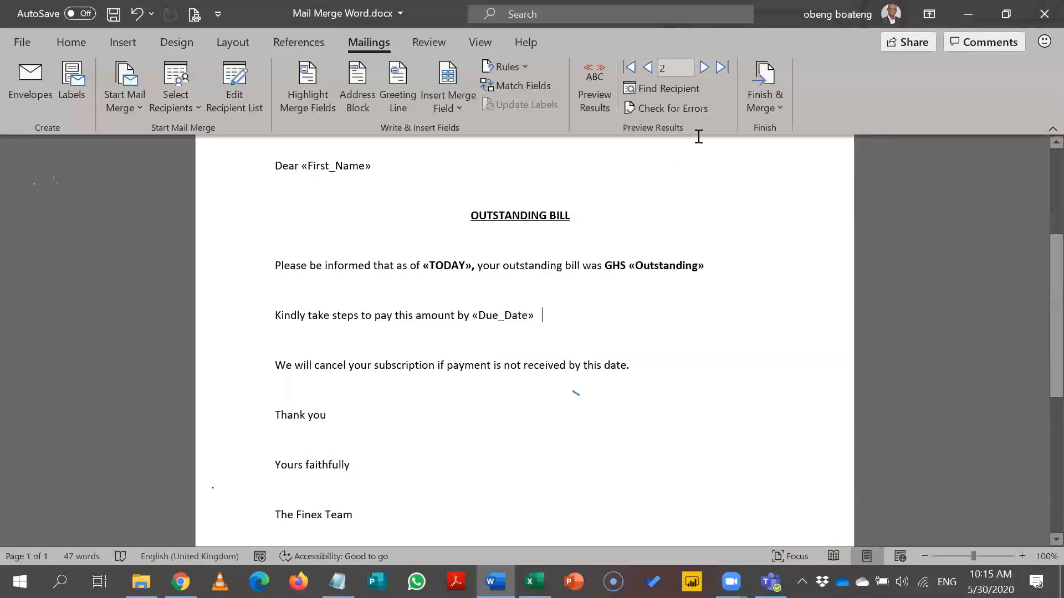
click(768, 109)
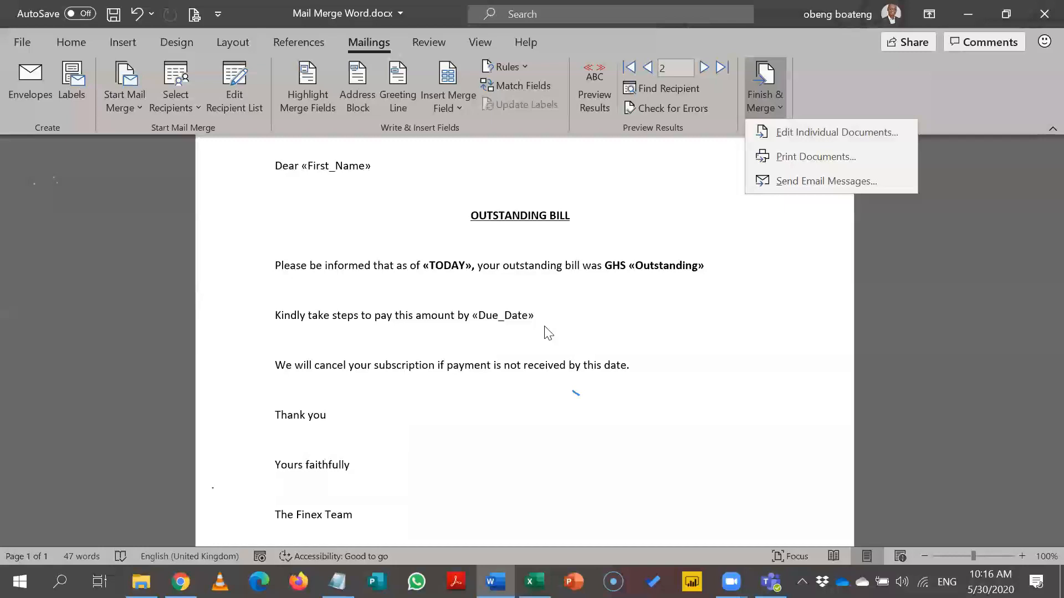
Preview the letter with recipient data and advance to record 3 (GHS 700.0, due 16-June-2020).
click(600, 97)
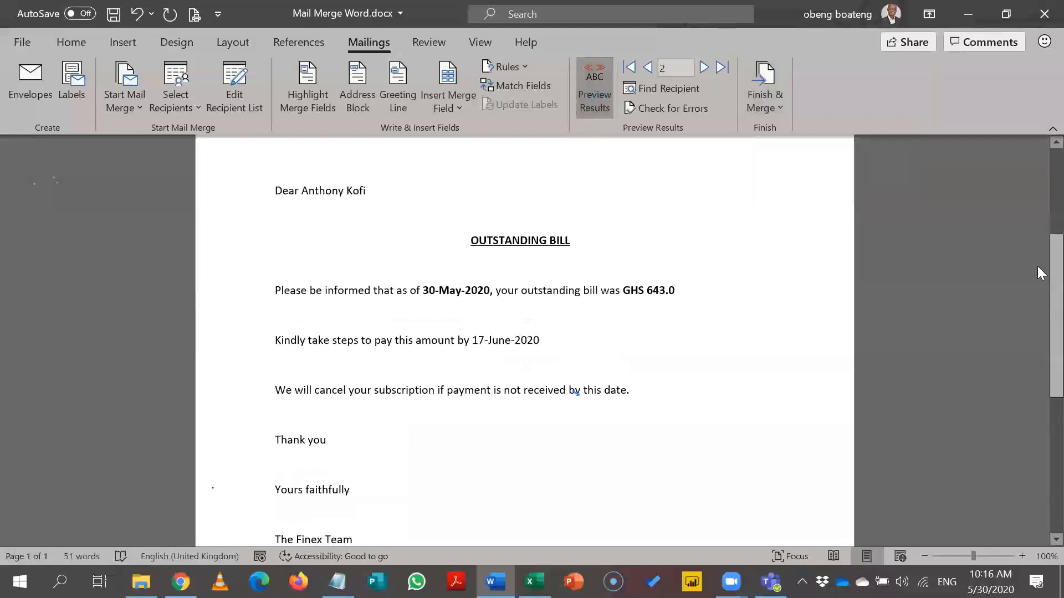
scroll(1037, 232, up, 3)
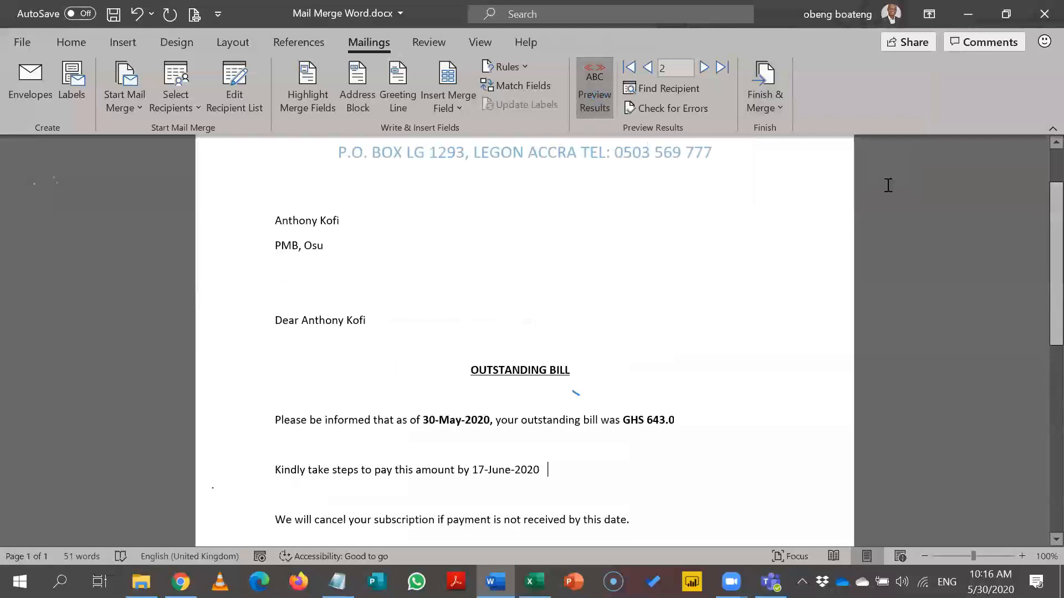
click(704, 67)
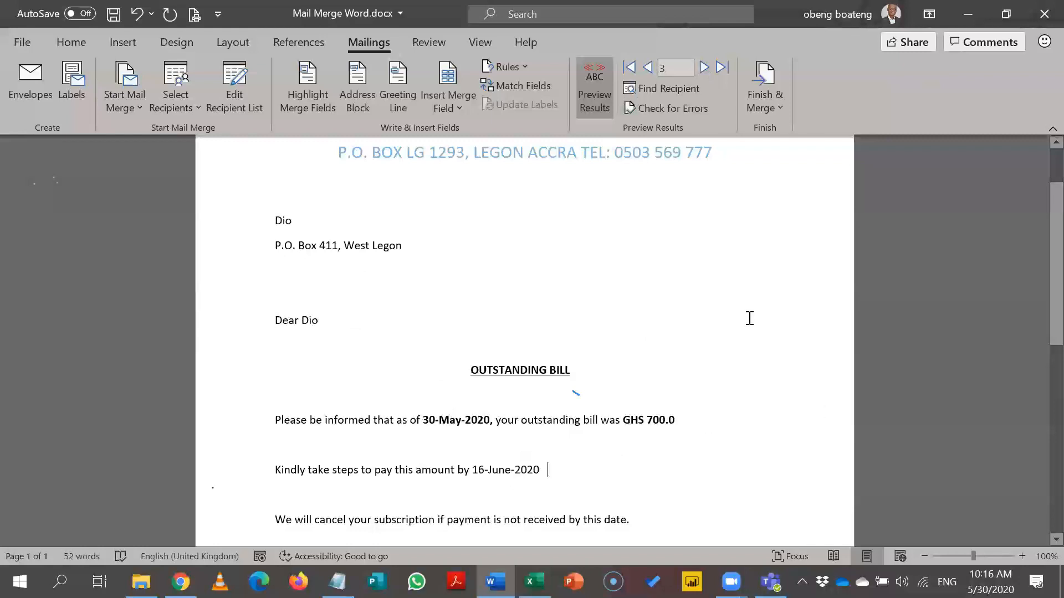
Merge all records into a new editable document, Letters1, using Edit Individual Documents.
click(767, 102)
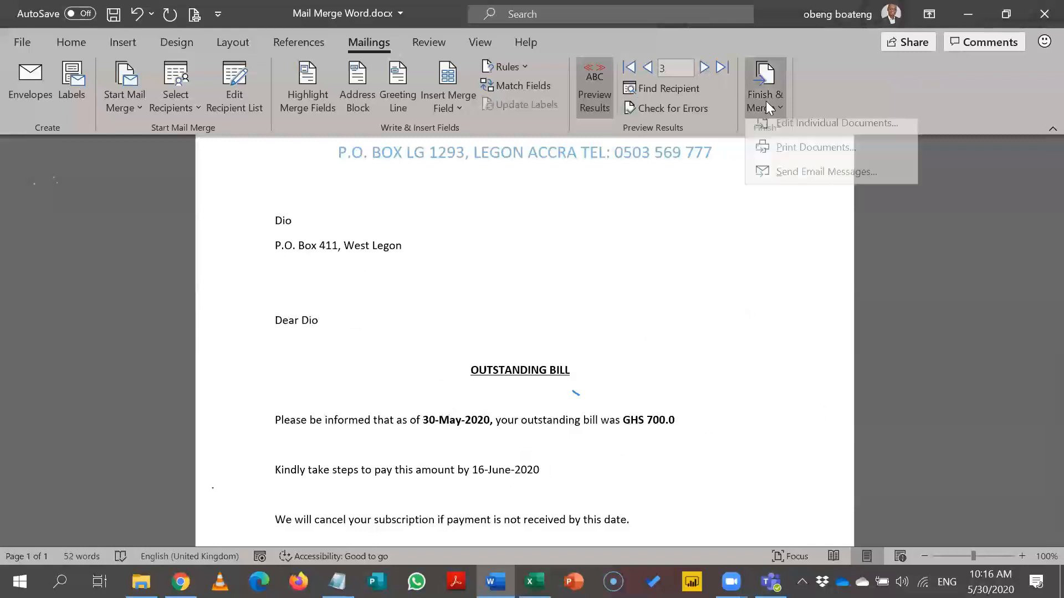
click(785, 135)
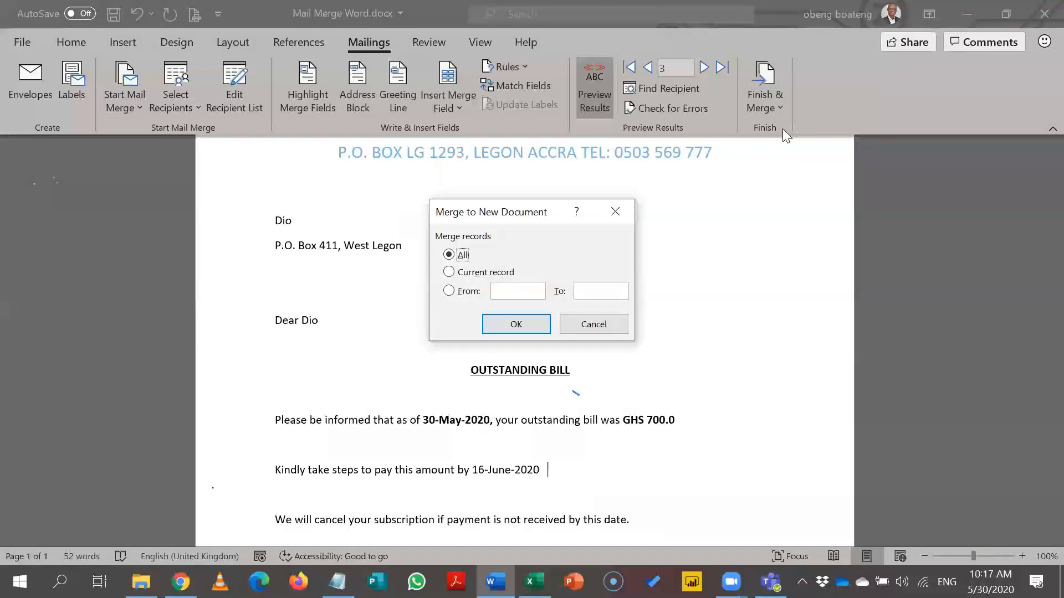
click(491, 275)
click(462, 257)
click(502, 326)
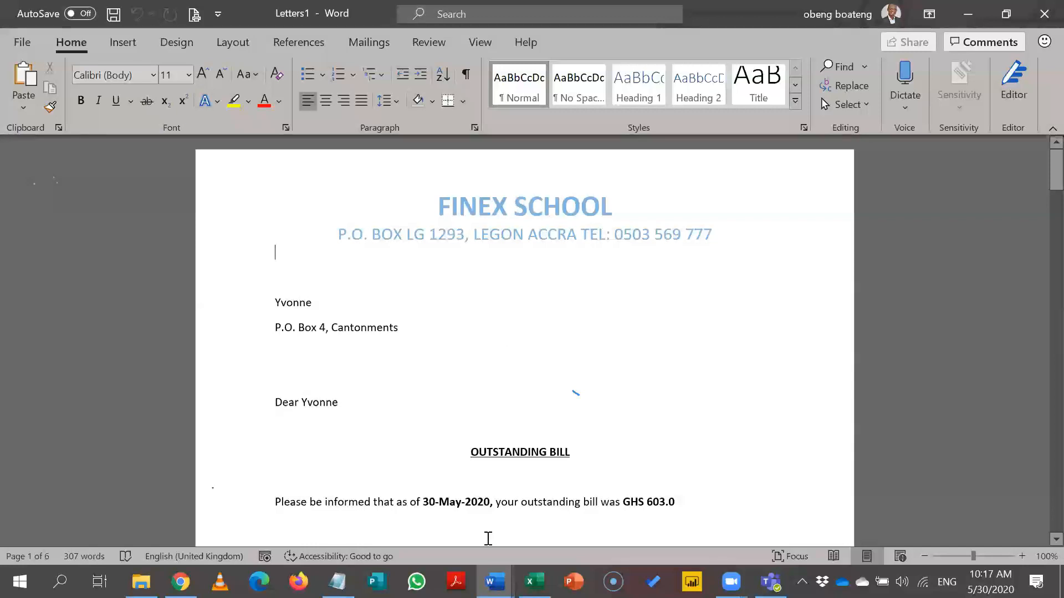
Bring the merged Letters1 document to the front and scroll through its six pages.
mouse_move(494, 582)
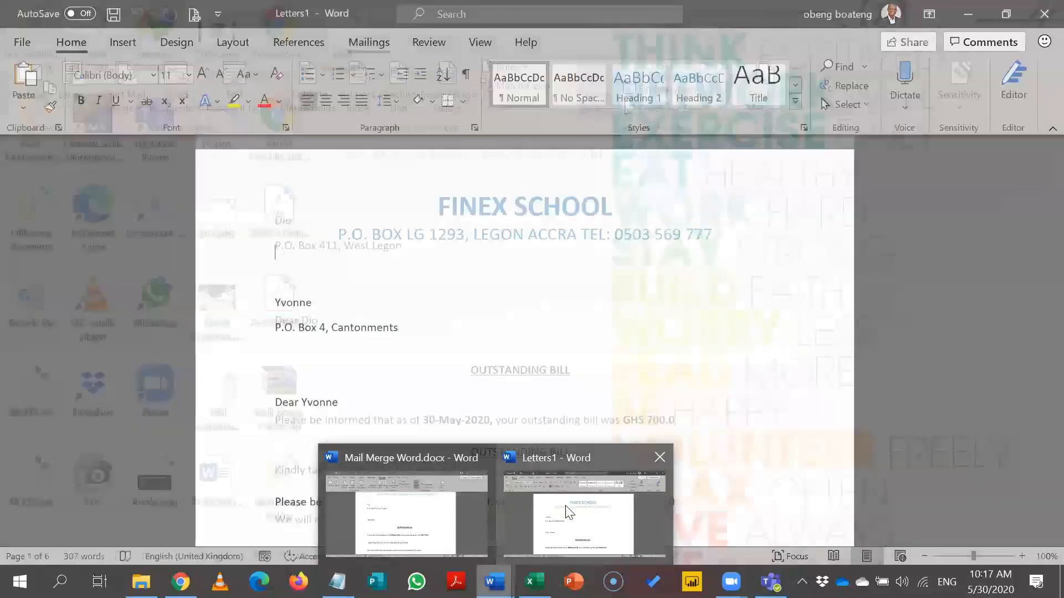
click(569, 512)
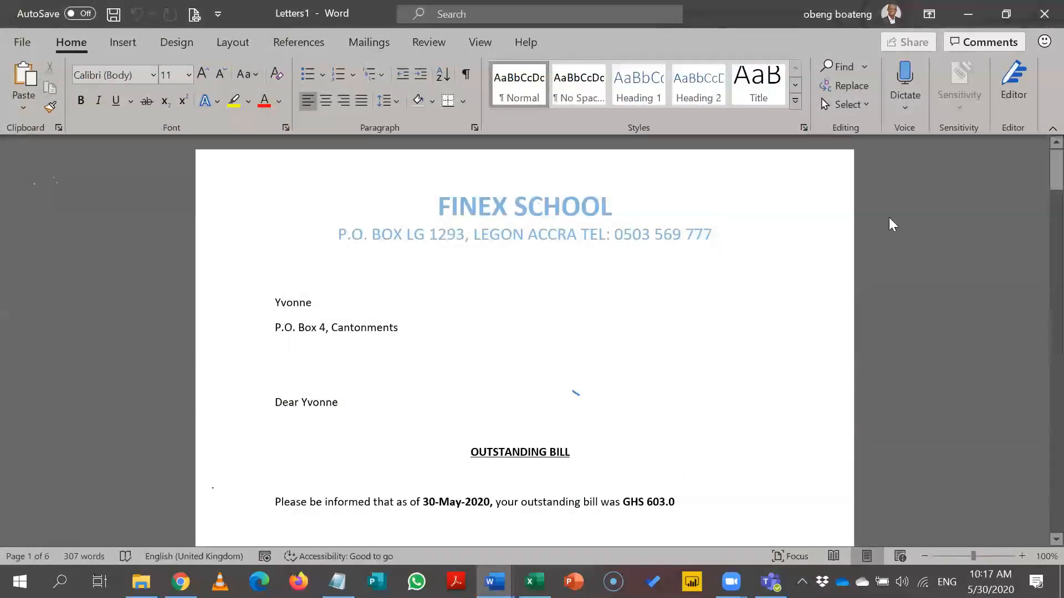
drag(1038, 180, 1037, 426)
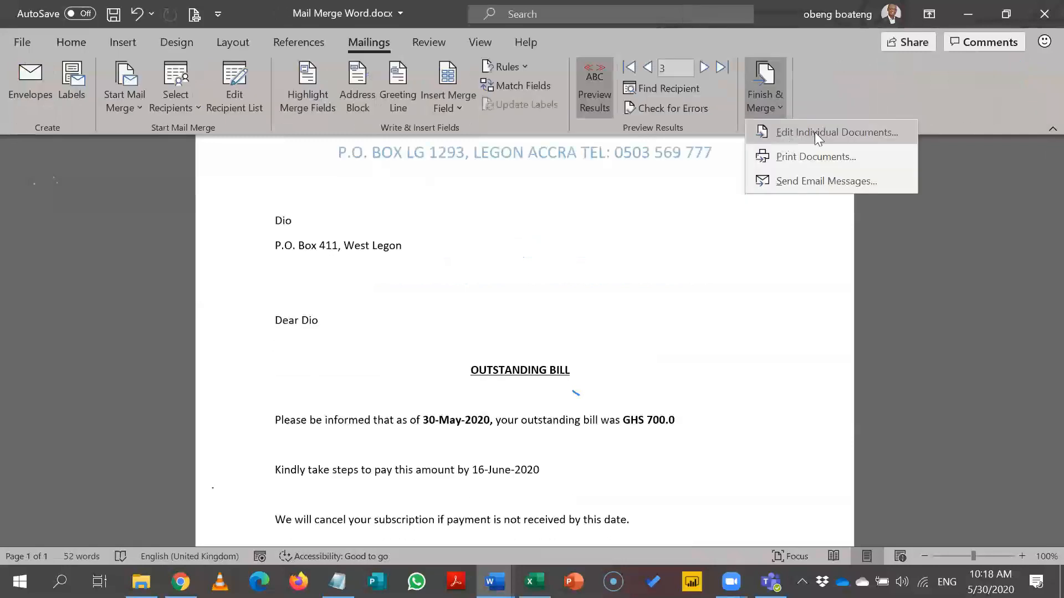
Merge records 2 to 4 into a new editable document, Letters2.
click(814, 132)
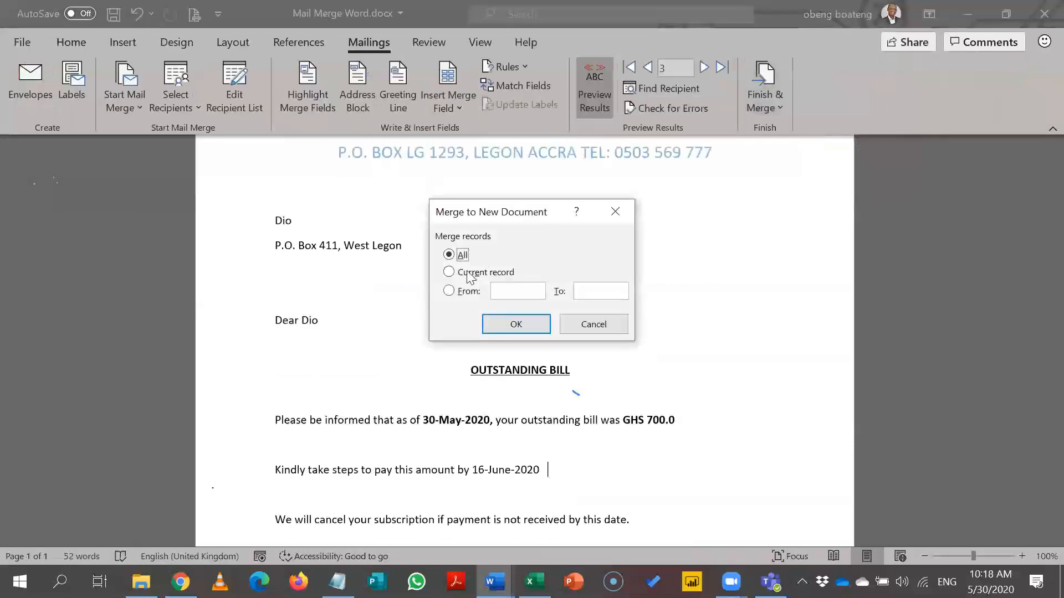
click(469, 291)
click(510, 292)
text(2)
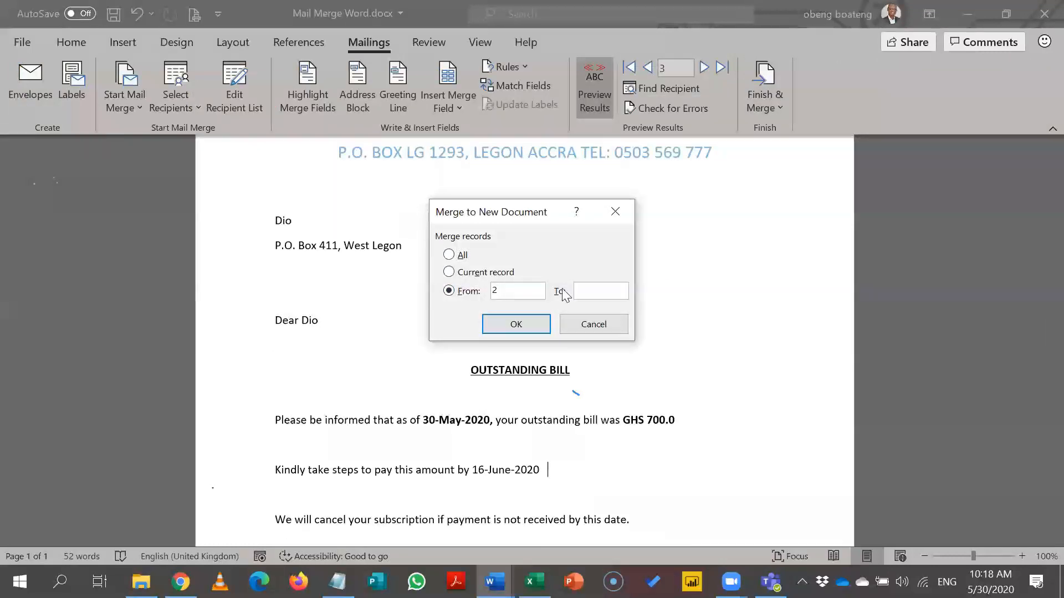
click(585, 286)
text(4)
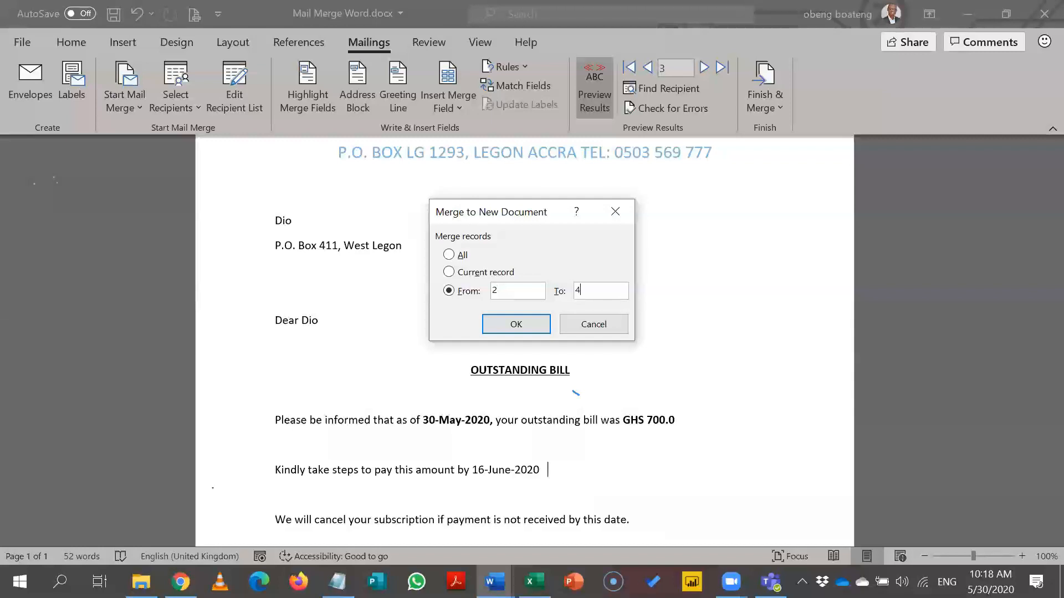
click(543, 325)
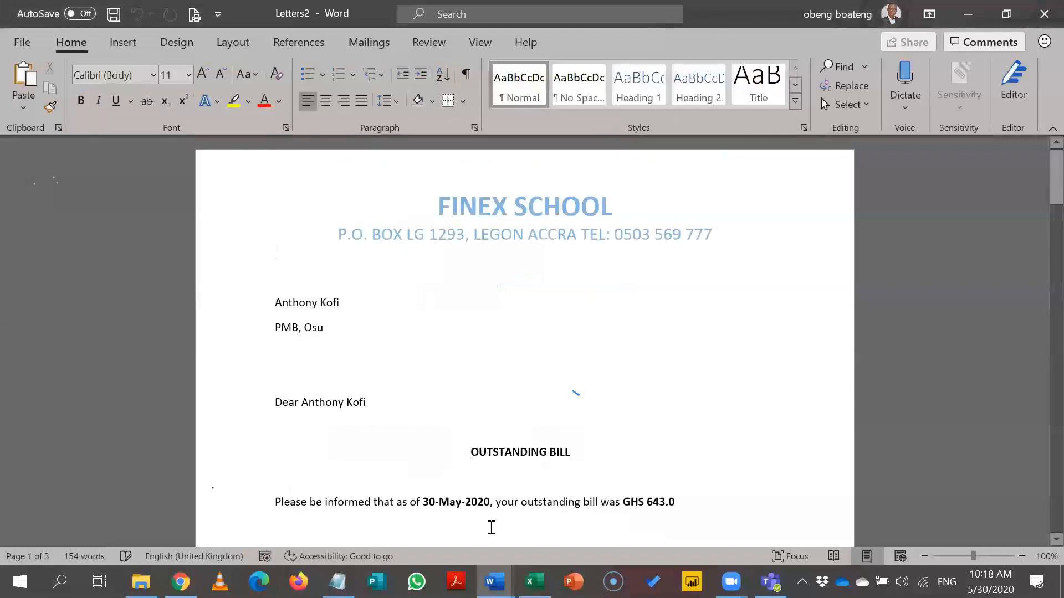
Review the three Letters2 pages, then return to the Mail Merge Word.docx letter.
mouse_move(495, 581)
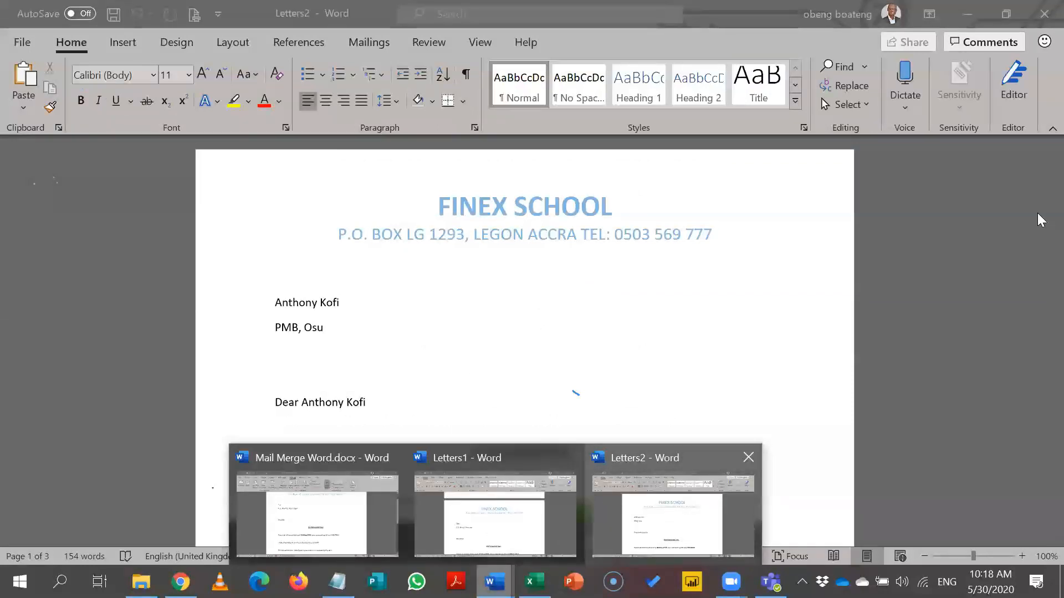
mouse_move(1041, 233)
mouse_down()
mouse_move(1041, 507)
mouse_move(1041, 233)
mouse_up()
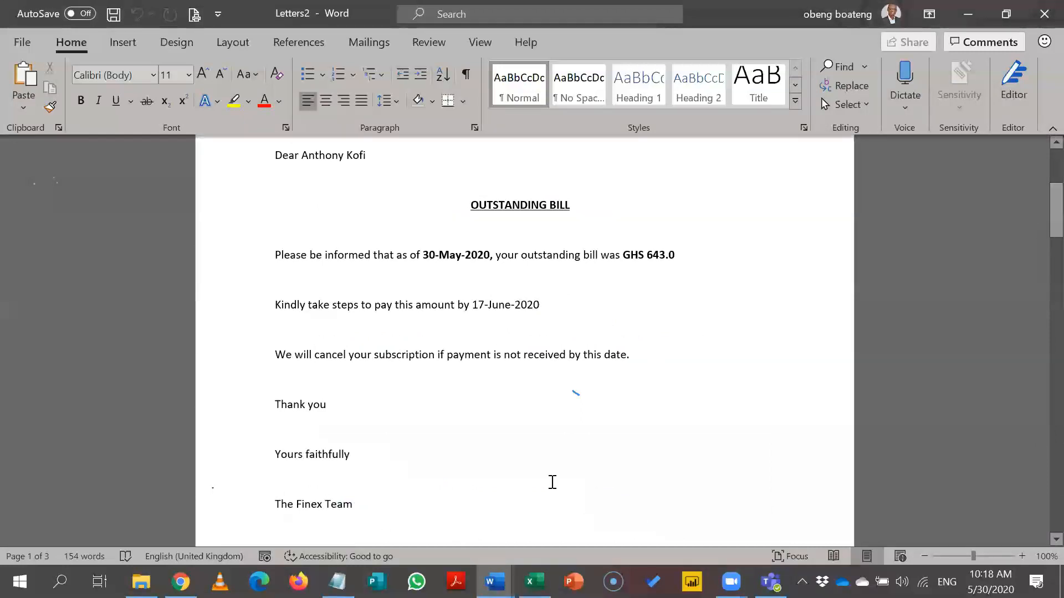
mouse_move(494, 581)
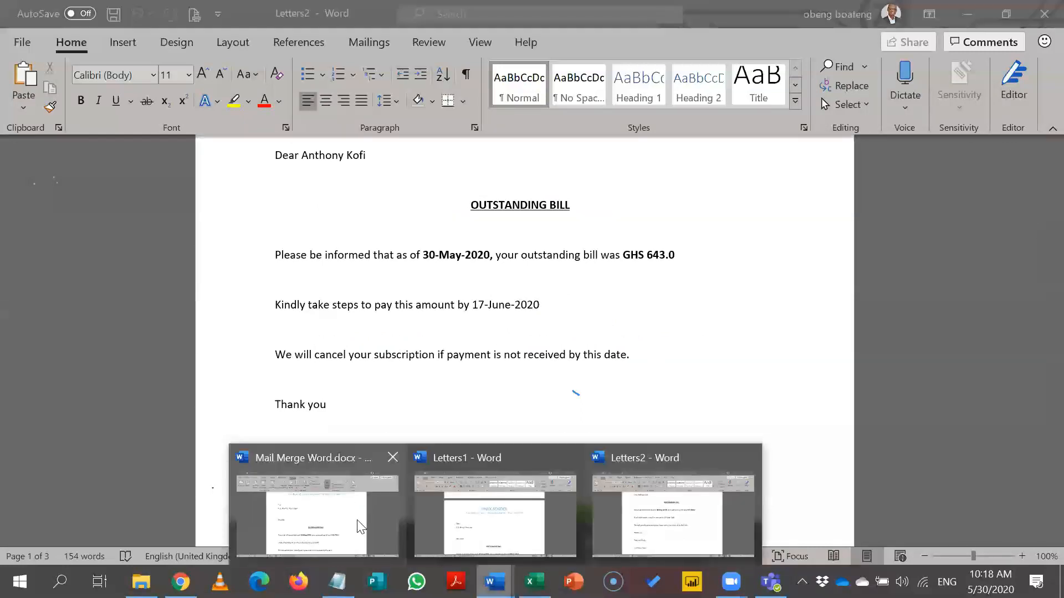
click(361, 524)
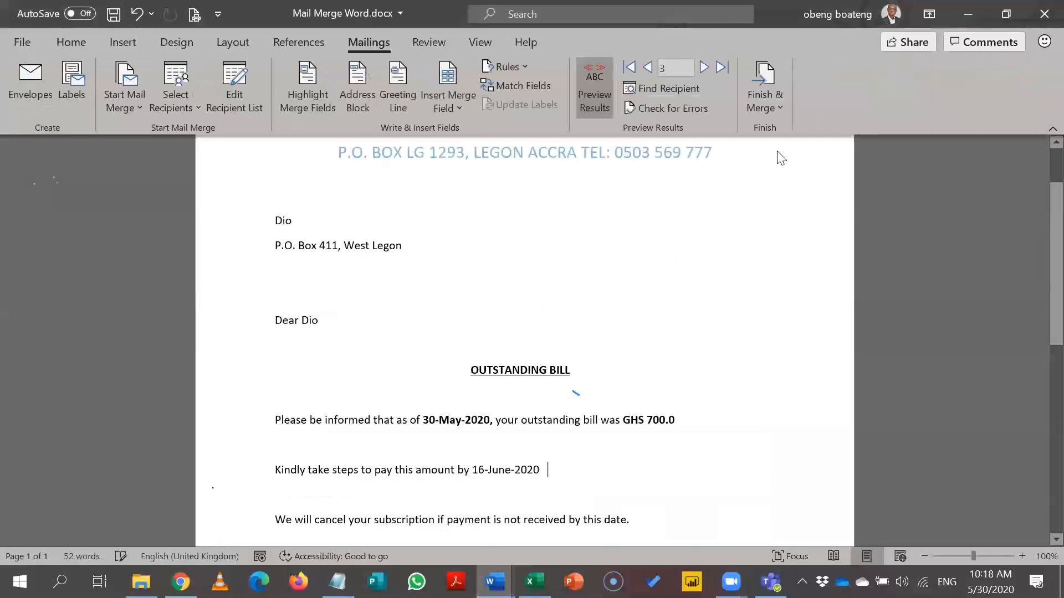
Send all merged records, not just 2 to 4, to print with Print Documents.
click(765, 99)
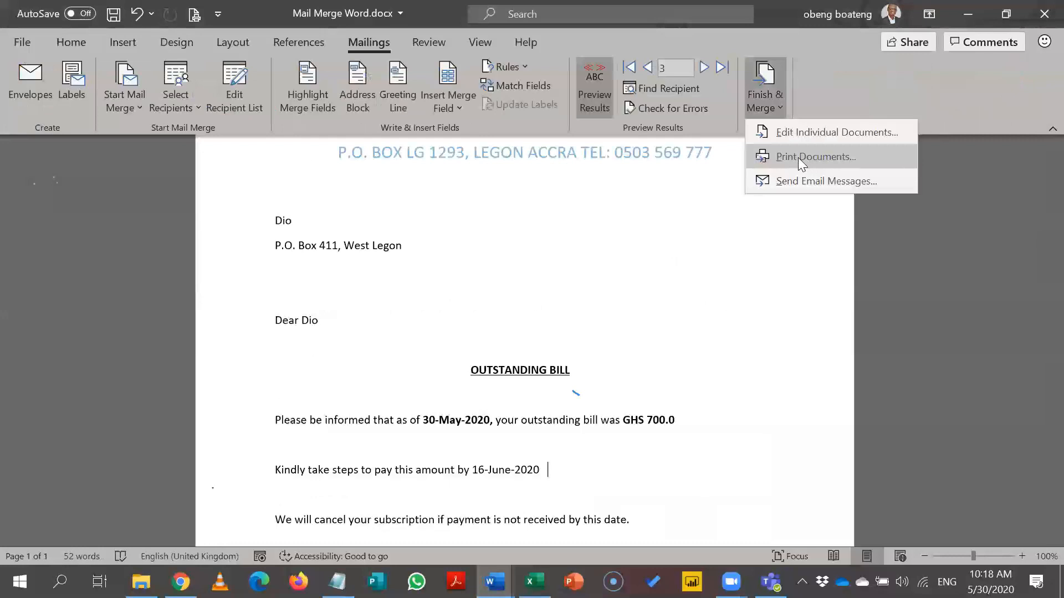
click(798, 158)
click(454, 255)
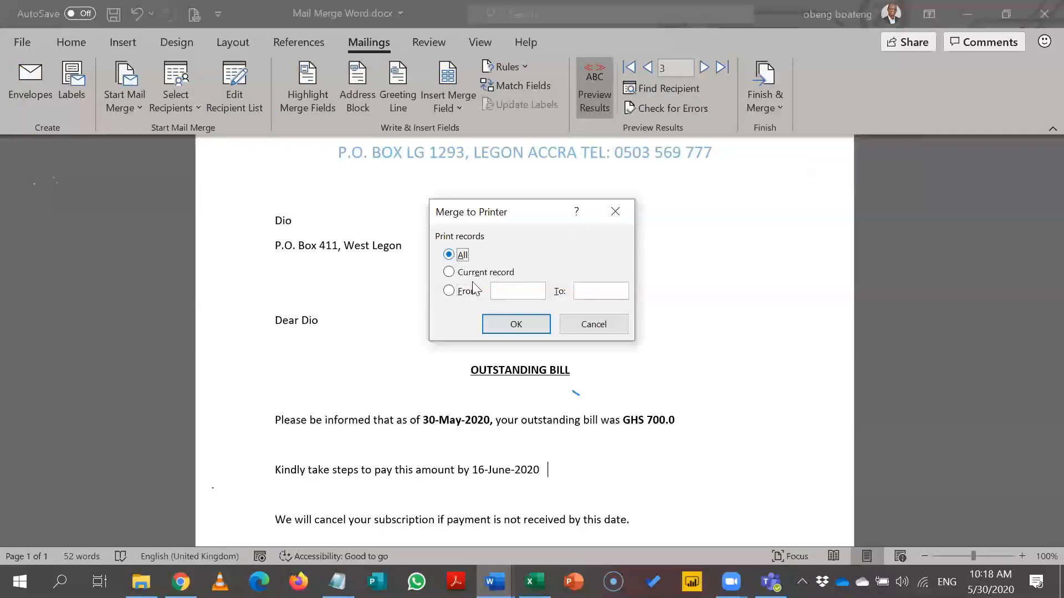
click(523, 330)
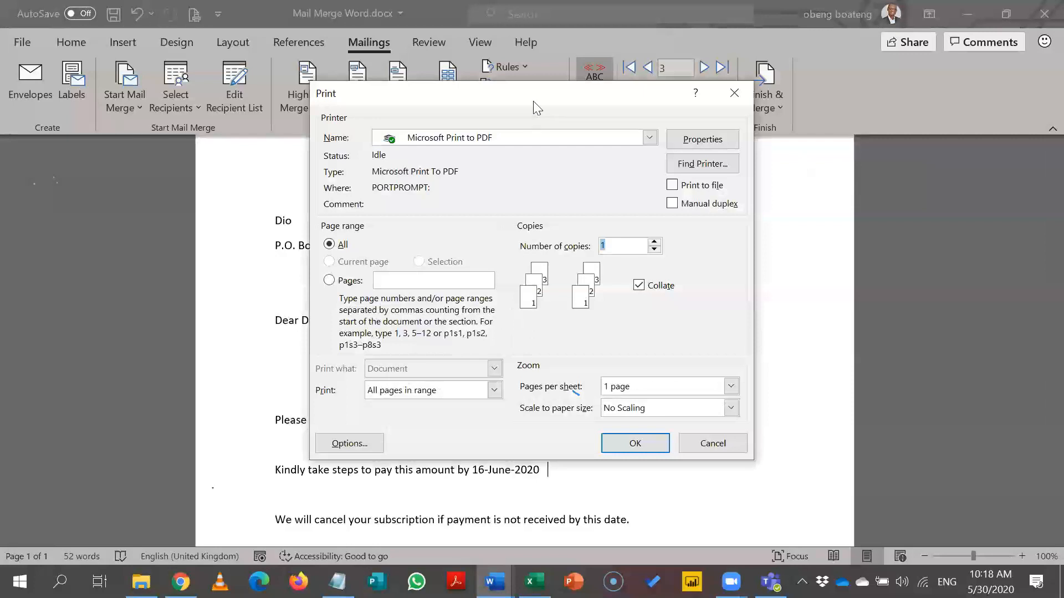
Choose Microsoft Print to PDF as the printer in the Print dialog.
drag(532, 103, 519, 66)
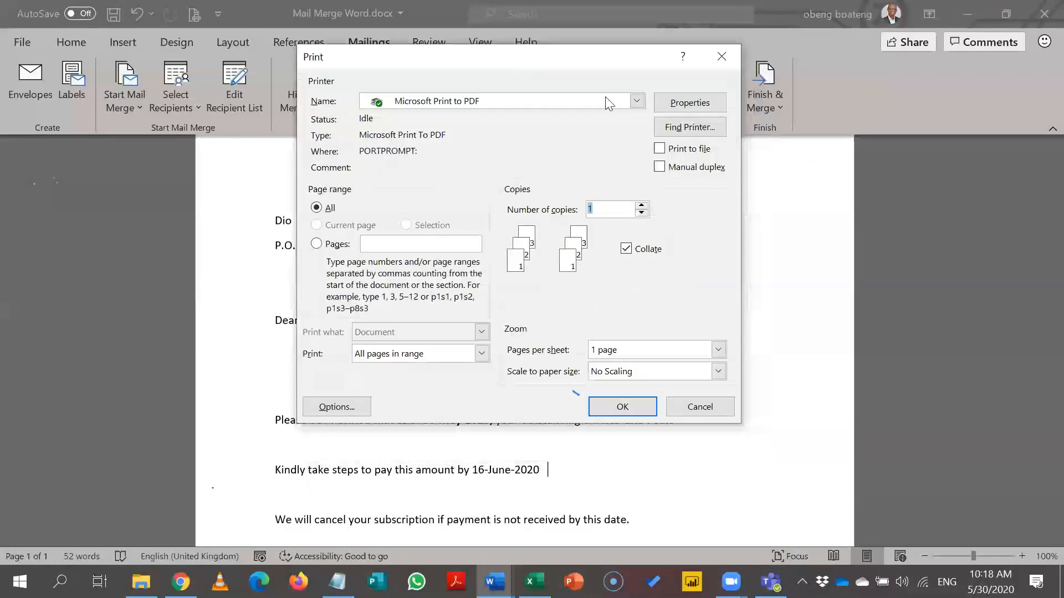
click(637, 101)
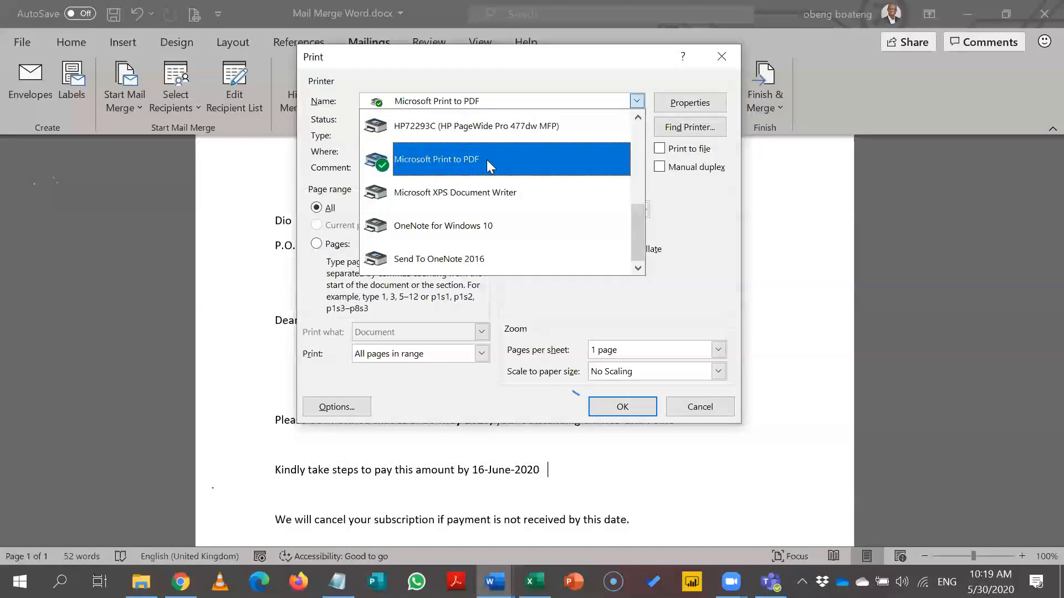
drag(640, 223, 643, 134)
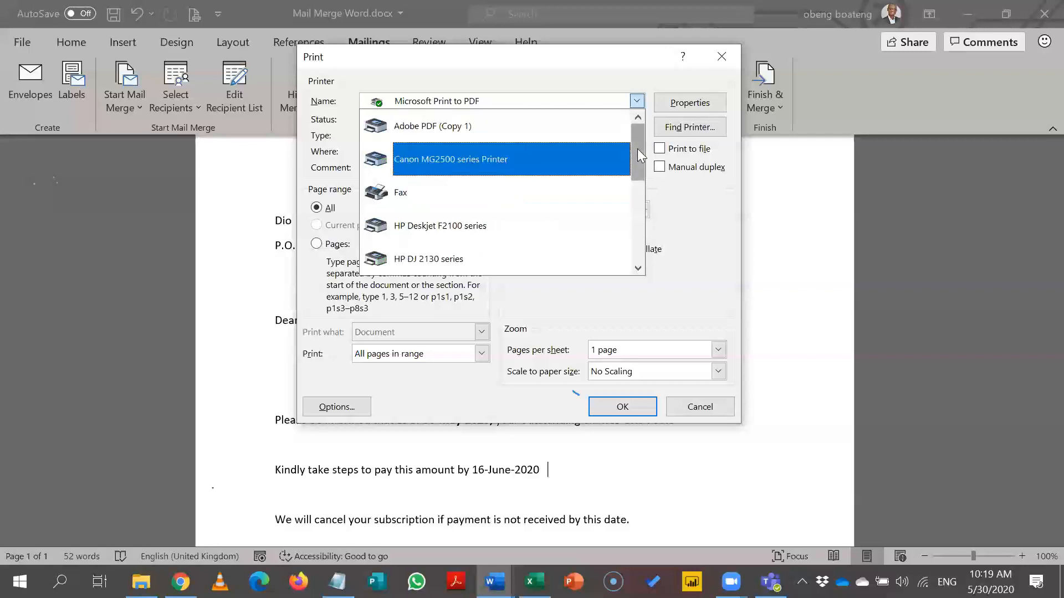
drag(636, 170, 636, 233)
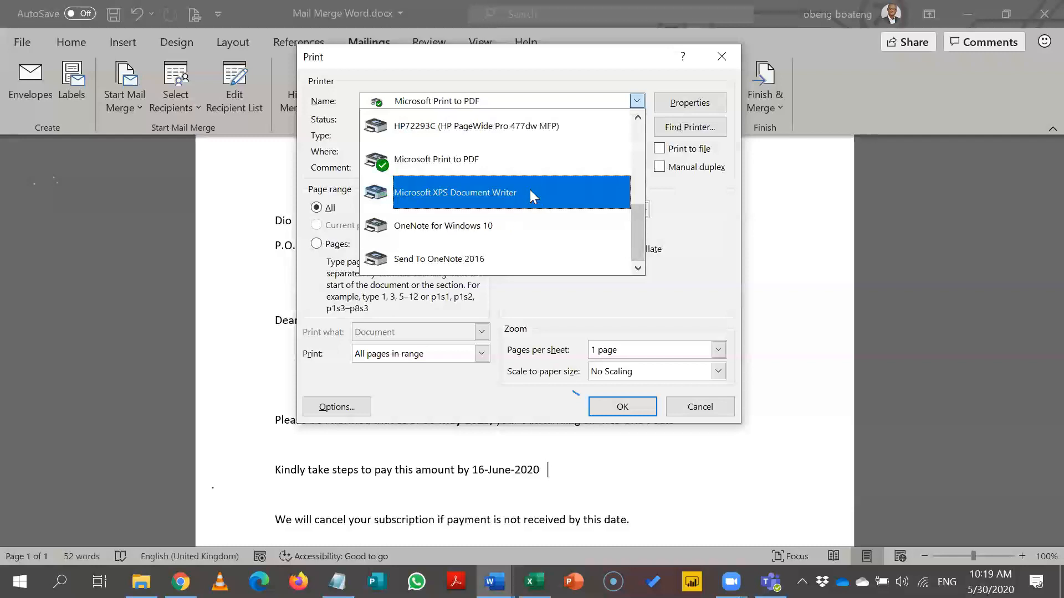
click(485, 165)
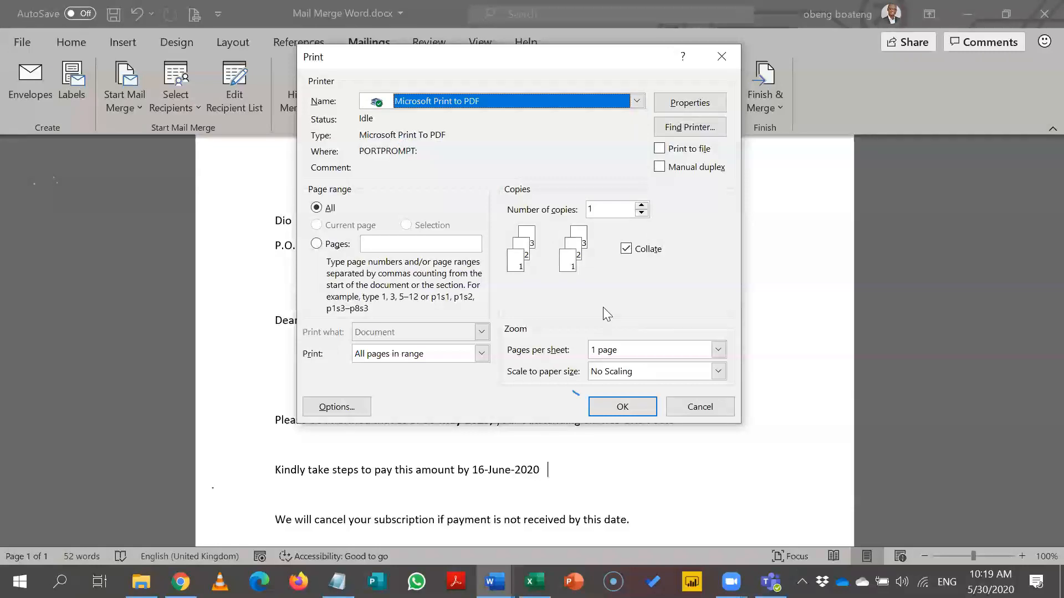
Print the merged letters to a PDF file ending 'combs All.pdf', then show the desktop.
click(622, 406)
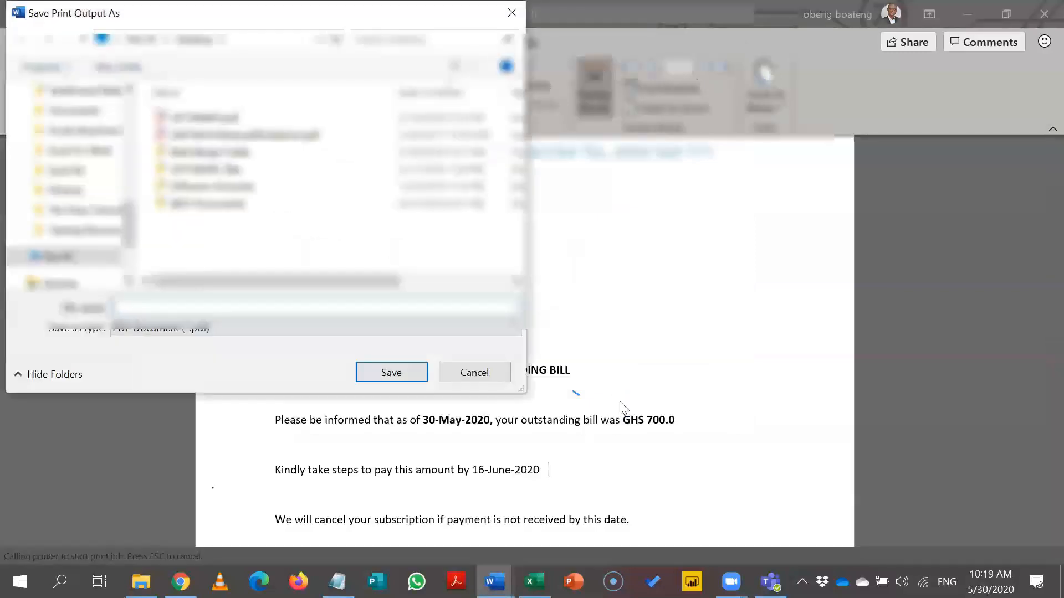
text(F)
key(BackSpace)
text(L)
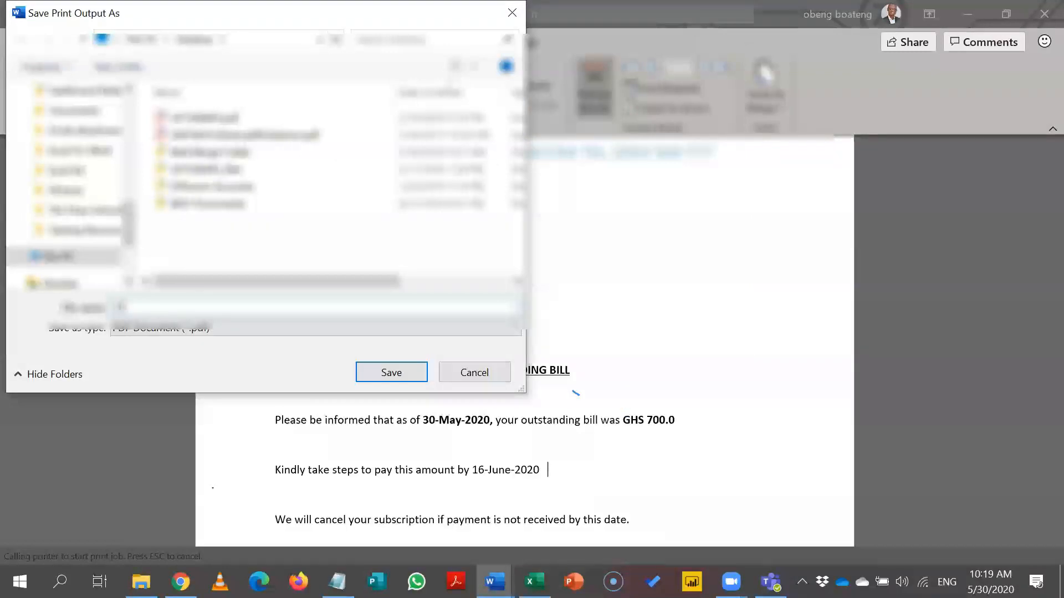
text(etters_Le)
key(BackSpace)
key(BackSpace)
key(BackSpace)
key(BackSpace)
key(BackSpace)
key(BackSpace)
key(BackSpace)
key(BackSpace)
key(BackSpace)
text(combs All.pdf)
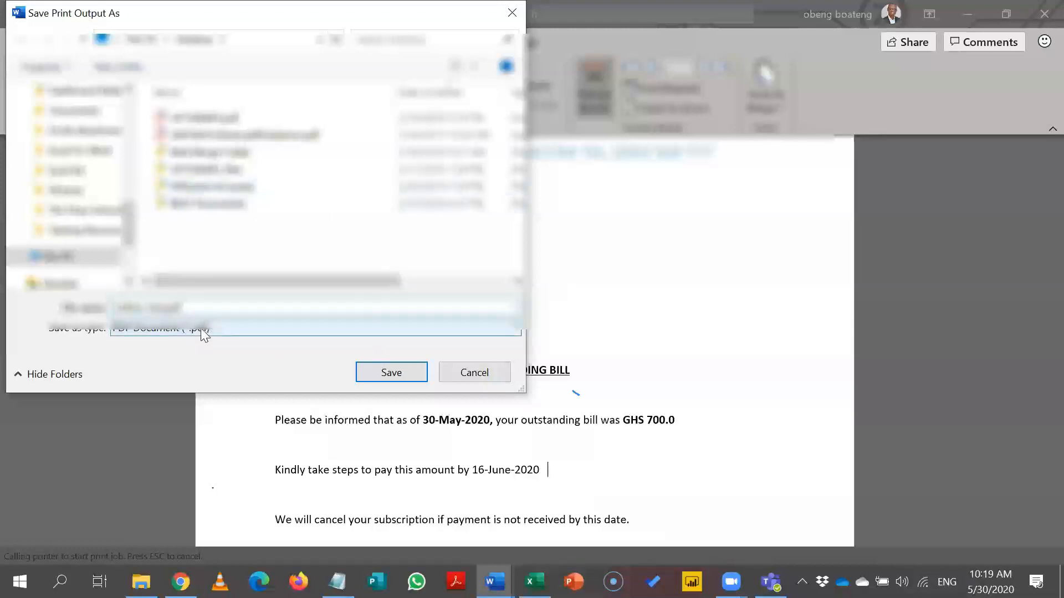
click(377, 370)
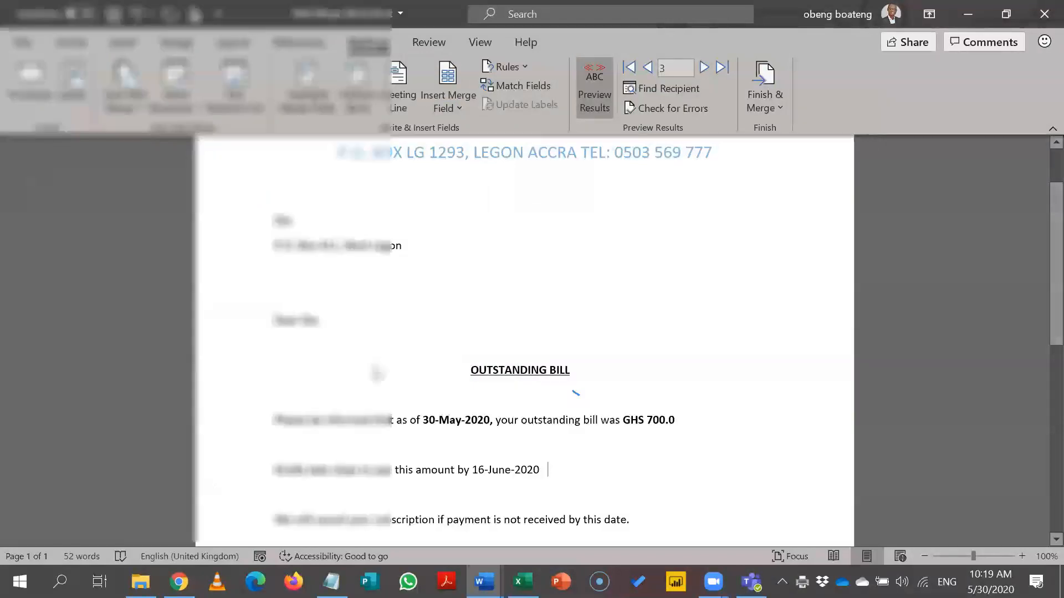
key(super+d)
Review the recipient Data sheet in Excel, then bring the Letters1 document back to the front.
click(343, 133)
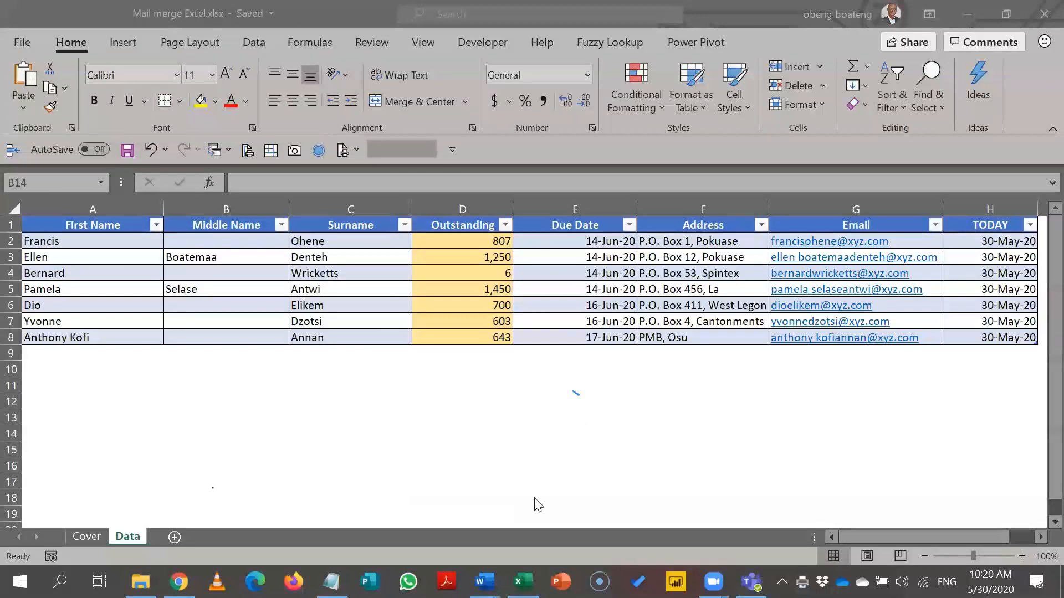
mouse_move(484, 582)
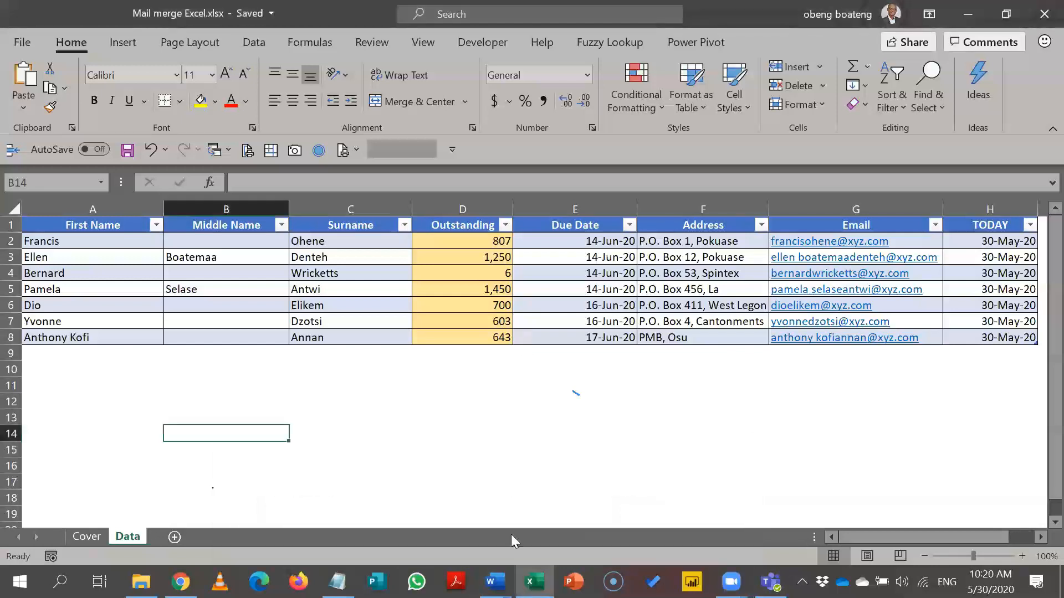
click(495, 582)
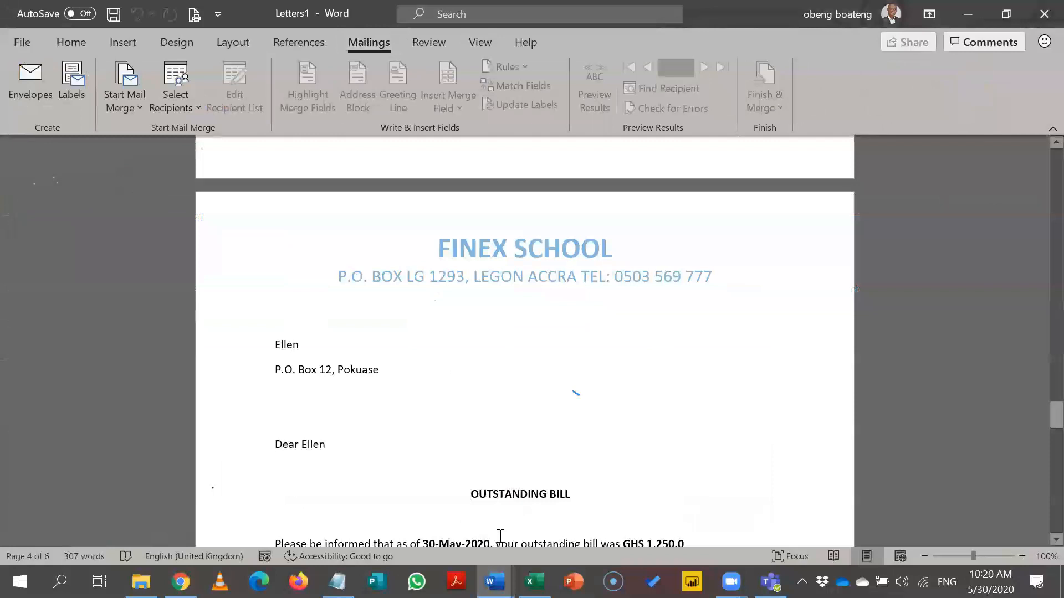
Return to the Mail Merge Word letter and look through the Rules list before closing it.
mouse_move(493, 582)
click(310, 518)
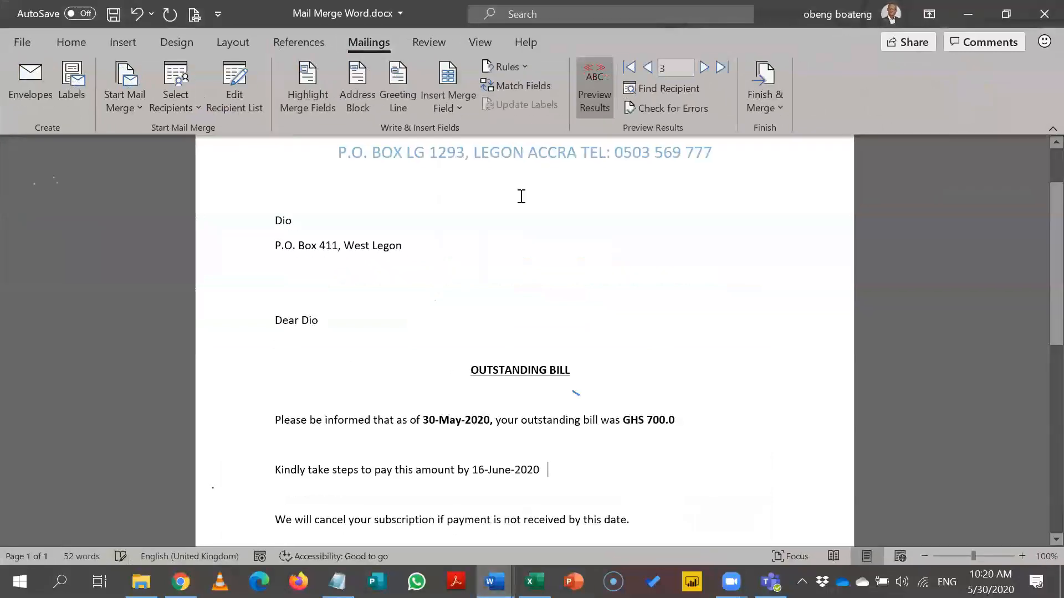
click(520, 65)
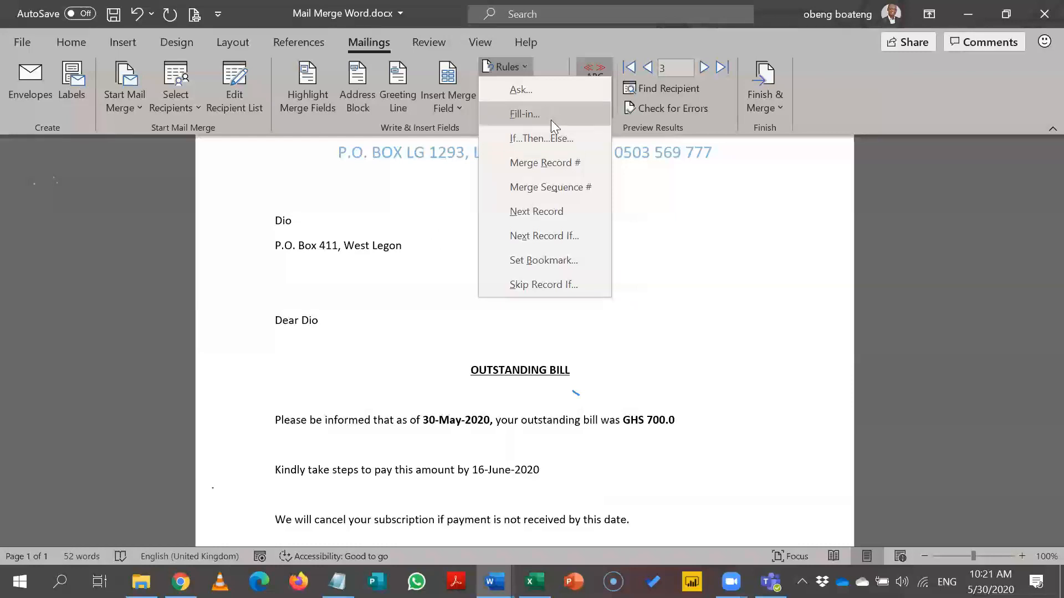
click(625, 311)
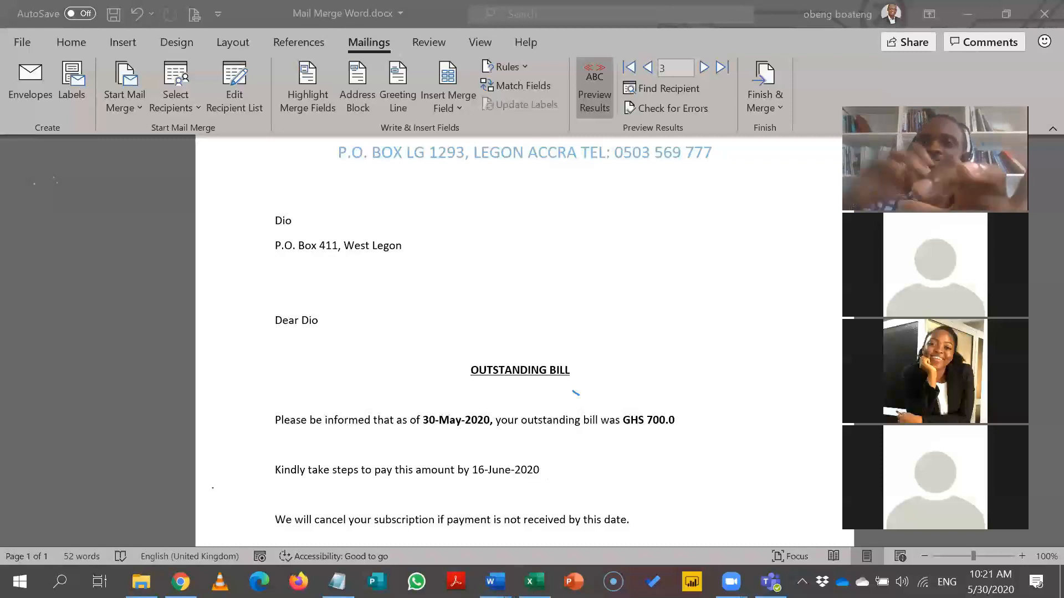
Lower the speaker volume, then show the Finish & Merge choices for record 3's letter.
key(XF86AudioLowerVolume)
key(XF86AudioLowerVolume)
key(XF86AudioLowerVolume)
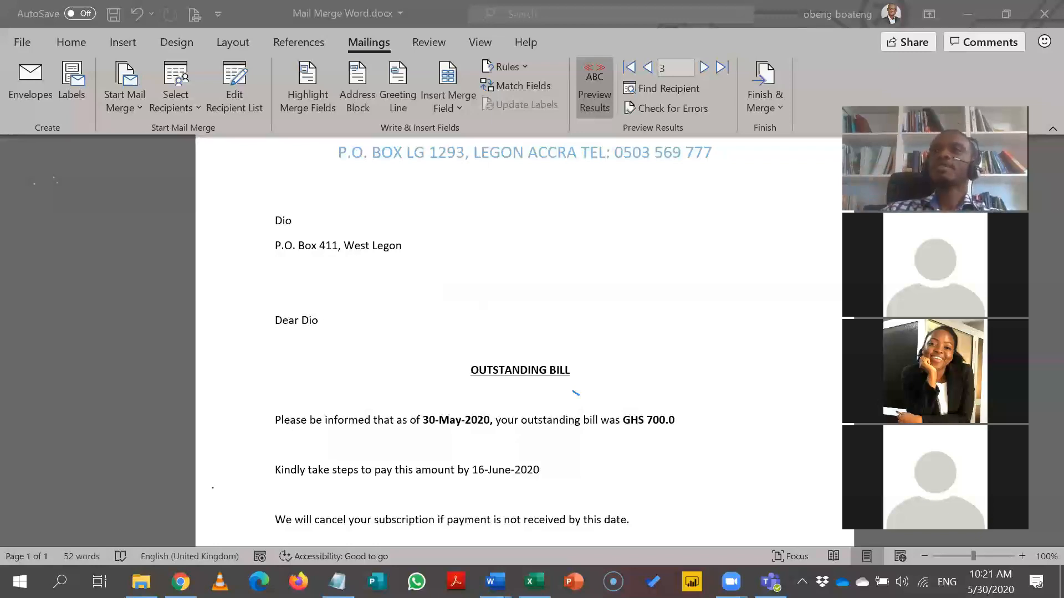
click(761, 99)
click(761, 100)
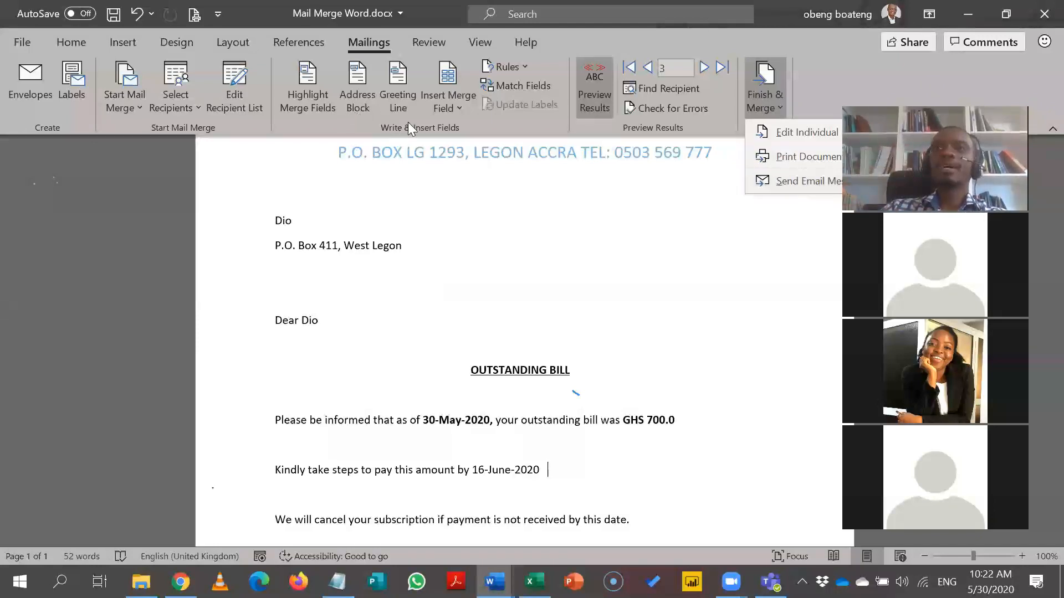
Confirm in Match Fields that E-mail Address maps to Email, then reopen Finish & Merge.
click(499, 86)
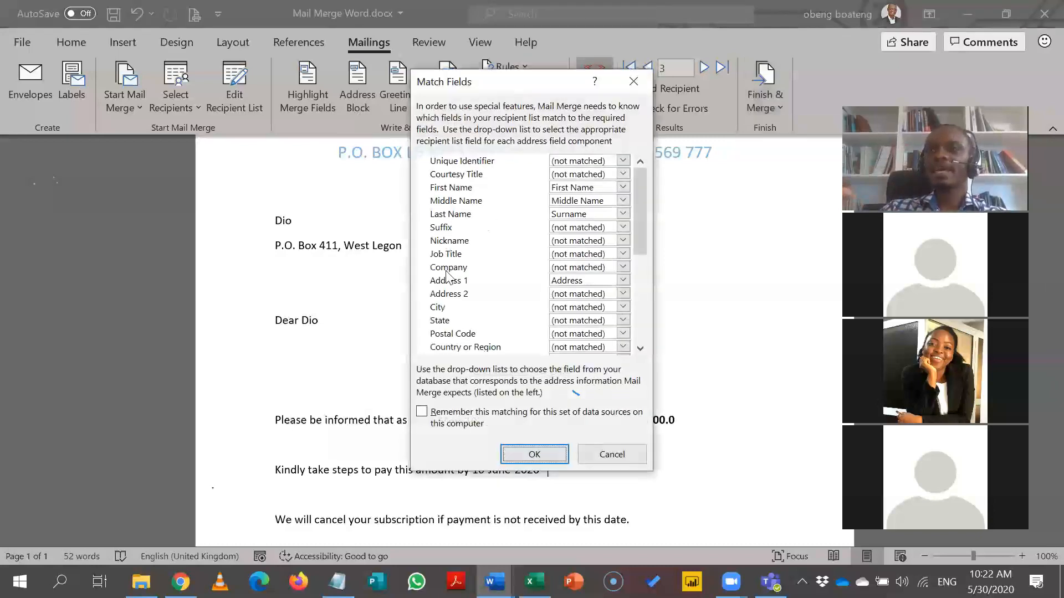
drag(641, 243, 641, 290)
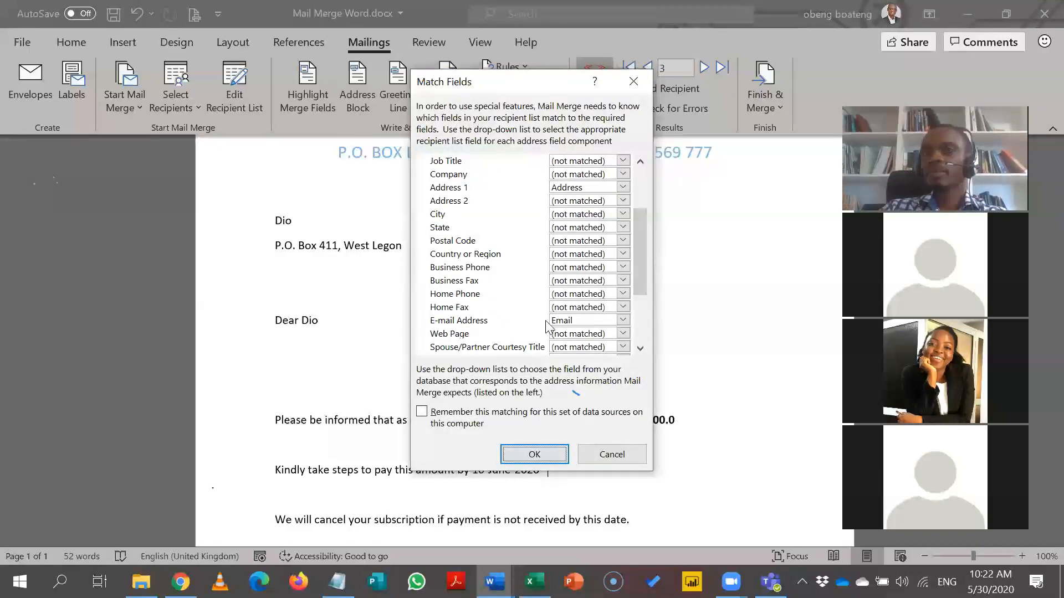
click(641, 88)
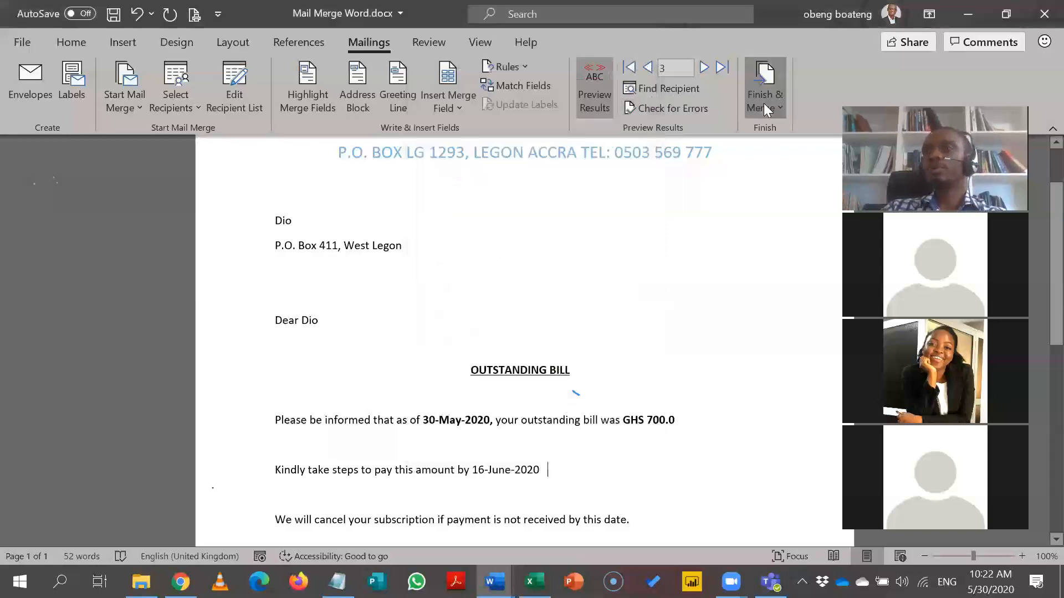
click(764, 103)
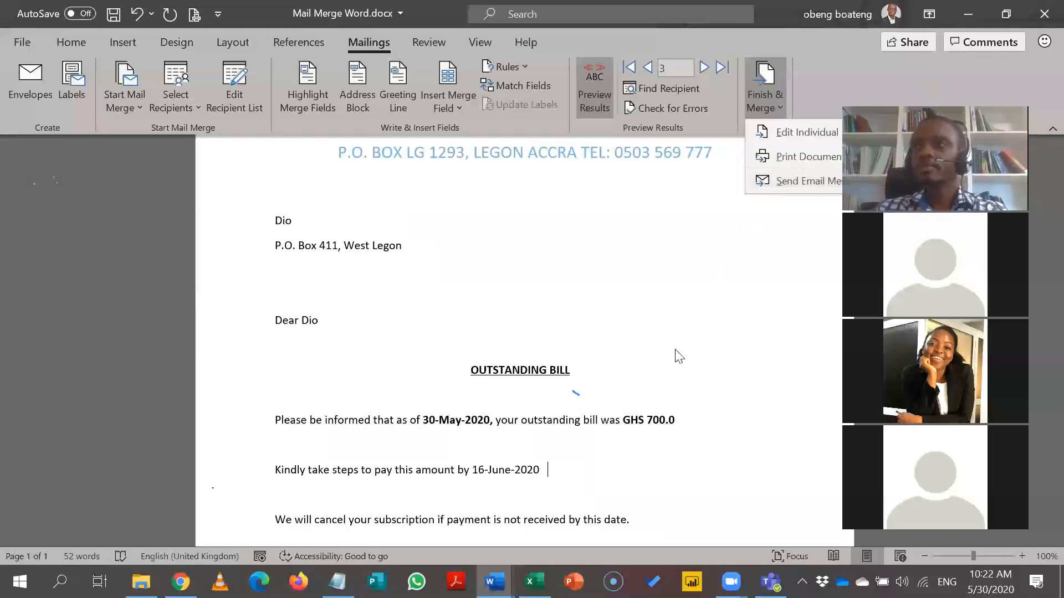
Start an e-mail merge, addressed to the Email field in HTML format for all records.
click(586, 481)
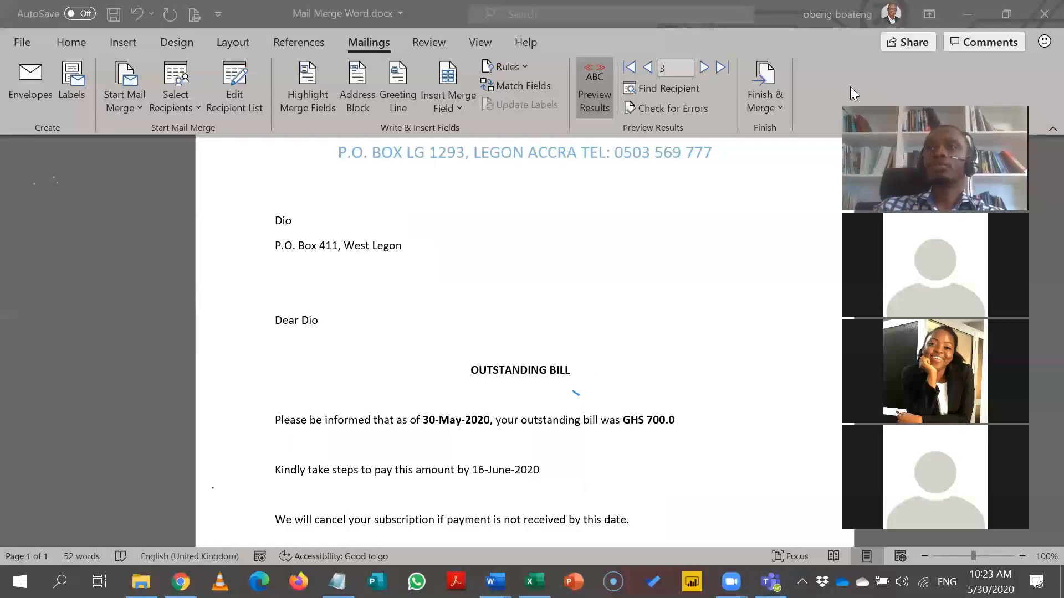
click(778, 101)
click(778, 102)
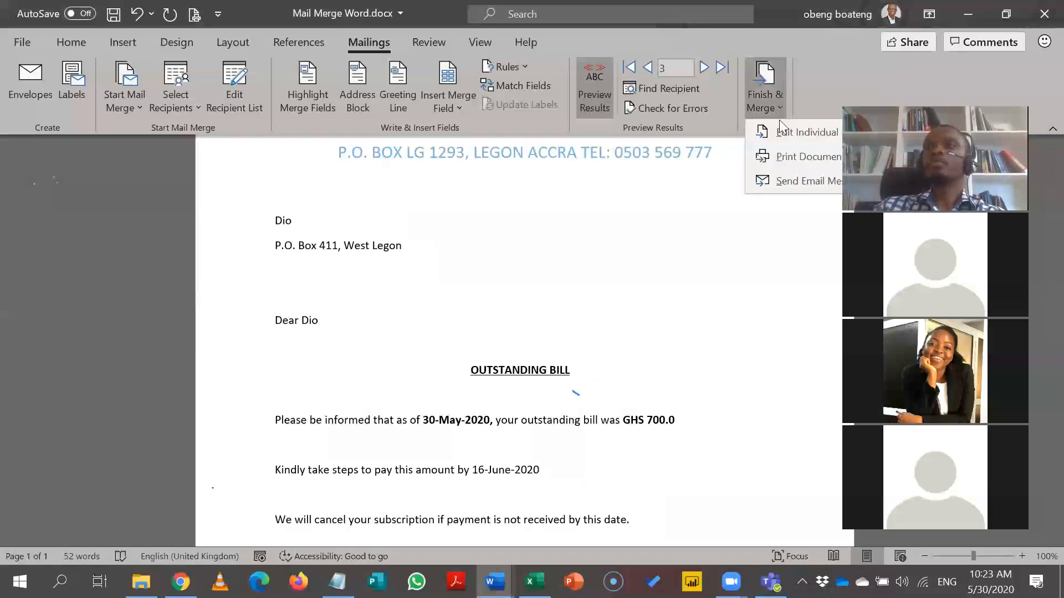
click(783, 183)
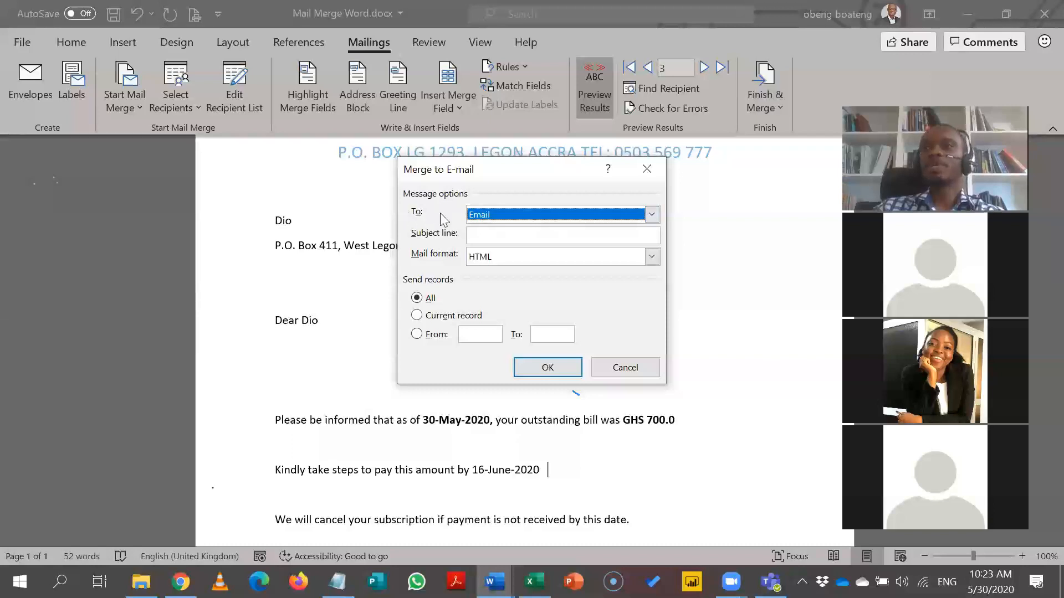
Keep Email as the recipient To: field and leave the subject line empty.
click(649, 215)
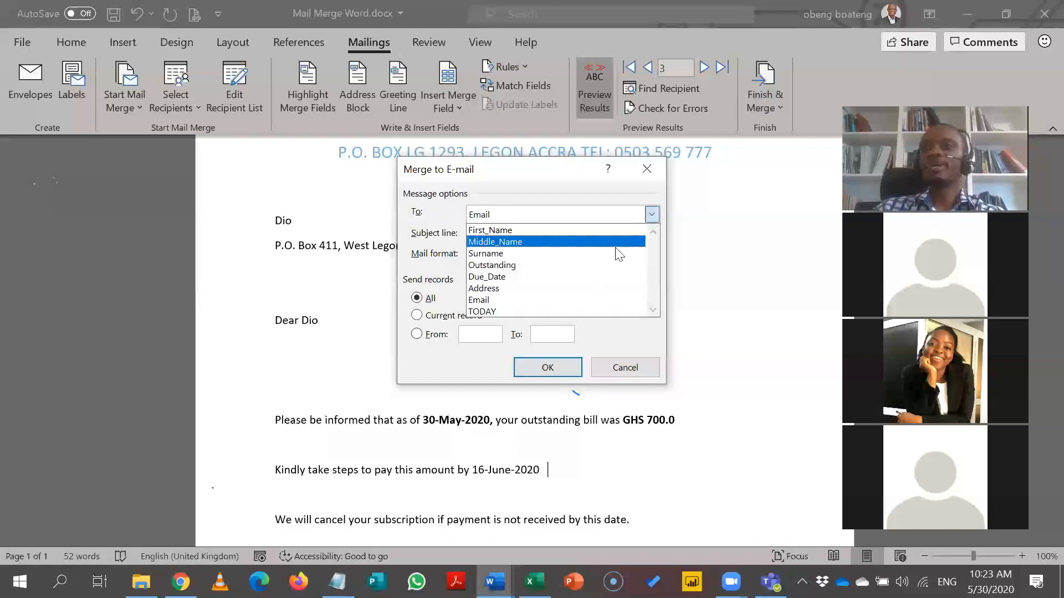
click(492, 198)
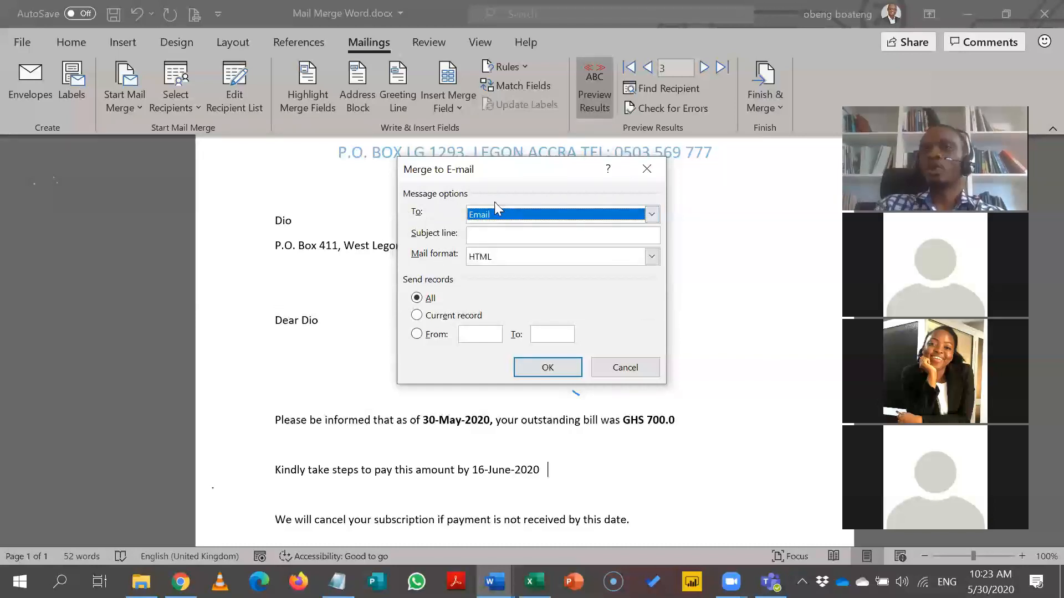
click(489, 233)
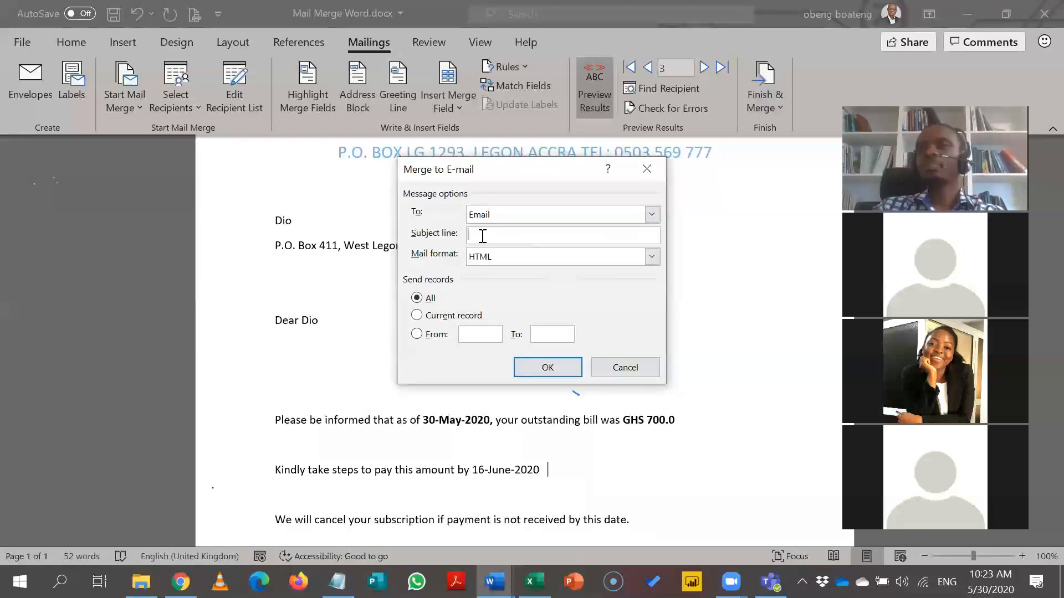
Change the mail format from HTML to Plain text, then to Attachment.
click(650, 261)
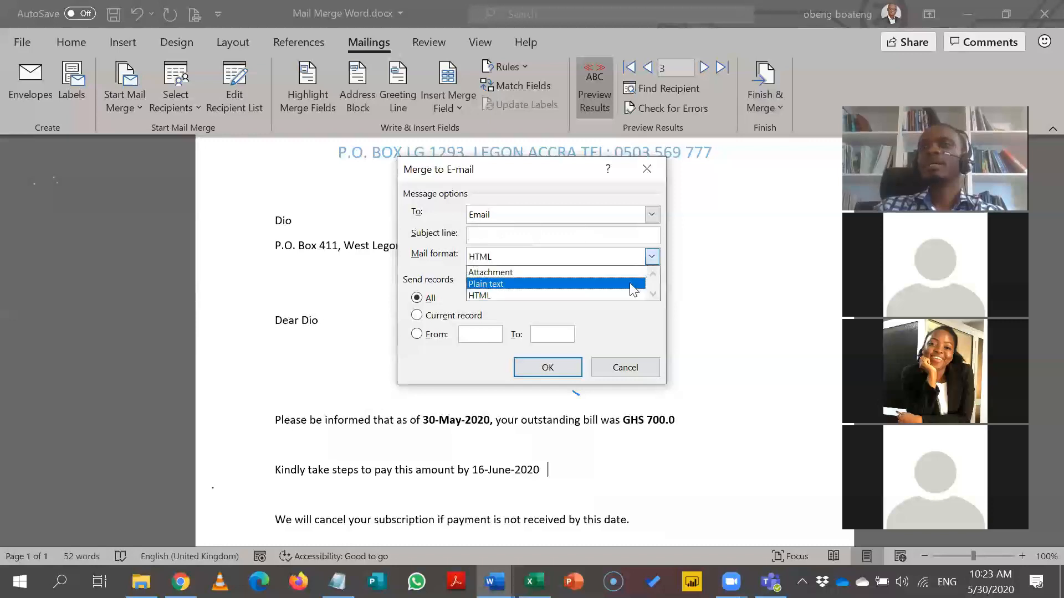
click(601, 285)
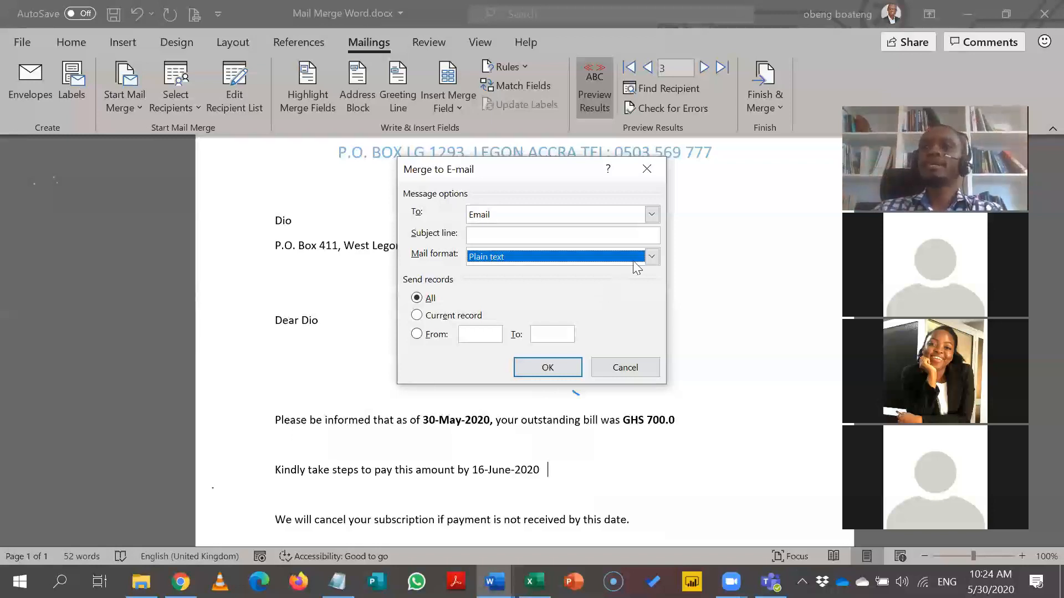
click(646, 257)
click(617, 272)
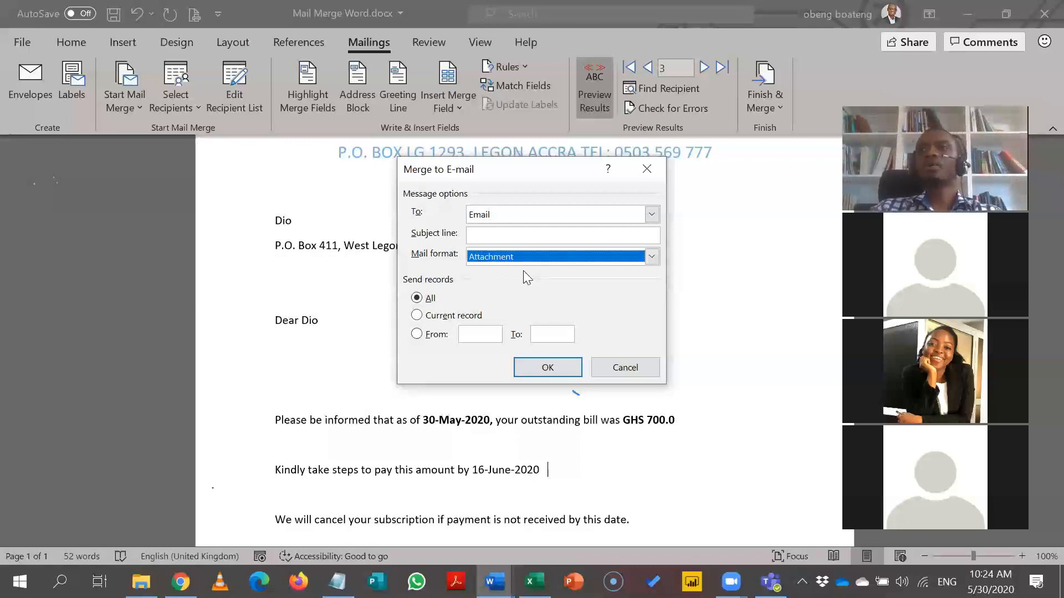
click(651, 257)
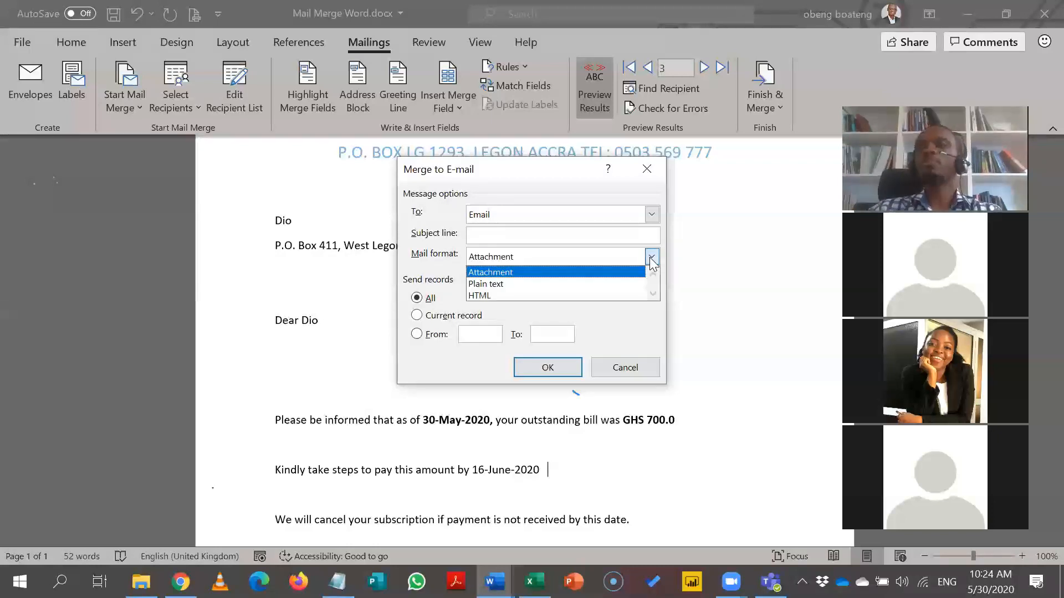
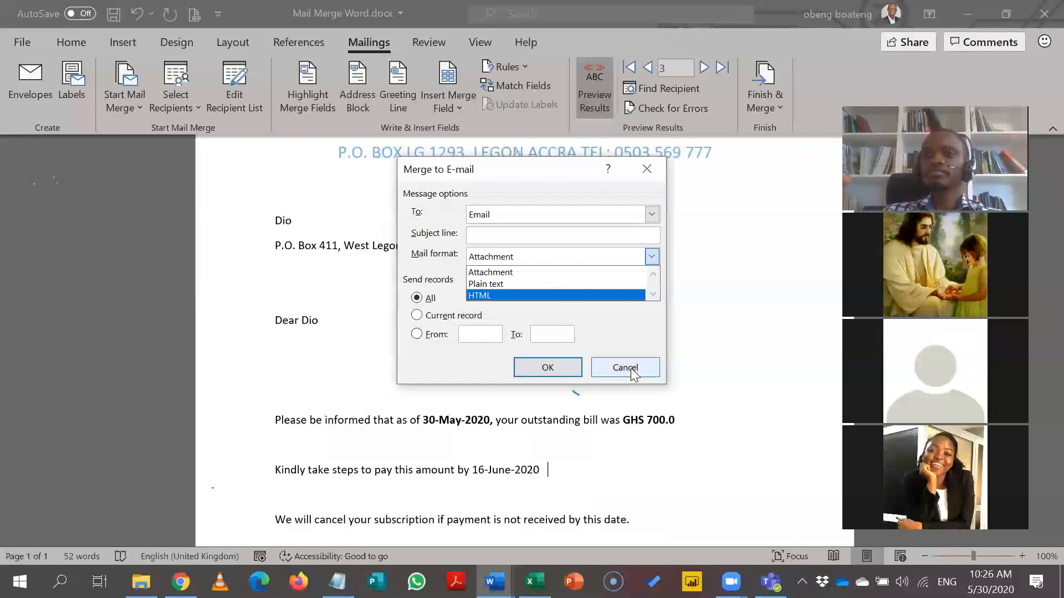
Cancel the e-mail merge so the record 3 letter with the GHS 700.0 bill shows again.
click(631, 369)
click(632, 369)
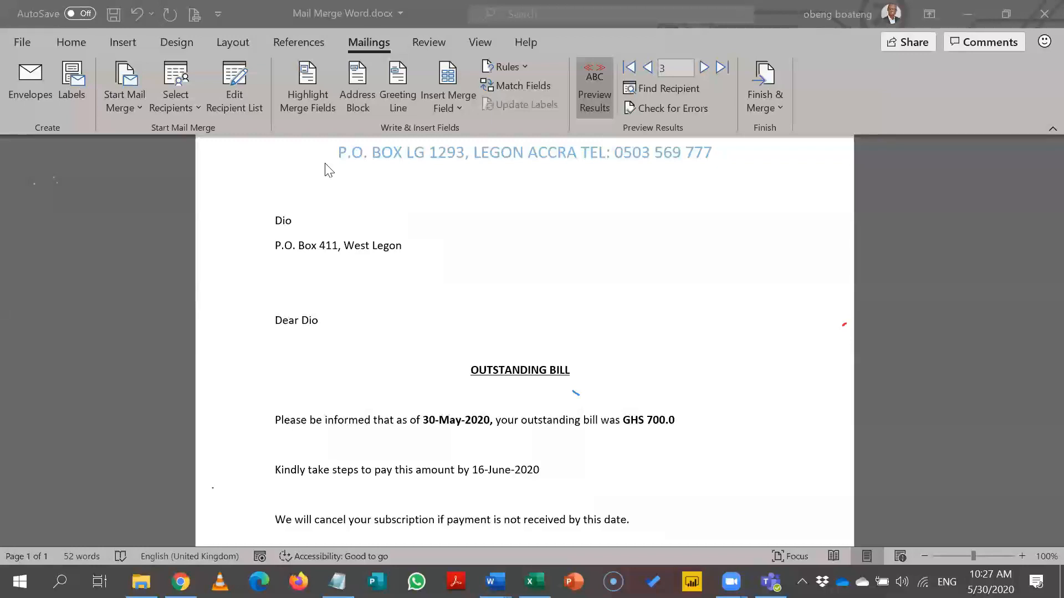
click(131, 102)
click(166, 102)
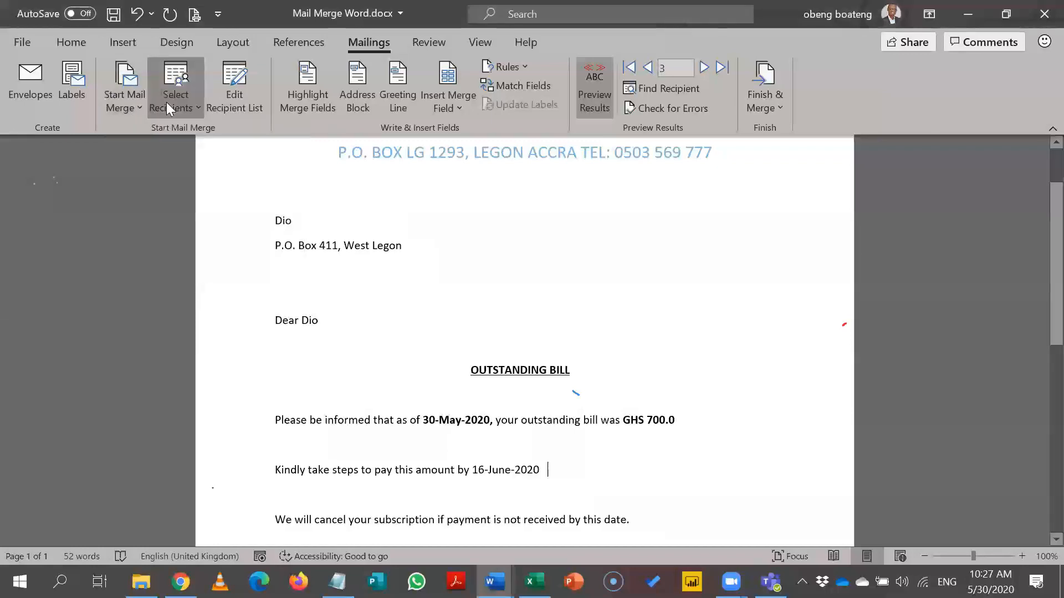
click(168, 96)
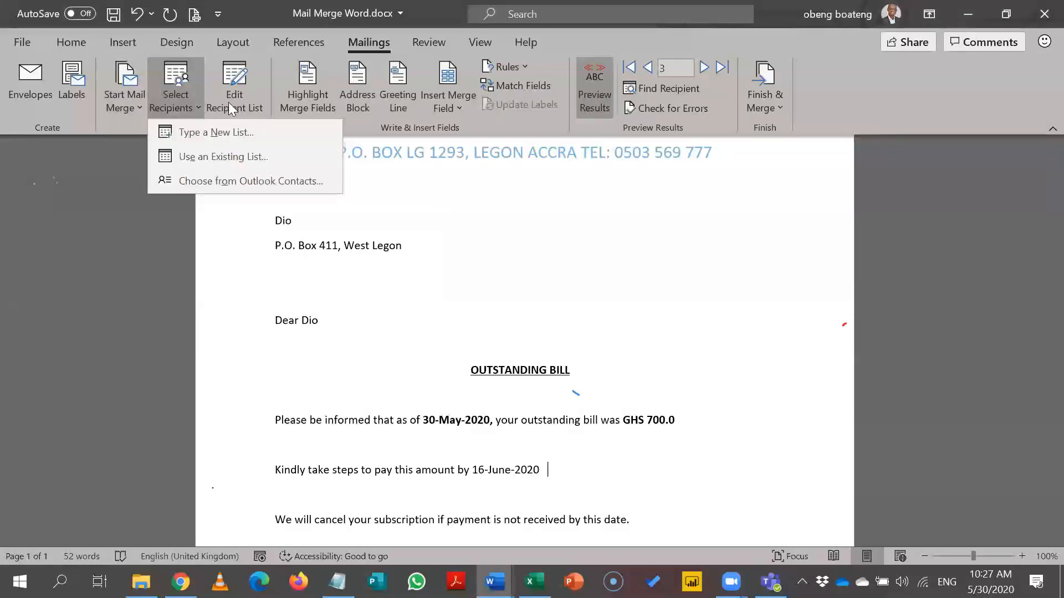
click(392, 213)
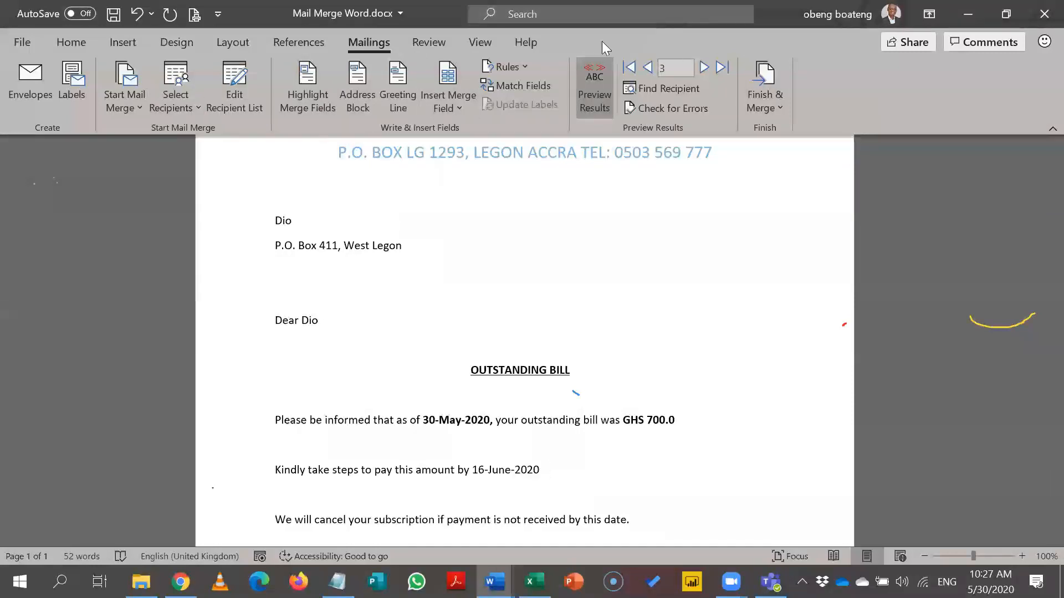
click(769, 95)
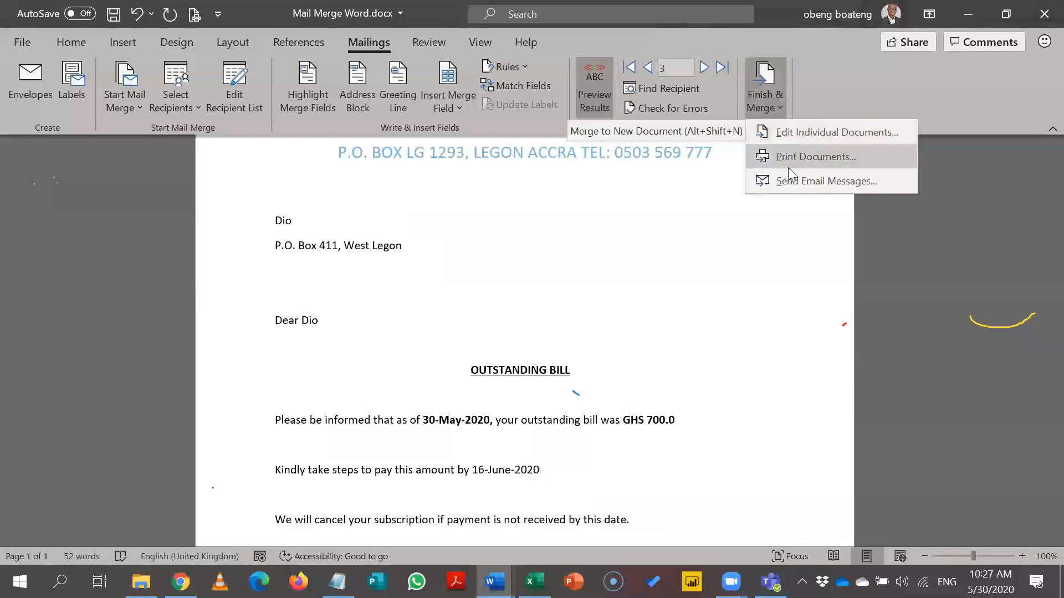
click(757, 240)
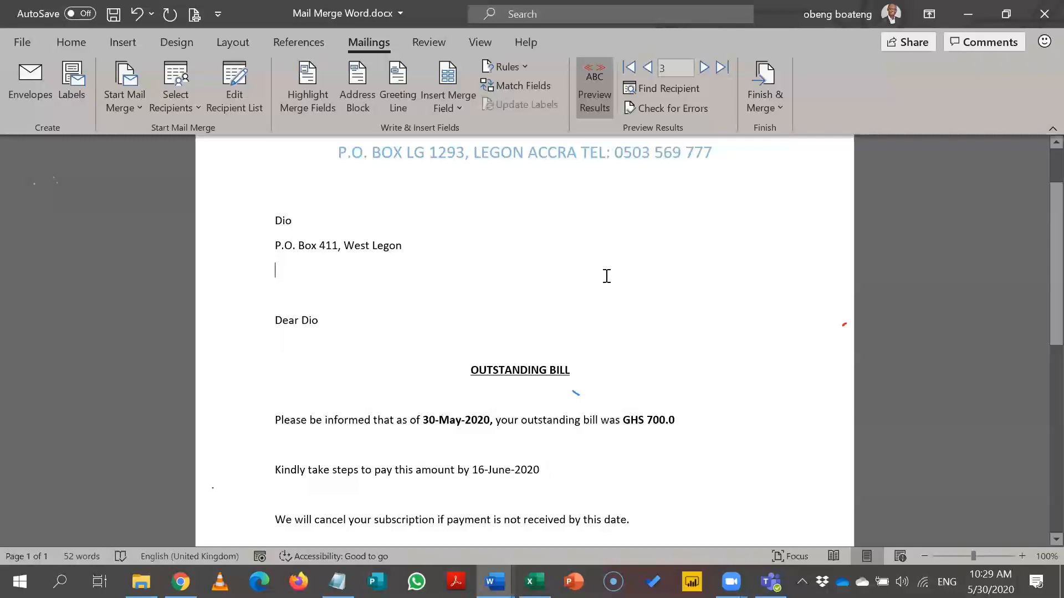
Add the recipient's phone number on a new line under the West Legon address, enlarged to 28 pt.
key(Return)
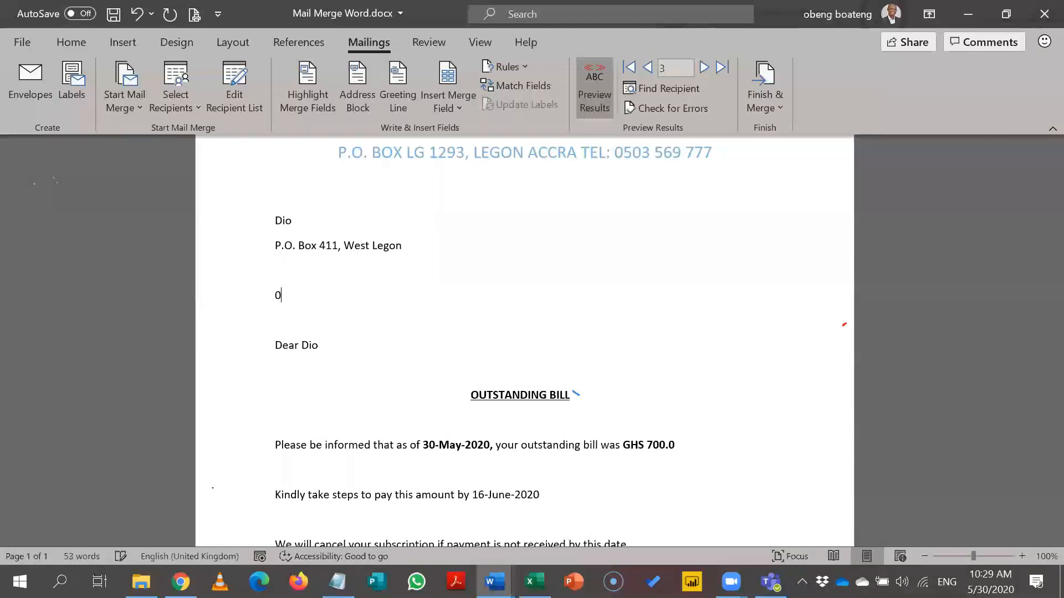
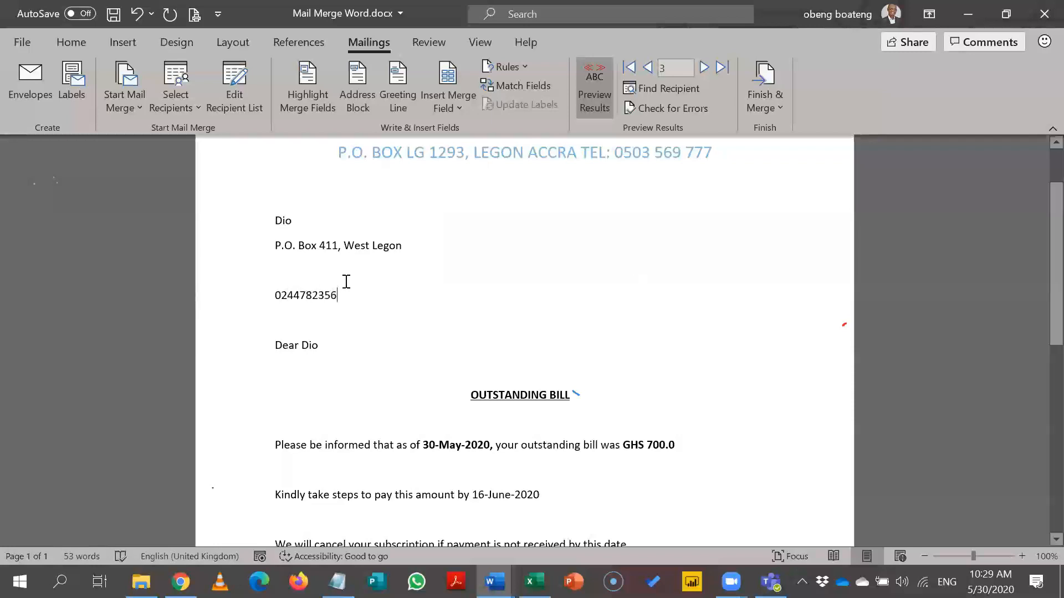
triple_click(279, 295)
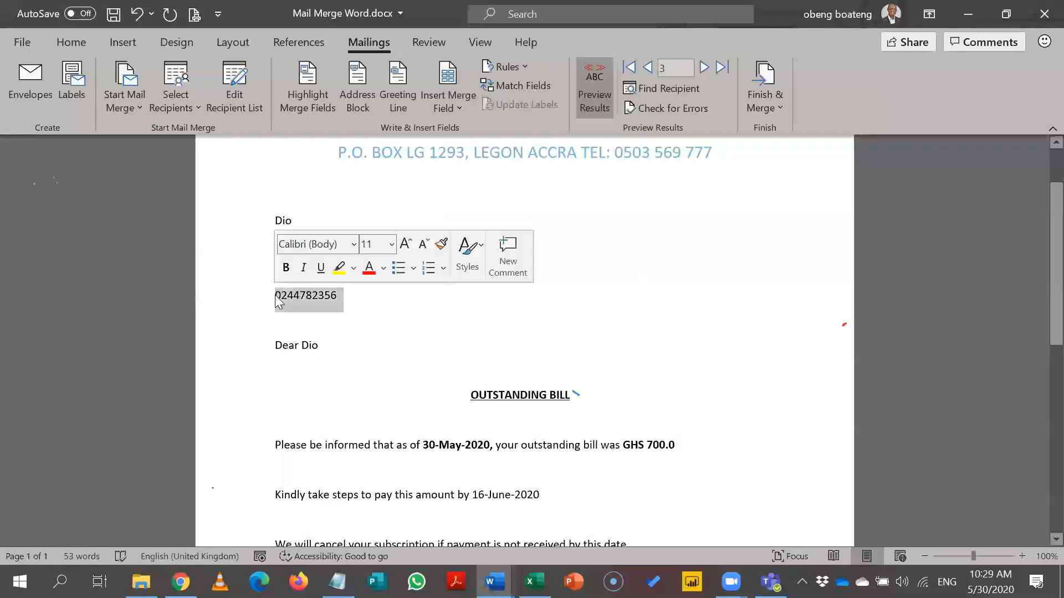
click(406, 248)
click(407, 248)
click(407, 248)
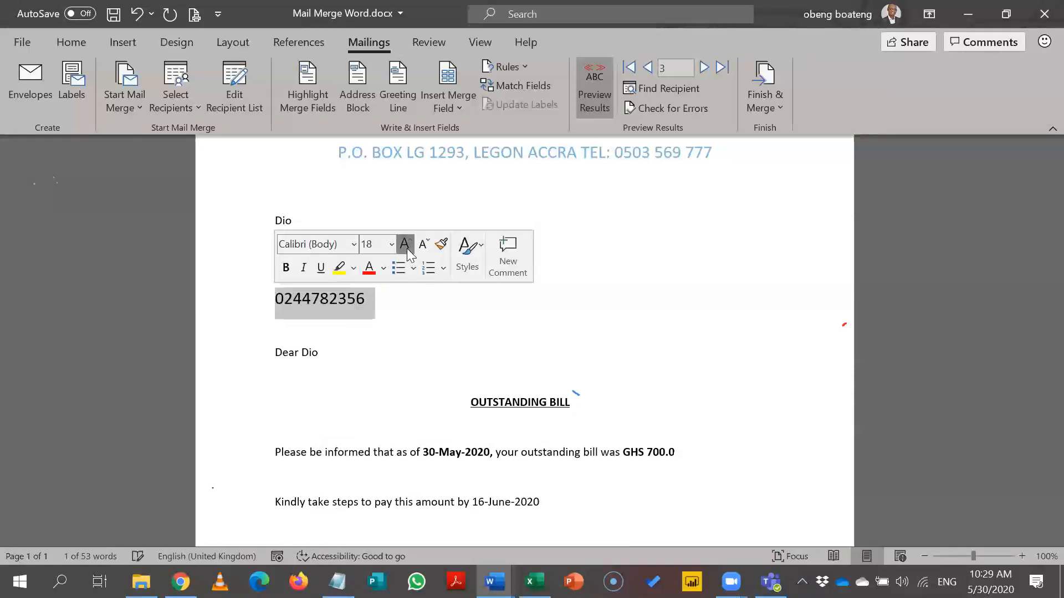
click(407, 248)
click(407, 248)
click(406, 248)
click(407, 249)
click(406, 248)
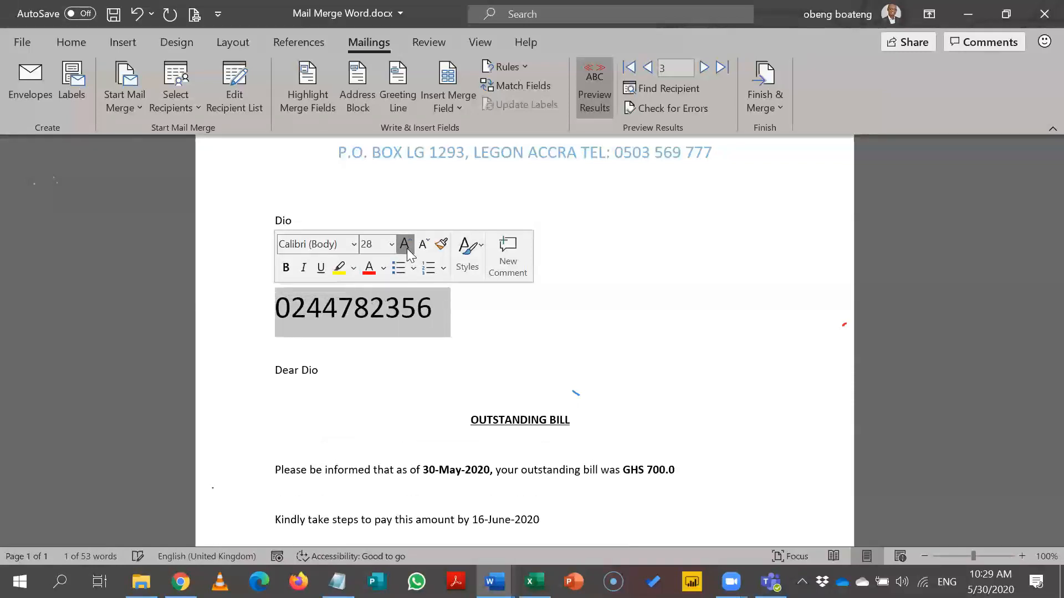
click(454, 334)
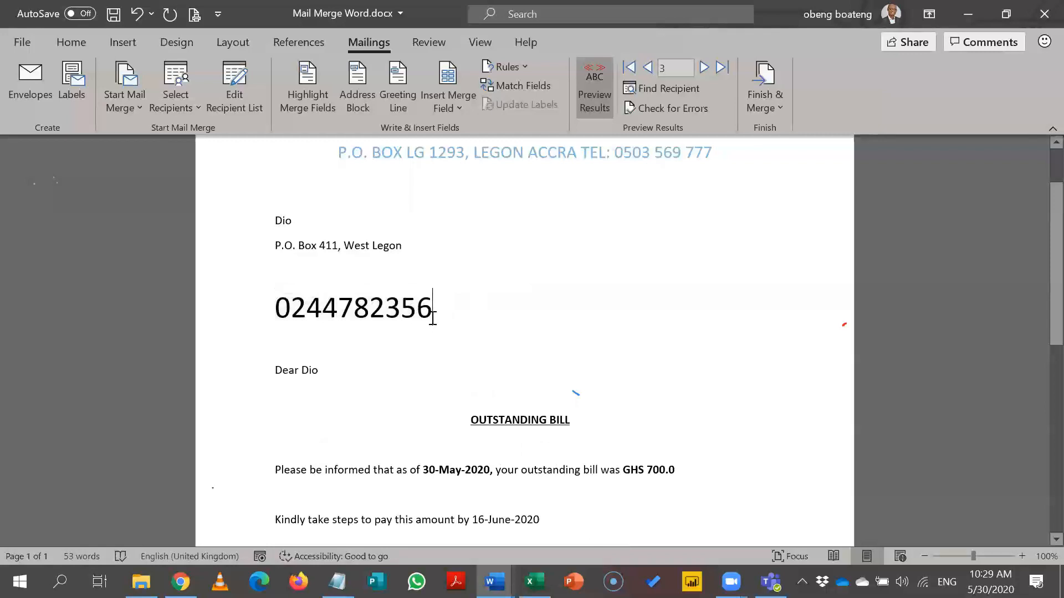
double_click(378, 306)
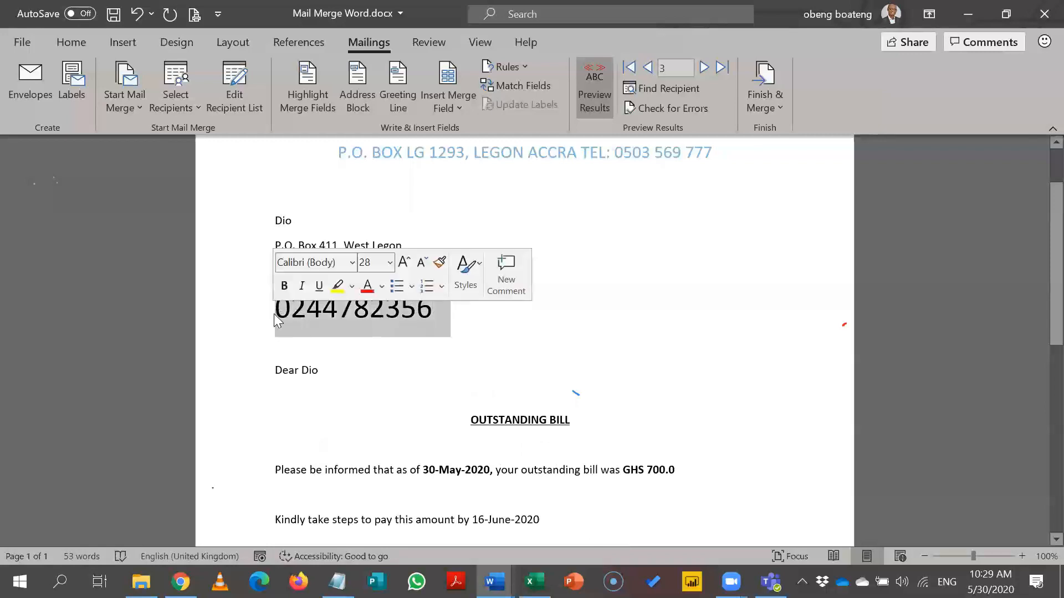
click(371, 328)
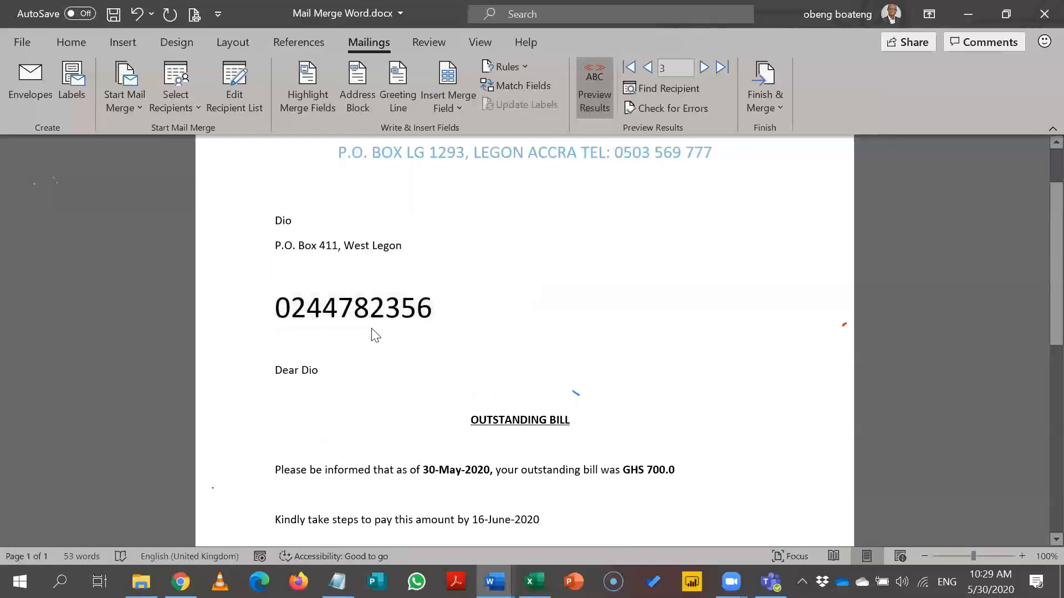